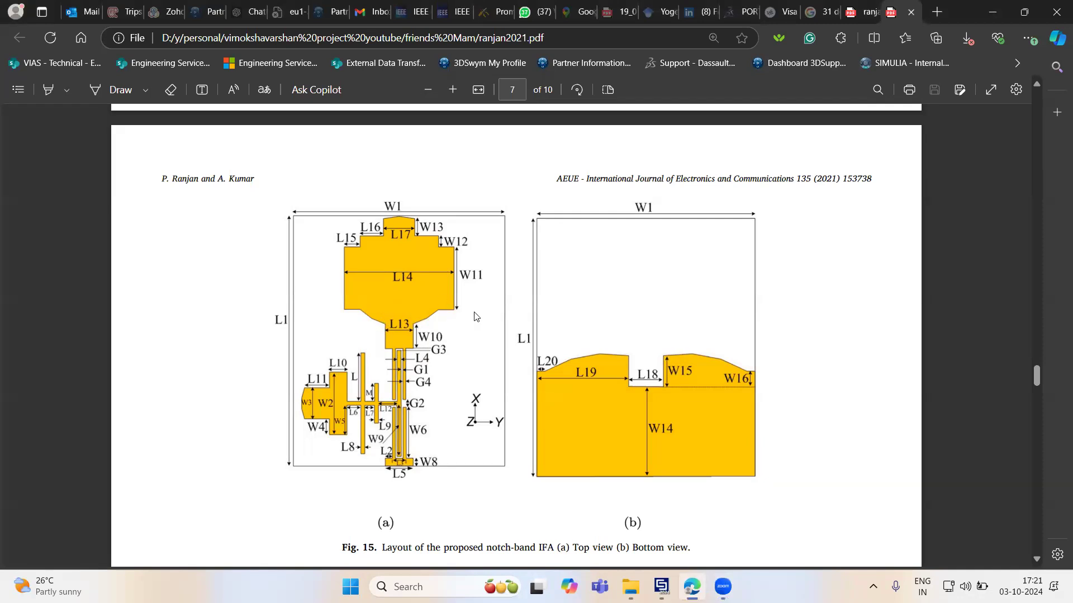
Examine the finished antenna model in CST Studio Suite alongside the Fig. 15 layout in the paper
left_click(660, 586)
left_click_drag(367, 268, 563, 240)
scroll(596, 260, "up", 4)
left_click_drag(431, 317, 605, 330)
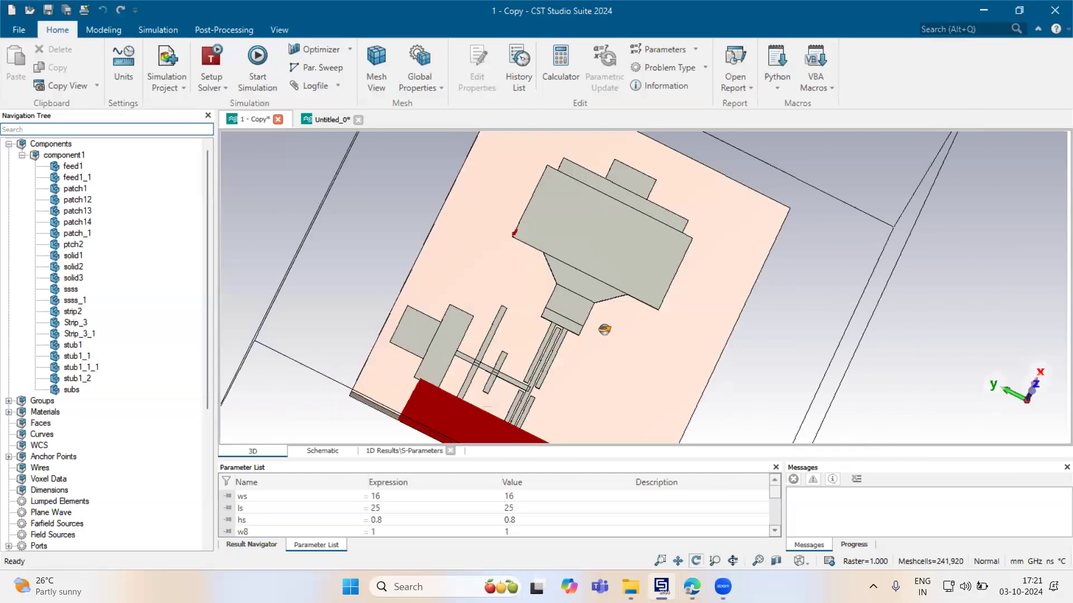
left_click(326, 121)
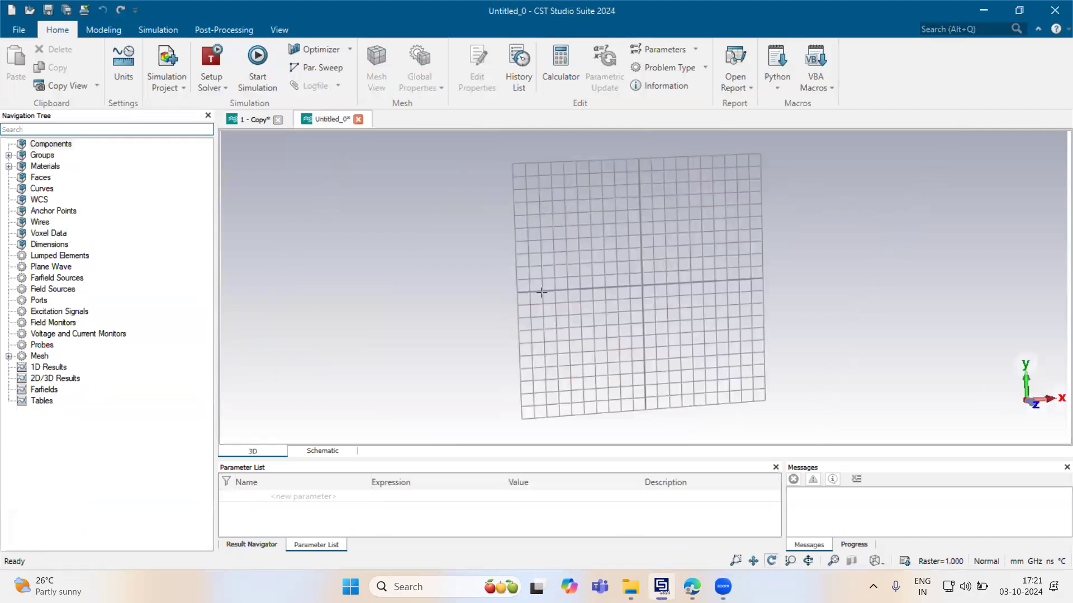
key("alt+Tab")
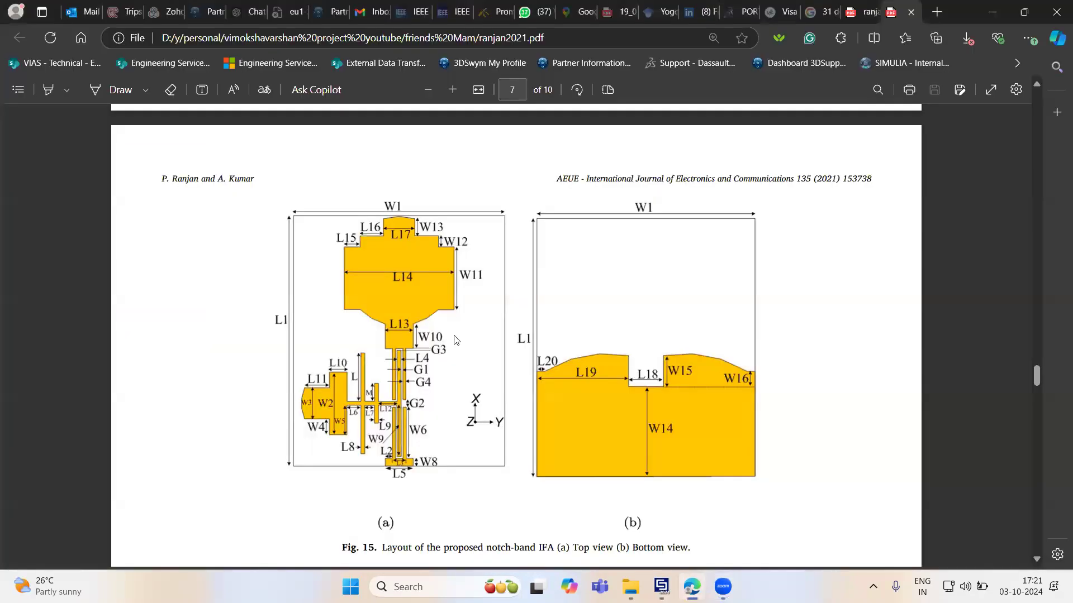
key("alt+Tab")
left_click(366, 240)
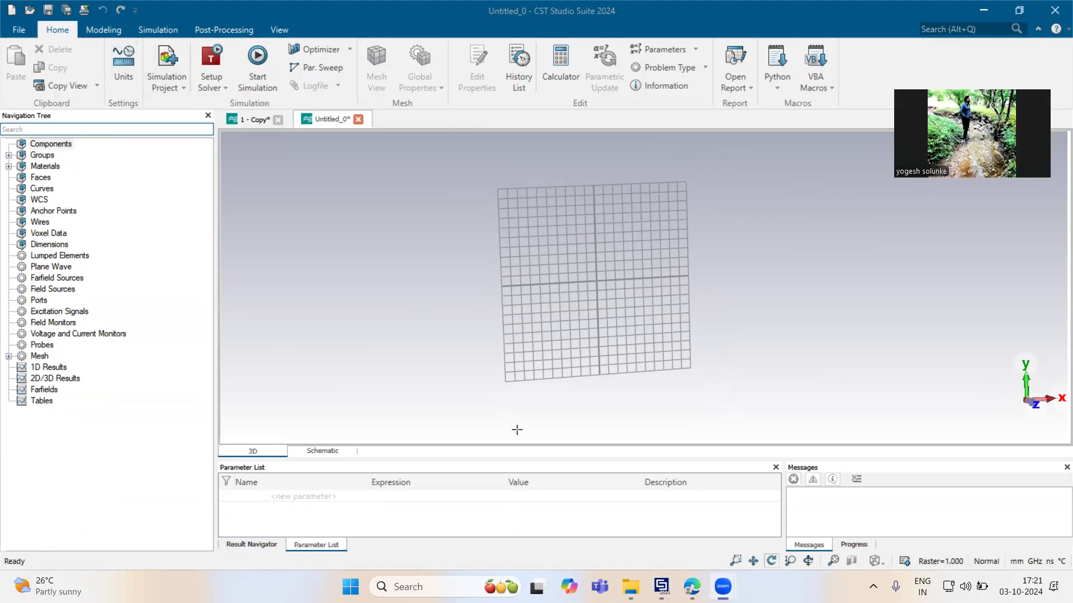
Define a brick named subs with X from -ws/2 to ws/2, Y from 0 to ls and Z from 0 to -hs
left_click(103, 30)
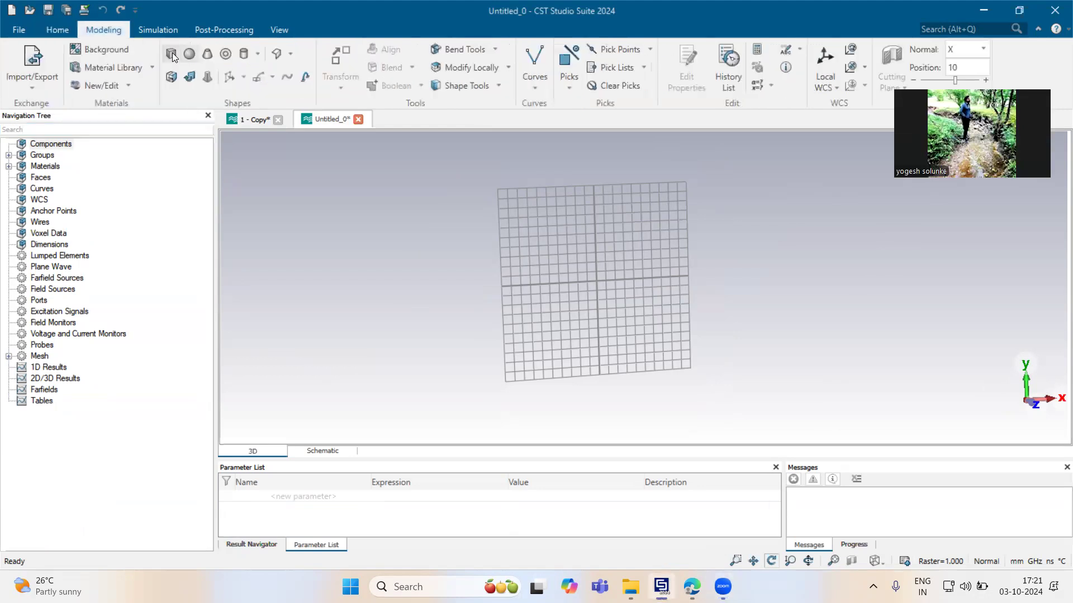
left_click(172, 53)
key("Escape")
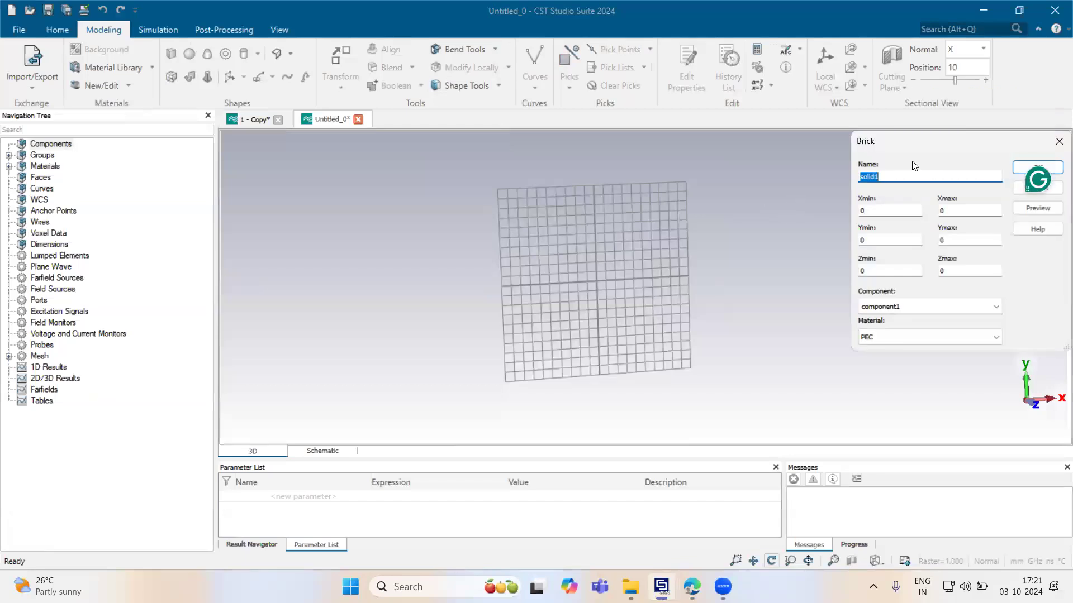
type("subs")
key("Tab")
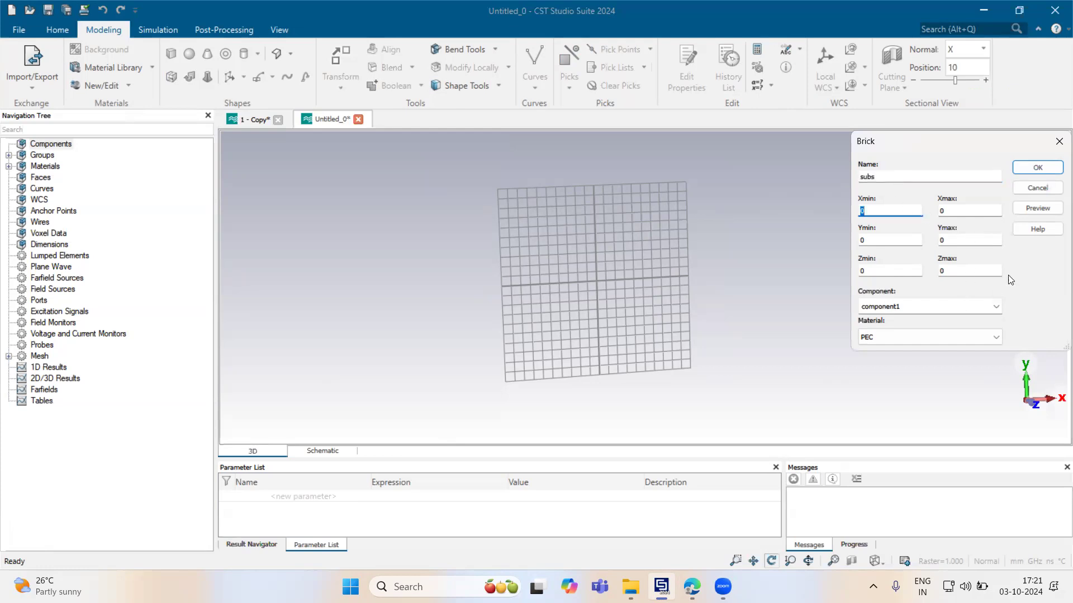
type("-ws/2")
key("Tab")
type("ws")
key("Tab")
key("Tab")
key("Tab")
key("Tab")
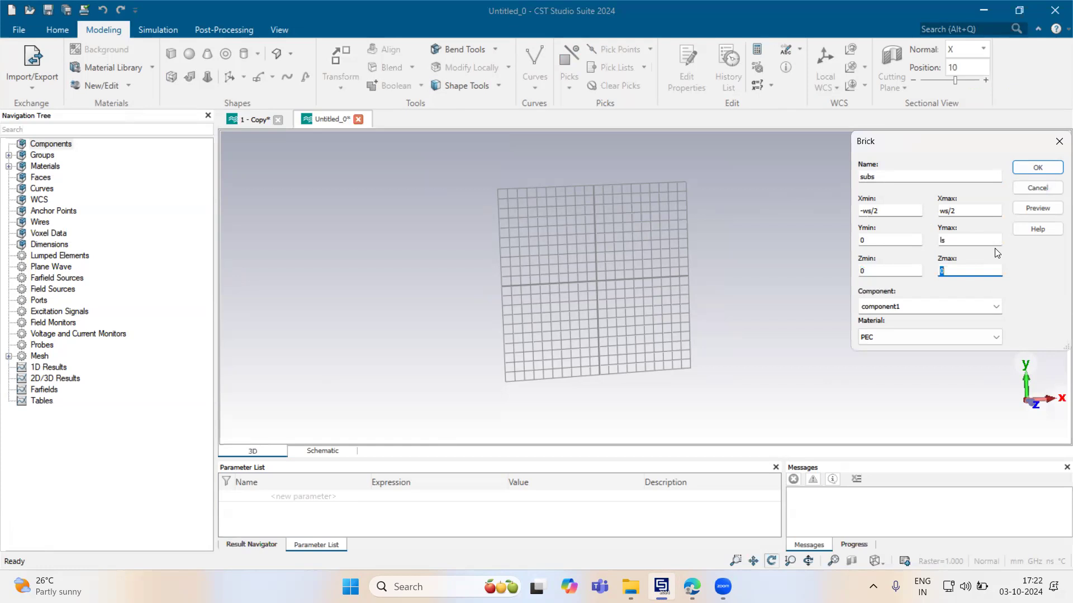
key("Tab")
key("Tab")
Load FR-4 (lossy) from the material library as the material of the subs brick
left_click(955, 335)
left_click(925, 358)
left_click(785, 80)
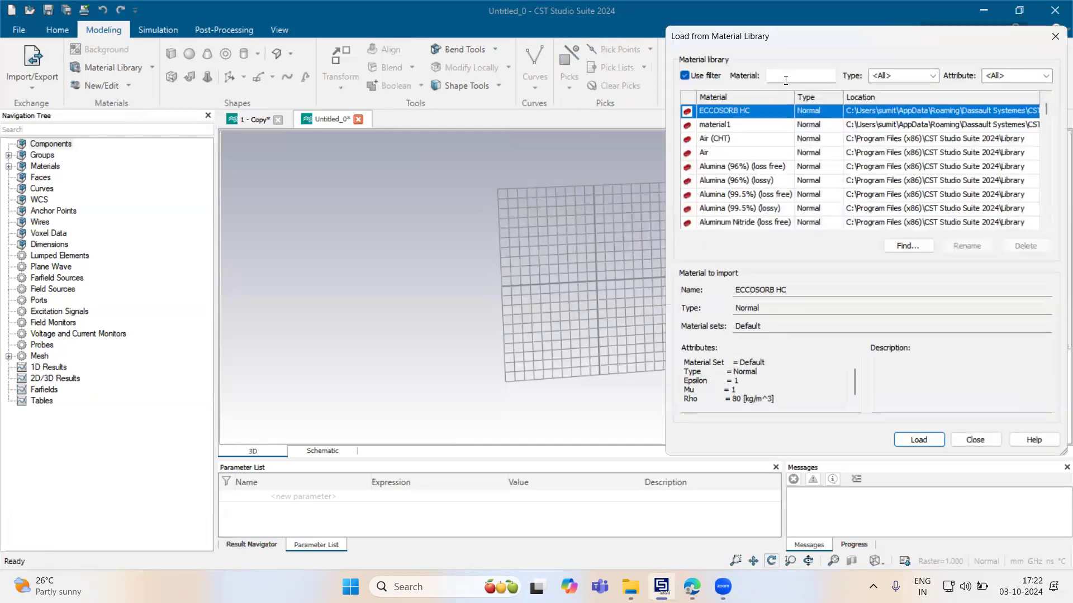
type("fr-4")
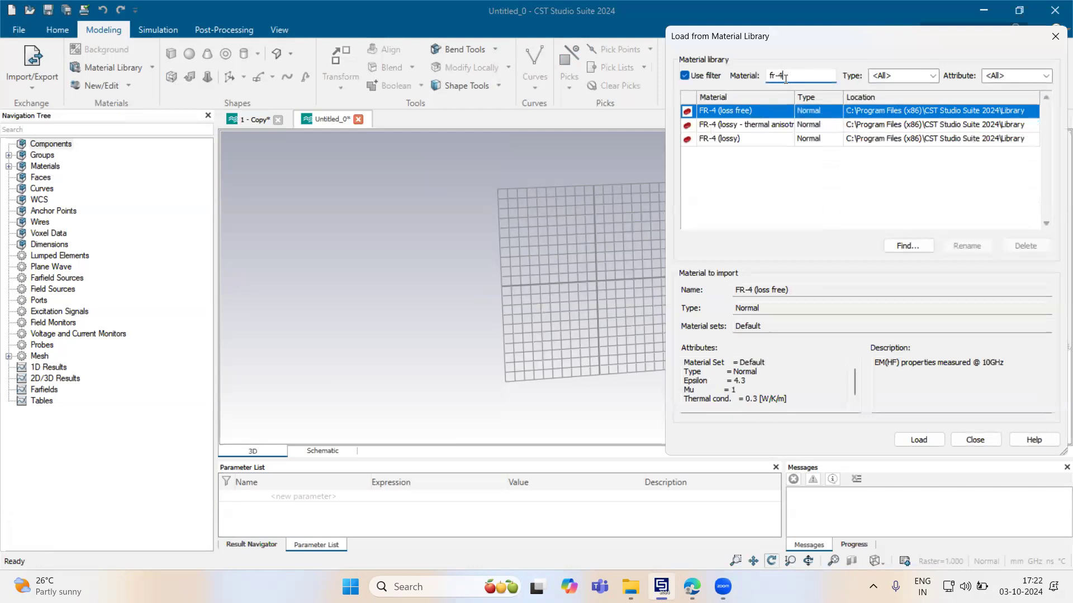
left_click(741, 138)
left_click(908, 439)
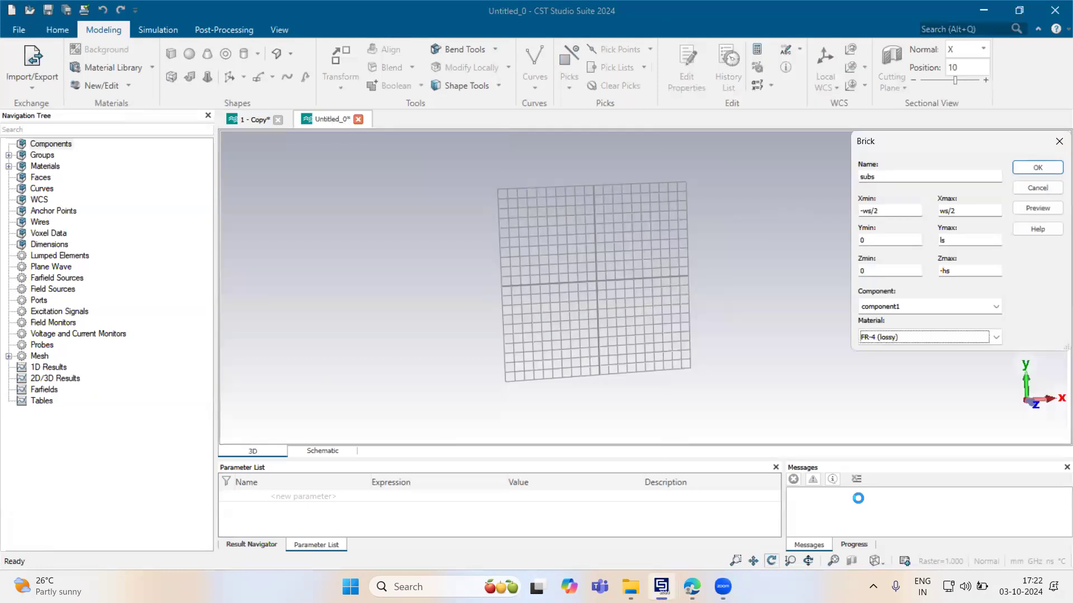
Switch to the paper and examine the Fig. 15 layout and the Table 3 parameter values
left_click(692, 587)
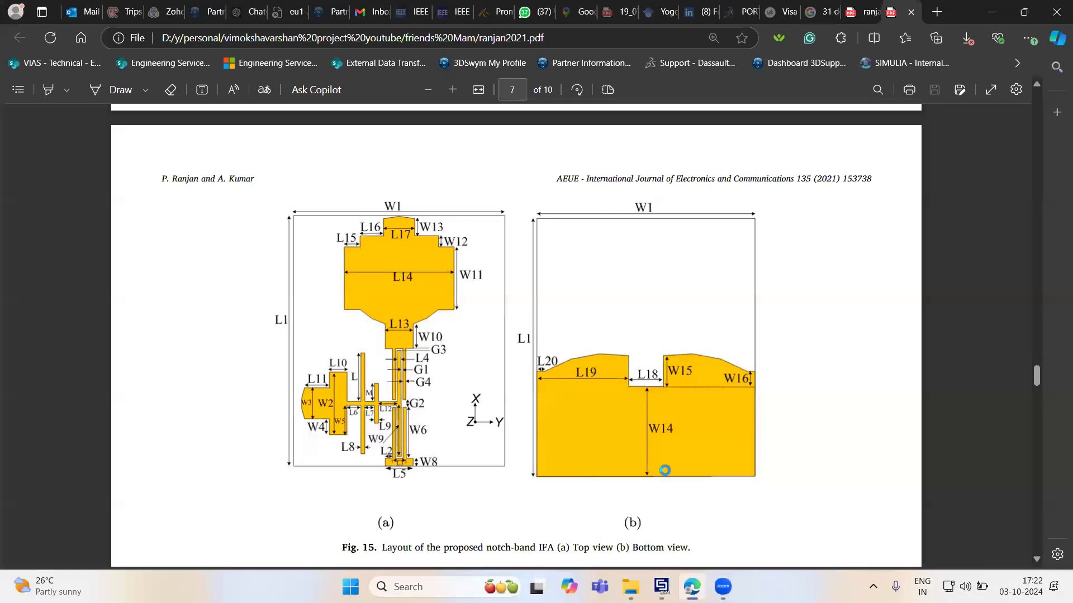
scroll(603, 411, "down", 6)
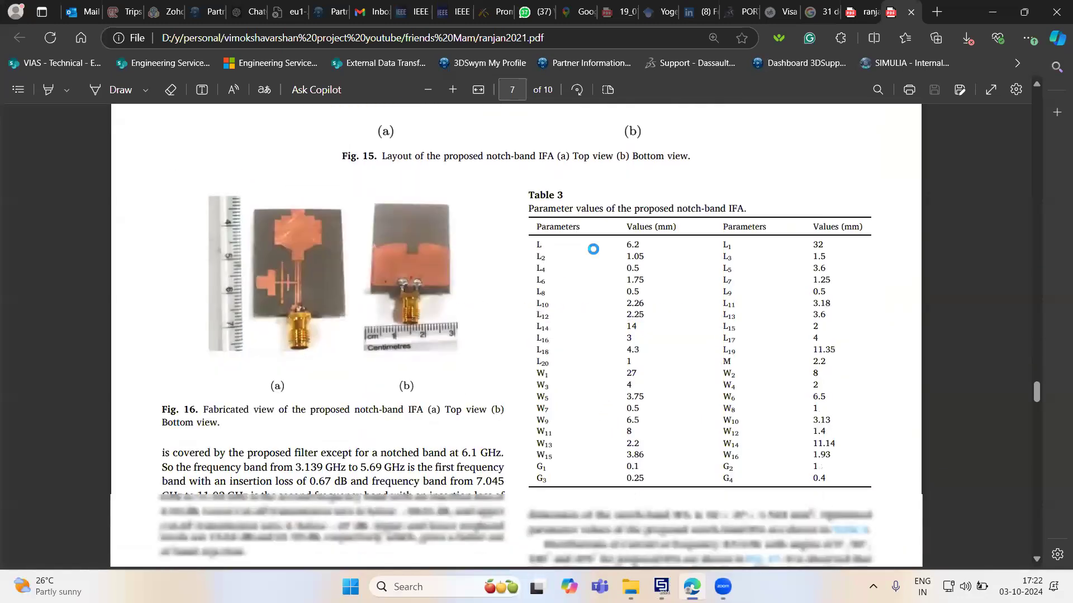
scroll(595, 246, "down", 1)
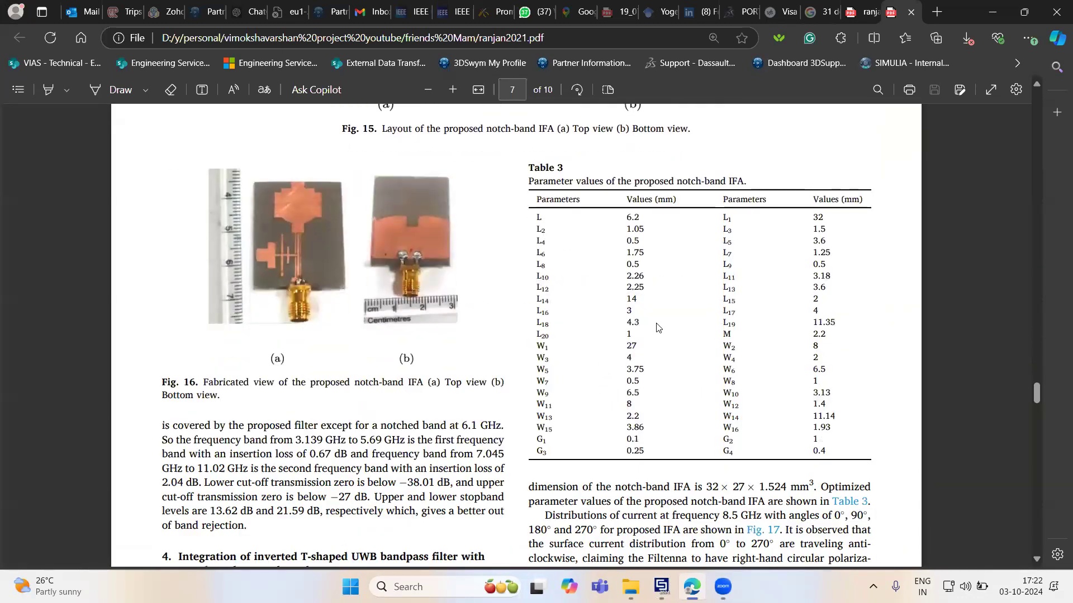
scroll(659, 330, "up", 7)
scroll(690, 309, "down", 8)
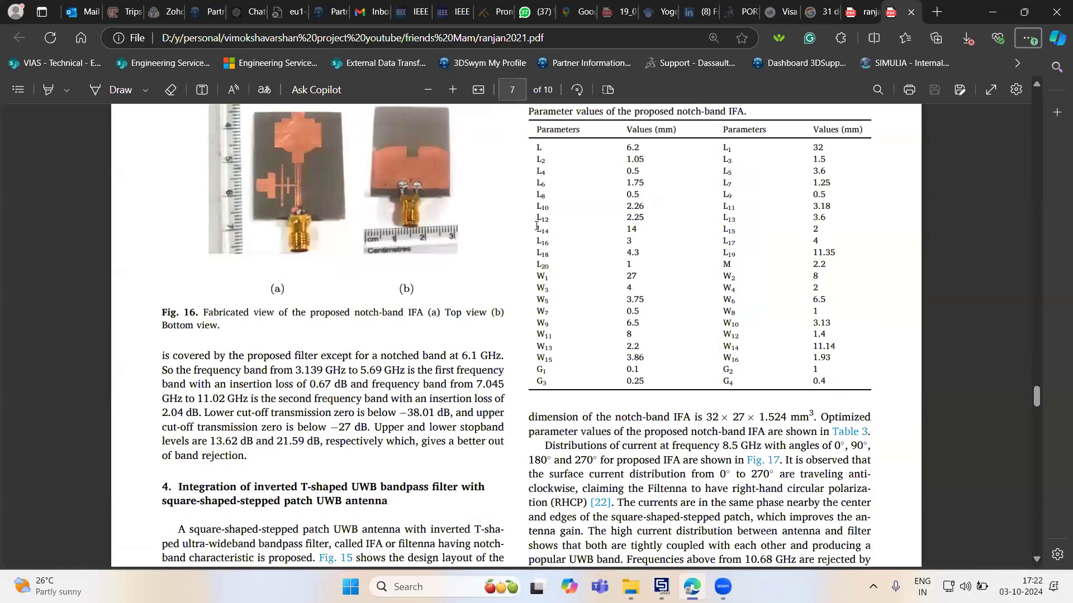
scroll(614, 246, "up", 2)
Confirm the subs brick in CST Studio Suite and define the parameter ws as 27, consulting Table 3 for the width
key("alt+Tab")
left_click_drag(895, 140, 819, 173)
left_click(956, 200)
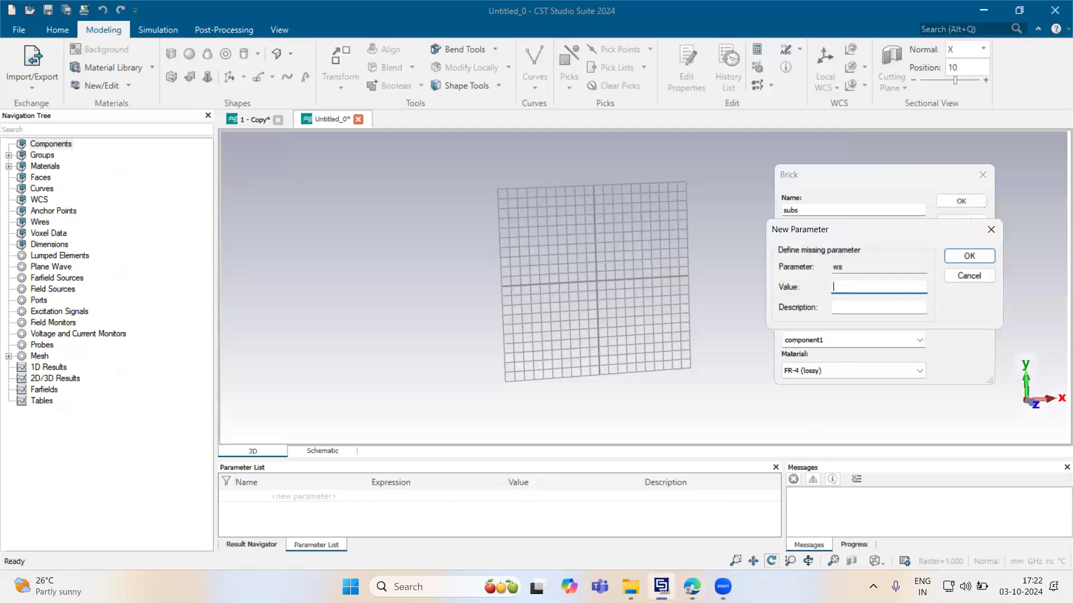
left_click(691, 587)
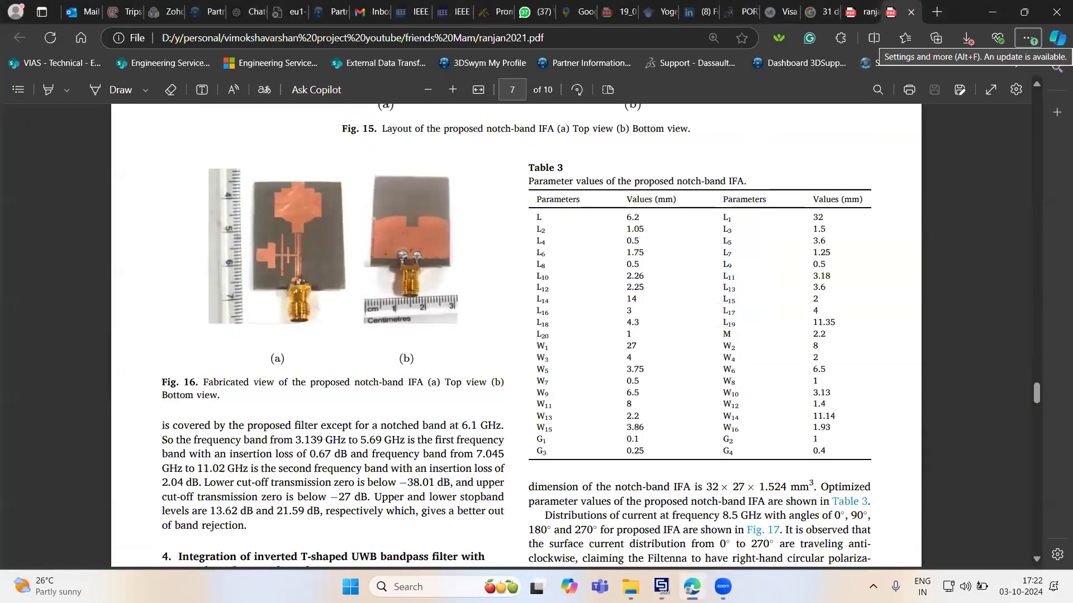
scroll(542, 347, "up", 1)
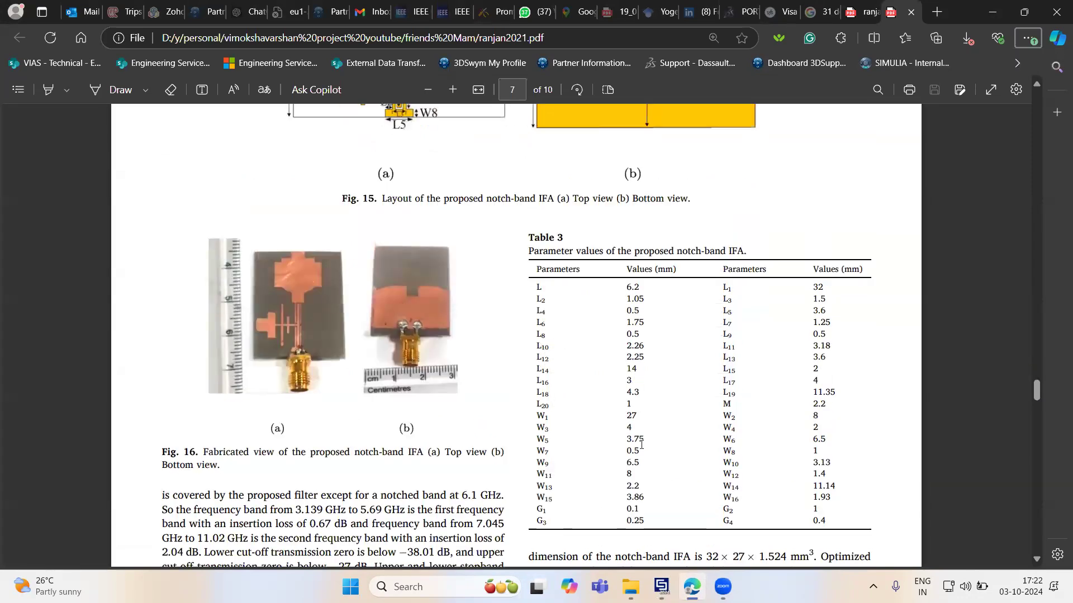
key("alt+Tab")
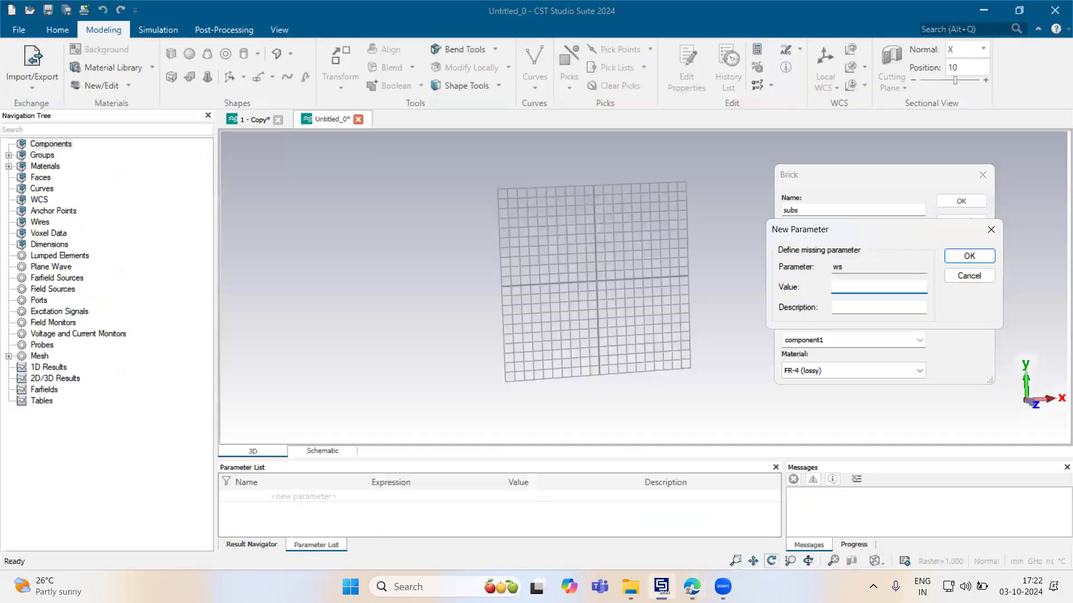
type("27")
key("Return")
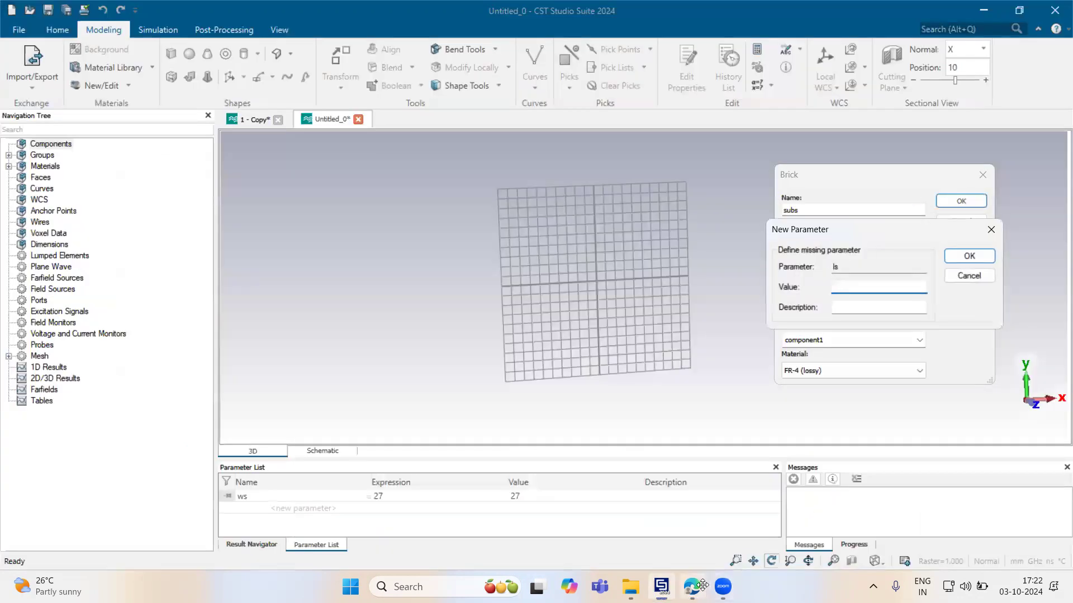
Check the board length in the paper, then define ls as 32 and hs as 0.8 to create the substrate
key("alt+Tab")
scroll(729, 291, "up", 4)
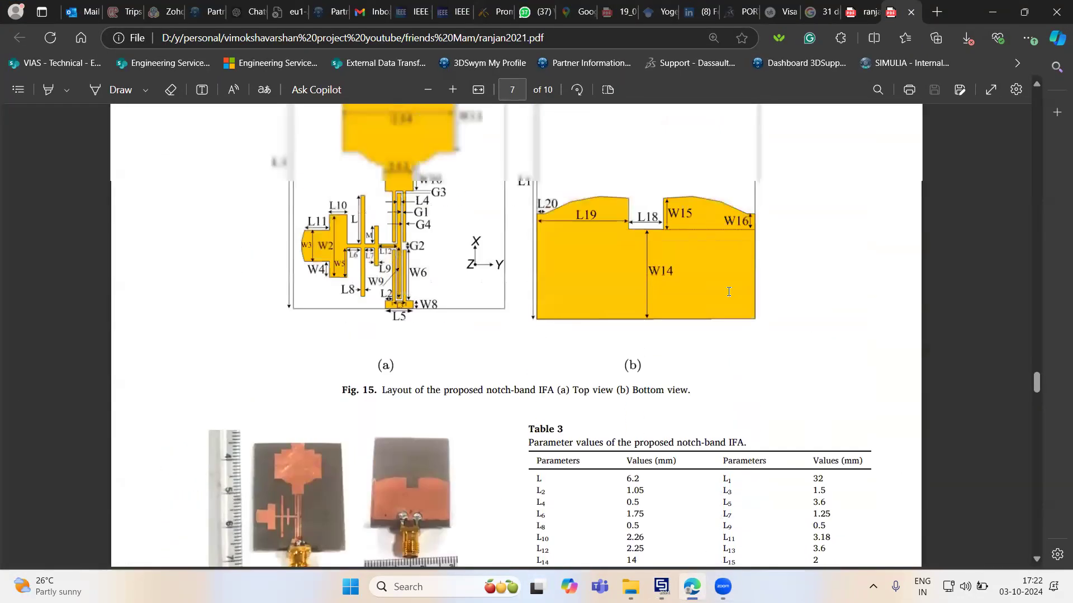
key("alt+Tab")
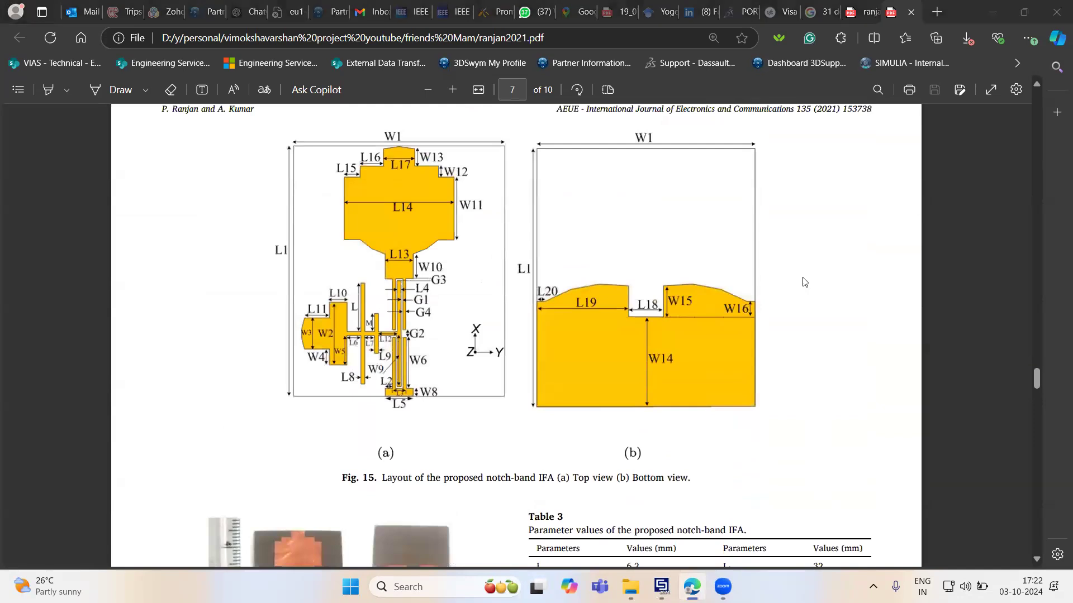
key("alt+Tab")
type("32")
key("Return")
type("0.8")
key("Return")
key("Return")
Pick the substrate's underside face and set up a face extrusion named ground with height hc
left_click(567, 318)
key("space")
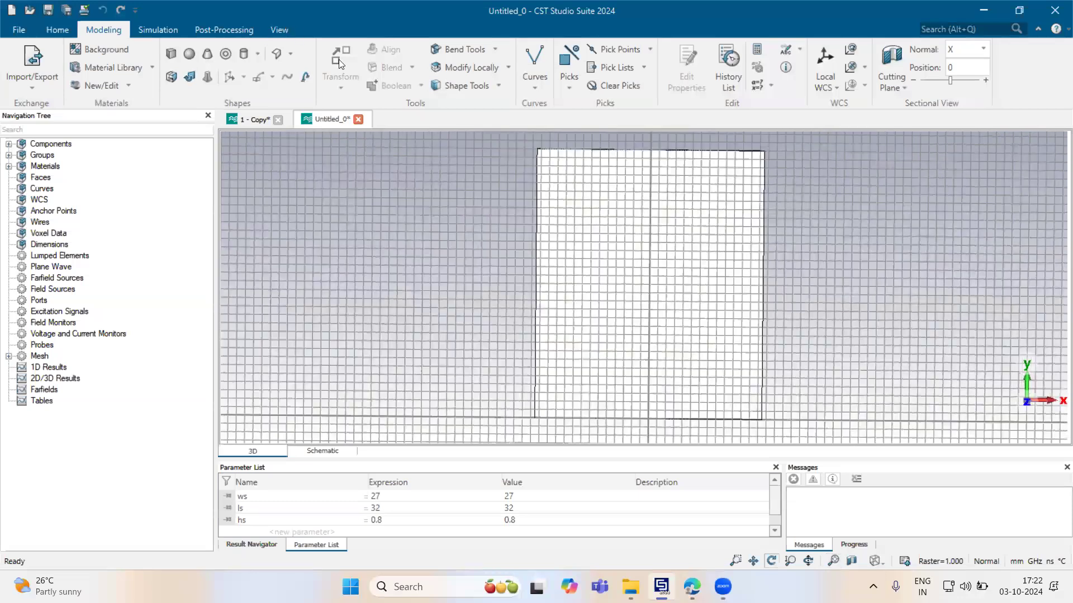
left_click(279, 29)
left_click(339, 62)
left_click(103, 26)
mouse_move(780, 260)
left_mouse_down()
mouse_move(339, 261)
mouse_move(783, 270)
left_mouse_up()
key("f")
left_click(713, 249)
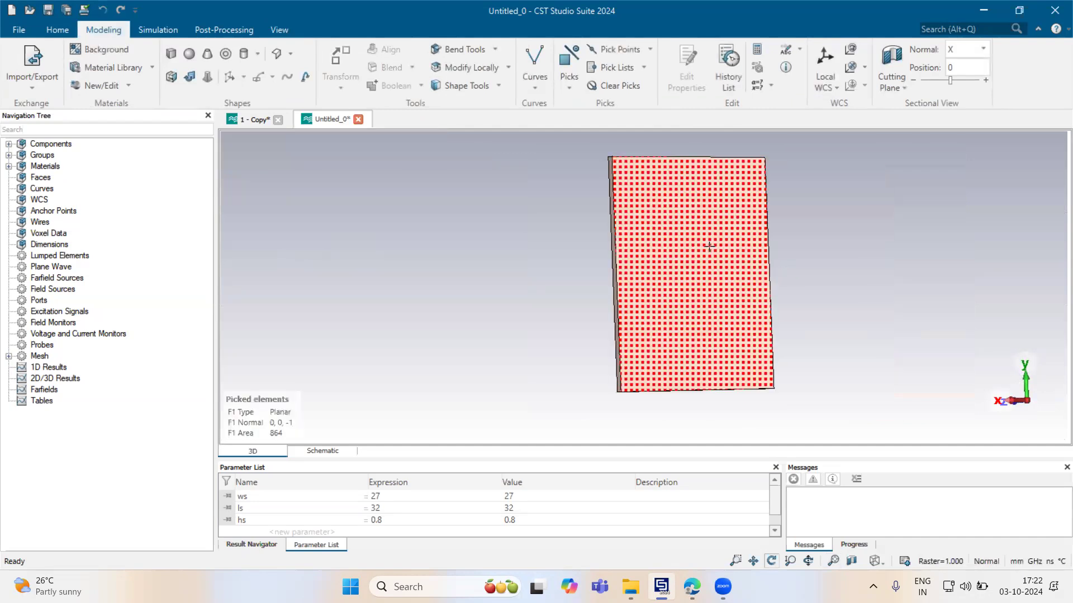
left_click(172, 81)
left_click_drag(965, 146, 838, 163)
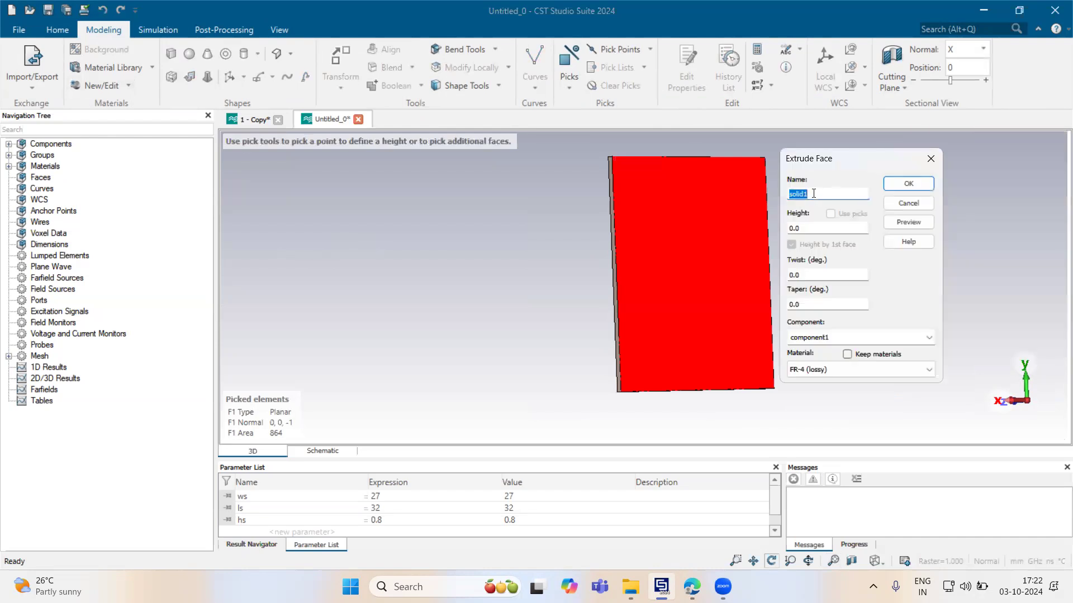
type("ground")
key("Tab")
type("hc")
Define the parameter hc as 0.035 and complete the ground extrusion
key("Return")
type("0.035")
key("Return")
key("Return")
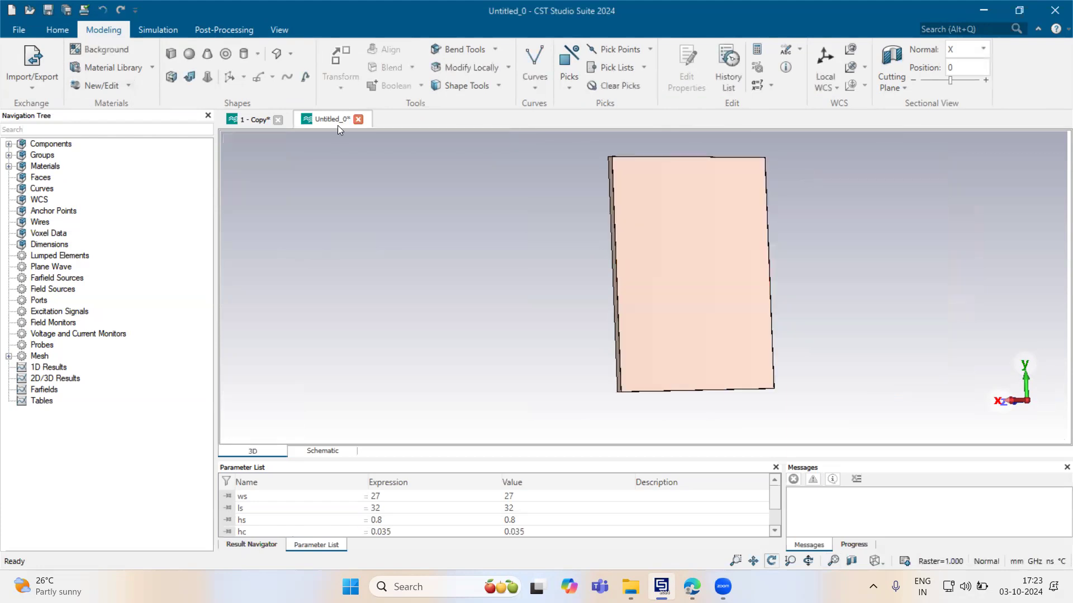
Change the material of the ground solid to PEC
left_click_drag(669, 329, 639, 340)
scroll(667, 328, "up", 5)
double_click(665, 326)
right_click(666, 326)
left_click(722, 287)
left_click(517, 292)
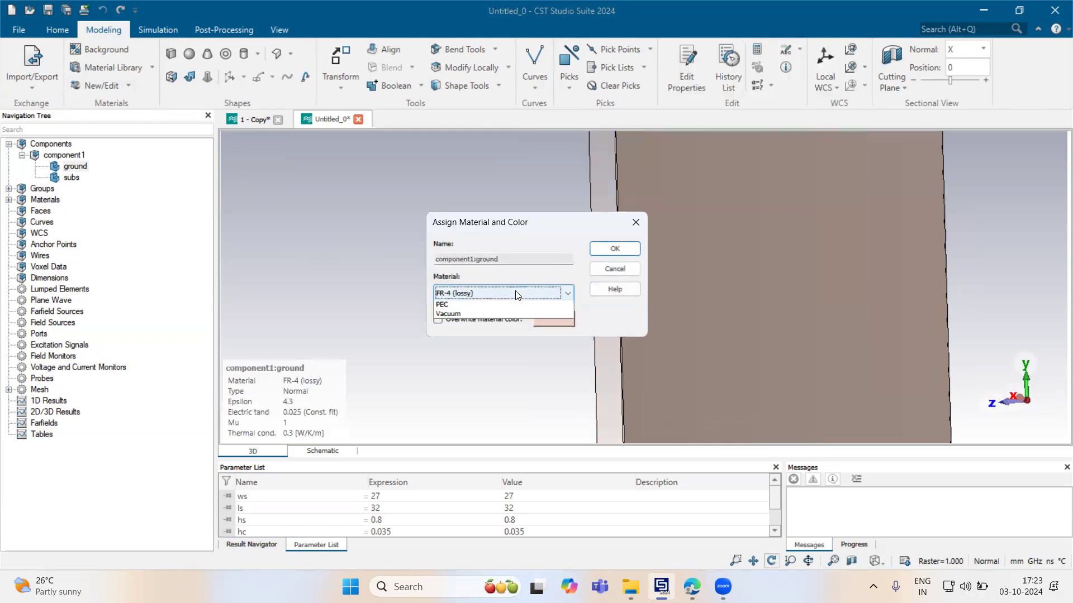
left_click(519, 332)
left_click(615, 248)
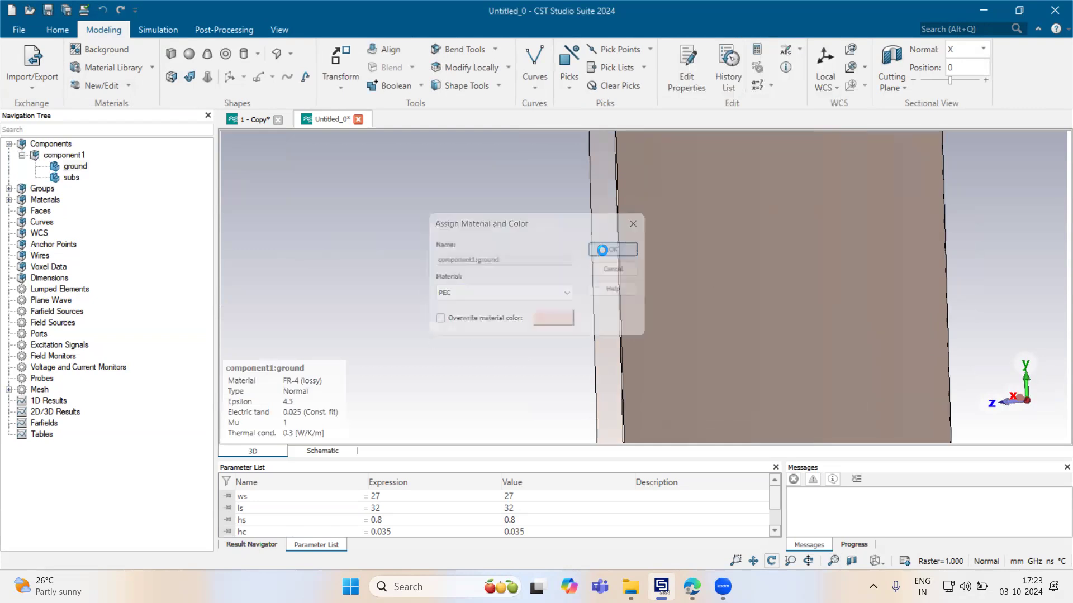
left_click_drag(471, 257, 577, 313)
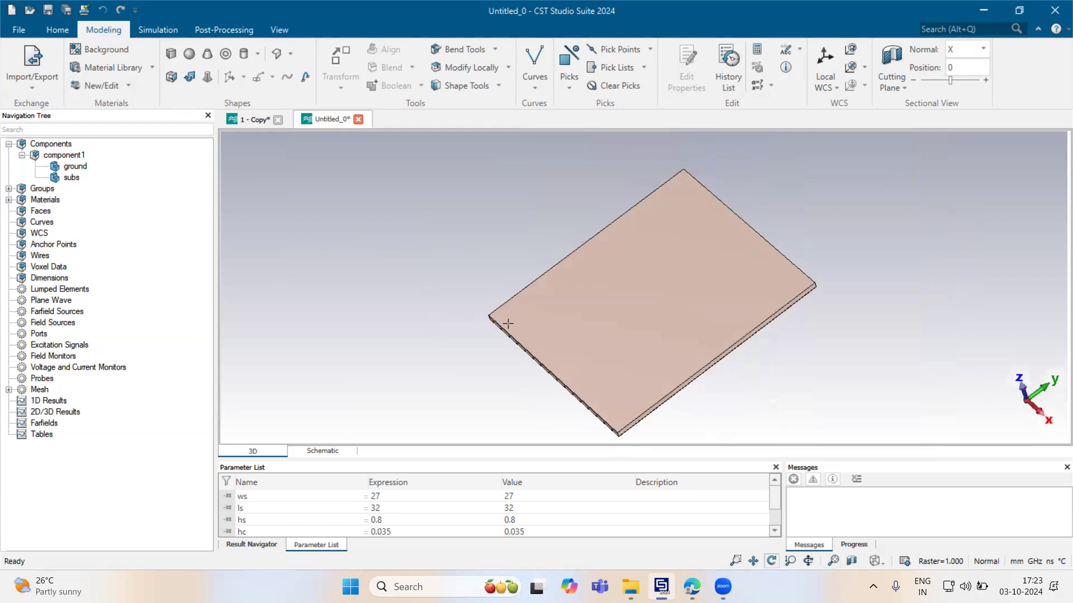
Examine the feed and stub geometry and the S-parameter plot of the finished antenna in the 1 - Copy project
left_click(249, 119)
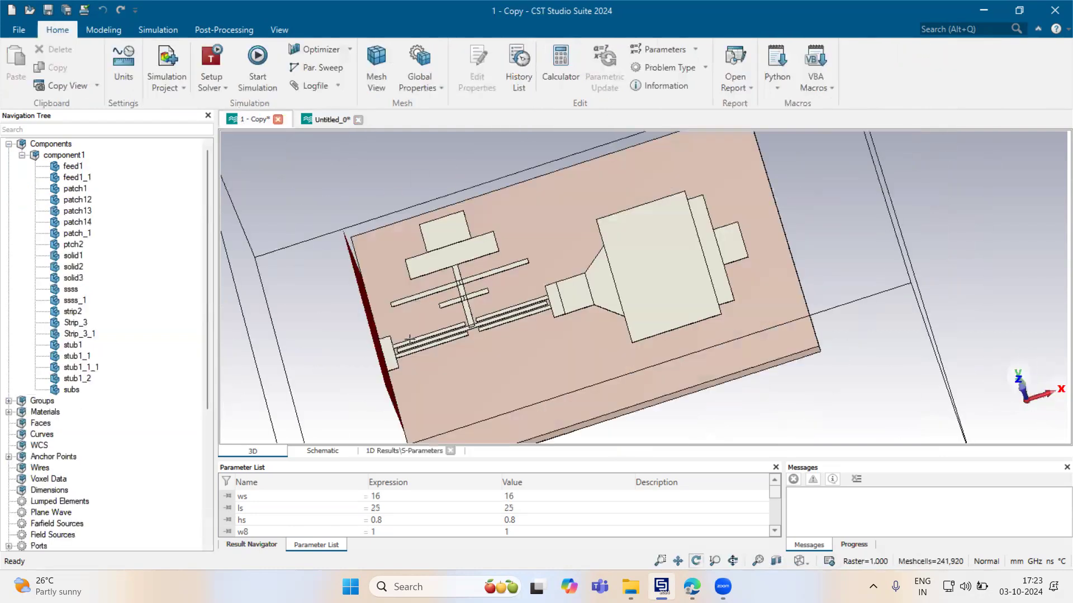
scroll(409, 340, "up", 2)
scroll(403, 335, "up", 2)
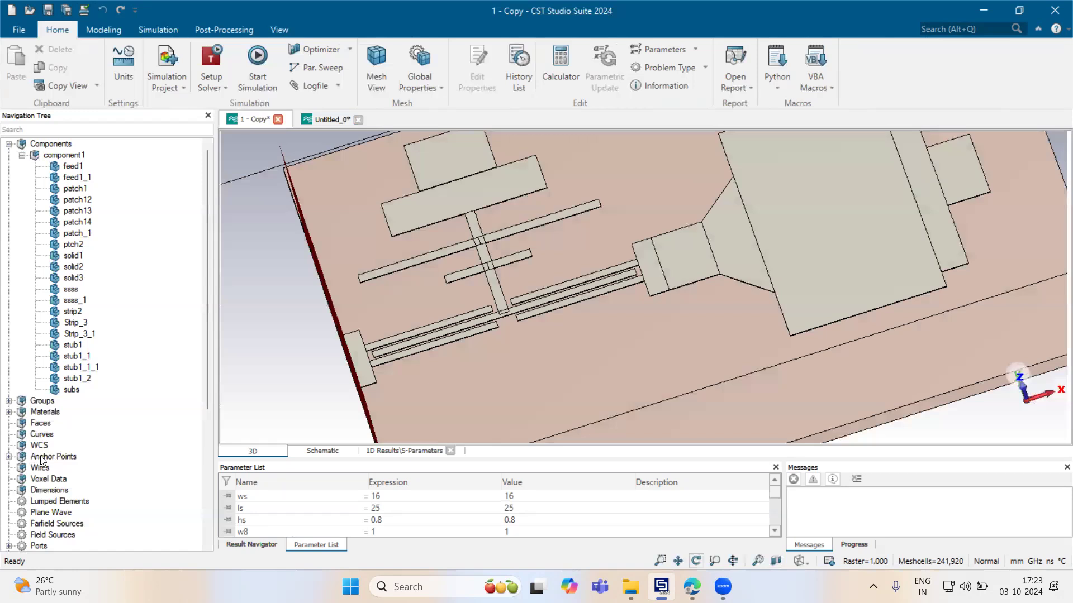
scroll(60, 436, "down", 6)
left_click(64, 434)
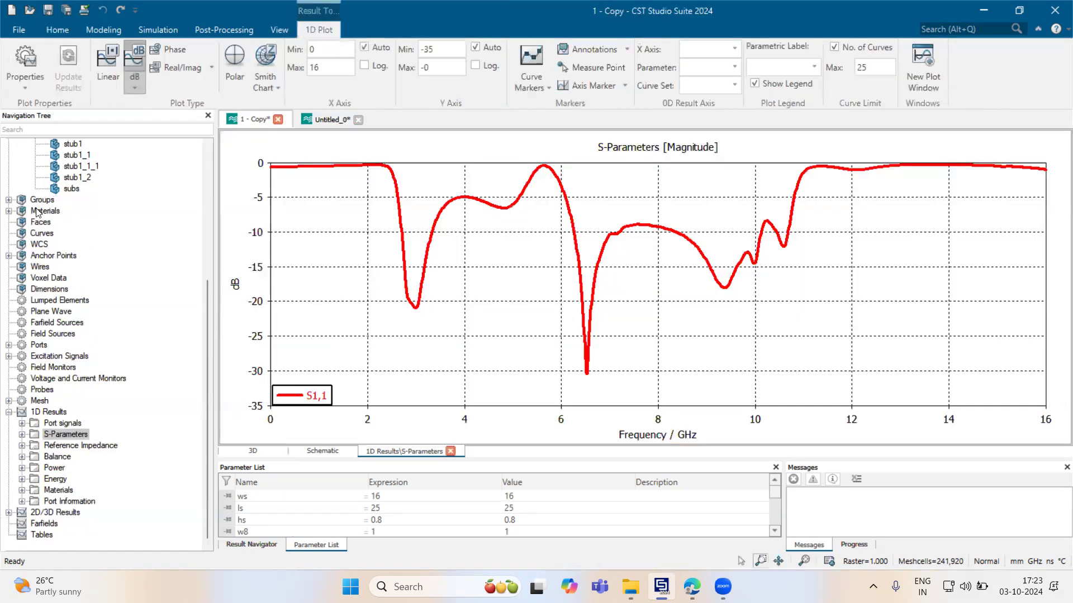
scroll(37, 211, "up", 6)
left_click(51, 144)
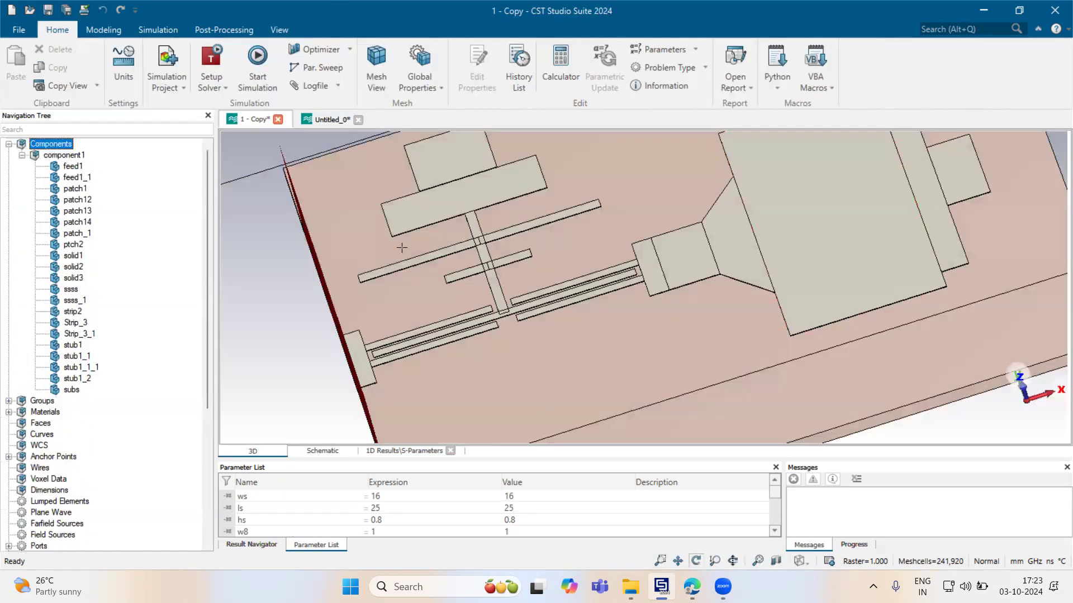
scroll(321, 294, "down", 2)
Return to the Untitled_0 project and start a new brick named feed
left_click(319, 119)
left_click_drag(602, 328, 604, 315)
scroll(559, 368, "up", 3)
scroll(515, 354, "down", 1)
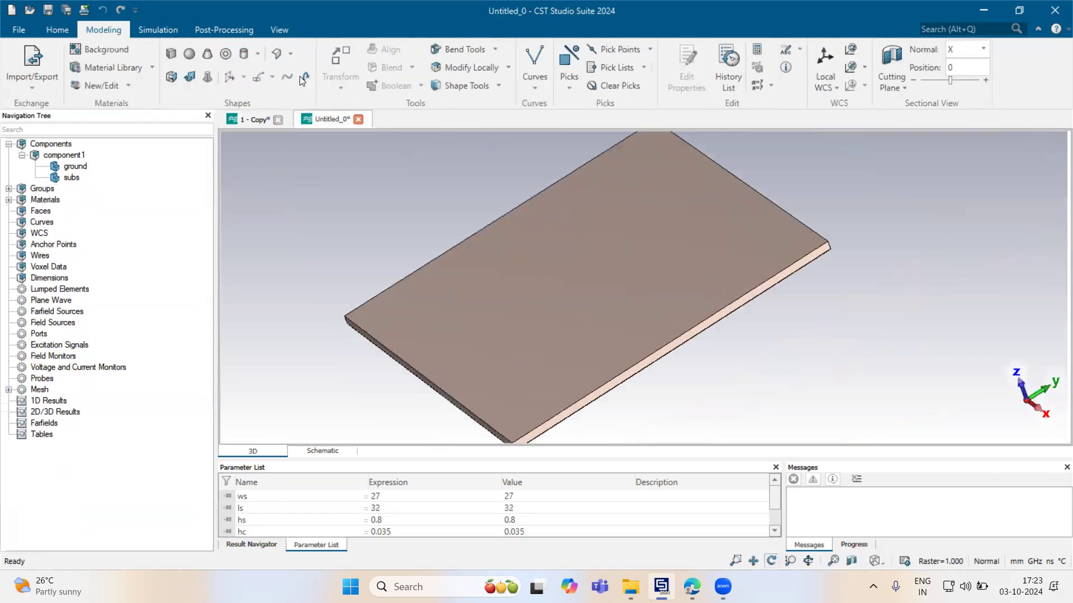
left_click(172, 53)
key("Escape")
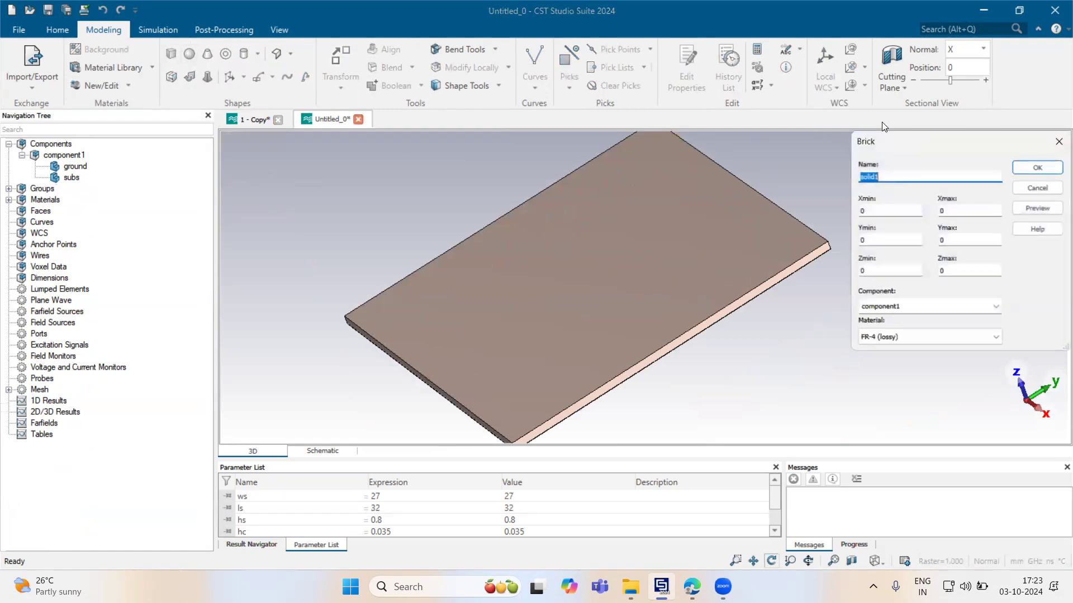
left_click_drag(915, 138, 648, 184)
type("stub")
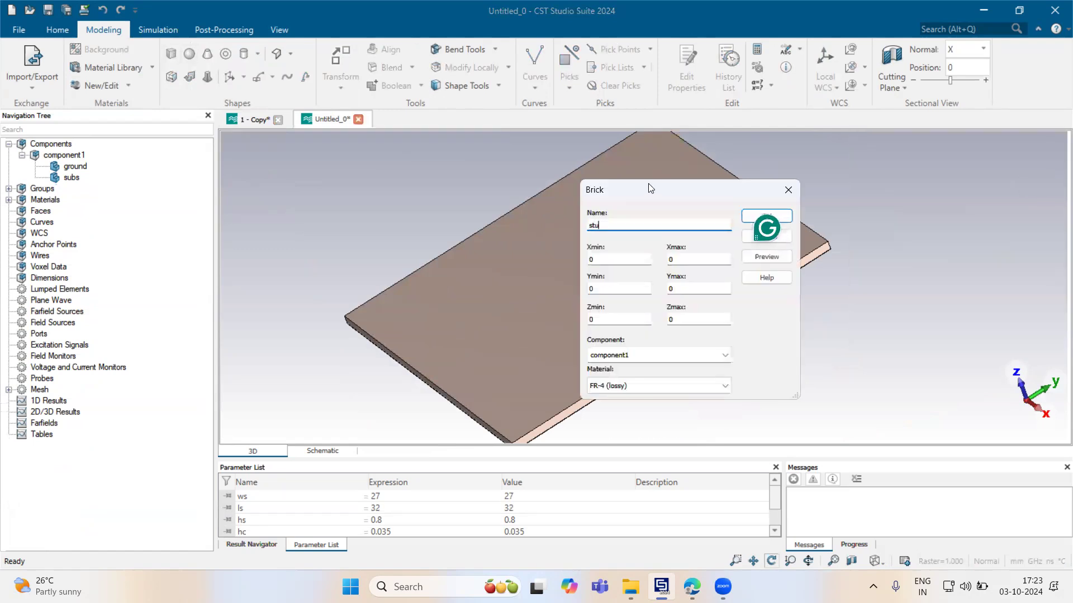
key("BackSpace")
key("BackSpace")
key("BackSpace")
key("BackSpace")
type("feed")
key("Tab")
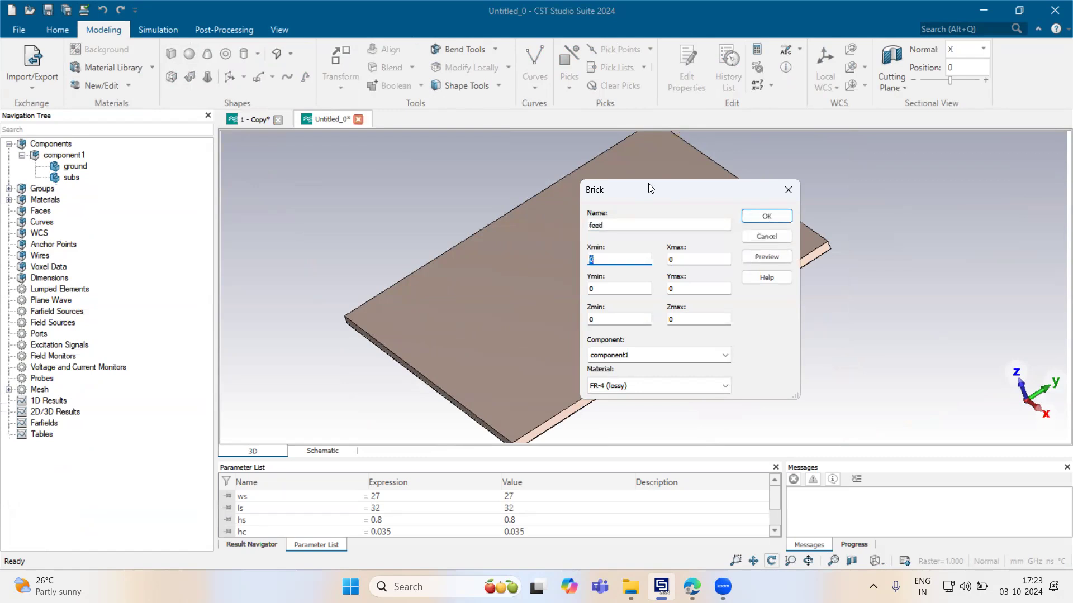
Set the feed brick's extents to X -wf/2 to wf/2, Y 0 to lf and Z 0 to hc, with PEC as material
type("-wf/2")
key("Tab")
type("wf/2")
key("Tab")
key("Tab")
type("lf")
key("Tab")
type("hc")
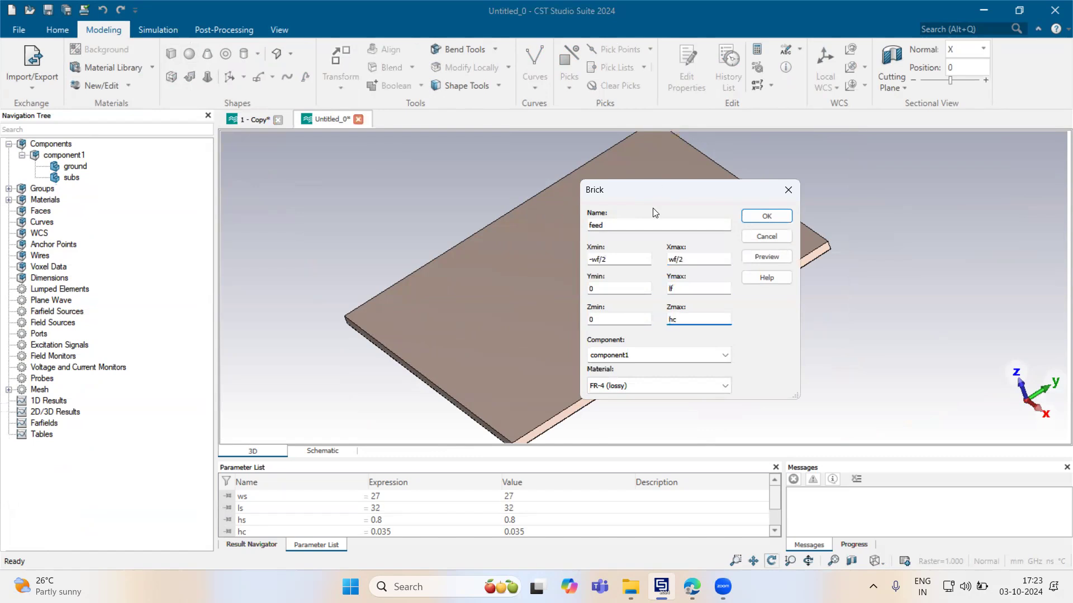
left_click(645, 390)
left_click(640, 426)
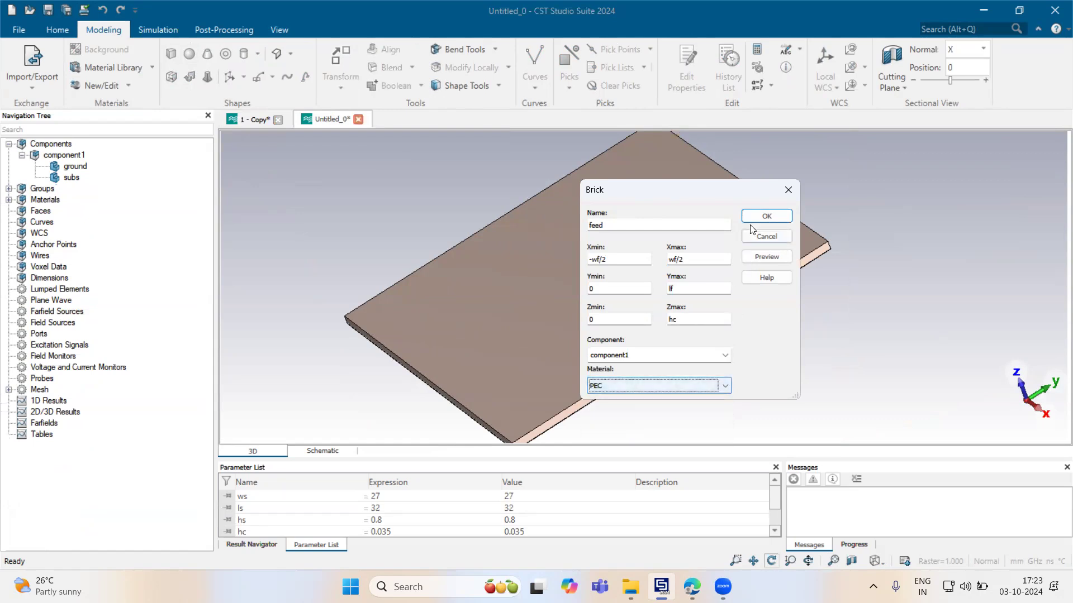
Define the missing parameters wf as 3.8 and lf as 1, and create the feed brick
left_click(761, 216)
type("3")
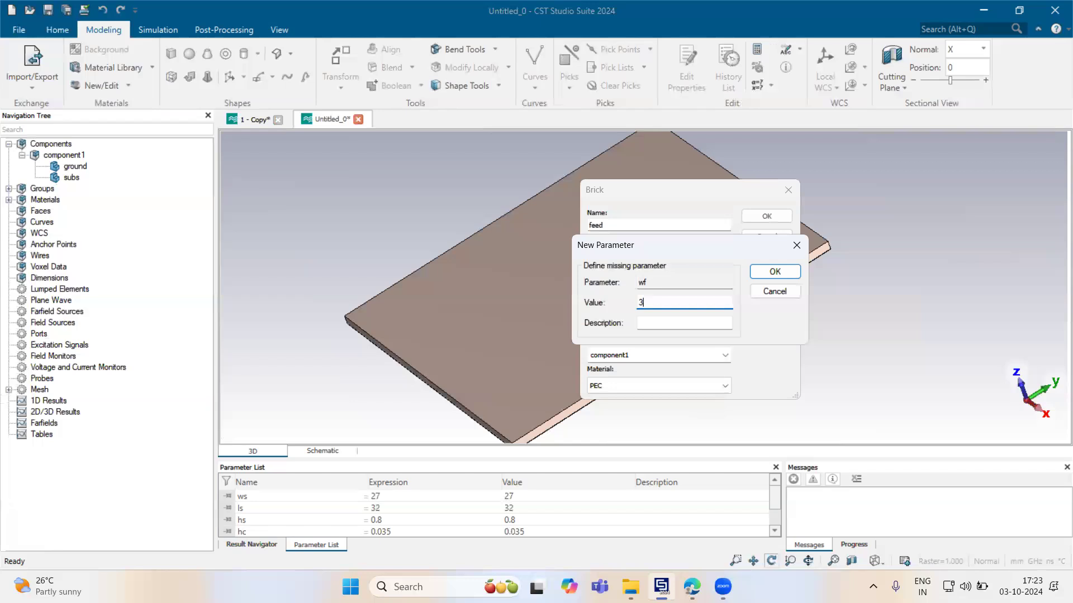
type(".8")
key("Return")
type("1")
key("Return")
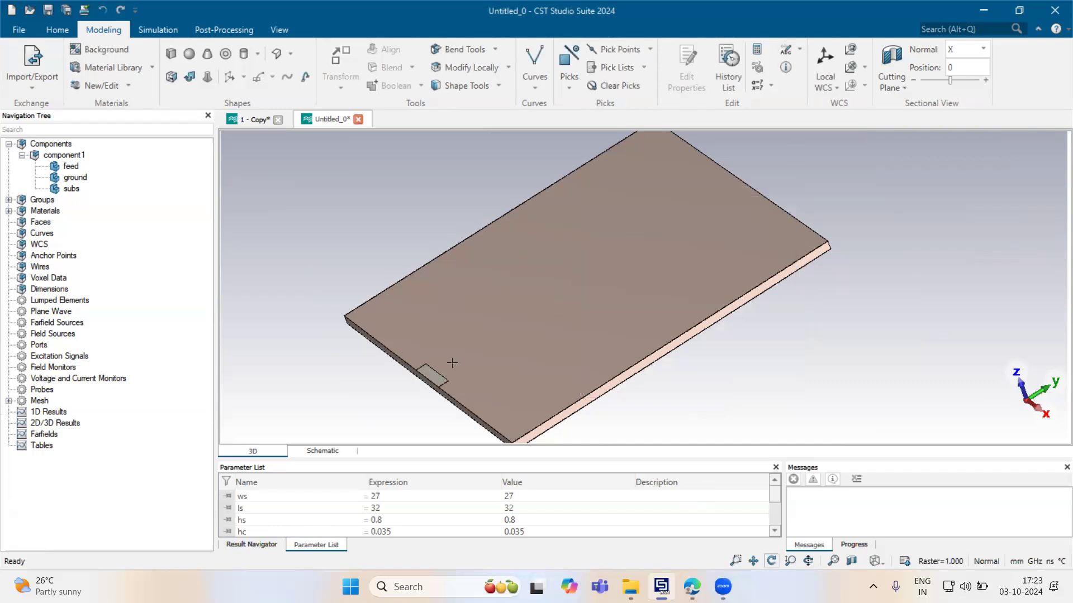
Pick the midpoint of the feed's inner top edge and align the local coordinate system with it
scroll(451, 363, "up", 3)
key("m")
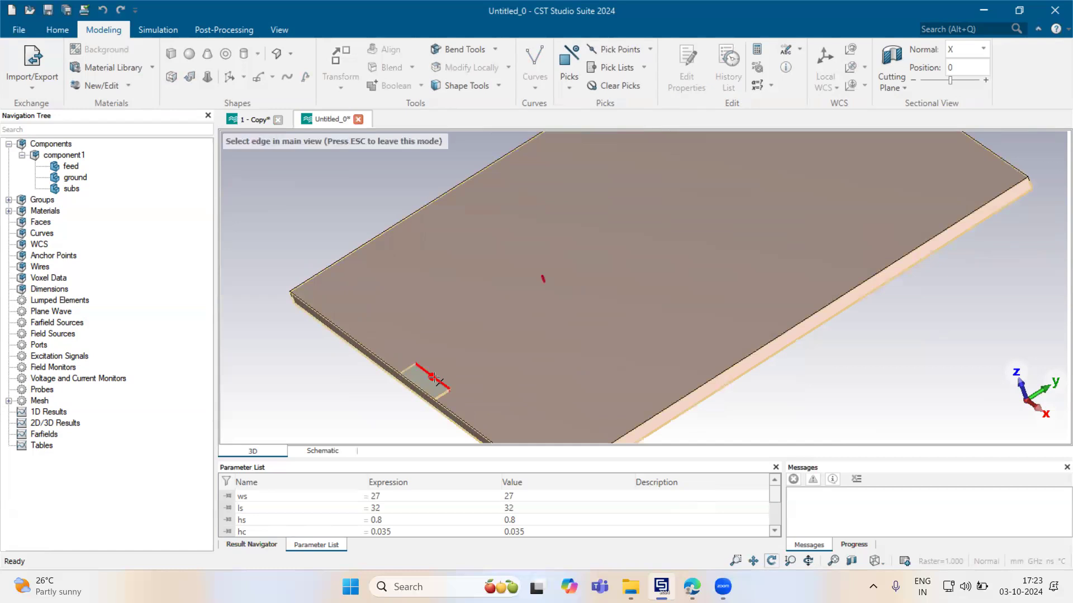
left_click(434, 375)
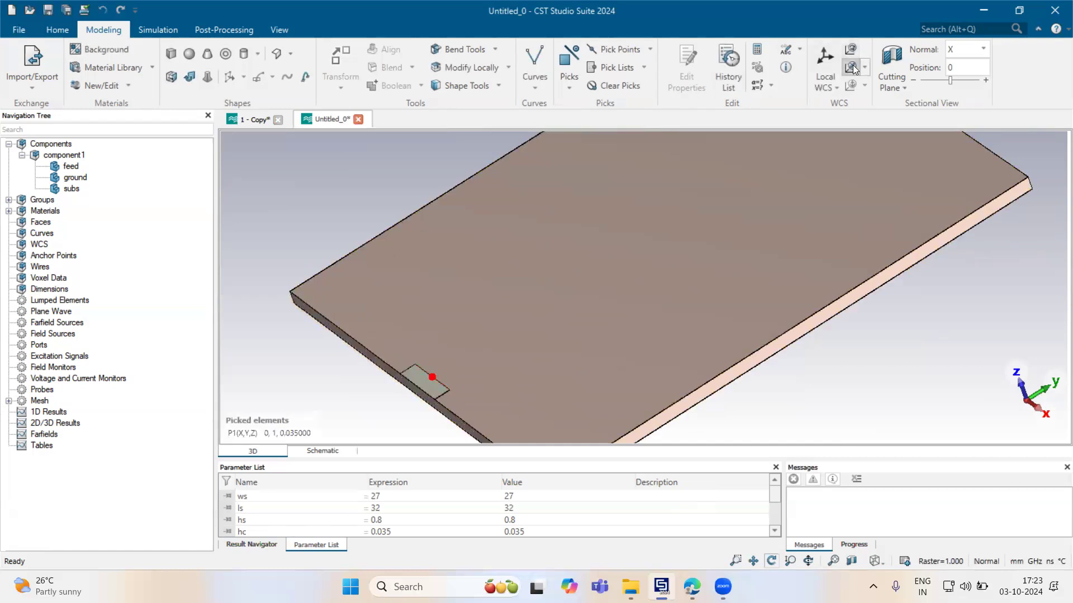
left_click(852, 66)
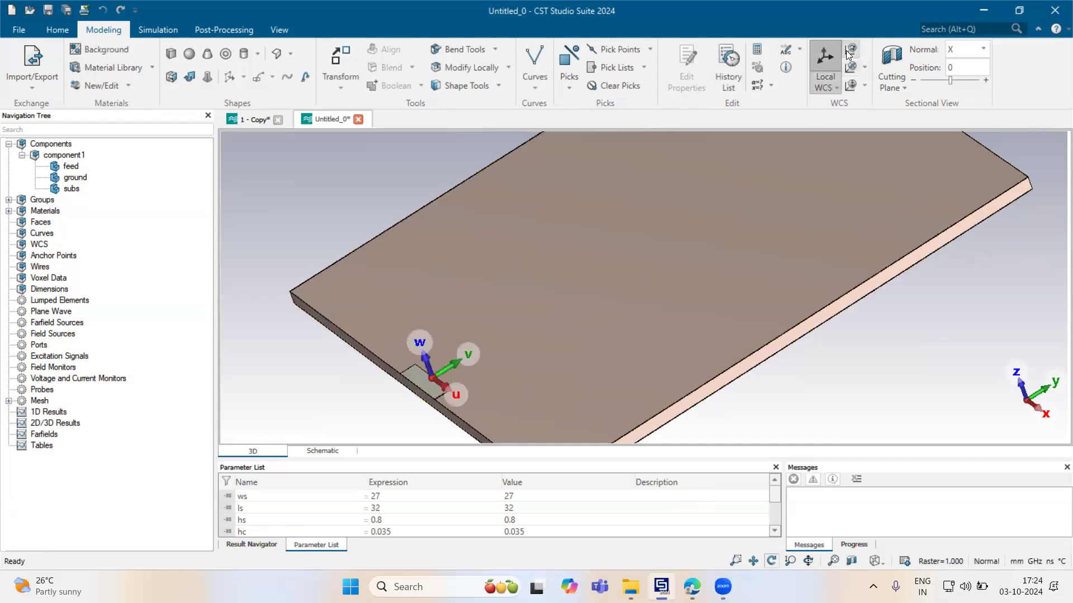
Move the local coordinate system by -0.035 along U
left_click(851, 49)
left_click_drag(443, 385, 429, 367)
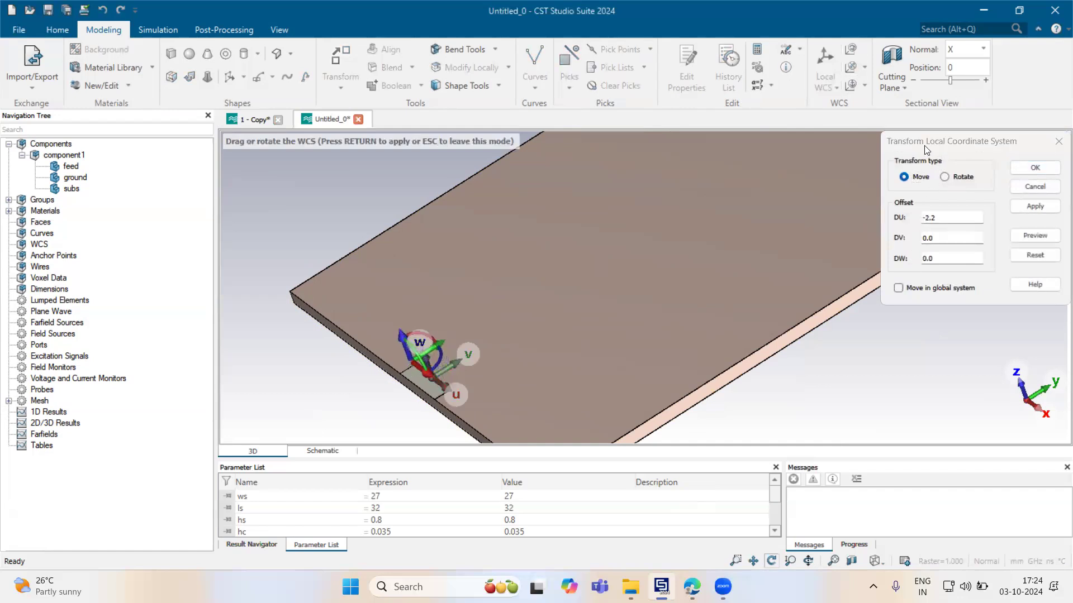
left_click_drag(925, 149, 800, 170)
left_click_drag(807, 242, 797, 242)
key("BackSpace")
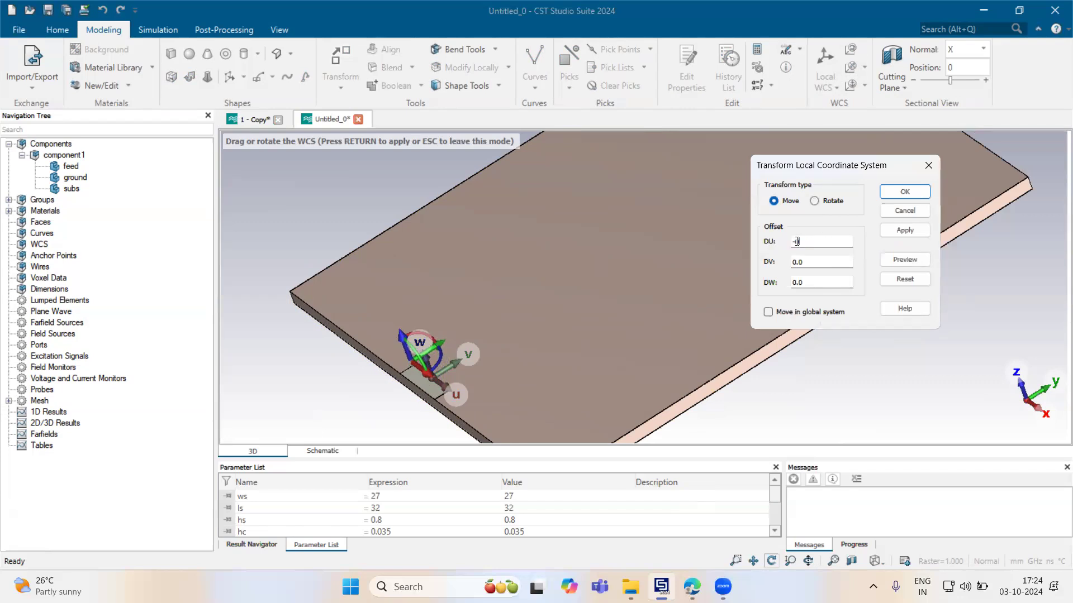
type("0.035")
key("Return")
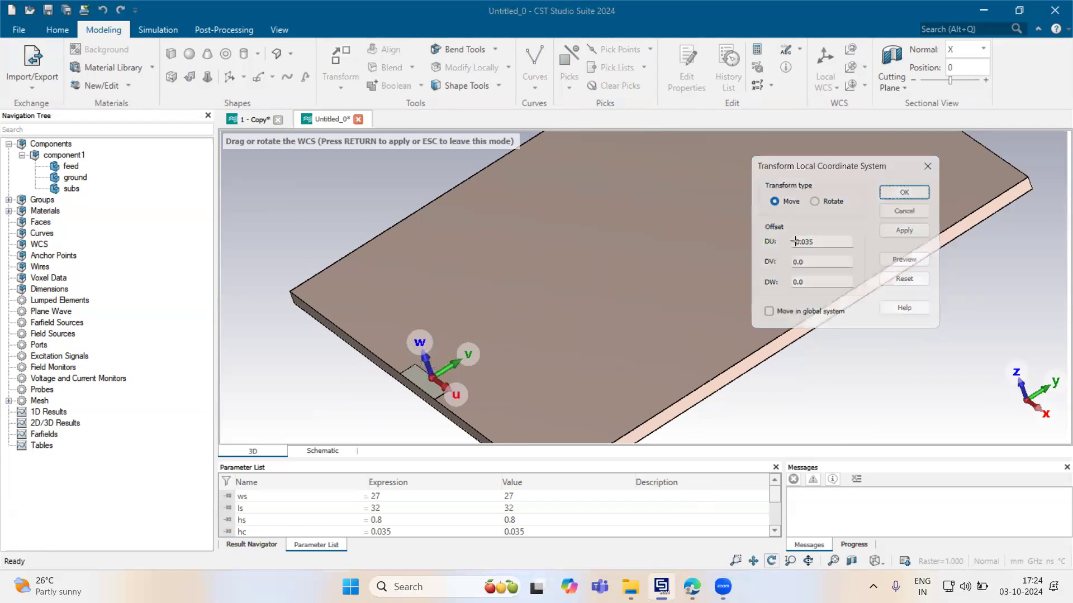
Set up a PEC brick named stub1 with U from 0 to -w1, V from 0 to l1 and W from 0 to -hc
scroll(457, 352, "up", 3)
left_click(171, 53)
key("Escape")
type("stub1")
key("Tab")
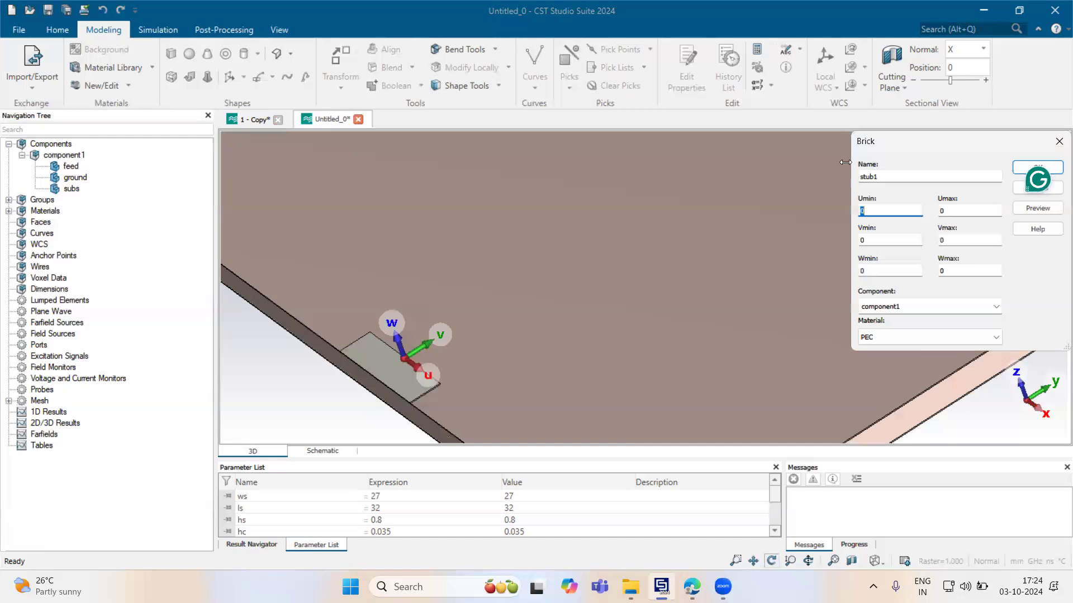
key("Tab")
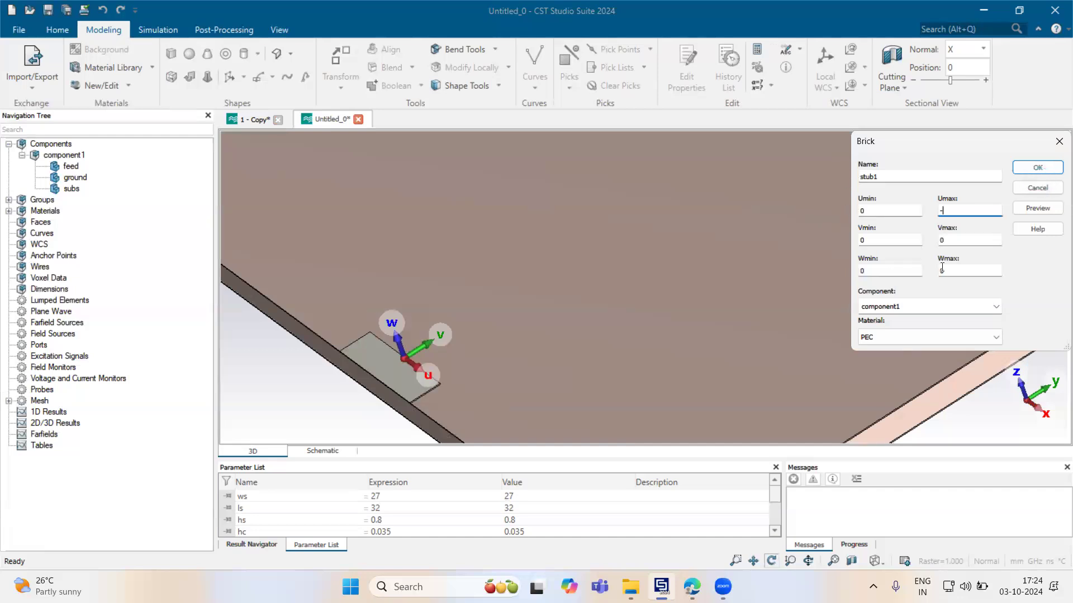
key("Tab")
key("Tab")
key("Tab")
key("Tab")
type("-hc")
Preview the stub, define w1 as 0.4 along with the length parameter l1, and create the stub1 brick
left_click(1039, 207)
type("0.4")
key("Return")
type("0.8")
key("Return")
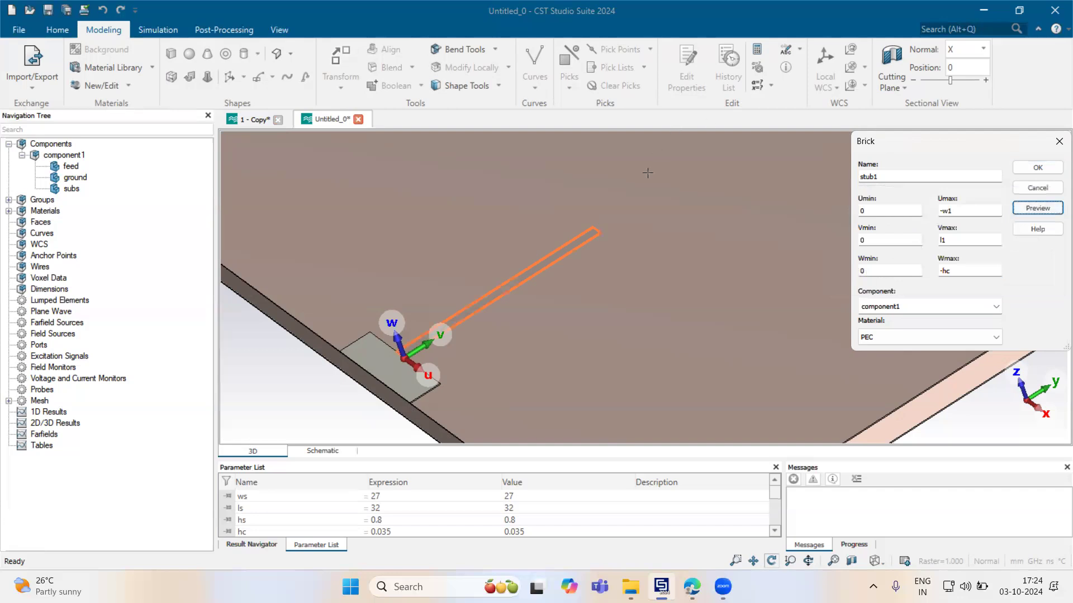
scroll(488, 376, "up", 5)
scroll(384, 329, "down", 5)
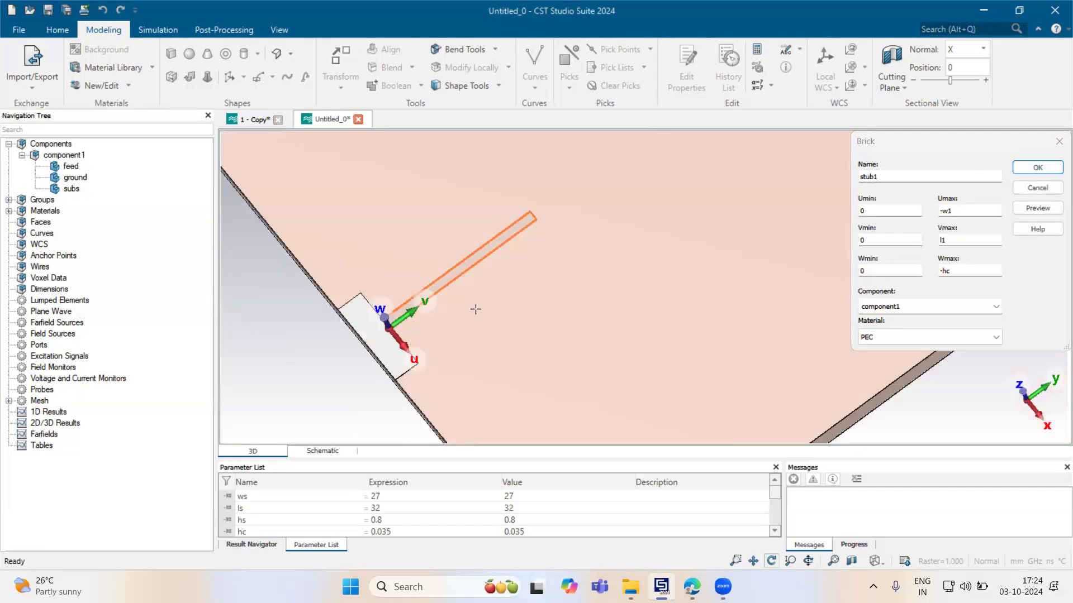
left_click(1028, 167)
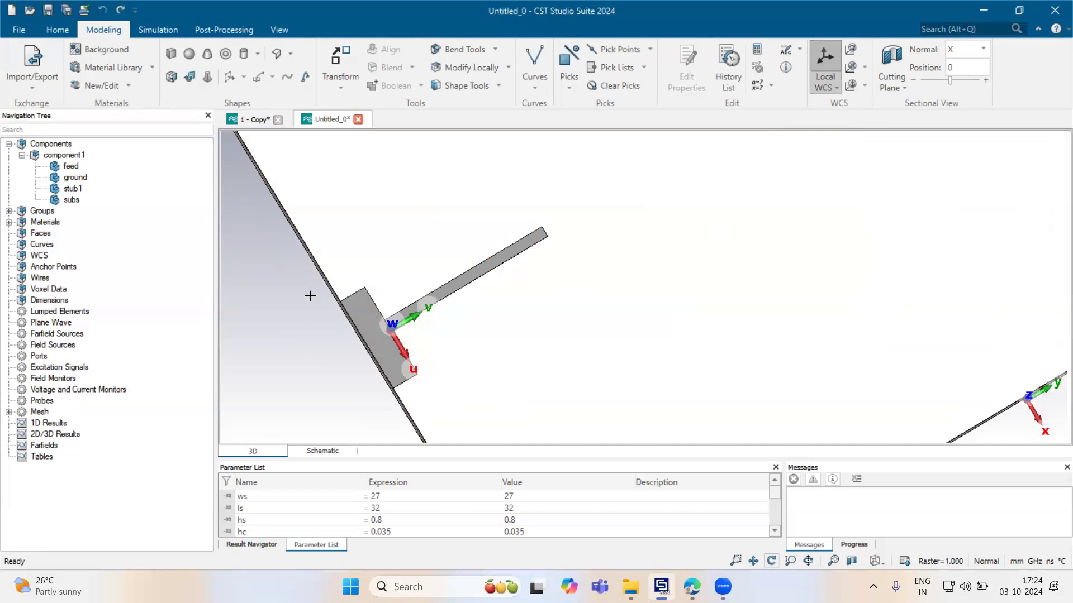
Realign the local coordinate system with the picked midpoint of the feed's edge beside stub1
key("m")
double_click(424, 326)
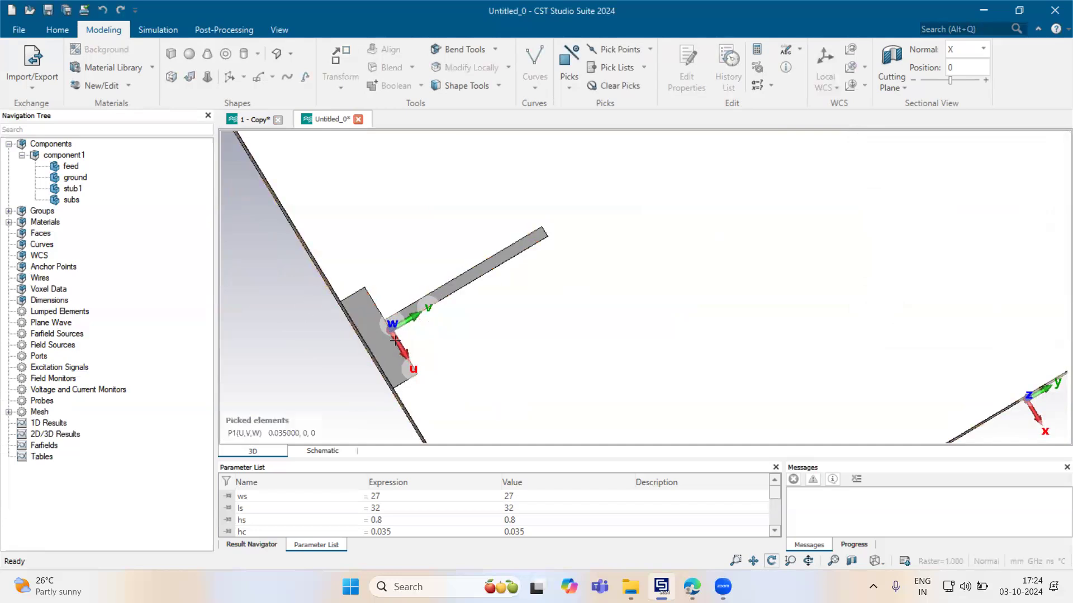
left_click(852, 68)
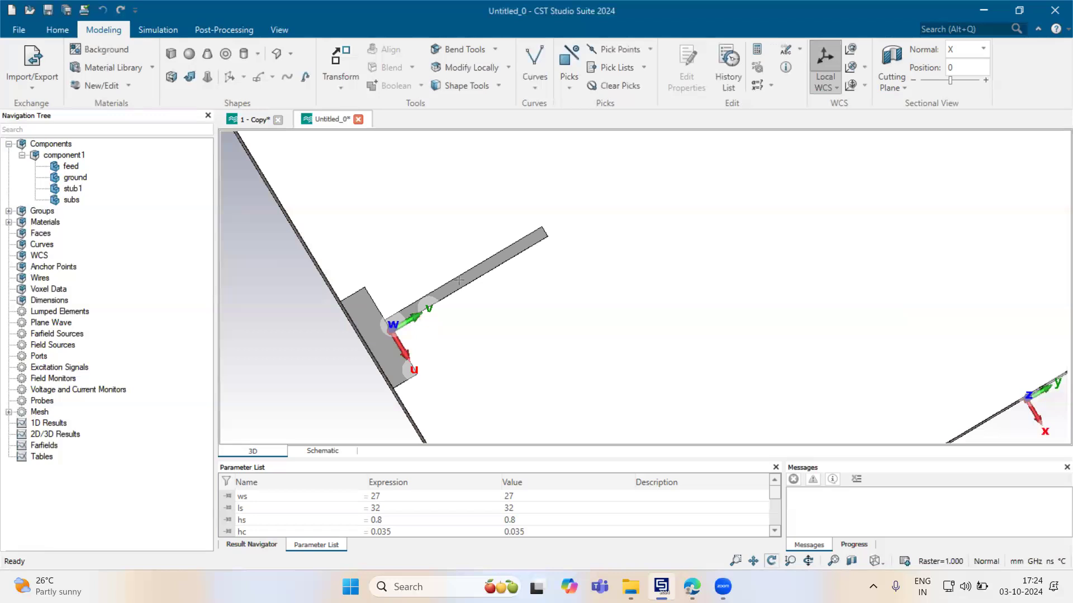
Try to mirror stub1 without a copy, using a mirror plane normal of U = 1 through the local origin
double_click(461, 278)
left_click(461, 279)
key("ctrl+t")
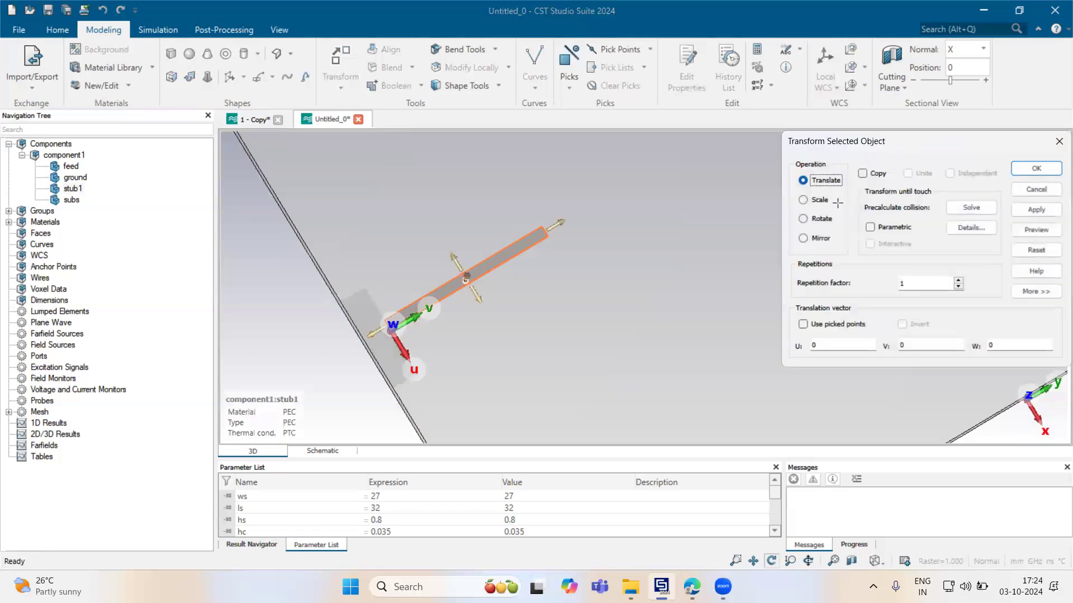
left_click(821, 237)
double_click(829, 349)
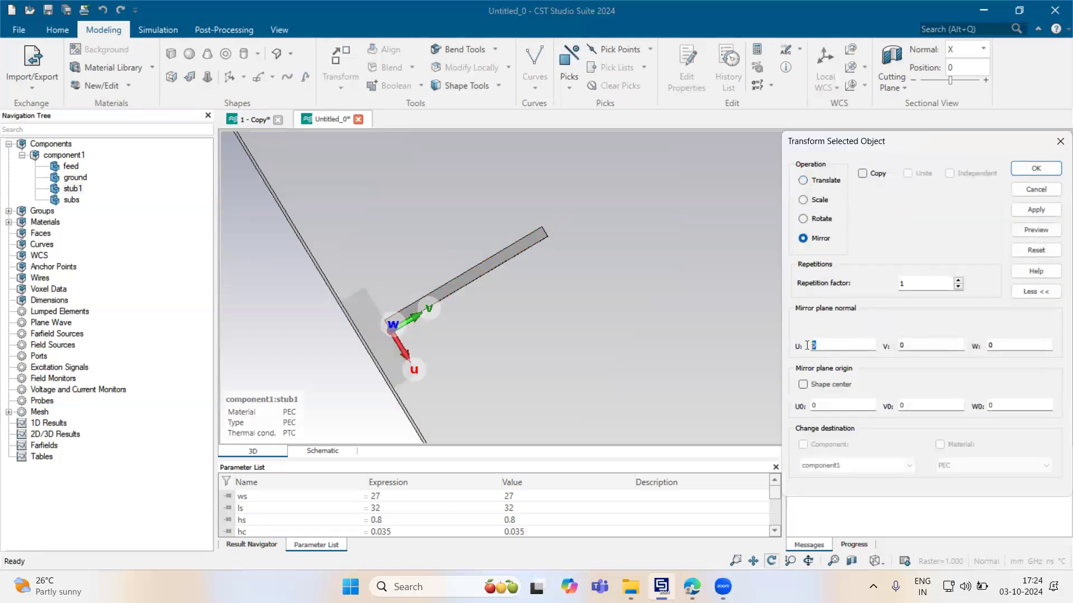
type("1")
left_click(1036, 229)
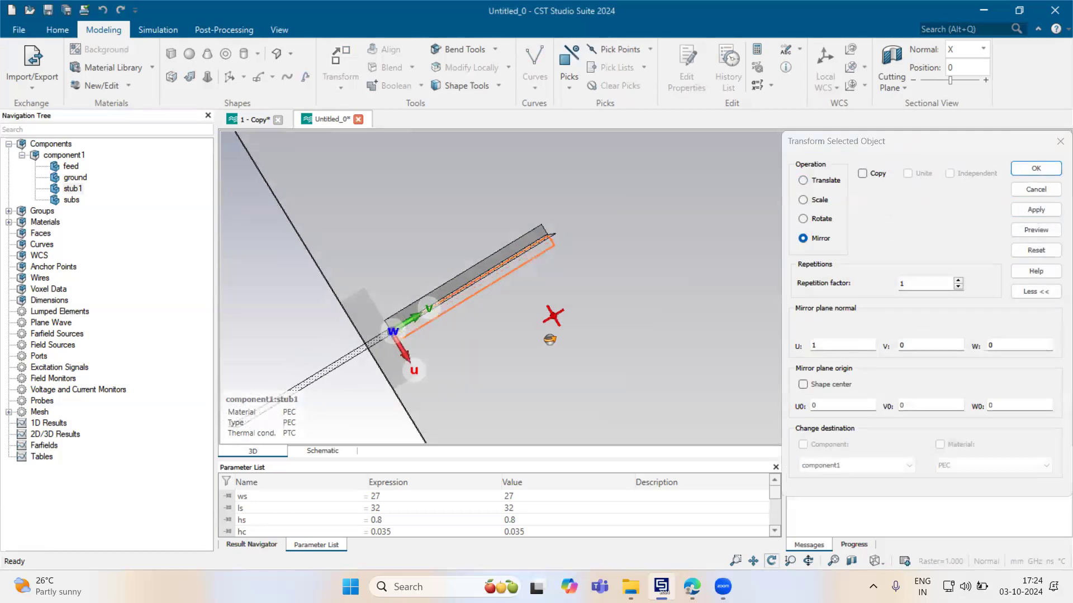
scroll(550, 316, "up", 10)
left_click_drag(509, 277, 502, 274)
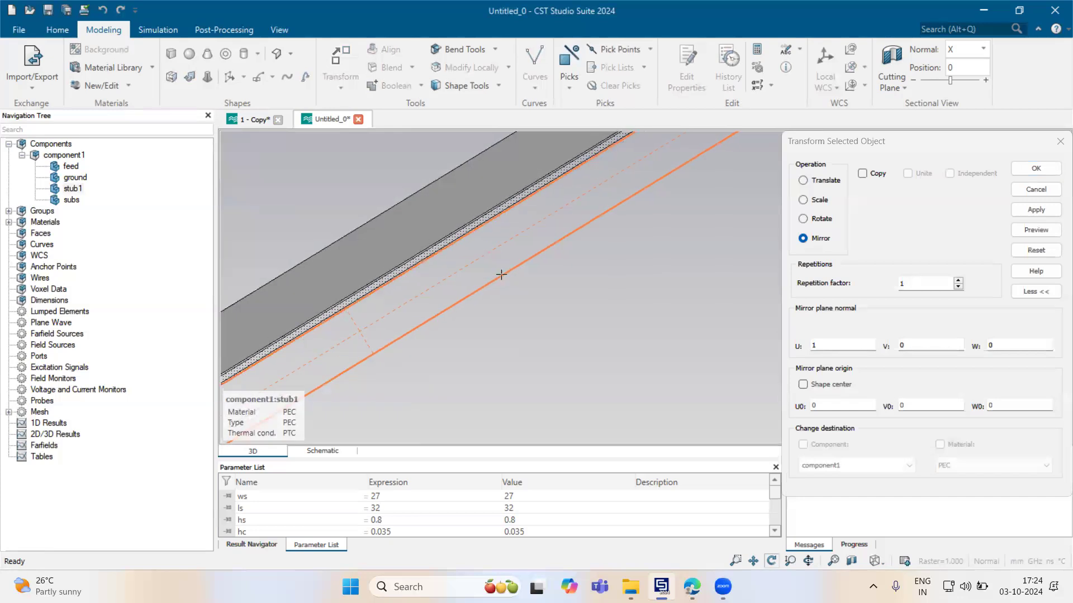
scroll(493, 273, "down", 2)
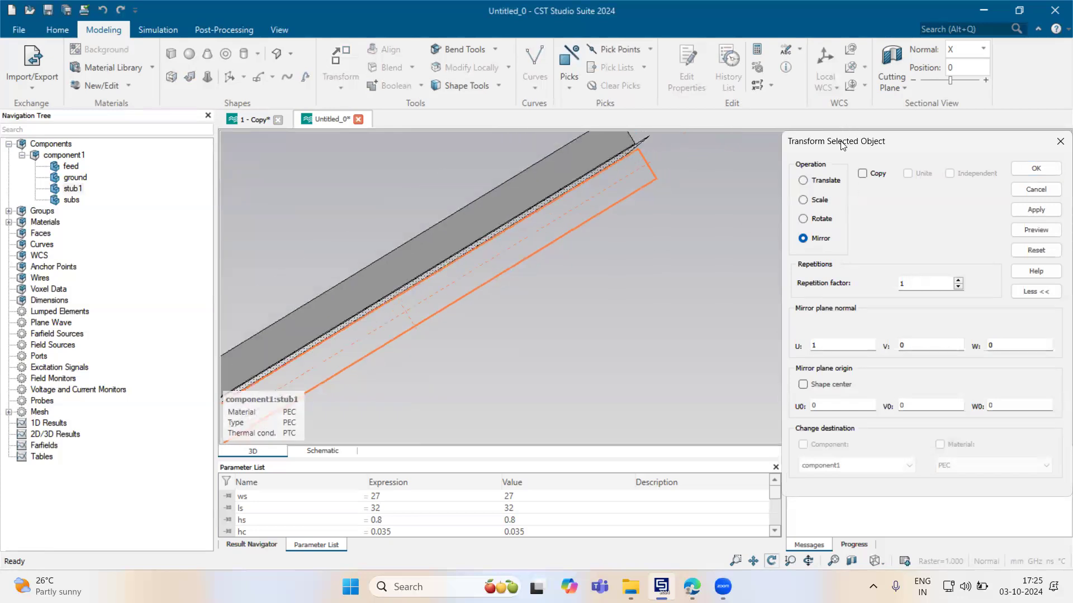
left_click_drag(843, 145, 731, 160)
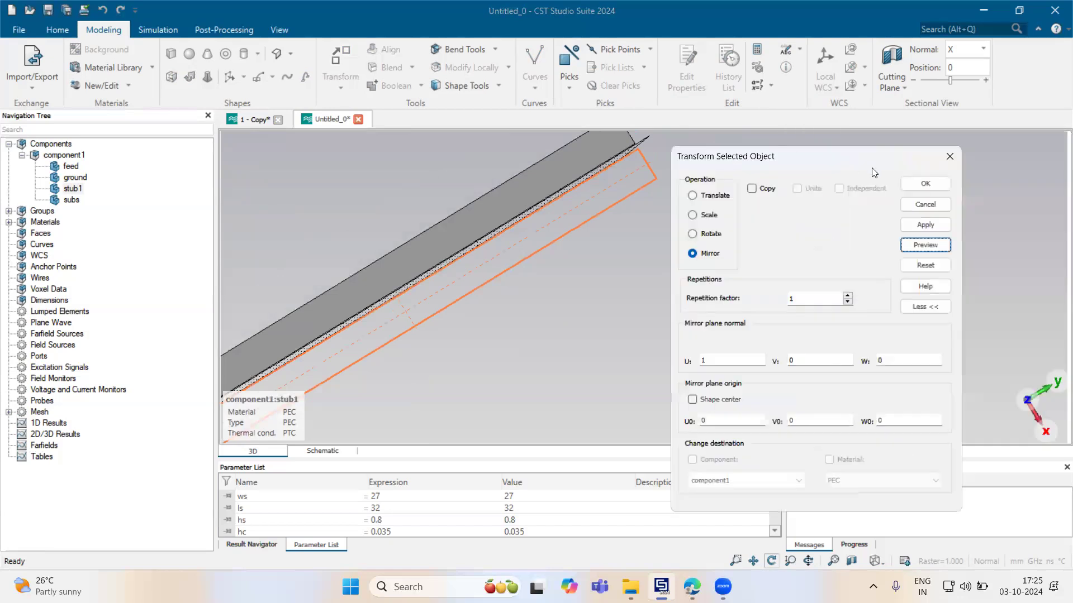
left_click(912, 182)
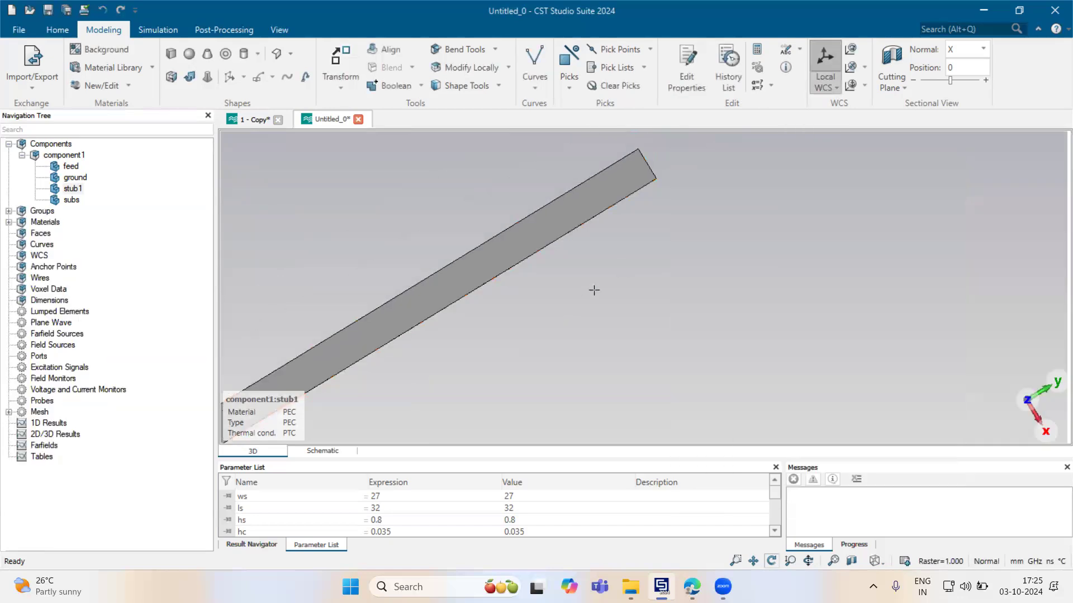
Inspect the mirrored stub where it meets the feed and undo the mirror
left_click(380, 329)
scroll(547, 288, "up", 3)
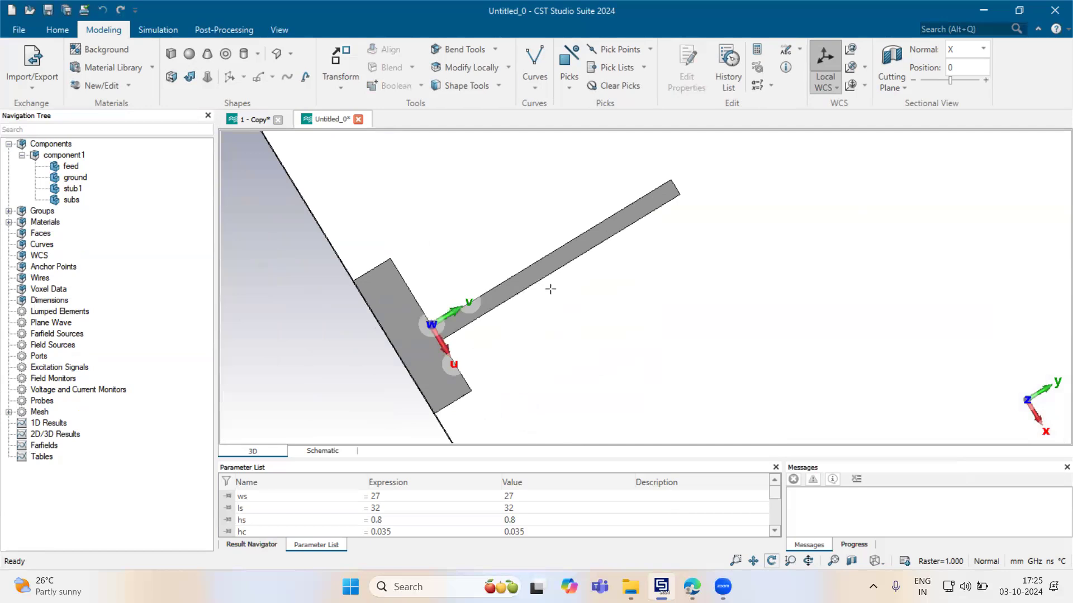
scroll(429, 323, "up", 4)
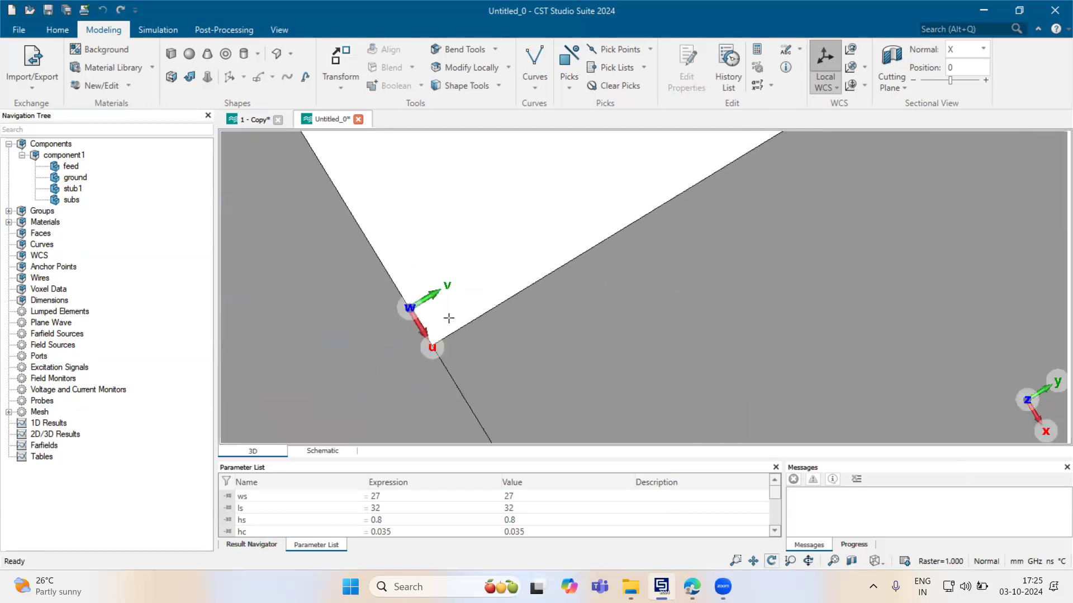
key("ctrl+z")
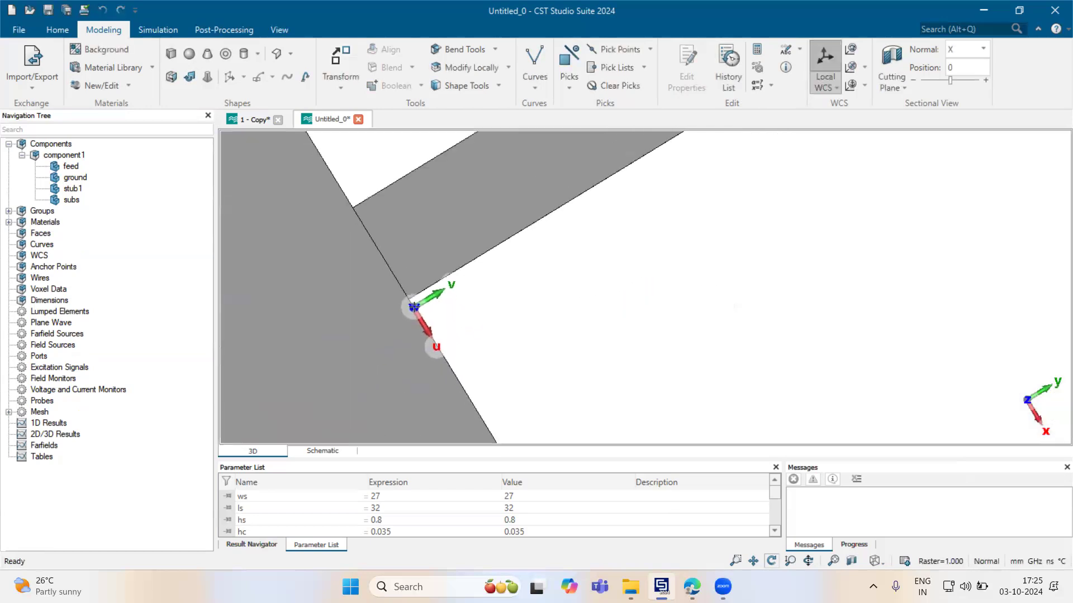
In the 1 - Copy project, measure the gap between the two outer stubs at the feed edge, then clear the picks
left_click(245, 119)
scroll(350, 376, "up", 2)
scroll(351, 376, "up", 1)
key("p")
left_click(344, 350)
left_click(336, 323)
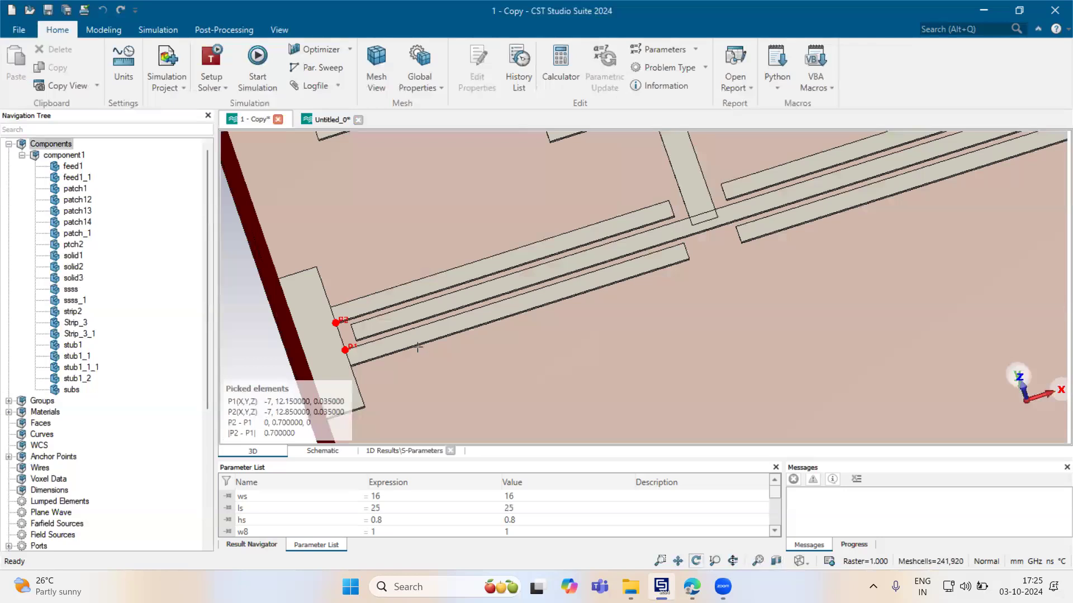
key("d")
Check the stub spacing in the paper's Fig. 15 and compare the feed end in the Untitled_0 and 1 - Copy projects
key("alt+Tab")
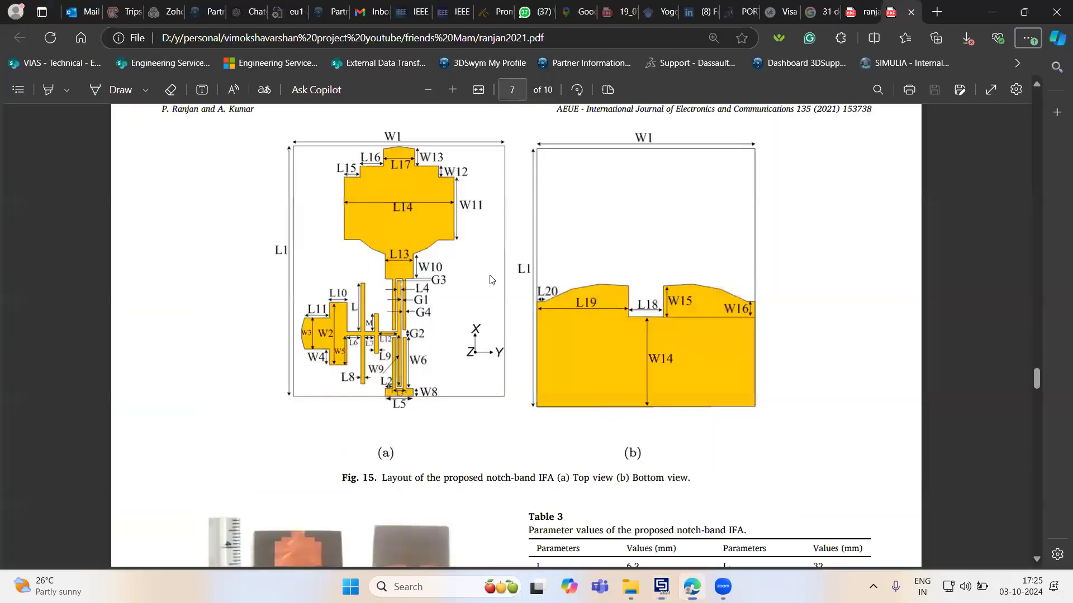
key("alt+Tab")
left_click(321, 118)
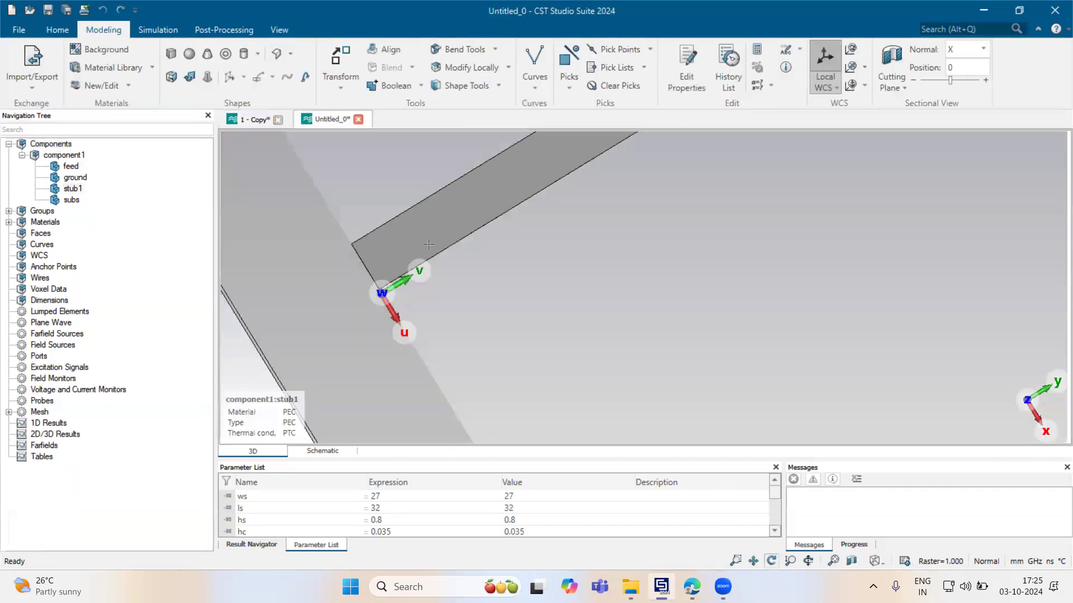
left_click(249, 119)
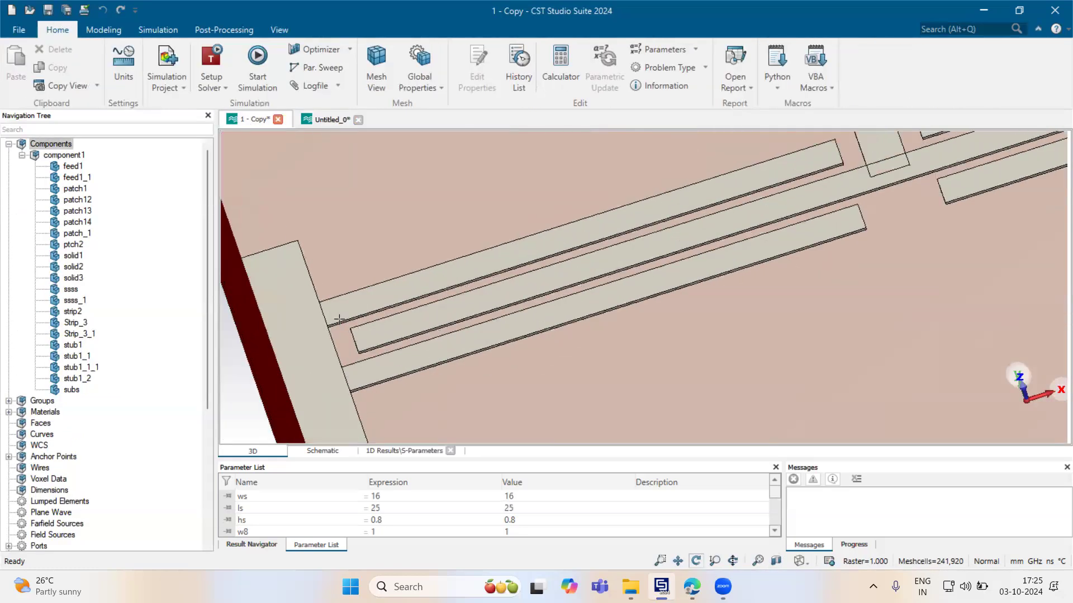
Measure the distance between the inner corners of the two outer stubs along the feed edge
key("p")
left_click(327, 326)
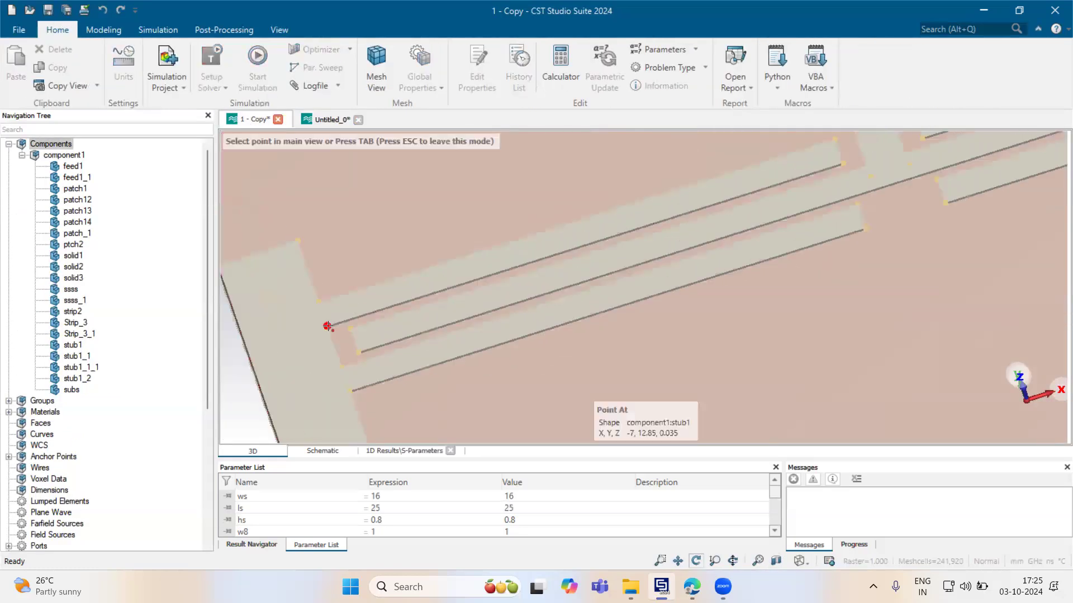
left_click(342, 367)
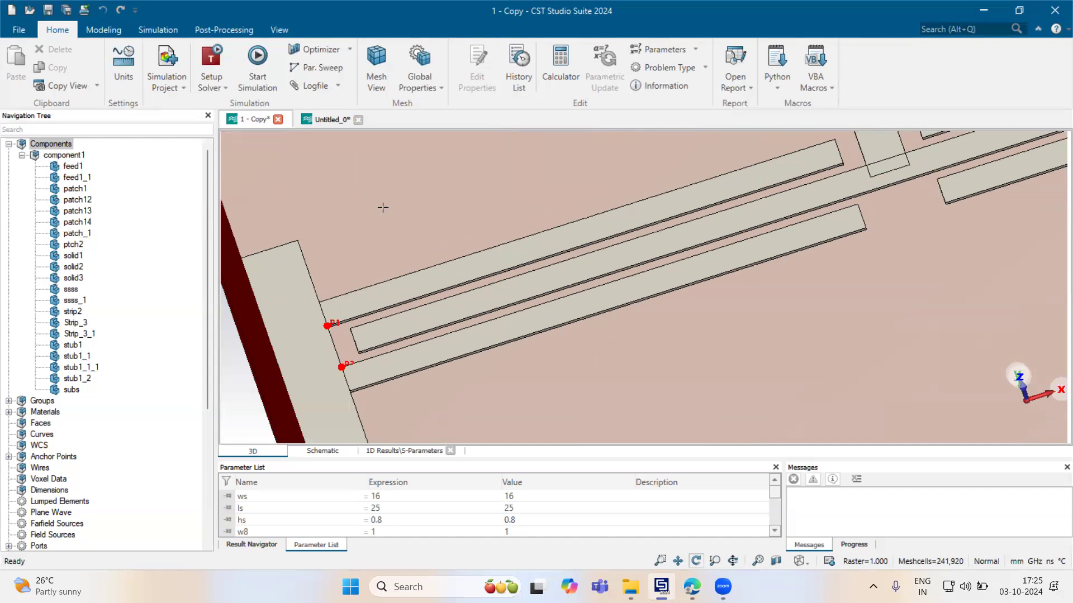
In the Untitled_0 project, measure the offset between the feed edge's midpoint and the nearby corner of stub1
left_click(332, 119)
scroll(407, 292, "down", 3)
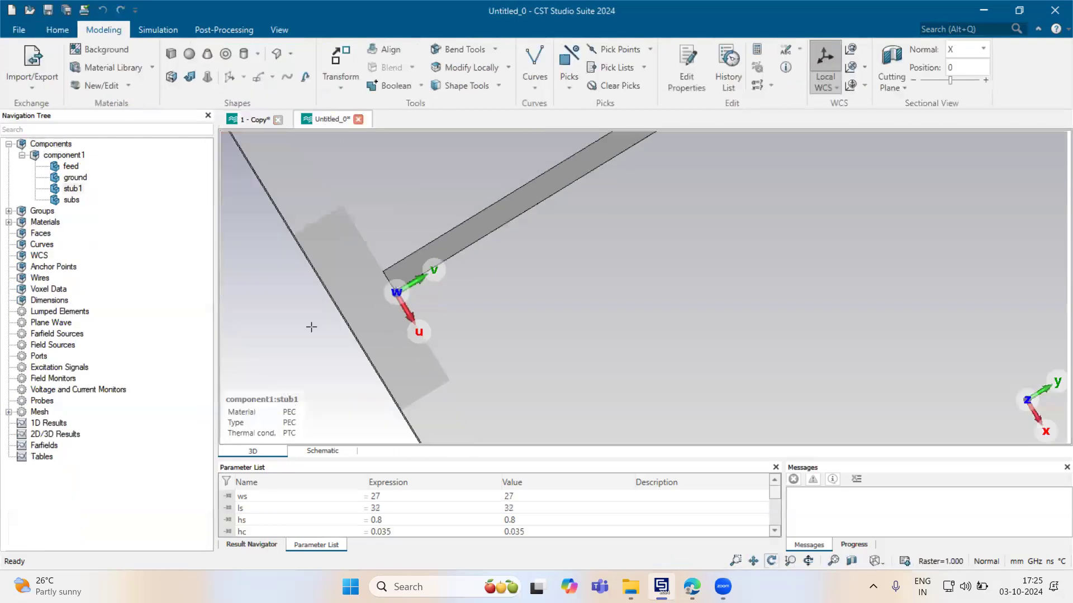
double_click(311, 327)
scroll(429, 301, "up", 3)
key("e")
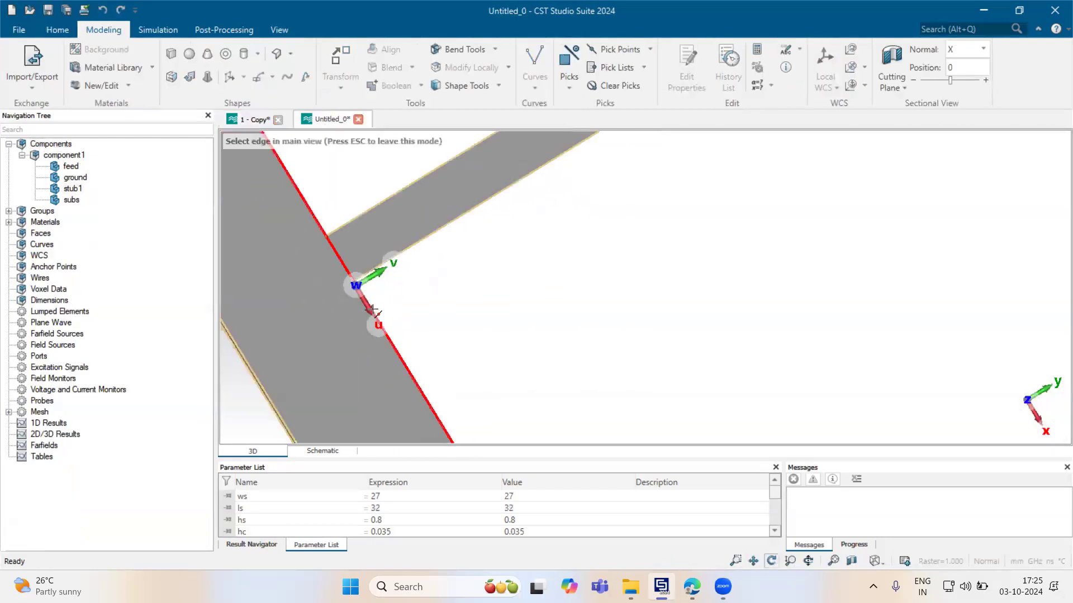
double_click(370, 310)
scroll(348, 284, "up", 5)
key("m")
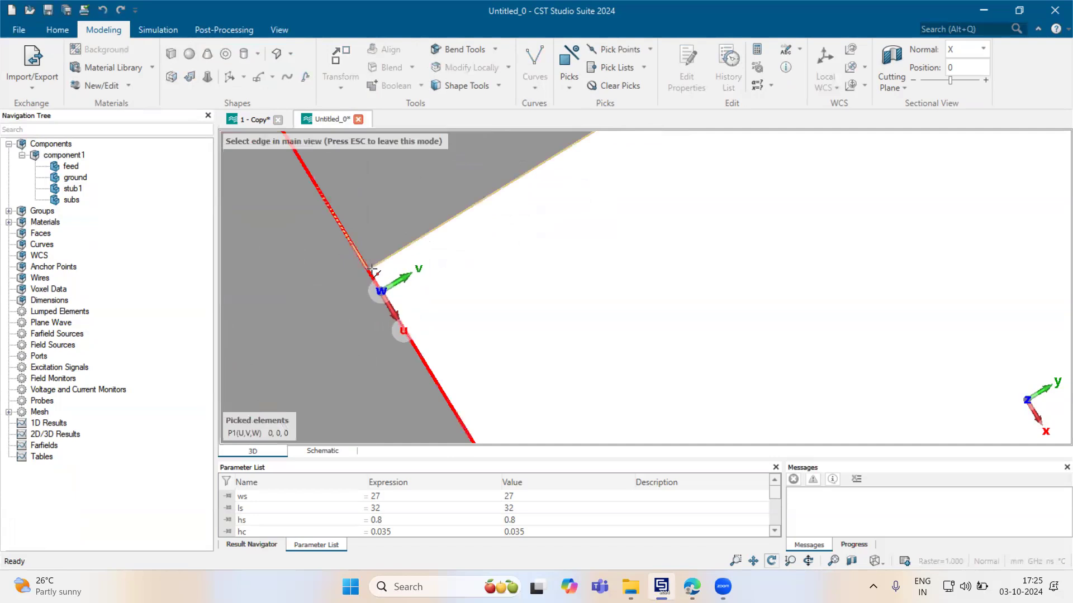
scroll(358, 271, "down", 3)
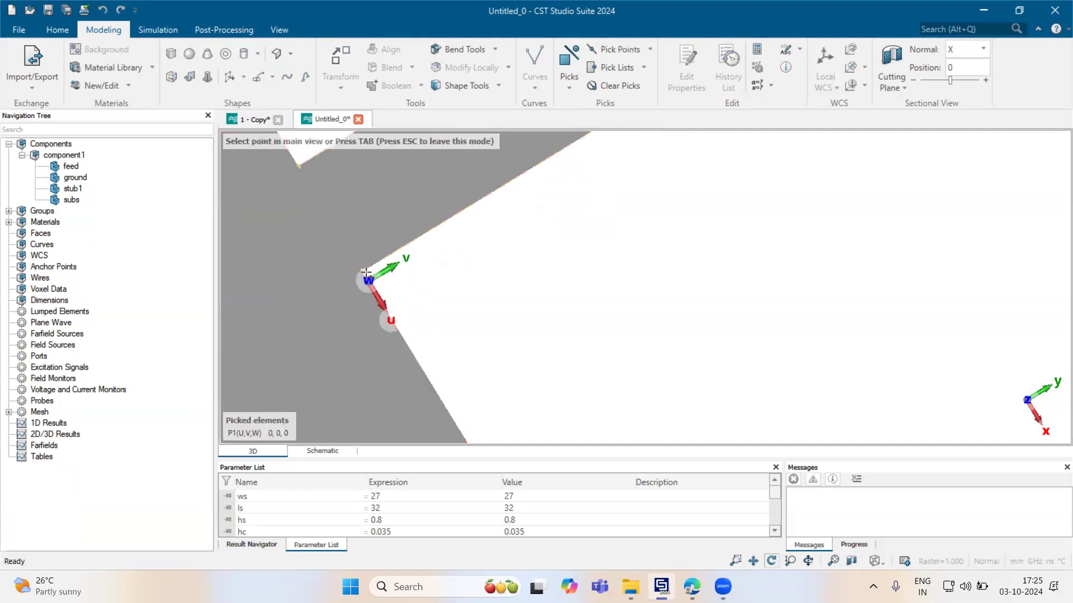
double_click(366, 271)
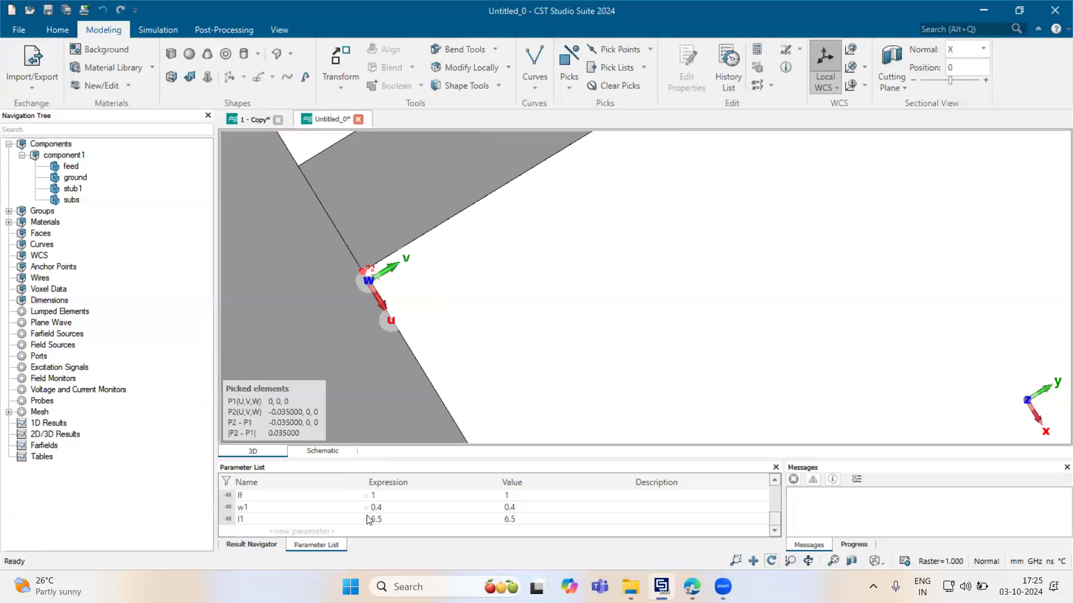
Inspect stub1's brick definition, close it without changes, and clear the picked points
left_click(383, 212)
right_click(383, 212)
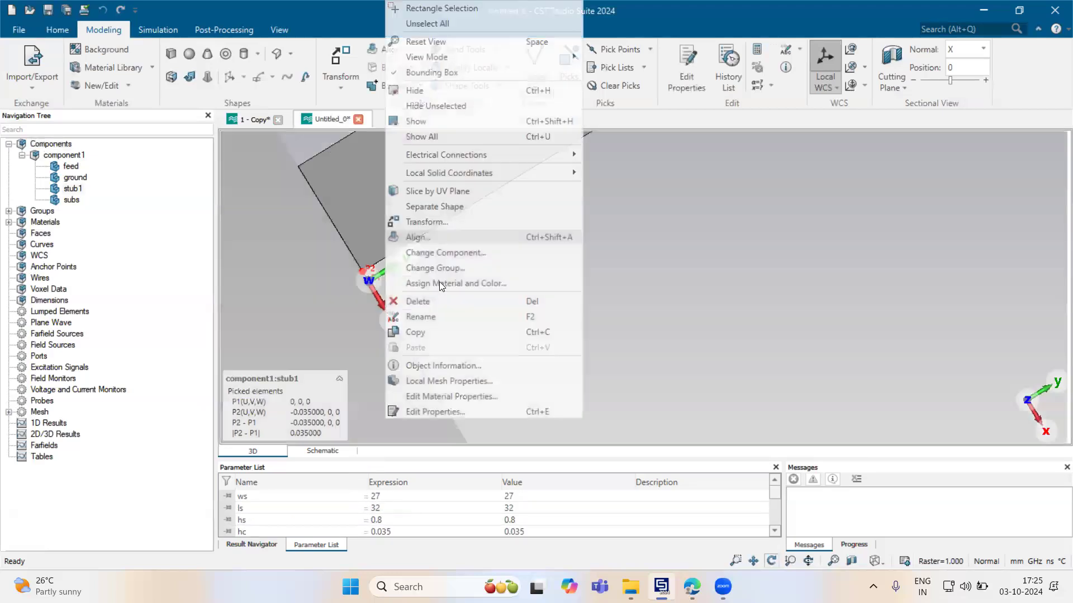
left_click(449, 412)
double_click(932, 61)
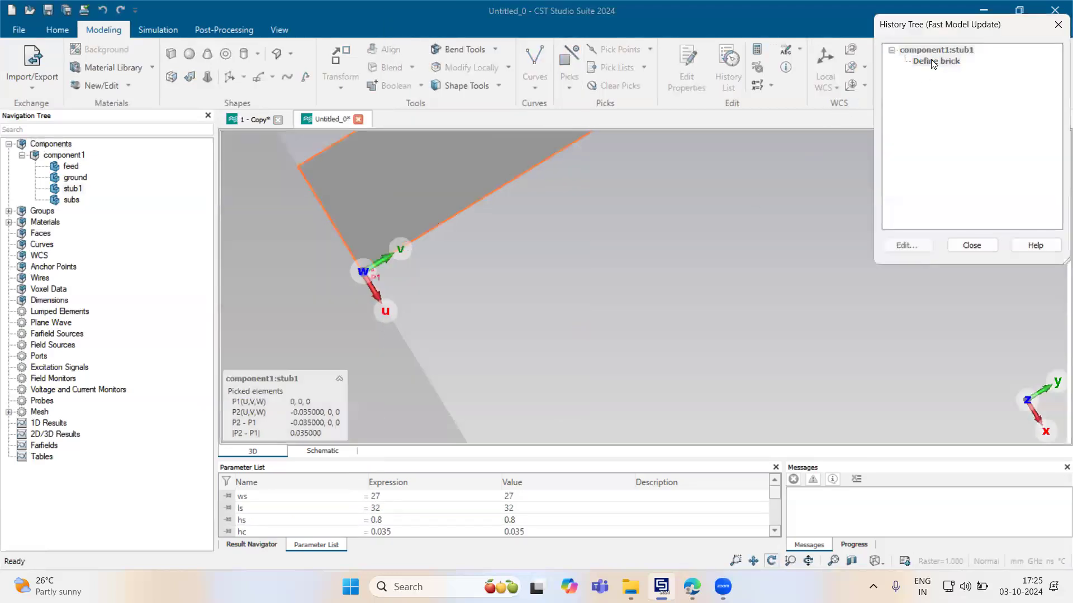
key("Escape")
key("Escape")
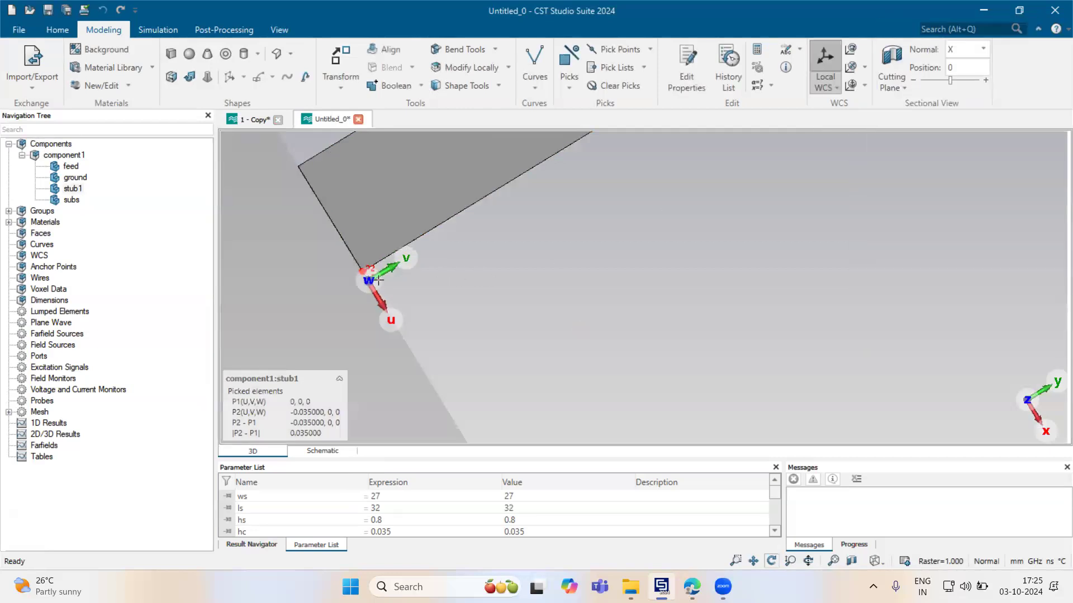
key("d")
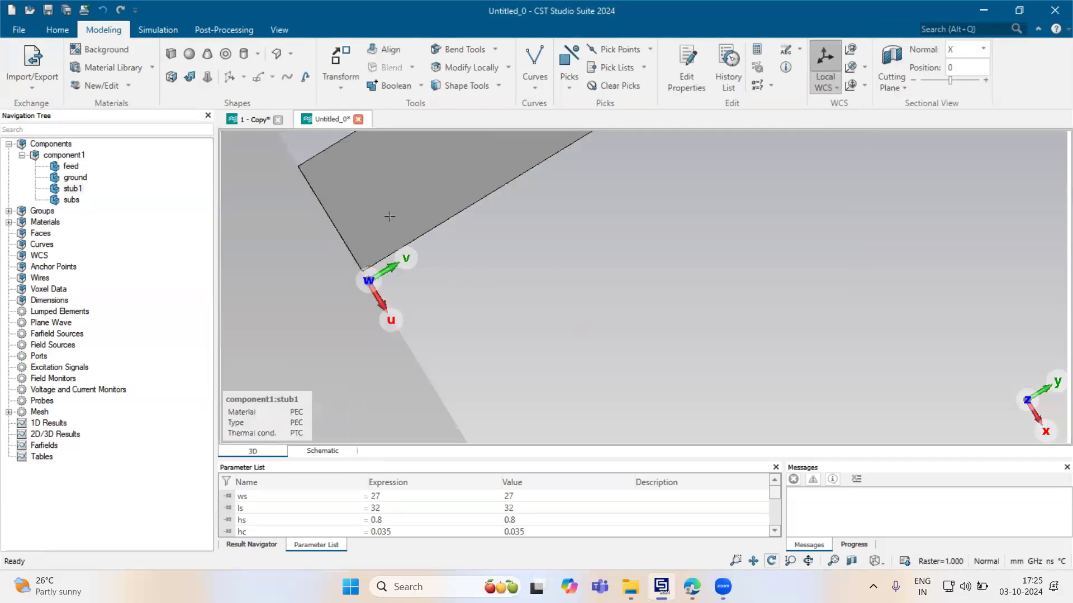
scroll(369, 261, "down", 2)
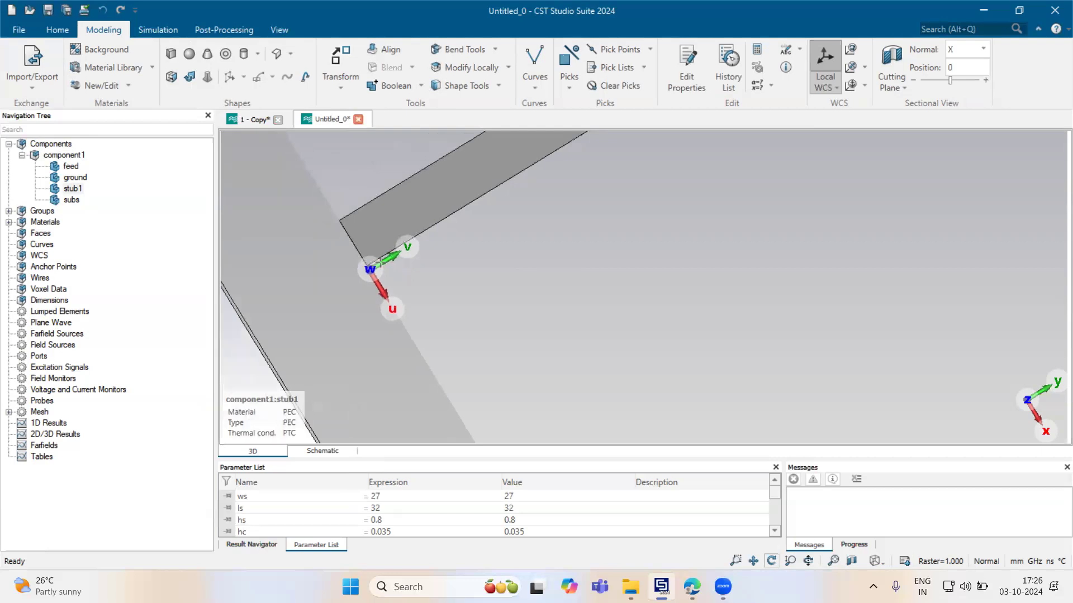
key("ctrl+t")
left_click(1036, 168)
Translate stub1 by picked points, from its corner at the feed edge to the local coordinate origin
scroll(313, 299, "up", 3)
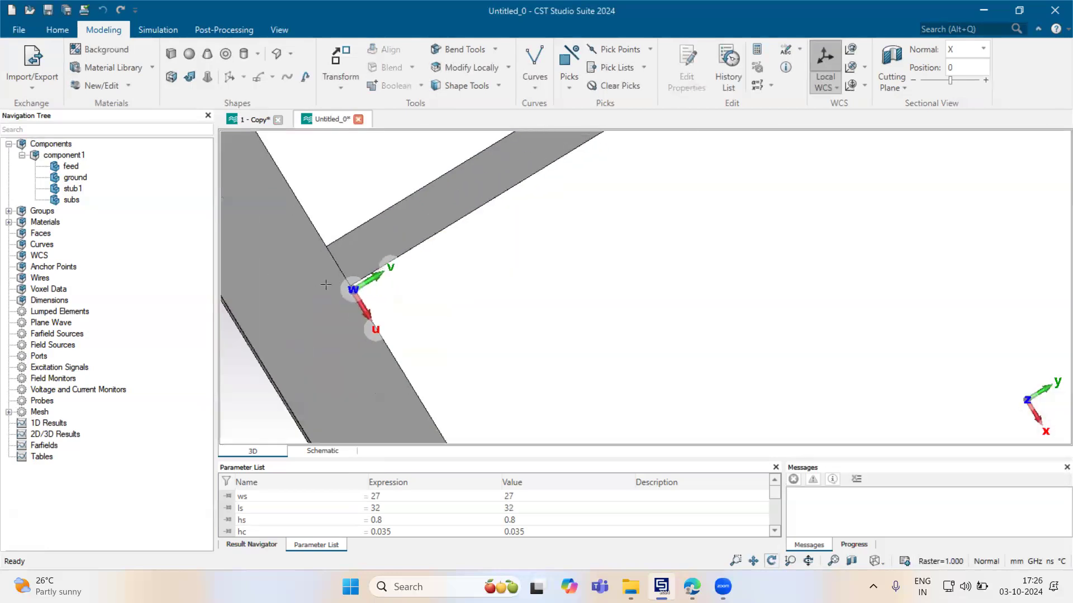
scroll(326, 285, "up", 2)
key("p")
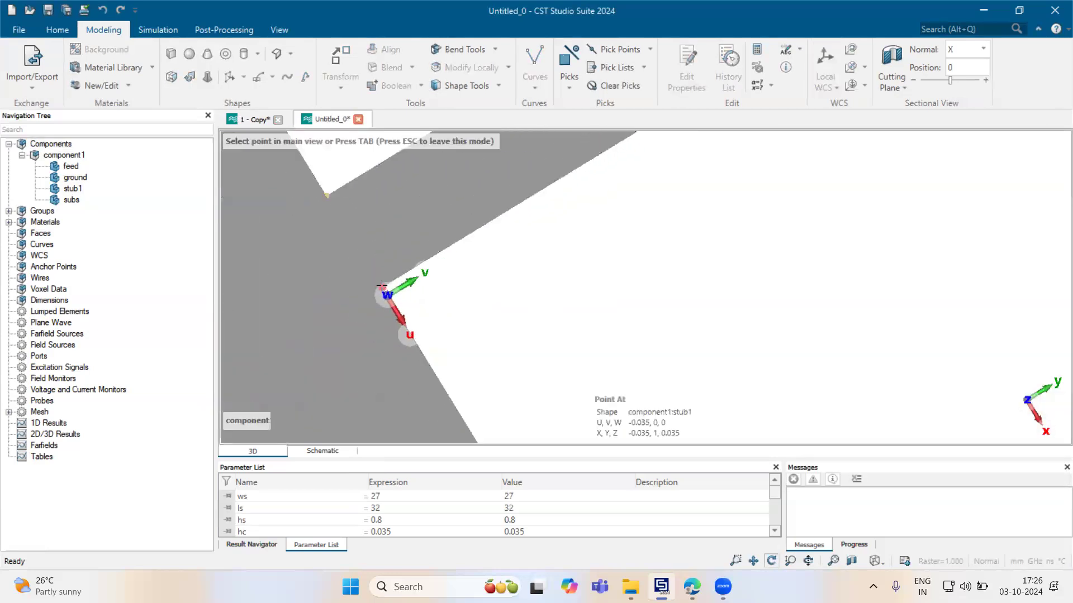
left_click(381, 287)
left_click(390, 294)
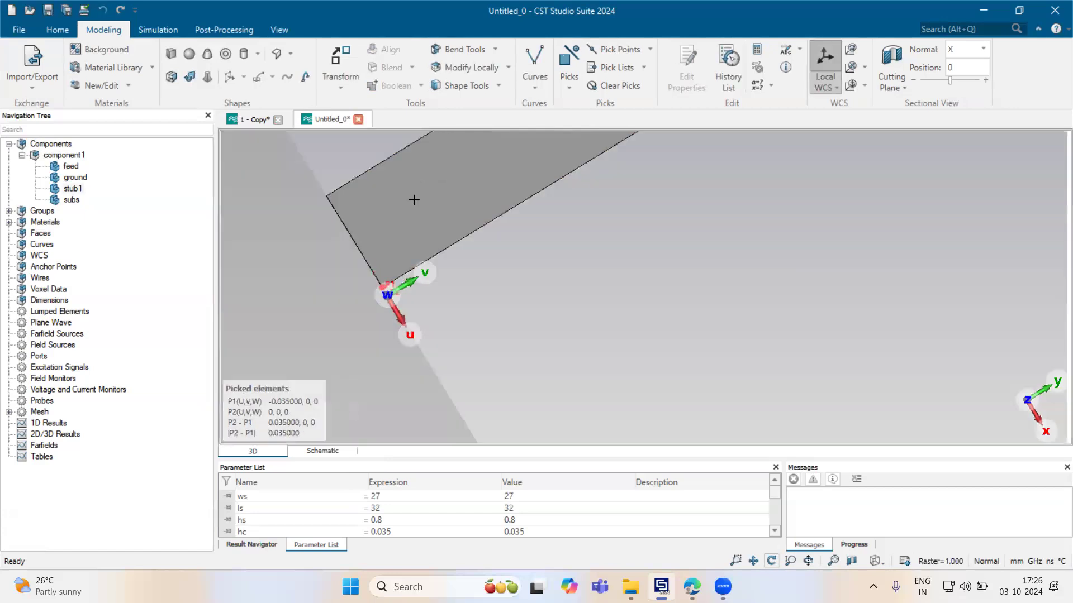
key("ctrl+t")
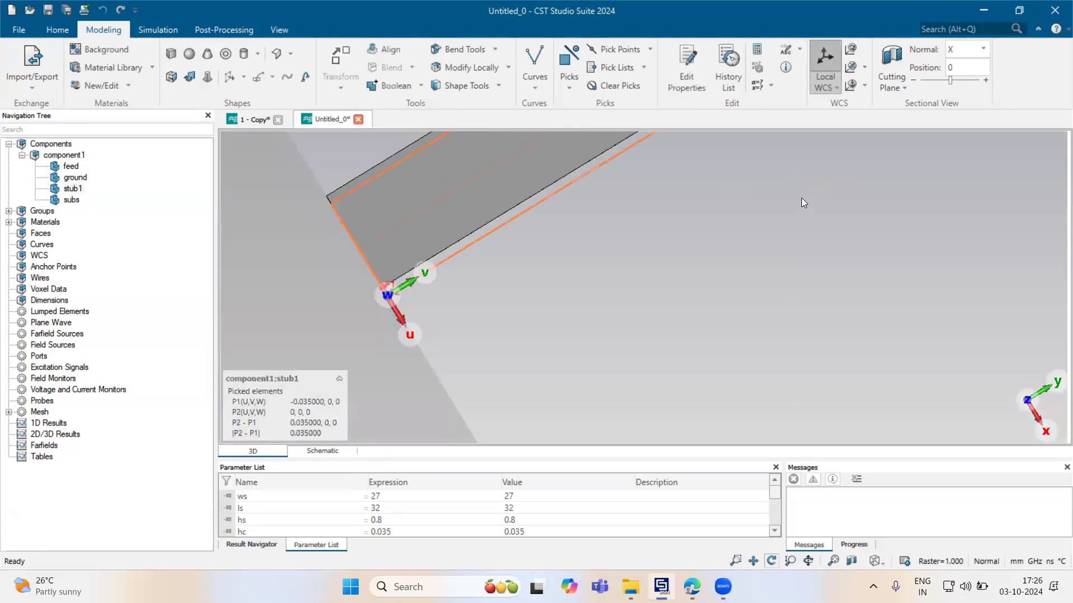
left_click(1028, 171)
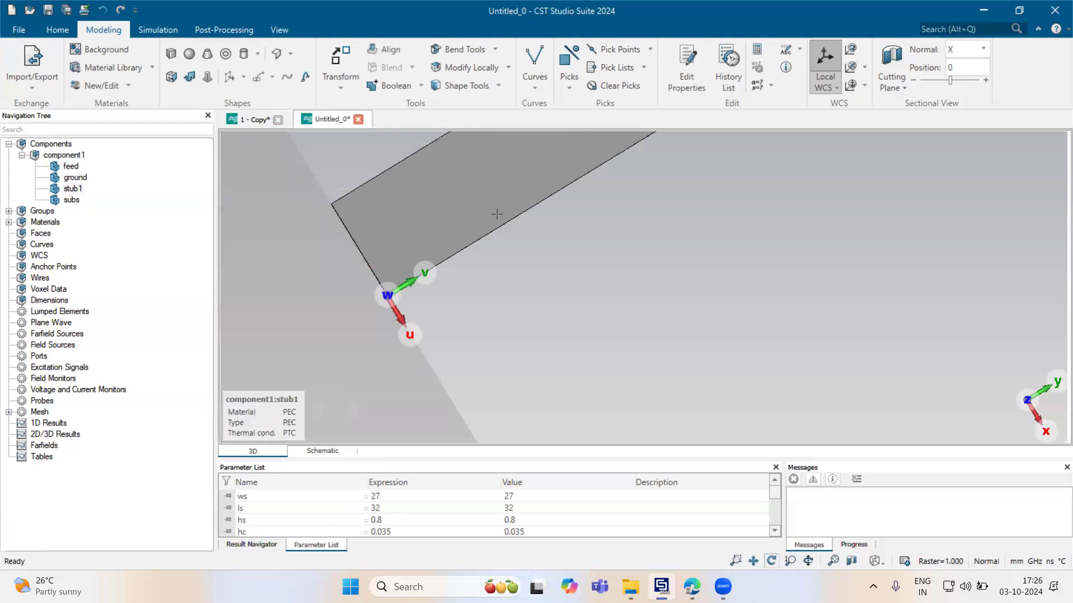
Translate stub1 along the feed edge by U = -0.7/2
key("ctrl+t")
scroll(316, 295, "down", 7)
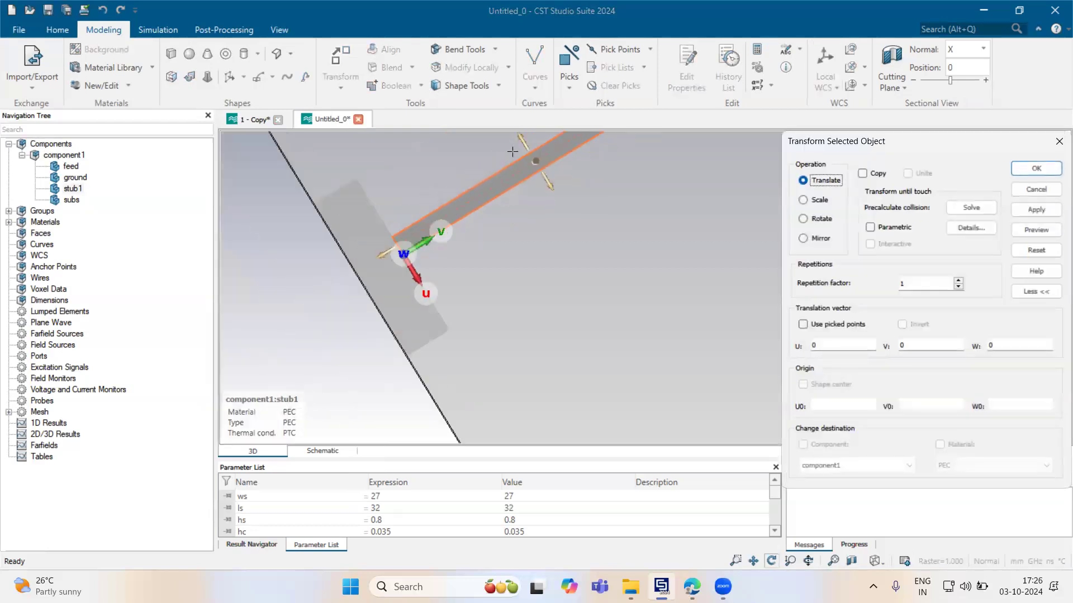
left_click_drag(527, 143, 517, 127)
left_click(823, 341)
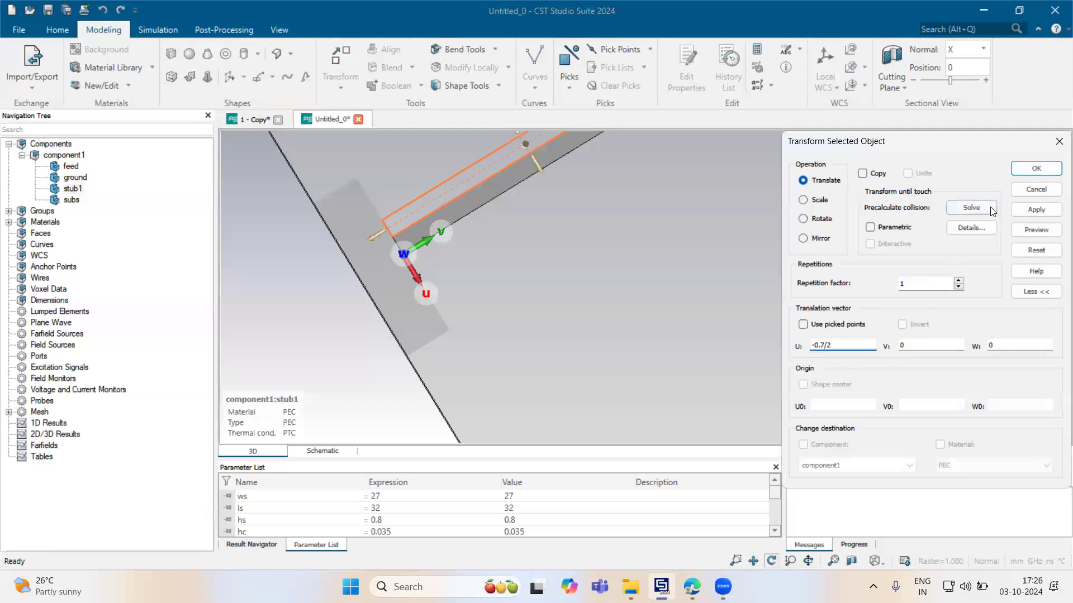
left_click(1035, 232)
left_click(1036, 168)
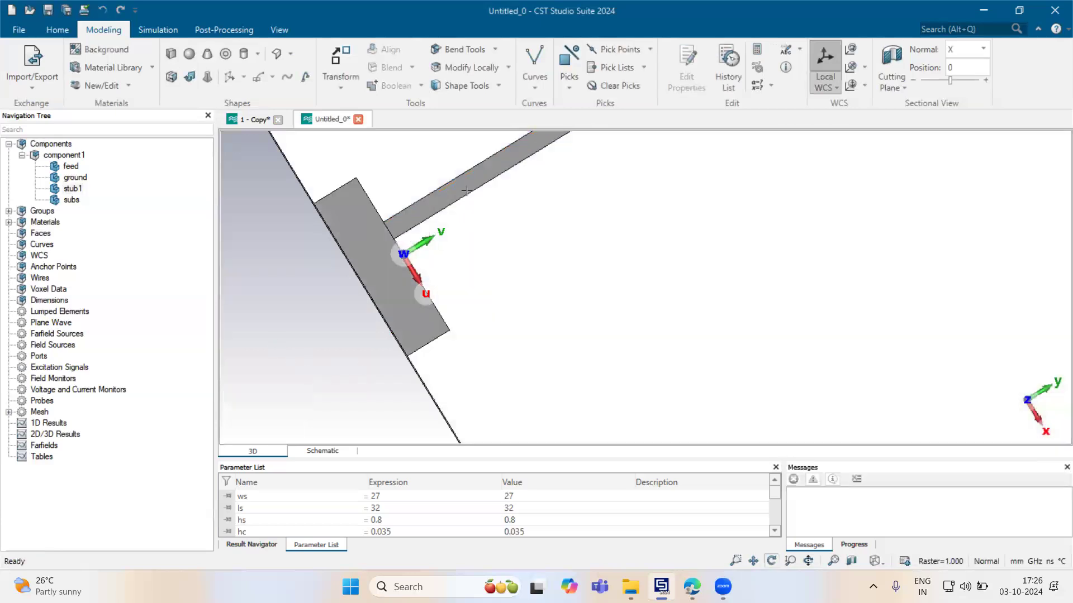
Mirror a copy of stub1 across the local origin, using a mirror plane normal of U = 1
left_click(465, 190)
key("ctrl+t")
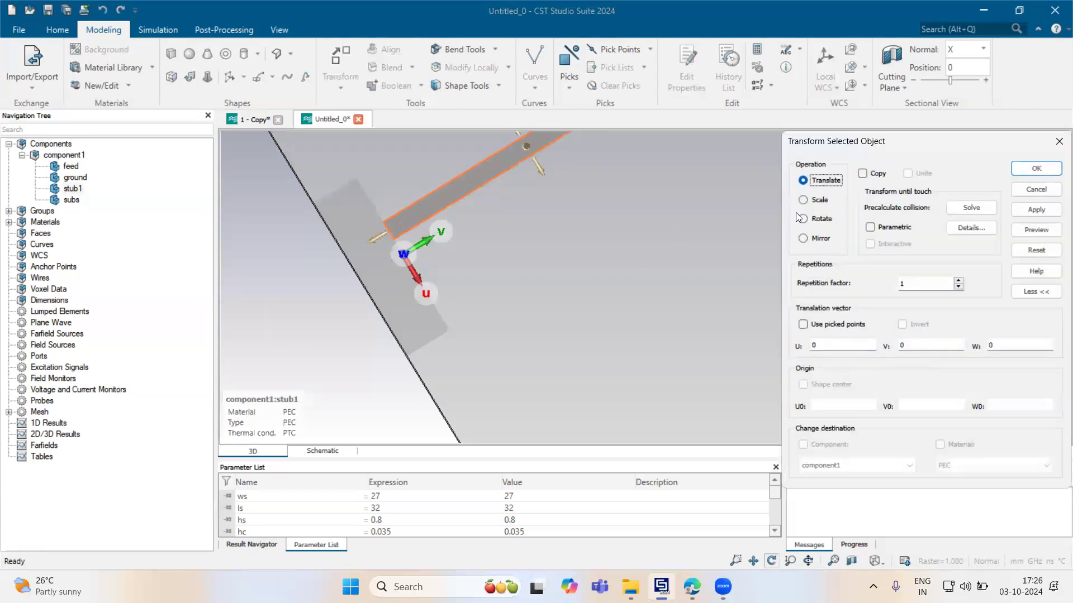
left_click(817, 237)
double_click(815, 345)
type("1")
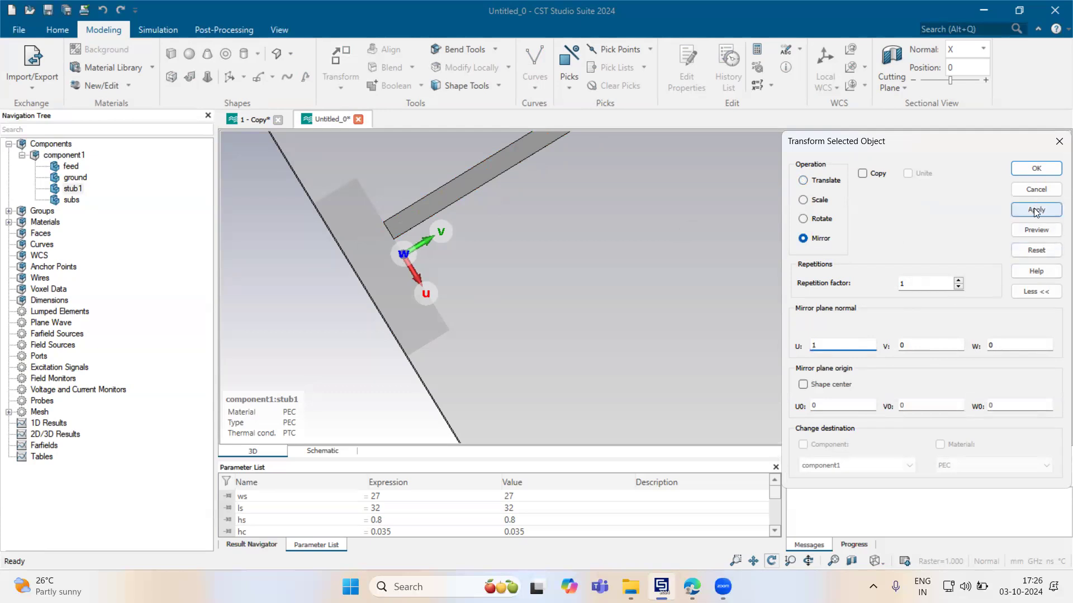
left_click(1035, 230)
left_click(874, 174)
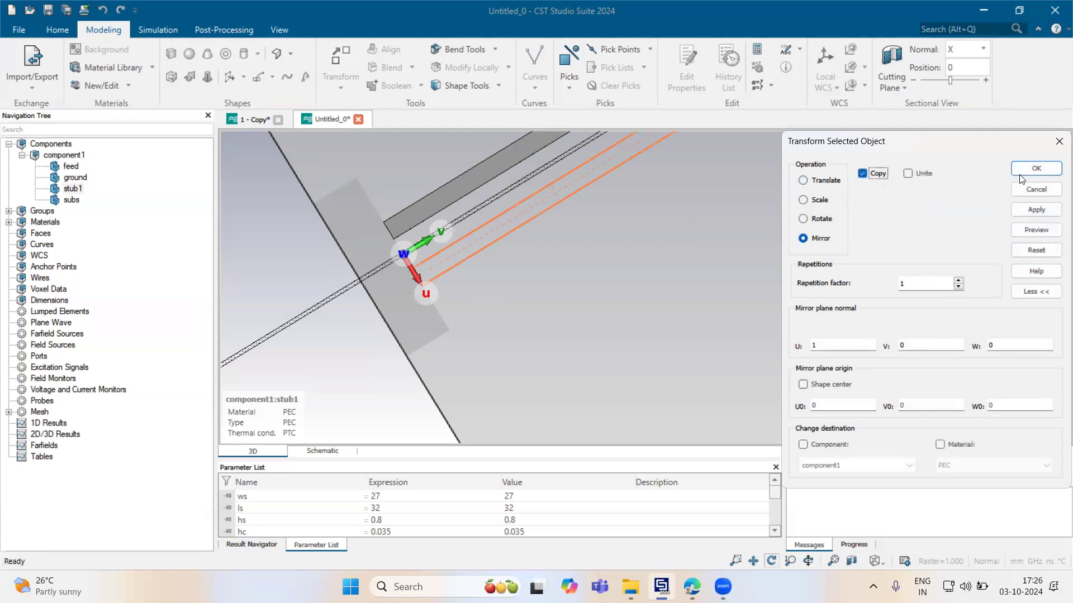
left_click(1035, 168)
double_click(289, 345)
scroll(305, 352, "down", 5)
mouse_move(467, 231)
left_mouse_down()
mouse_move(293, 263)
mouse_move(456, 294)
mouse_move(469, 282)
left_mouse_up()
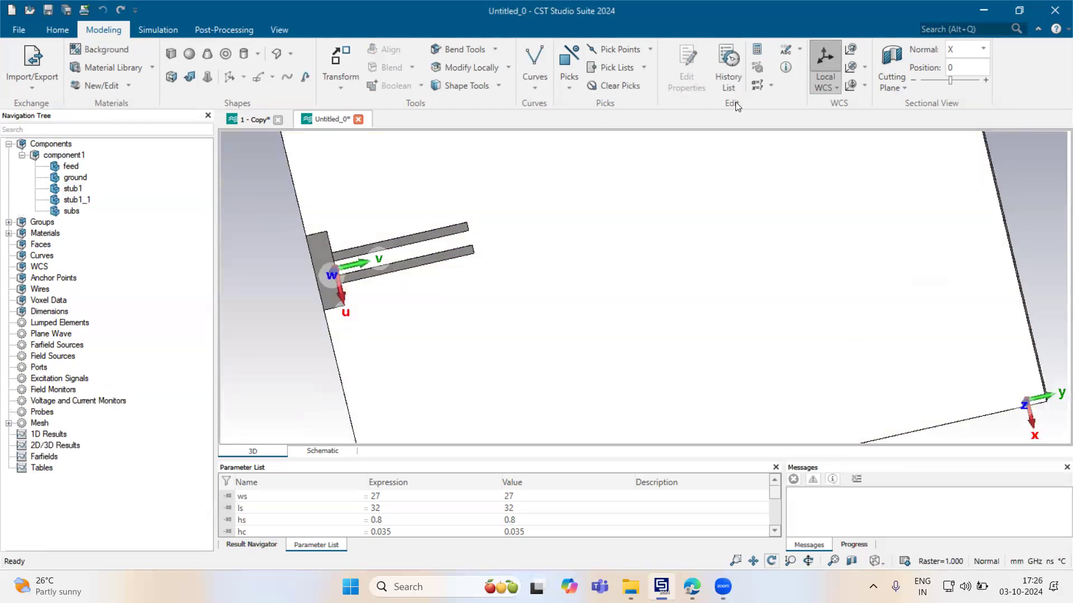
Move the local coordinate system by DV = gaP1, defining the new parameter gaP1 as 0.25
left_click(853, 65)
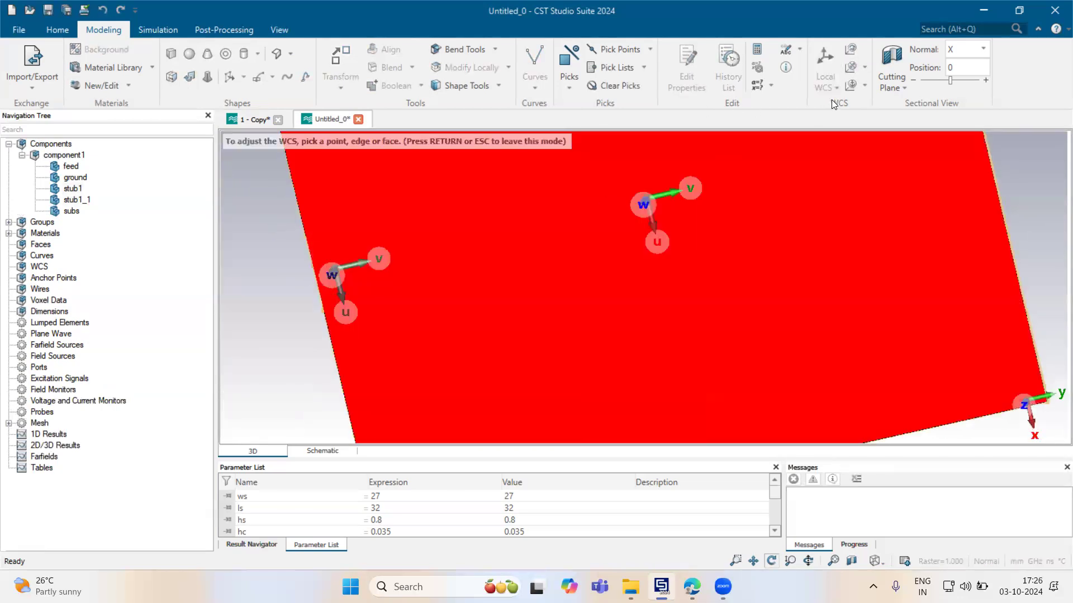
left_click(851, 51)
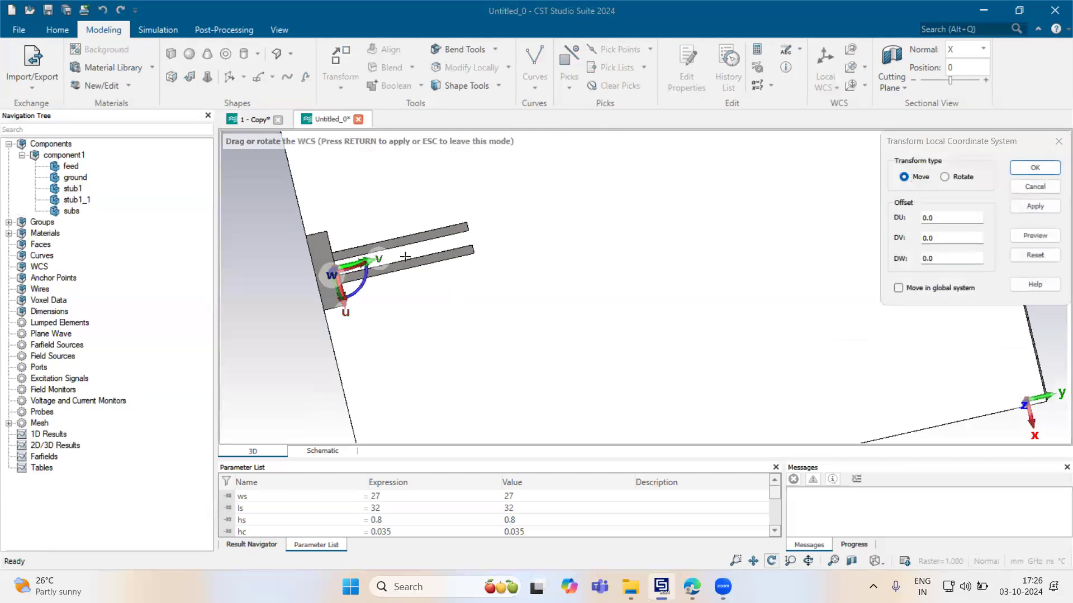
left_click_drag(405, 256, 441, 249)
type("gaP1")
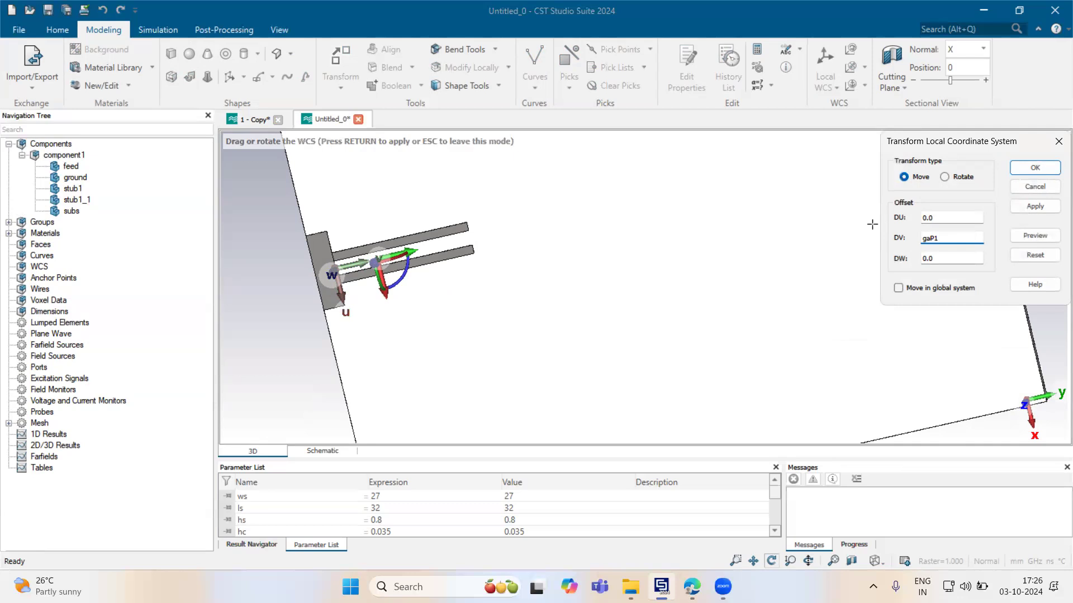
key("Return")
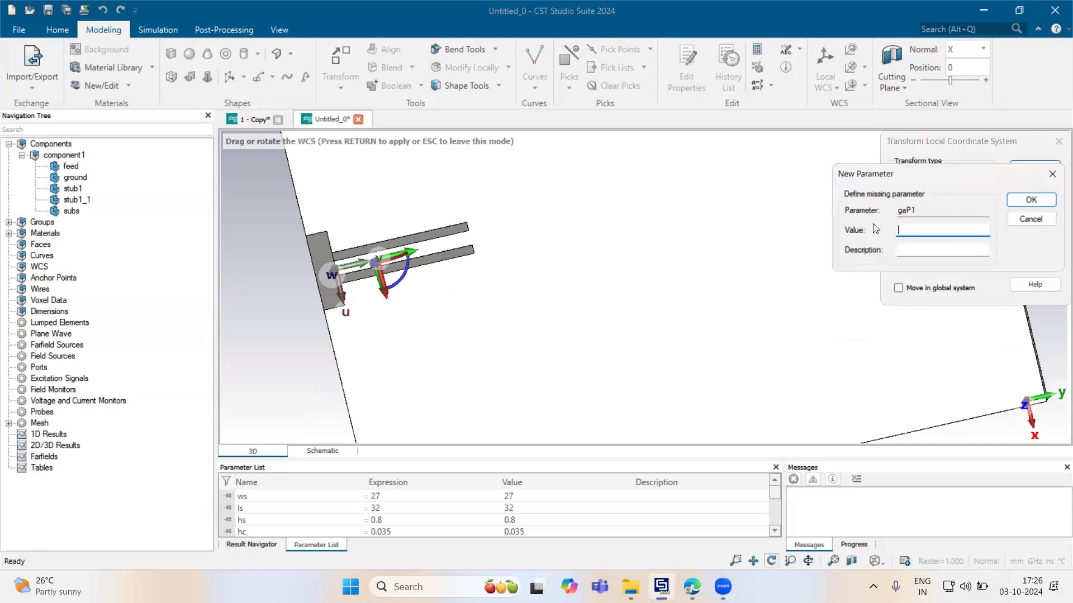
type("0.25")
key("Return")
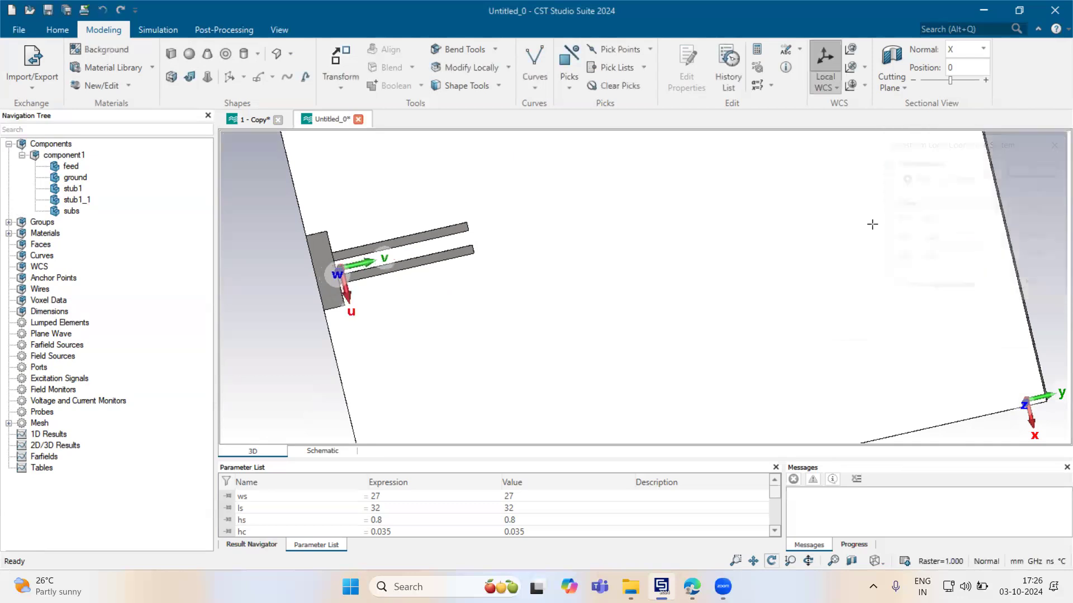
scroll(298, 285, "up", 3)
scroll(298, 285, "up", 3)
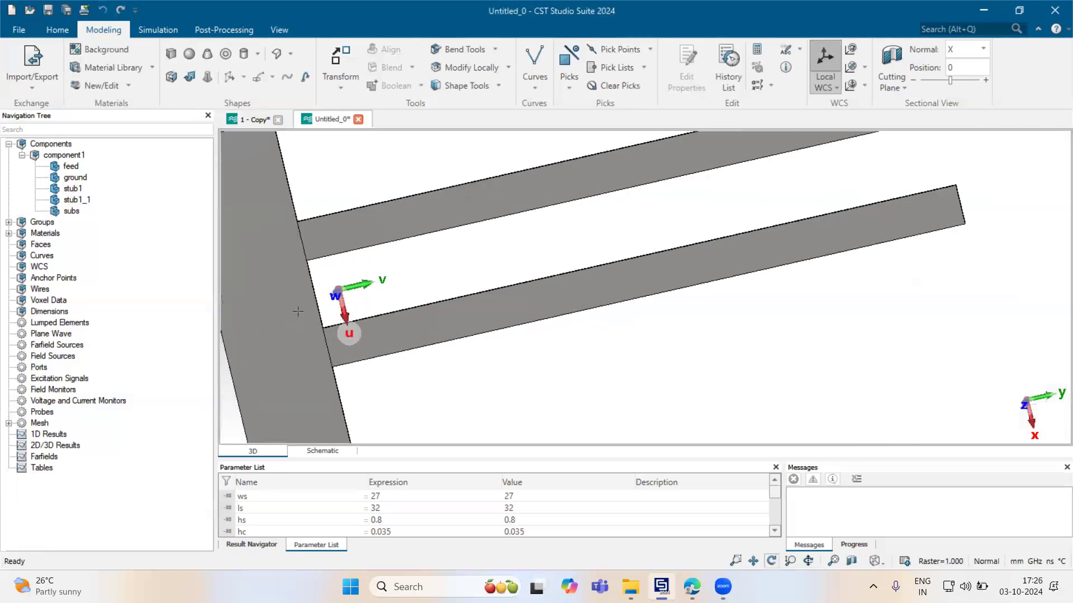
In the 1 - Copy project, measure the gap between the feed edge's midpoint and the middle stub's end edge
left_click(254, 119)
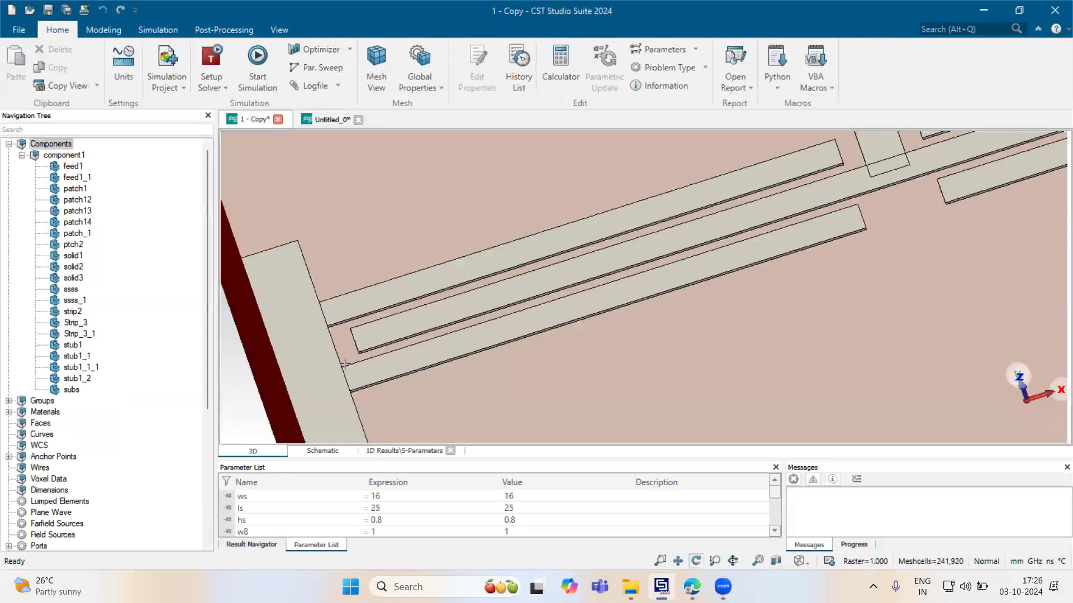
key("m")
double_click(332, 342)
key("m")
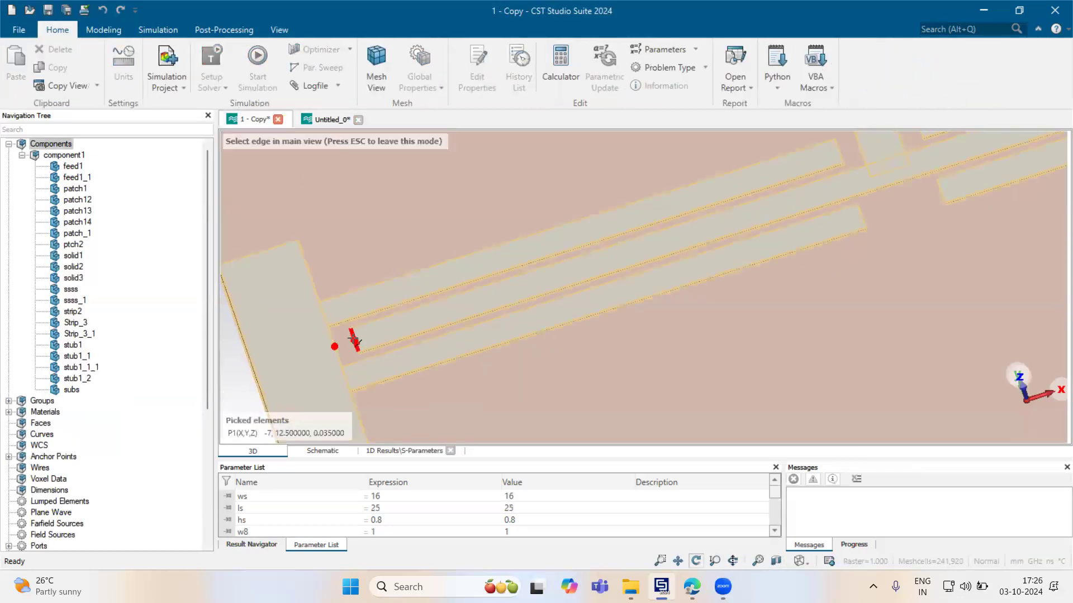
left_click(355, 340)
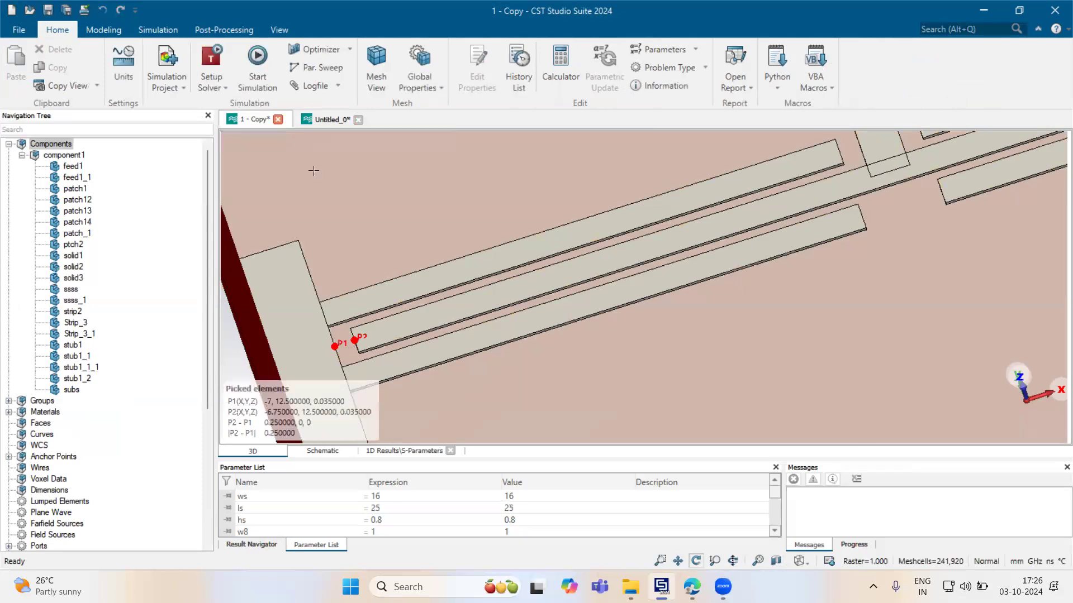
In the Untitled_0 project, define PEC brick stub3 with U from -w2/2 to w2/2, V from 0 to l2, and W from 0 to hc
left_click(330, 119)
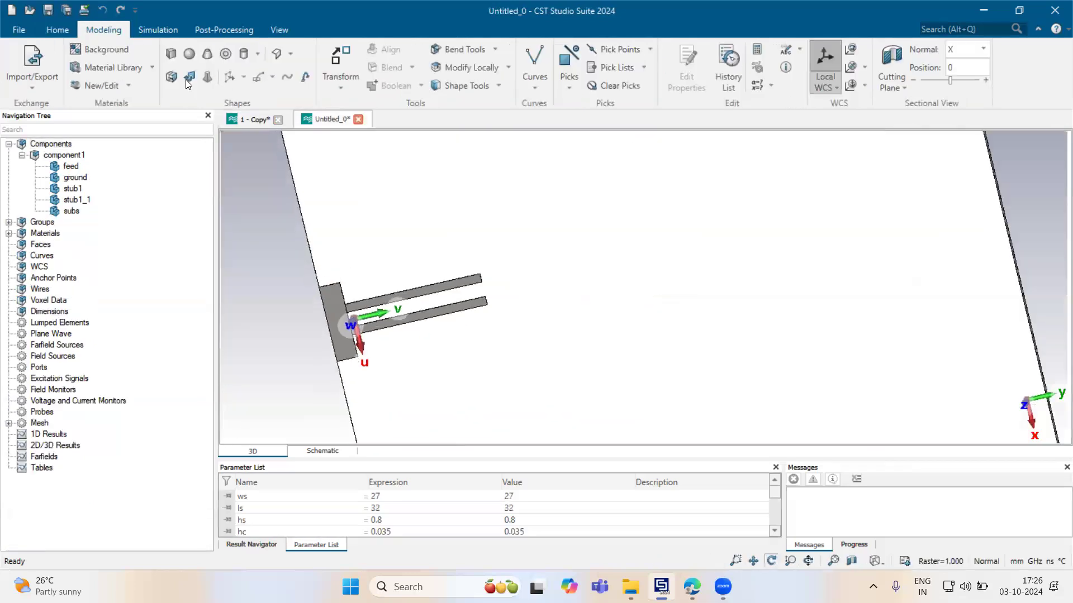
left_click(170, 53)
key("Escape")
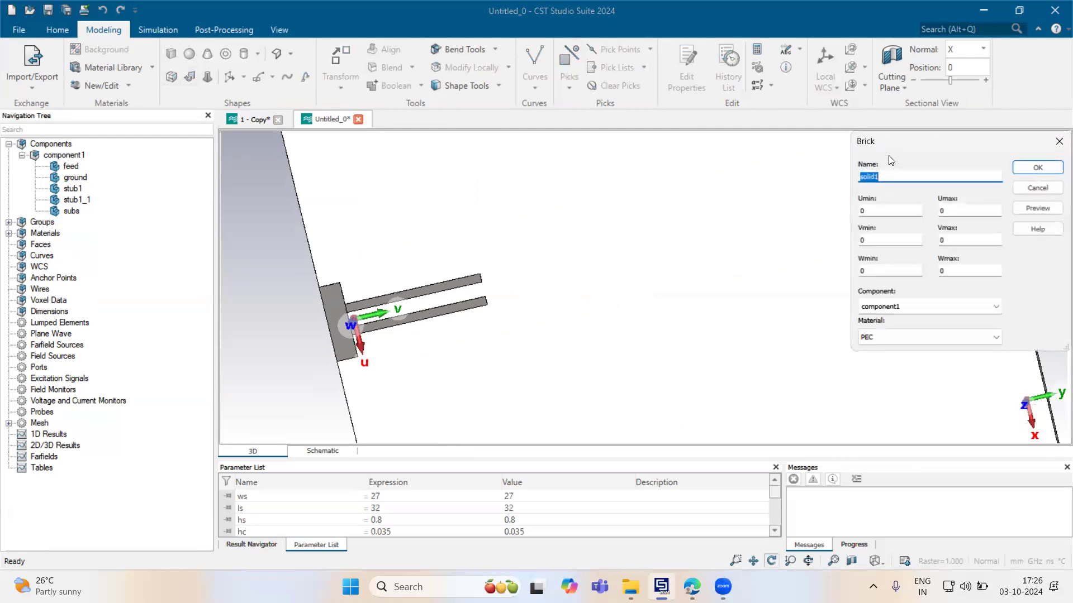
type("stub")
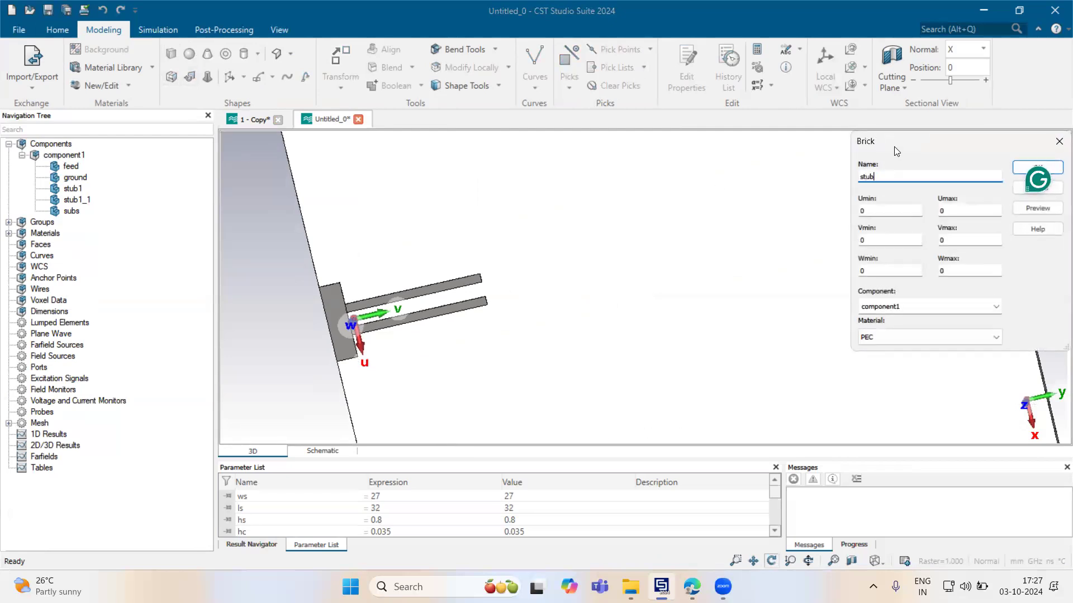
type("3")
key("Tab")
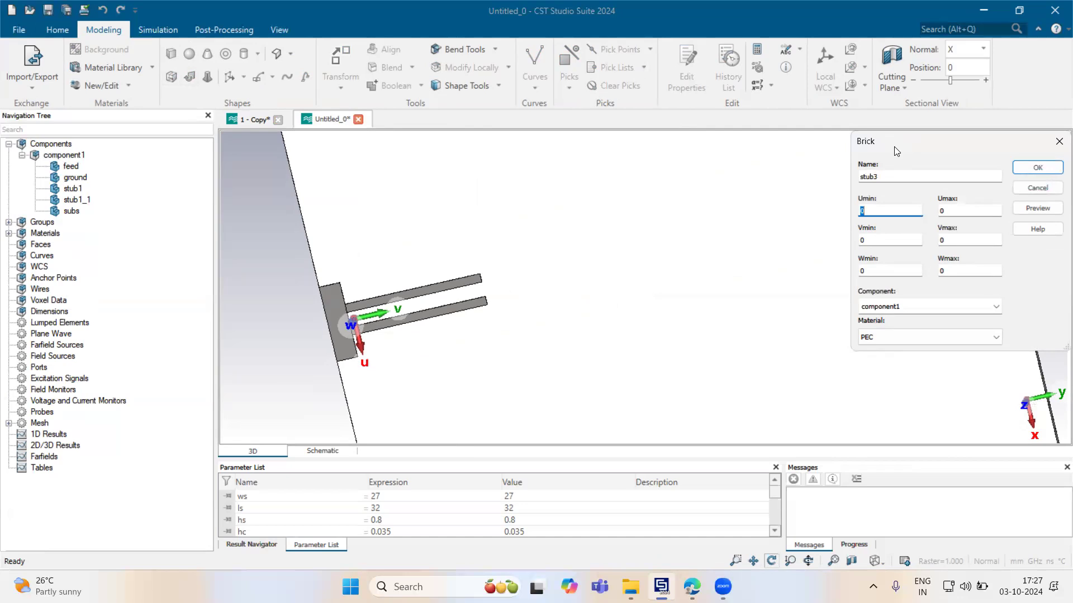
type("-w2/2")
key("Tab")
type("w")
key("Tab")
key("Tab")
type("l2")
key("Tab")
key("Tab")
type("hc")
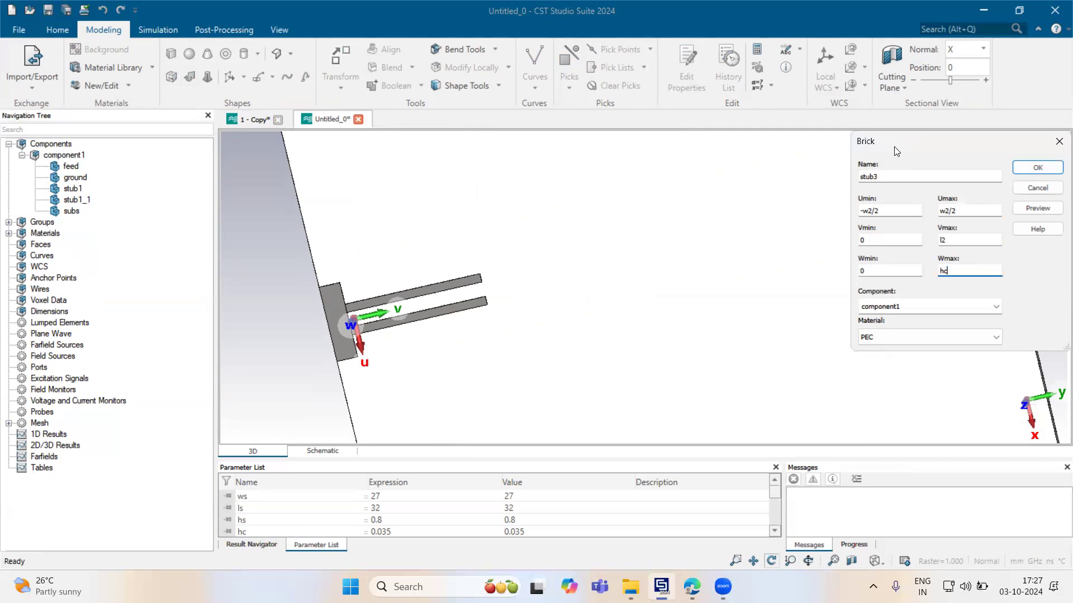
Create the stub3 brick, defining the new parameters w2 as 0.4 and l2 as 13.5
left_click_drag(357, 334, 347, 291)
scroll(349, 292, "up", 10)
left_click_drag(249, 323, 287, 328)
scroll(287, 328, "down", 2)
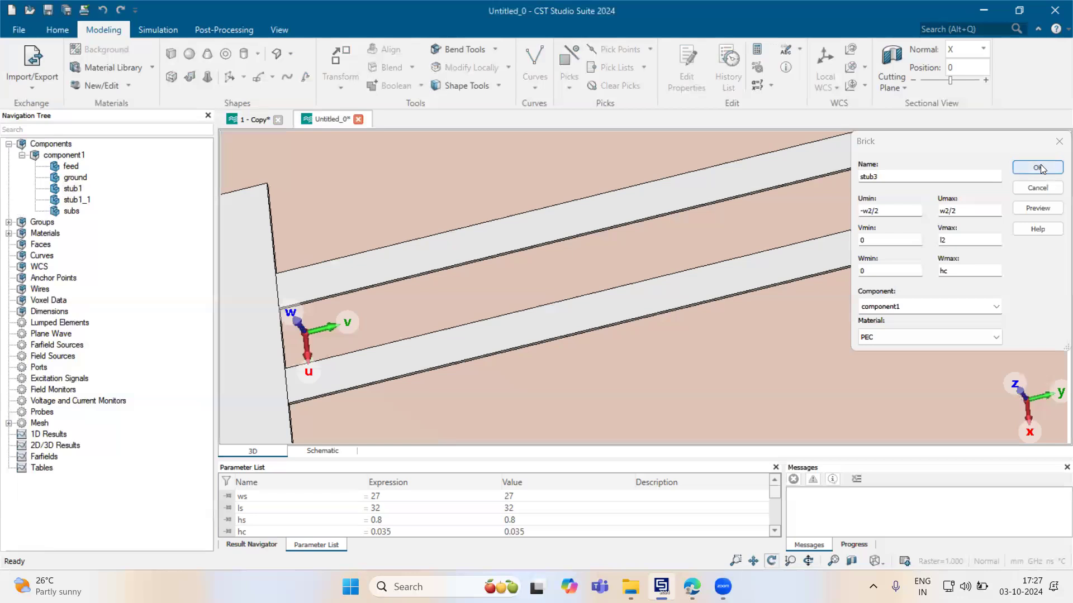
left_click(1038, 168)
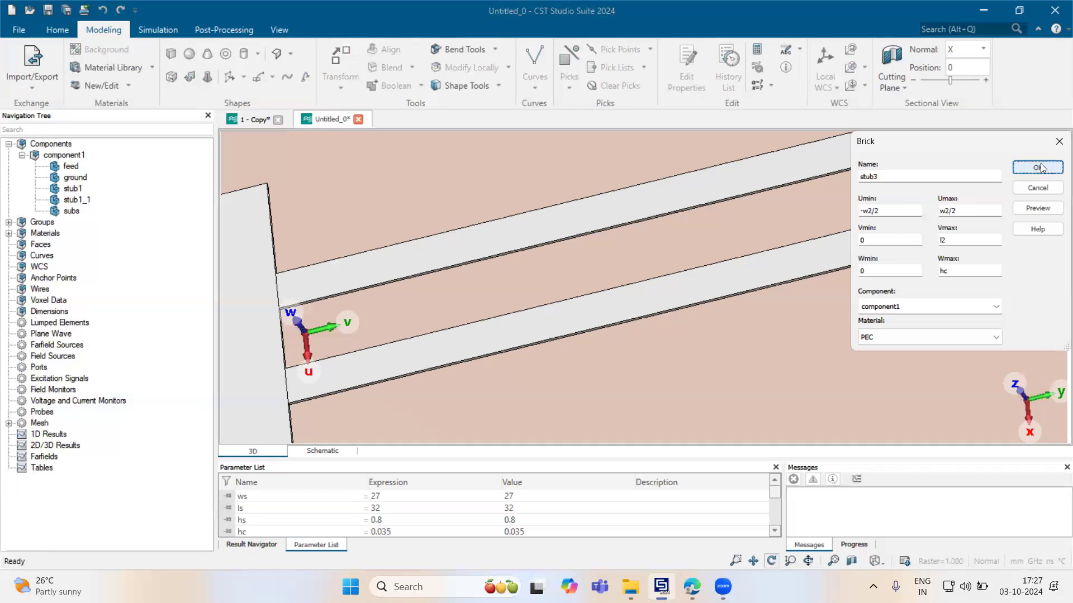
type("0.4")
key("Return")
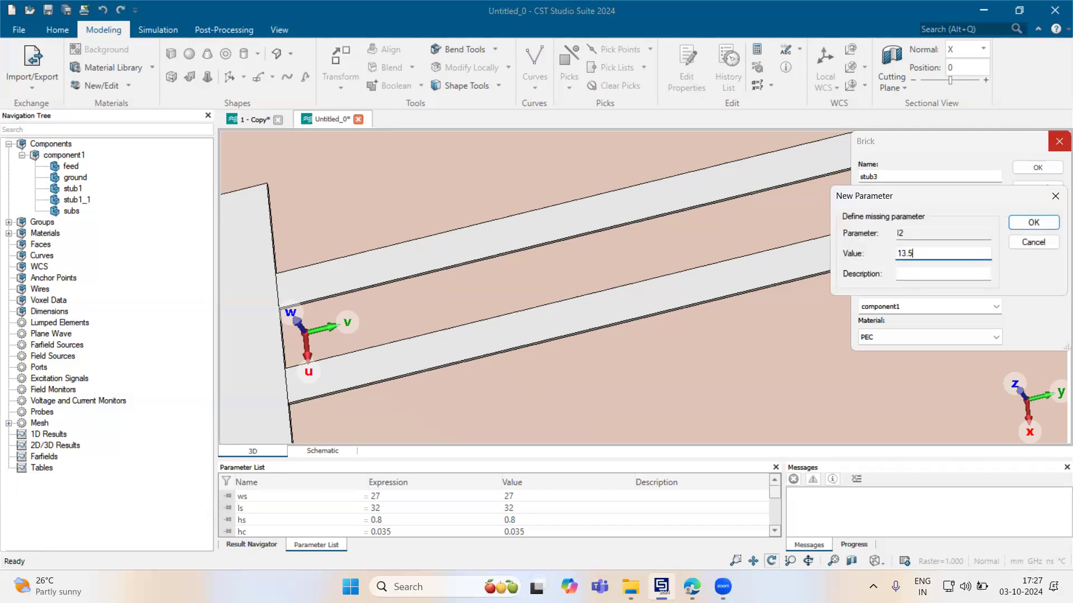
key("Return")
Reset to global coordinates and align the local coordinate system with the midpoint of stub3's long edge on the negative X side
scroll(586, 216, "down", 5)
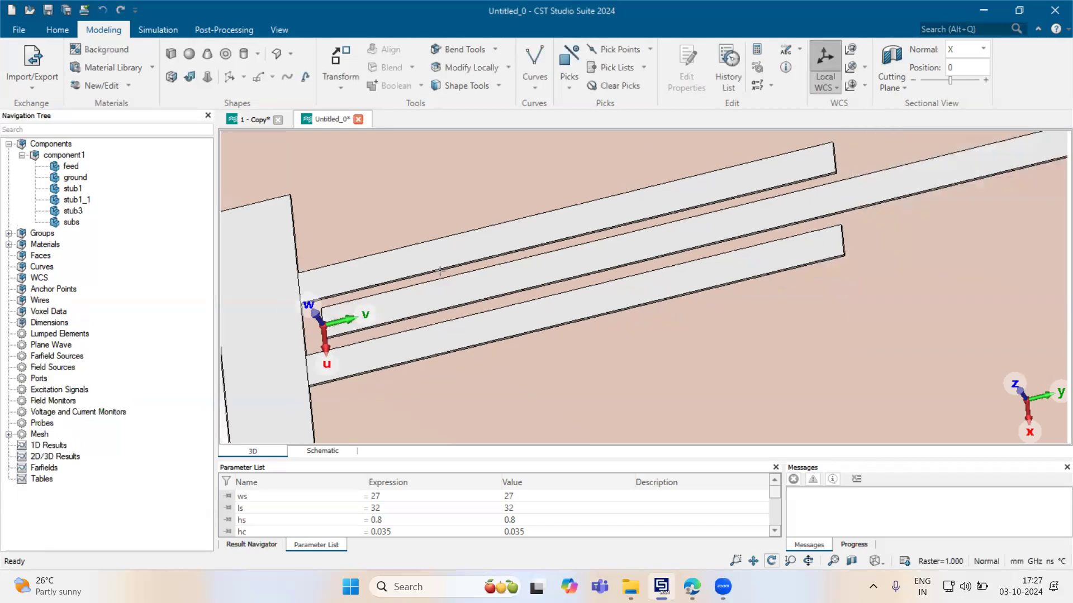
left_click_drag(586, 216, 683, 266)
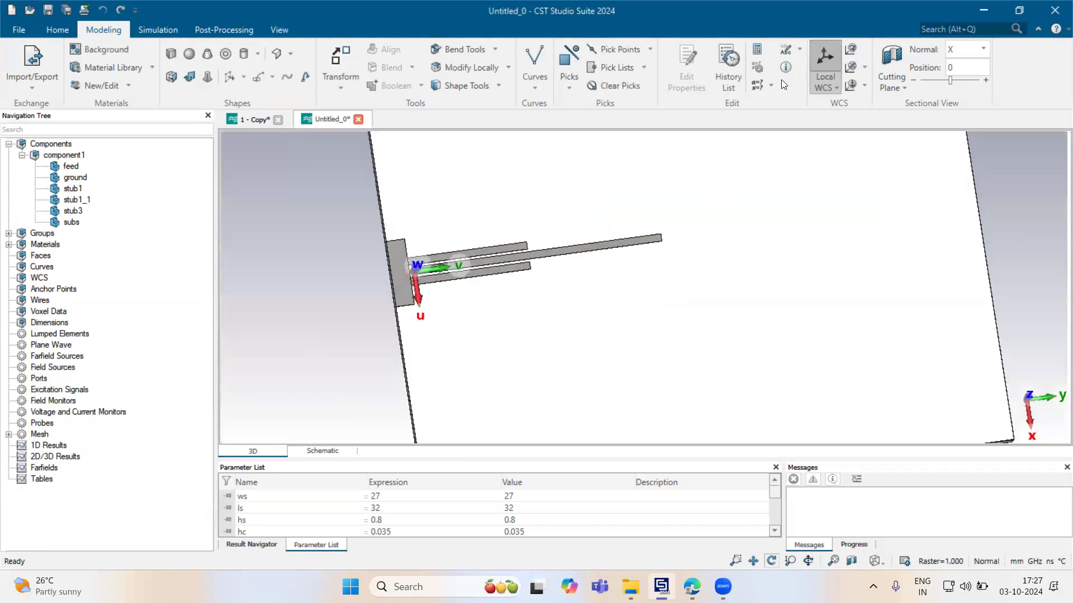
left_click(822, 61)
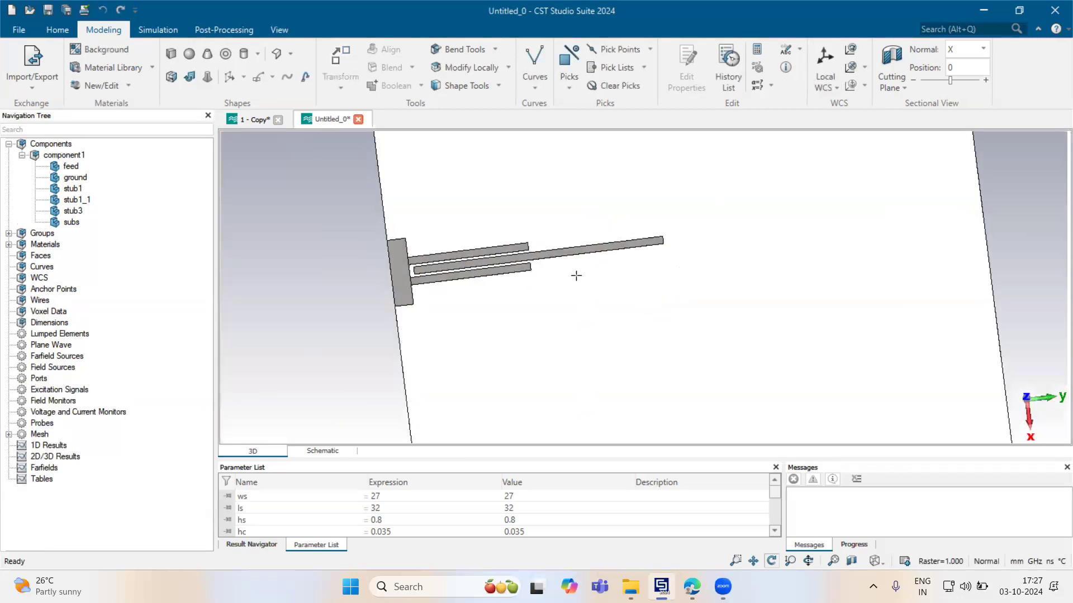
key("m")
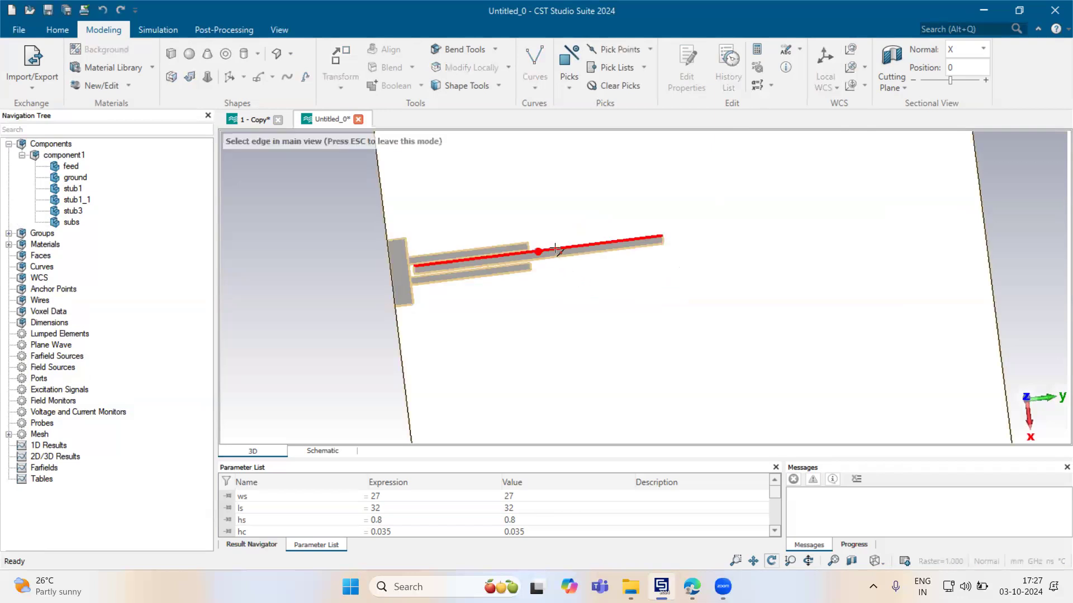
left_click(552, 247)
left_click(848, 66)
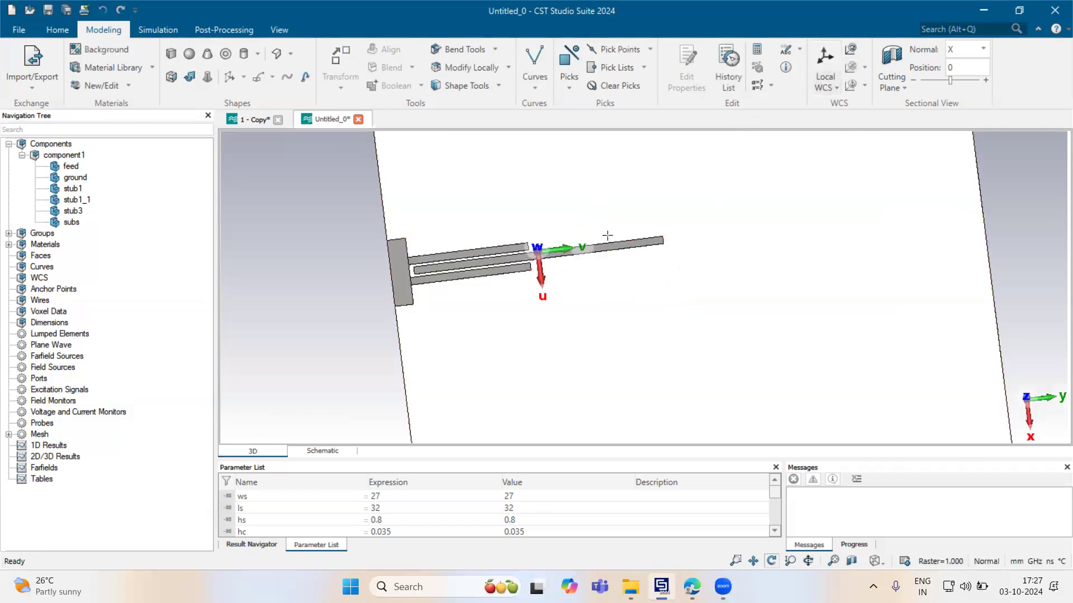
Define PEC brick stb_12 with U from 0 to l3, V from -w3/3 to w3/2, and W from 0 to -hc
scroll(642, 250, "up", 5)
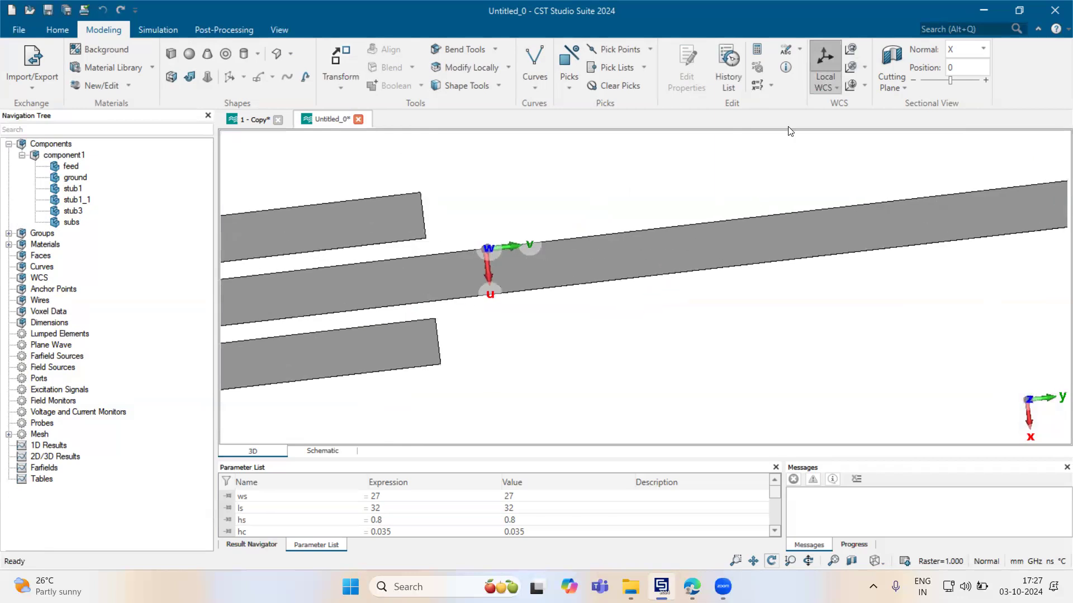
scroll(378, 336, "down", 3)
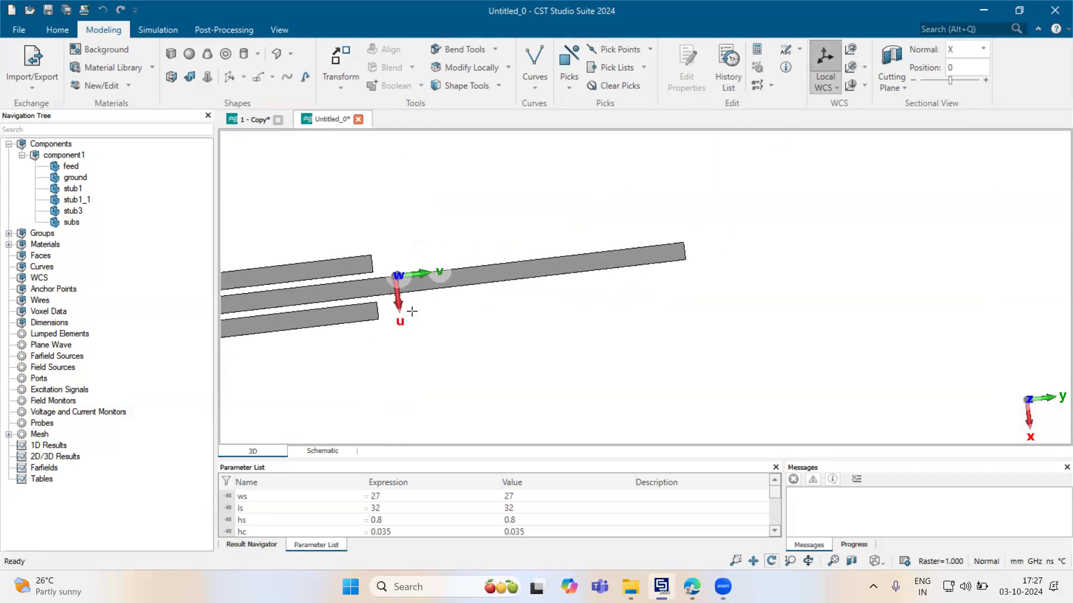
left_click(171, 54)
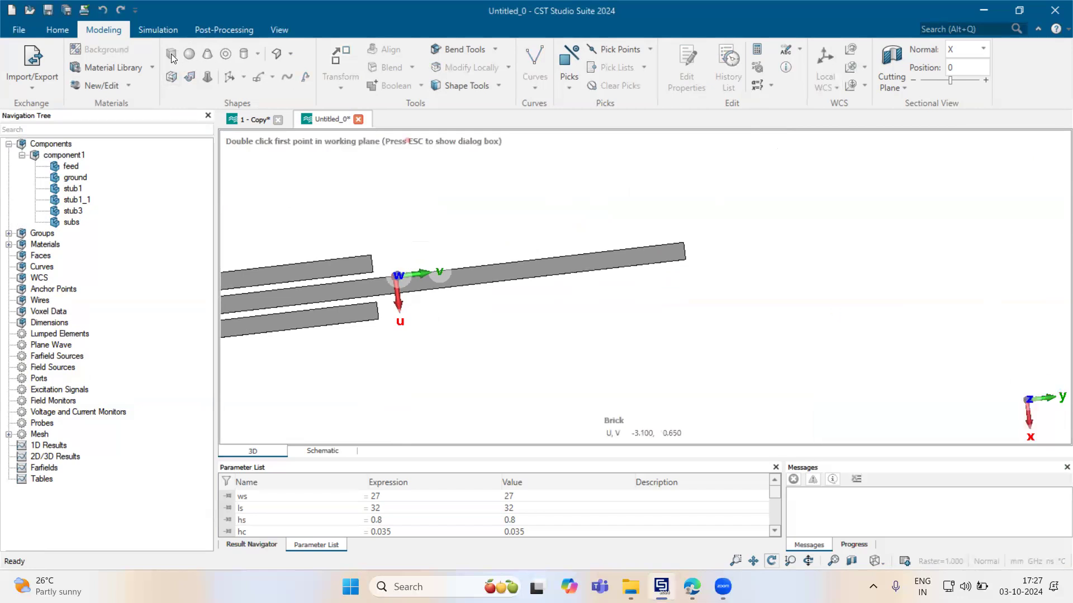
key("Escape")
left_click_drag(892, 144, 652, 200)
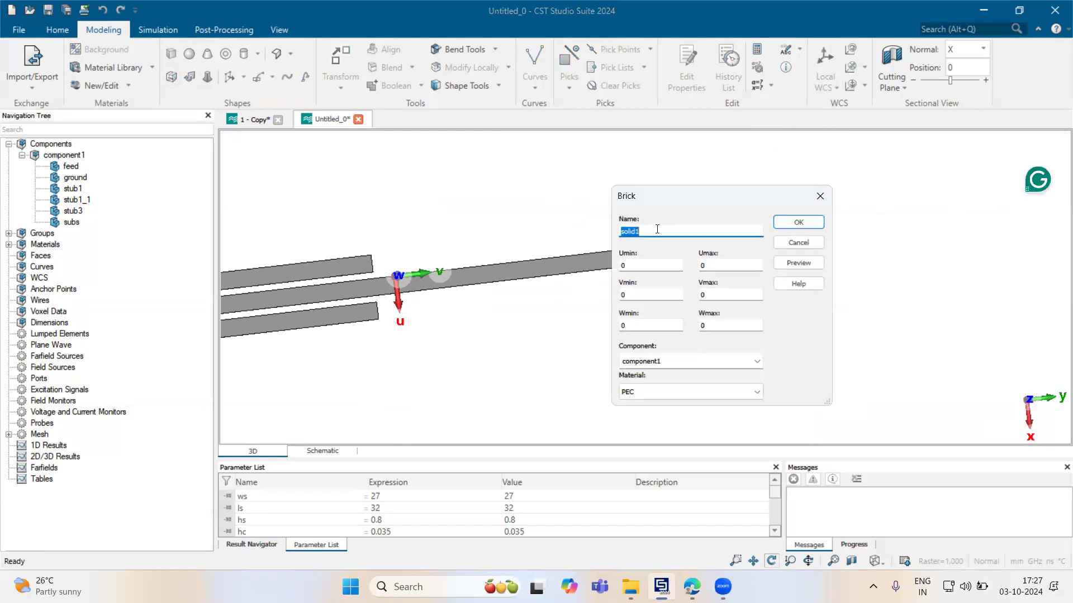
type("stb_")
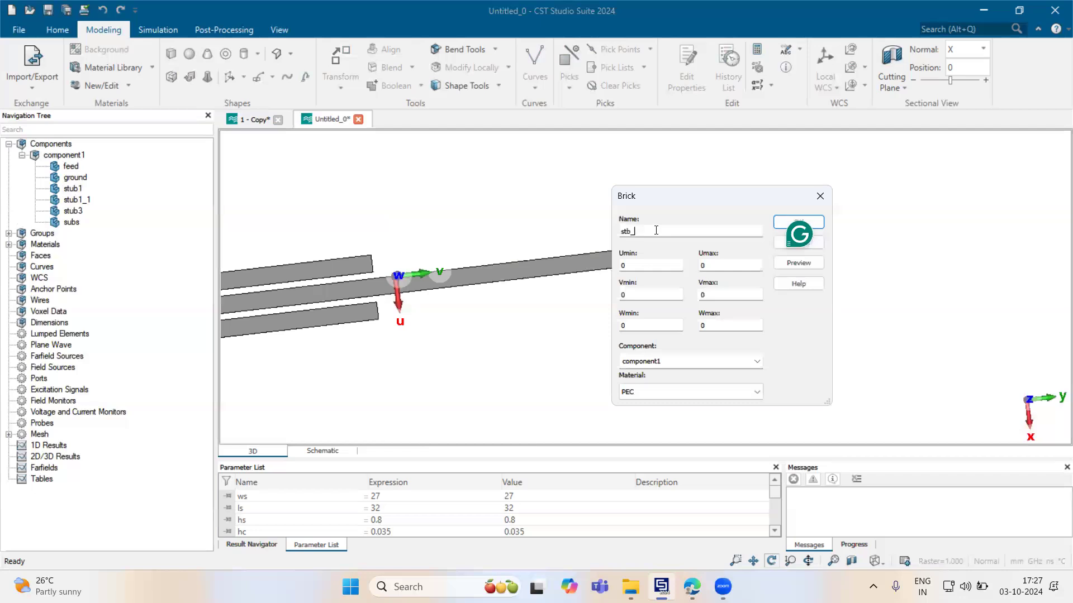
type("12")
key("Tab")
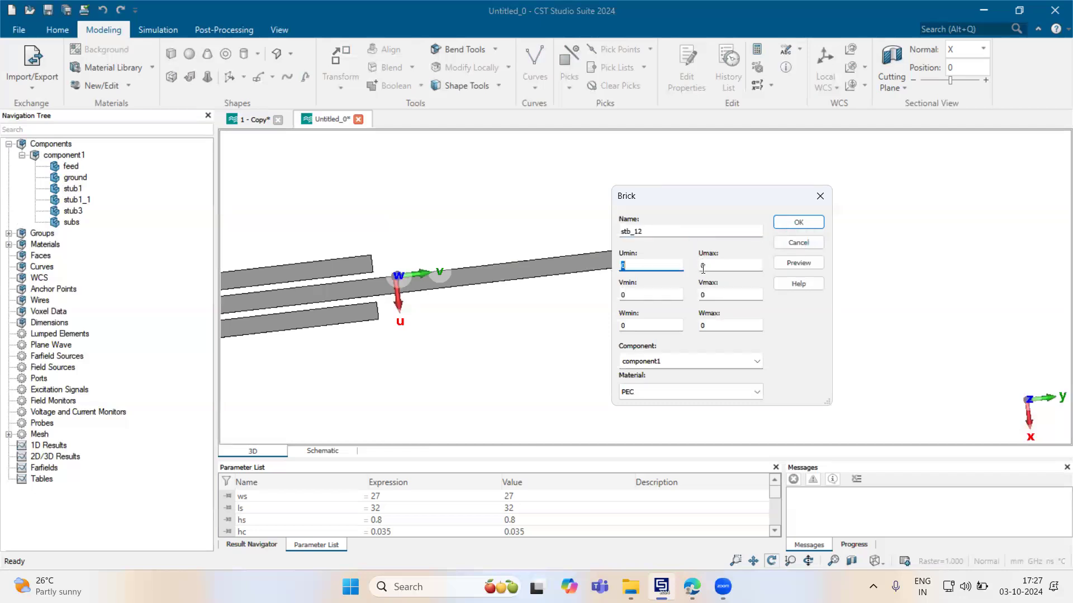
key("Tab")
type("1")
type("3")
key("Tab")
type("w3/3")
key("Tab")
type("w3")
key("Tab")
type("-h")
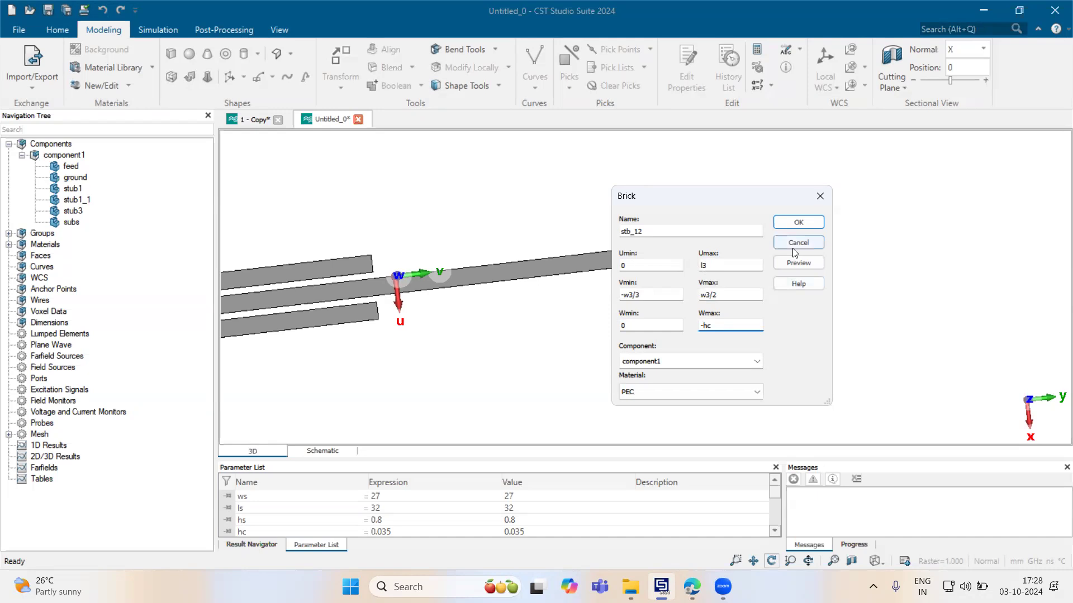
type("c")
Preview stb_12, defining the missing parameters l3 and w3, with w3 set to 0.49
key("Return")
type("5")
key("Return")
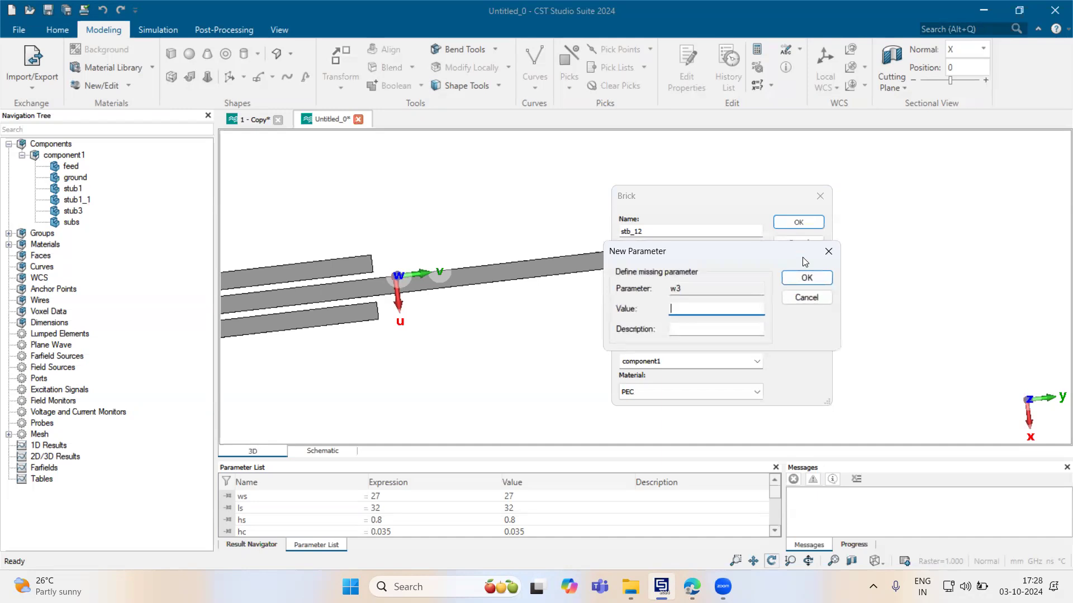
type("0.4")
type("5")
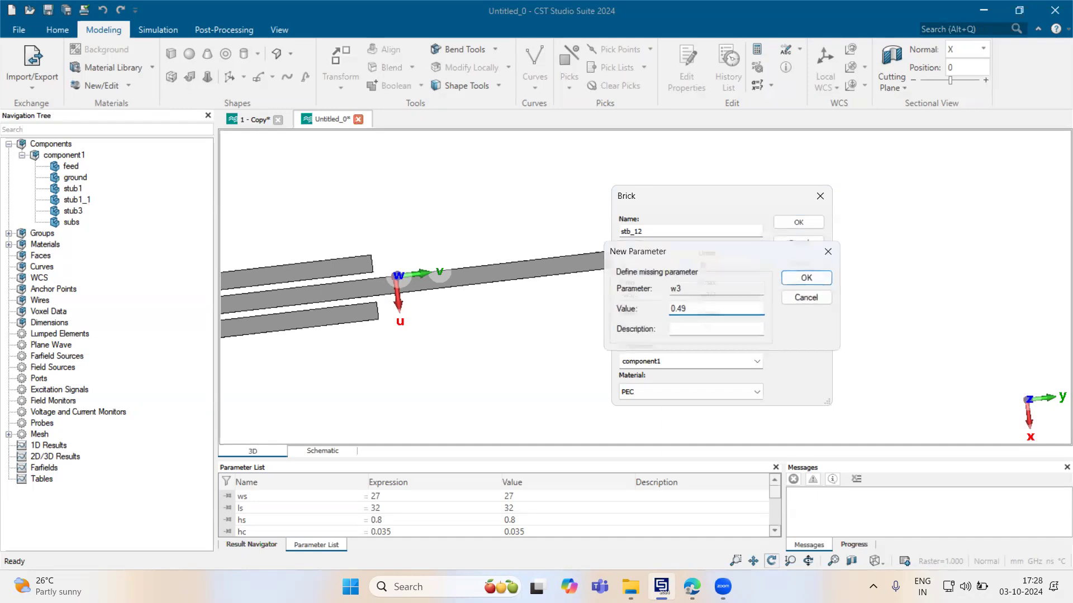
key("Return")
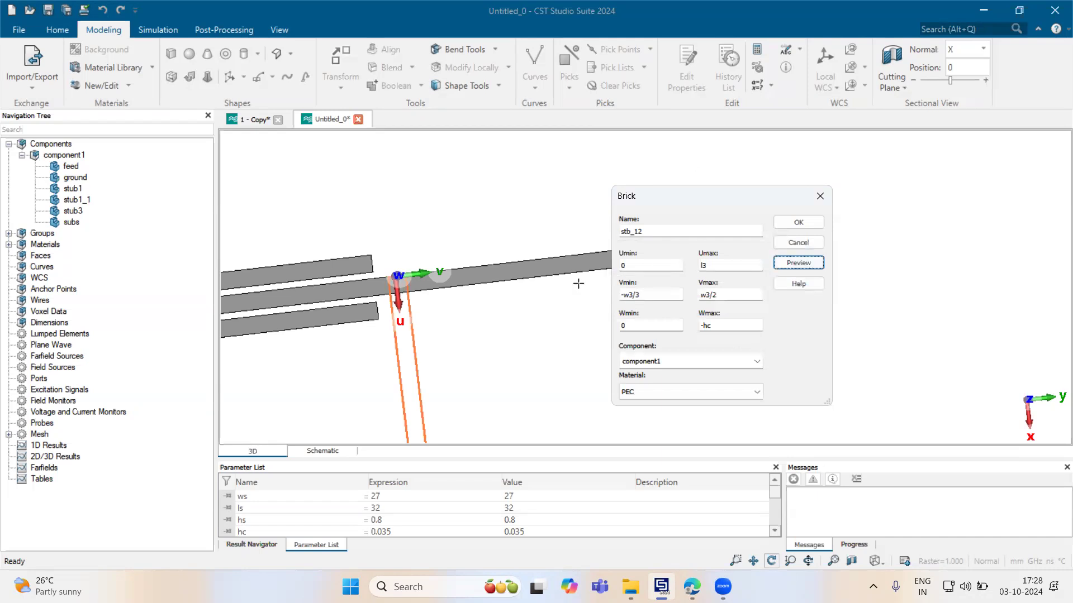
Set stb_12's Umax to -l3, preview it and create the brick
left_click(701, 264)
left_click(796, 265)
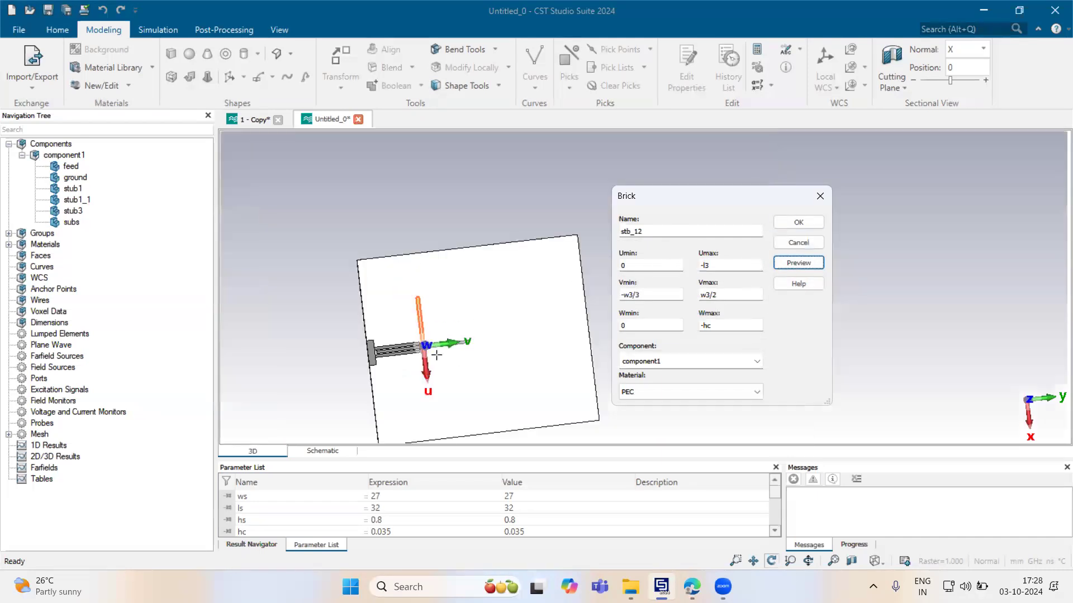
left_click(810, 221)
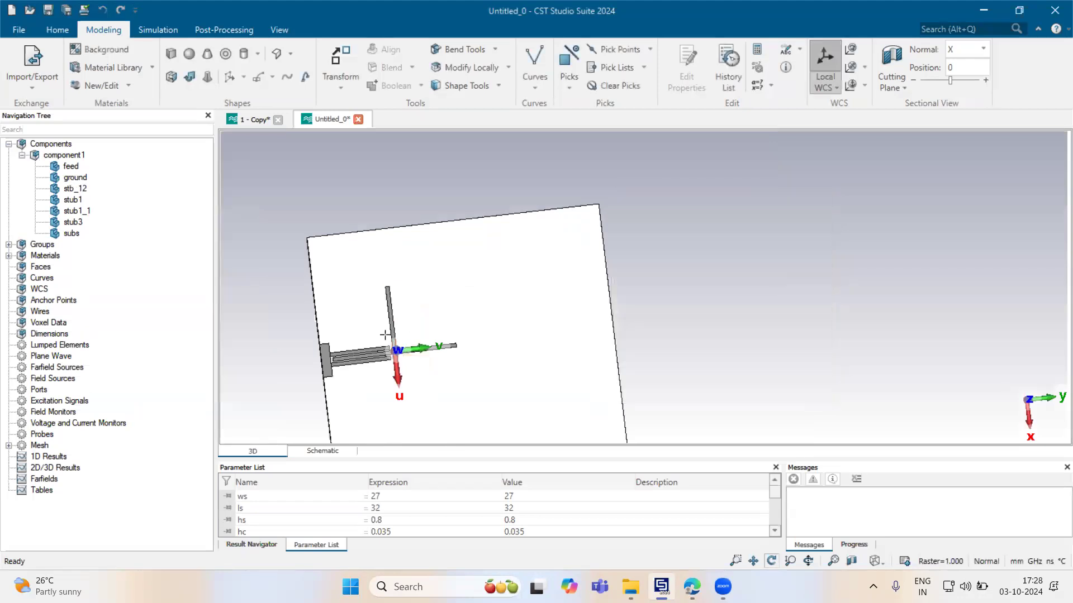
scroll(403, 386, "up", 4)
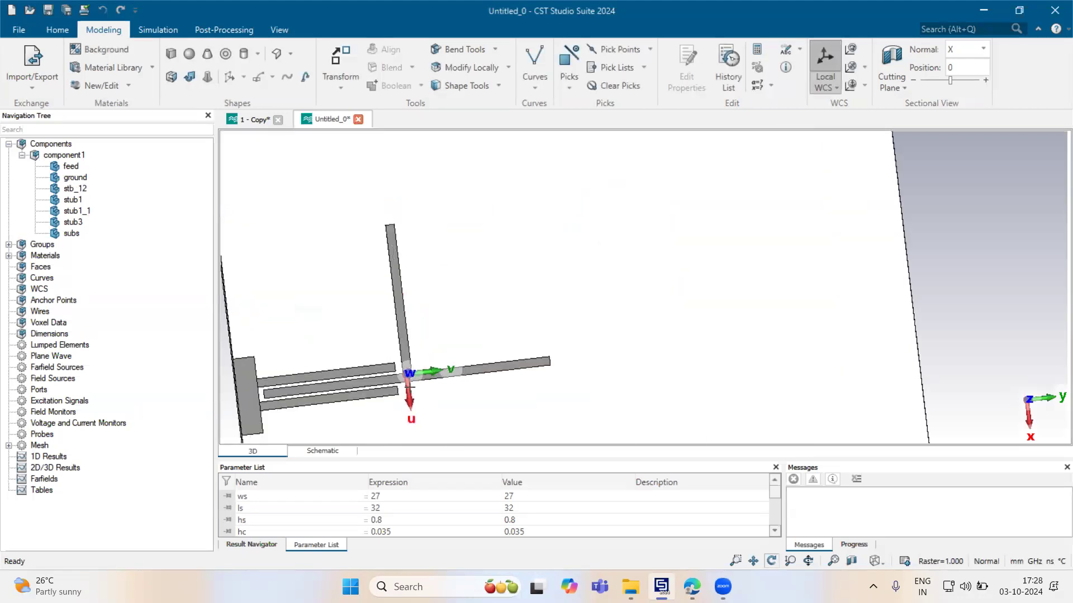
Switch to the 1 - Copy project to look up the position and size of the next stub
left_click(246, 119)
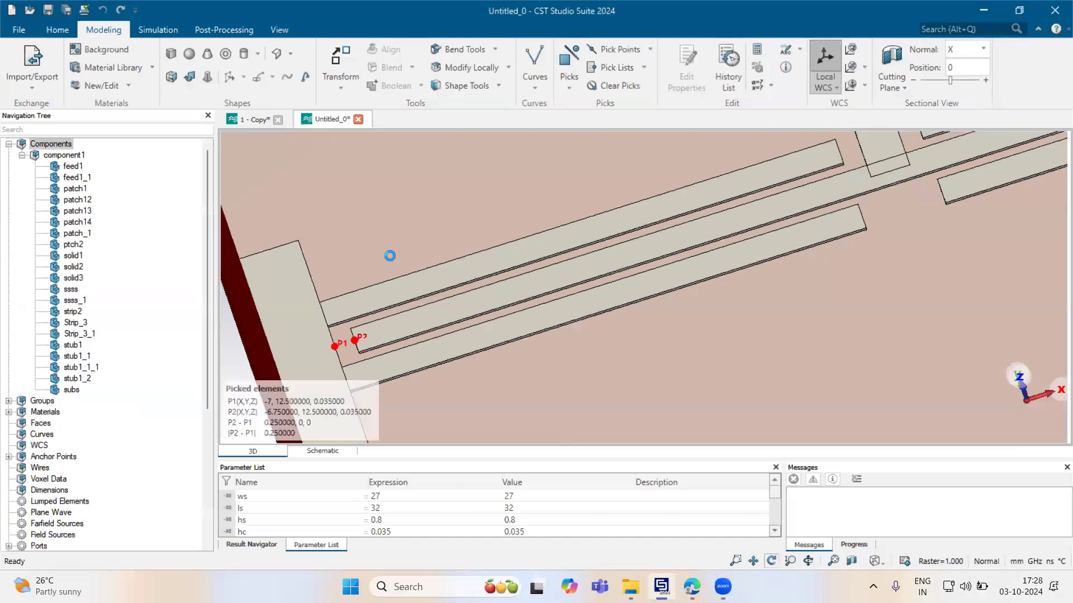
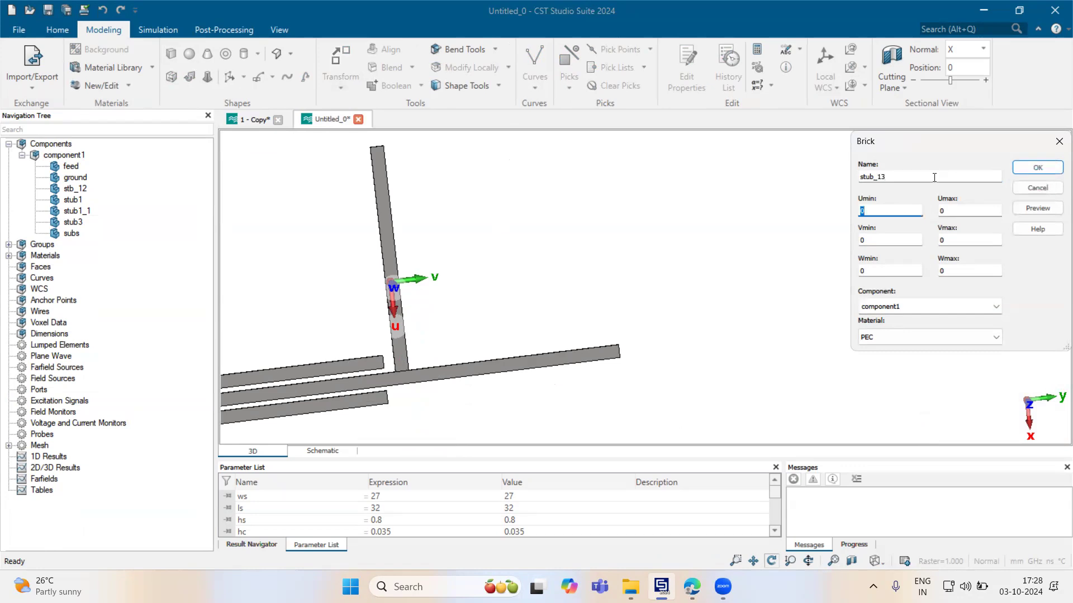
Set brick stub_13's Umax to 0.5 and Vmax to 2.2, and dismiss the Teams notification
key("Tab")
type("0.5")
key("Tab")
key("Tab")
type("2")
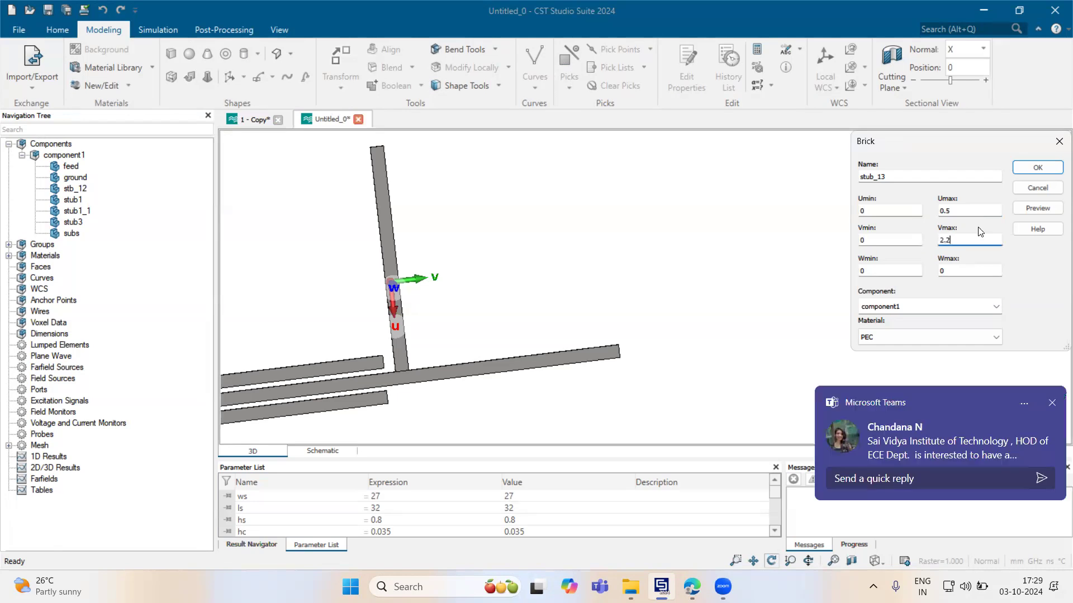
left_click(1052, 403)
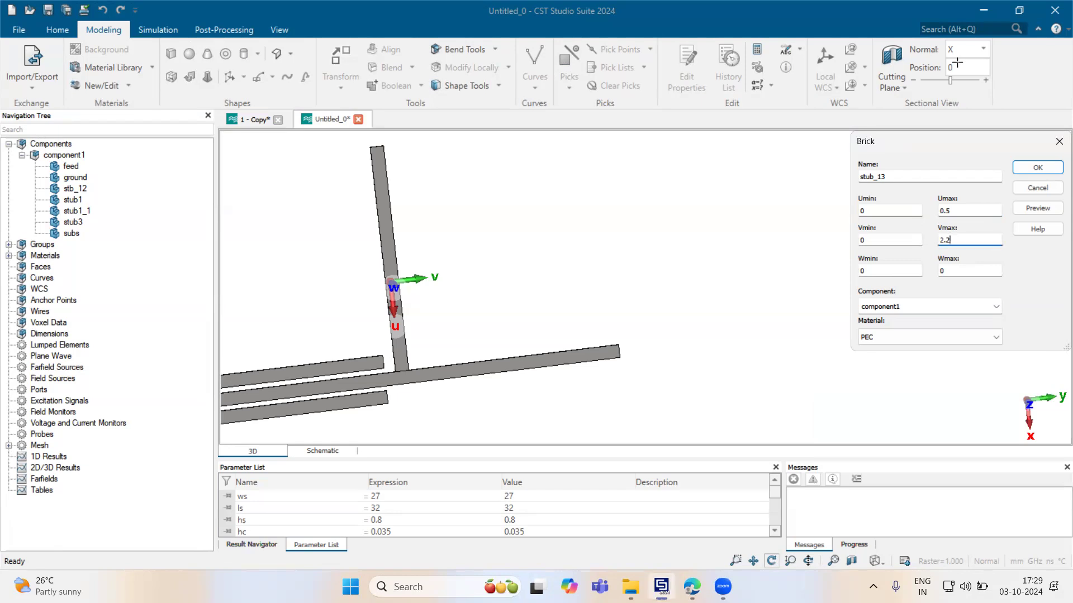
left_click(930, 468)
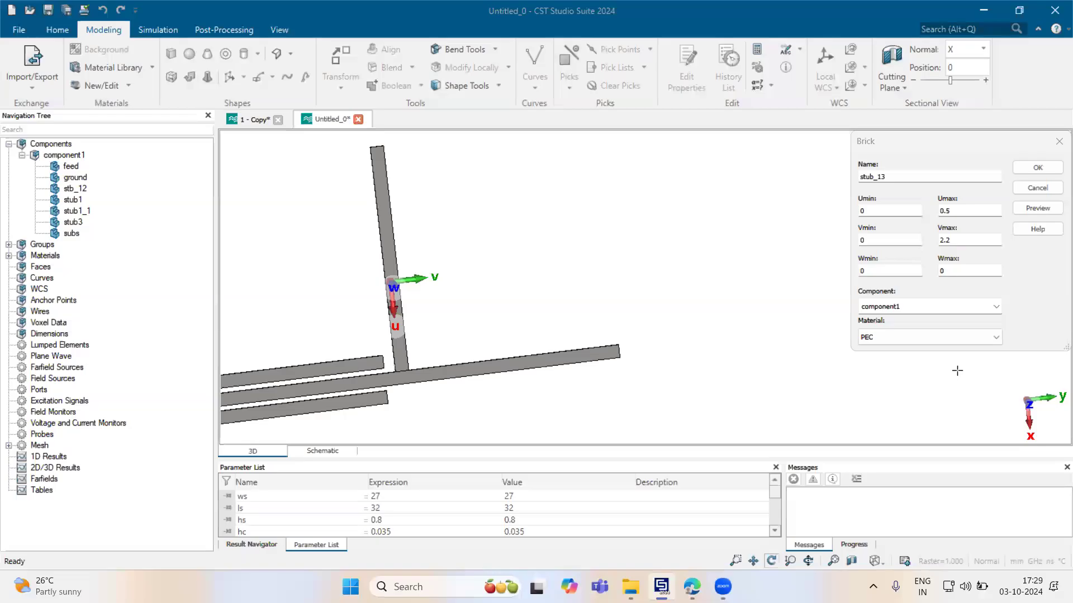
Set stub_13's Wmax to -hc, preview it and create the brick
double_click(964, 272)
type("h-hc")
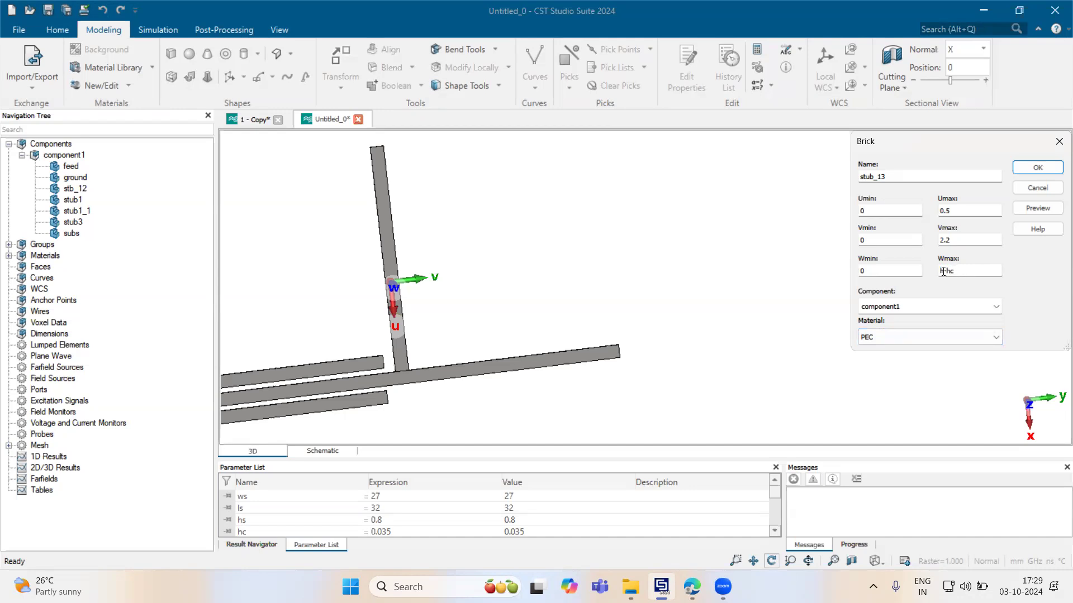
left_click(943, 271)
key("BackSpace")
left_click(1042, 206)
scroll(369, 310, "up", 5)
scroll(436, 317, "down", 4)
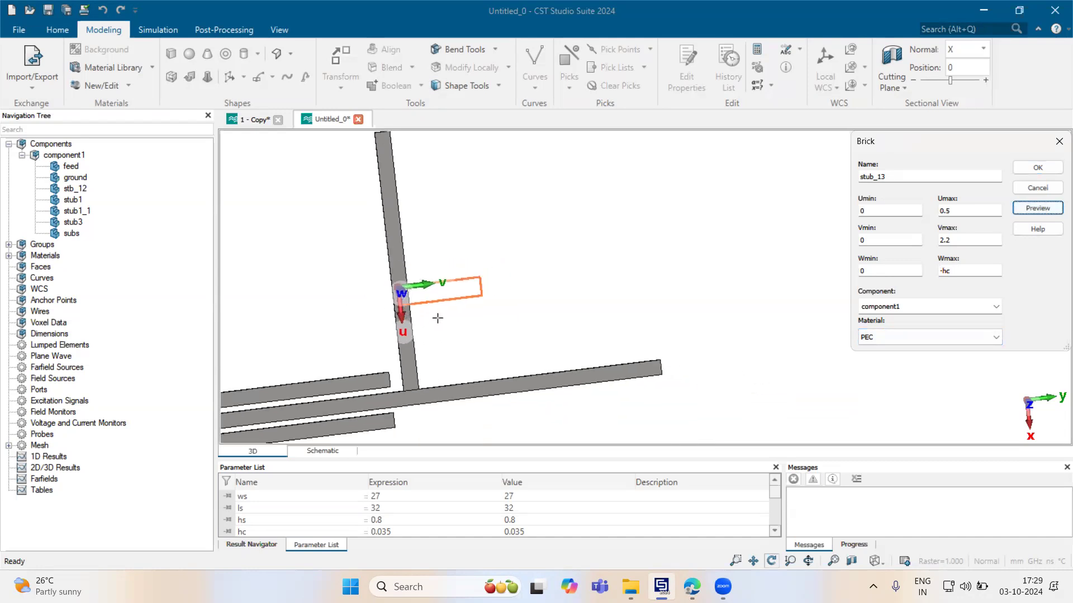
left_click(1037, 168)
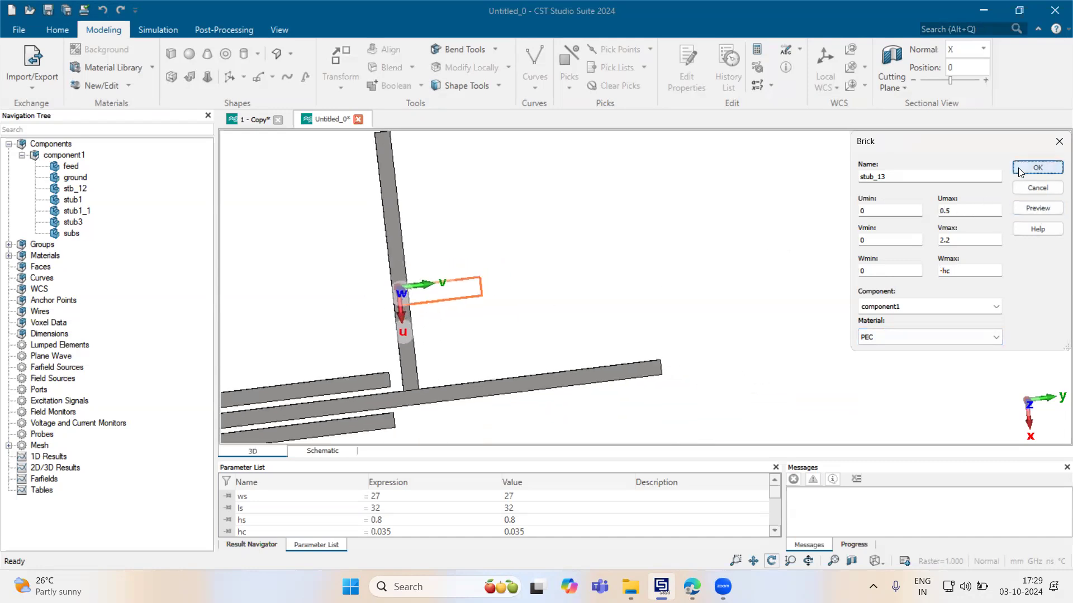
Measure the offset between the short and long crossing stubs in the 1 - Copy project and return to Untitled_0
left_click(240, 119)
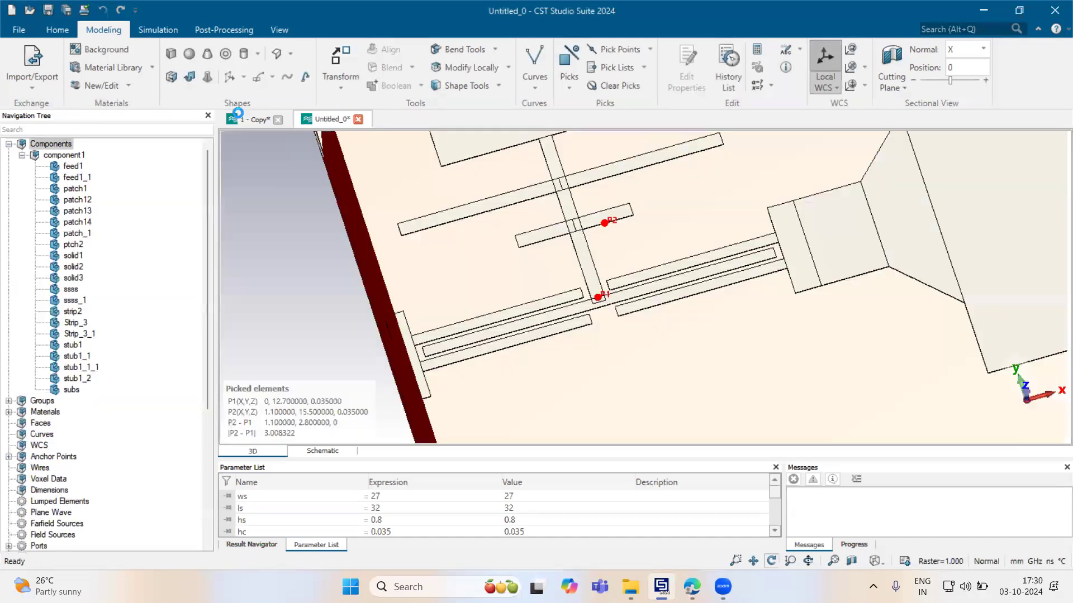
left_click(601, 211)
left_click(599, 180)
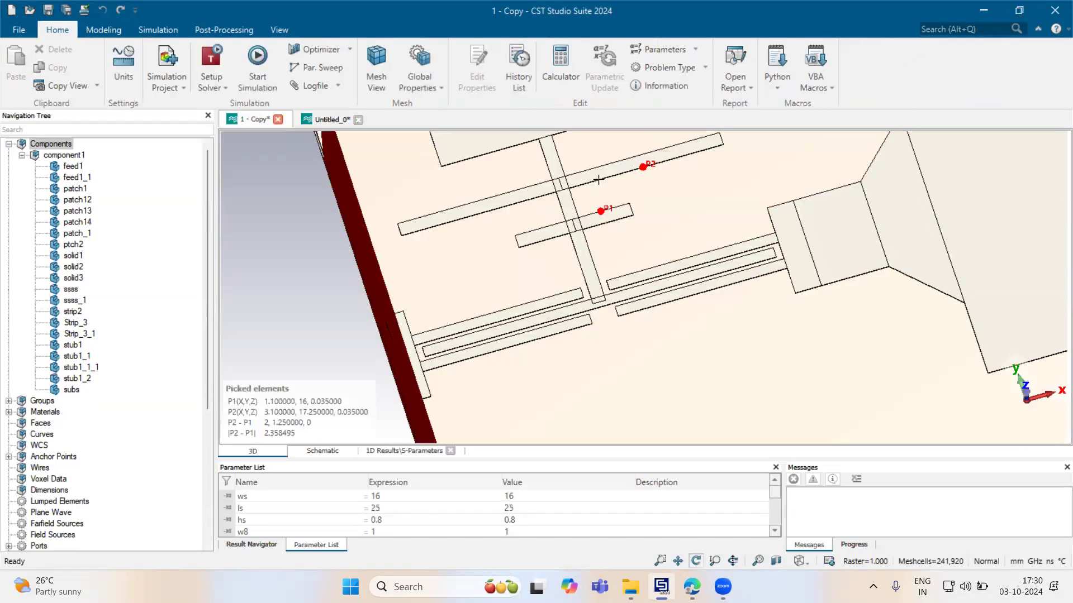
left_click(322, 119)
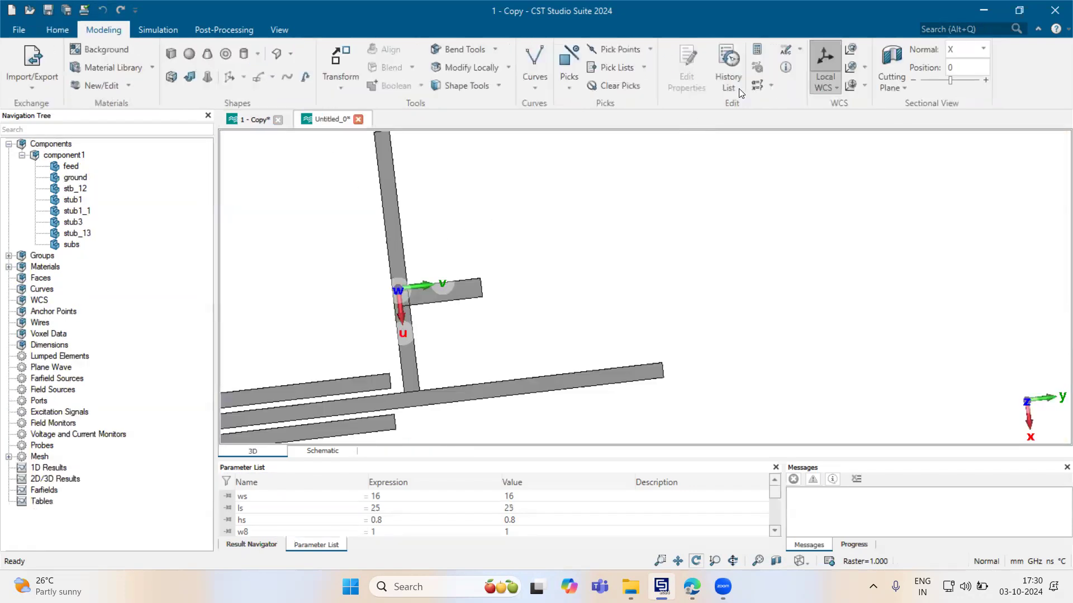
Move the local WCS along its u axis up the vertical stub, from stub_13's corner to the next crossing stub's position
left_click(849, 52)
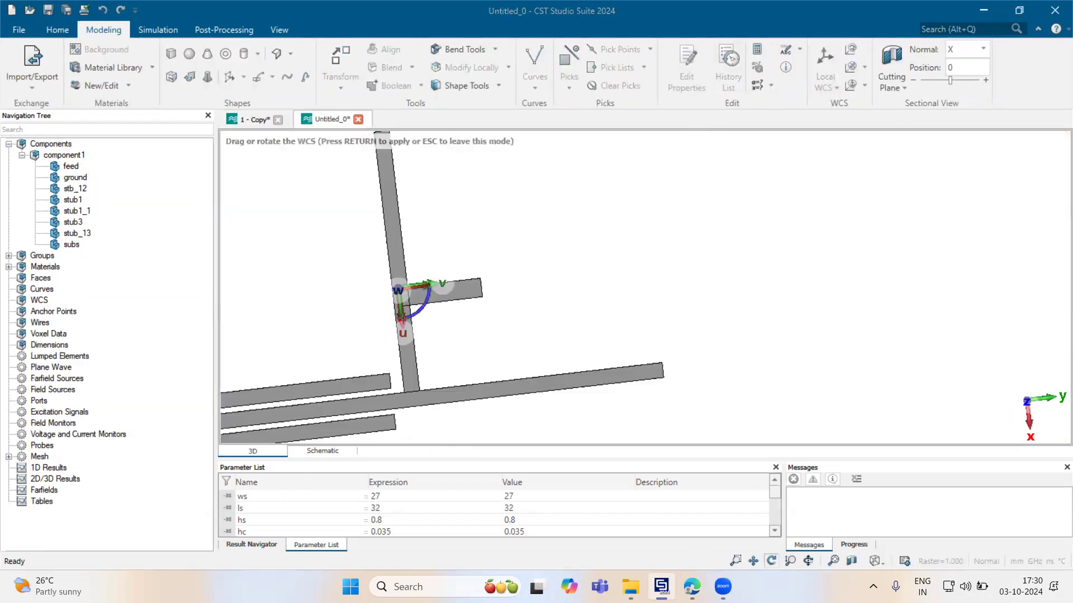
left_click_drag(401, 319, 403, 268)
left_click(944, 219)
key("BackSpace")
key("BackSpace")
type("0")
key("Return")
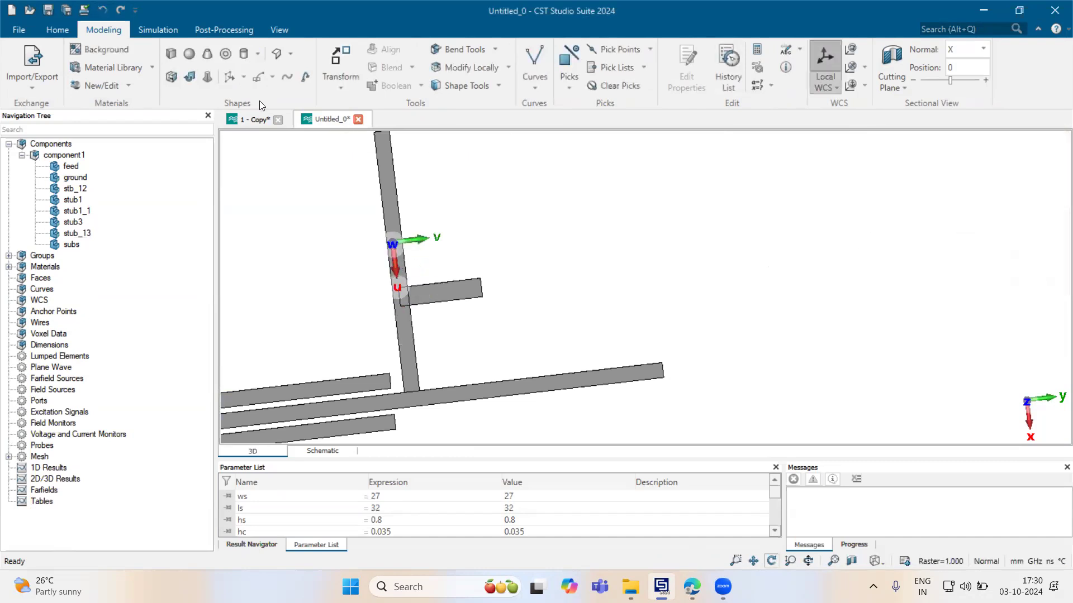
Start a brick named stub_14 at the moved WCS and set its Umax to -w4
left_click(171, 54)
key("Escape")
type("s")
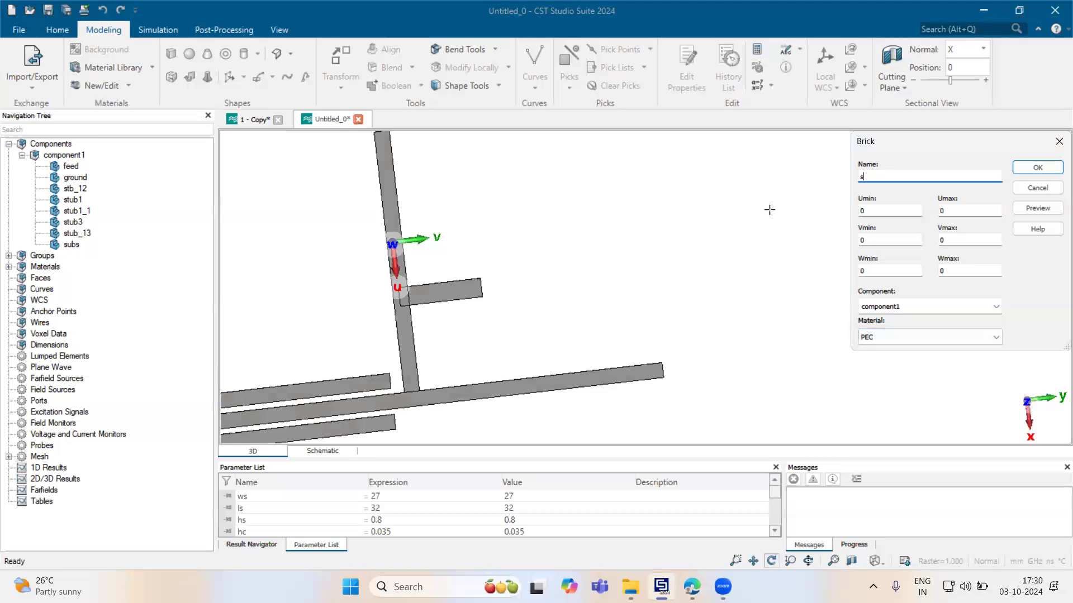
key("Tab")
key("Tab")
type("-w4")
key("Tab")
key("Tab")
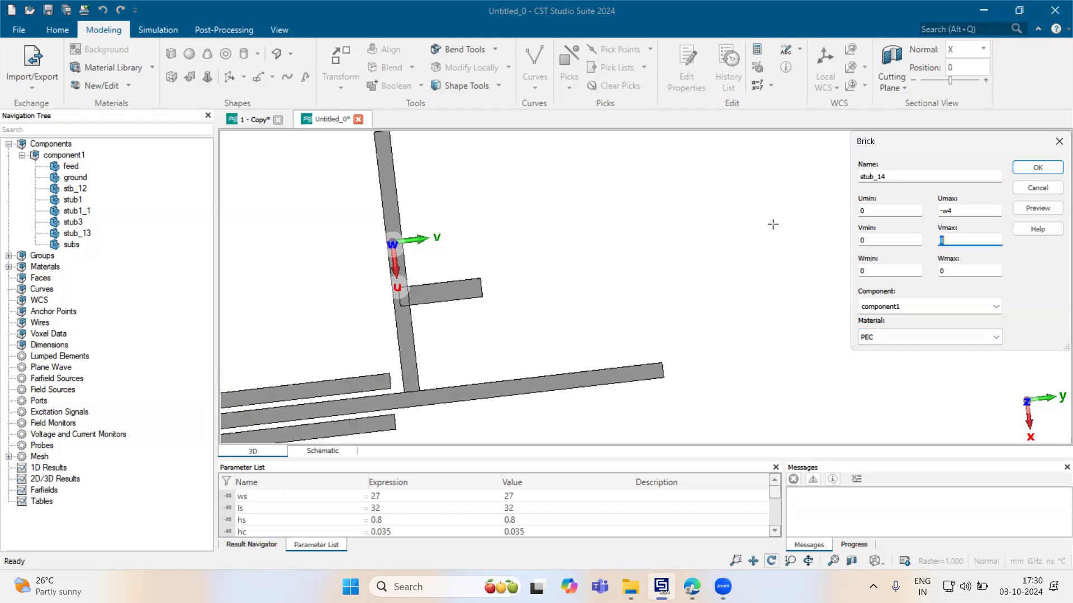
Set stub_14's Vmax to l4 and Wmax to -hc, and request its preview
type("1")
key("Tab")
key("Tab")
type("-hc")
left_click(1038, 208)
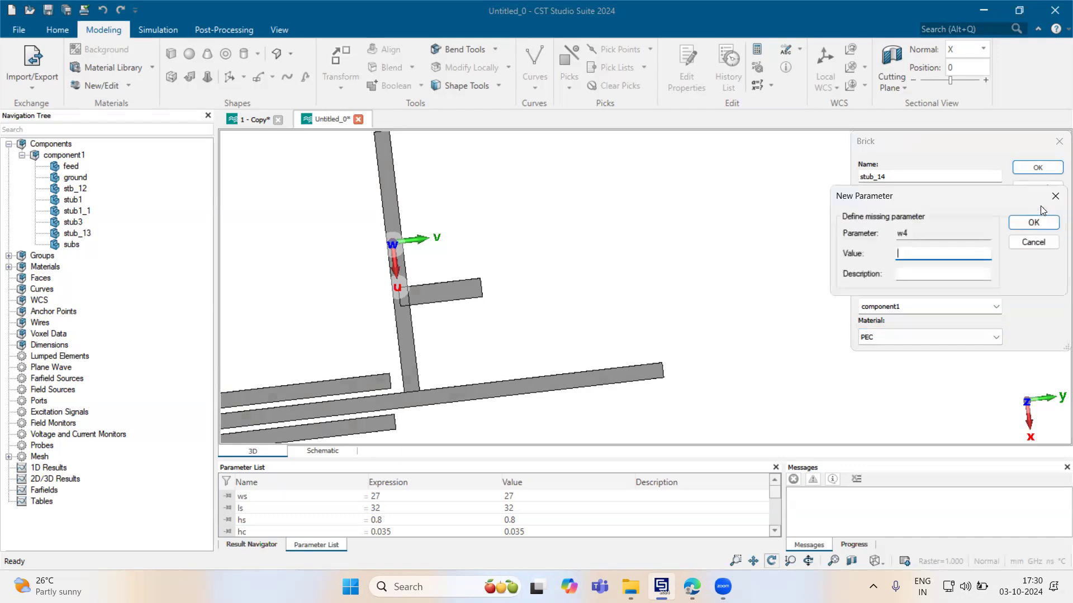
Define the missing parameters w4 and l4 with their values and create the stub_14 brick
type("0.")
key("Return")
type("6")
type(".5")
key("Return")
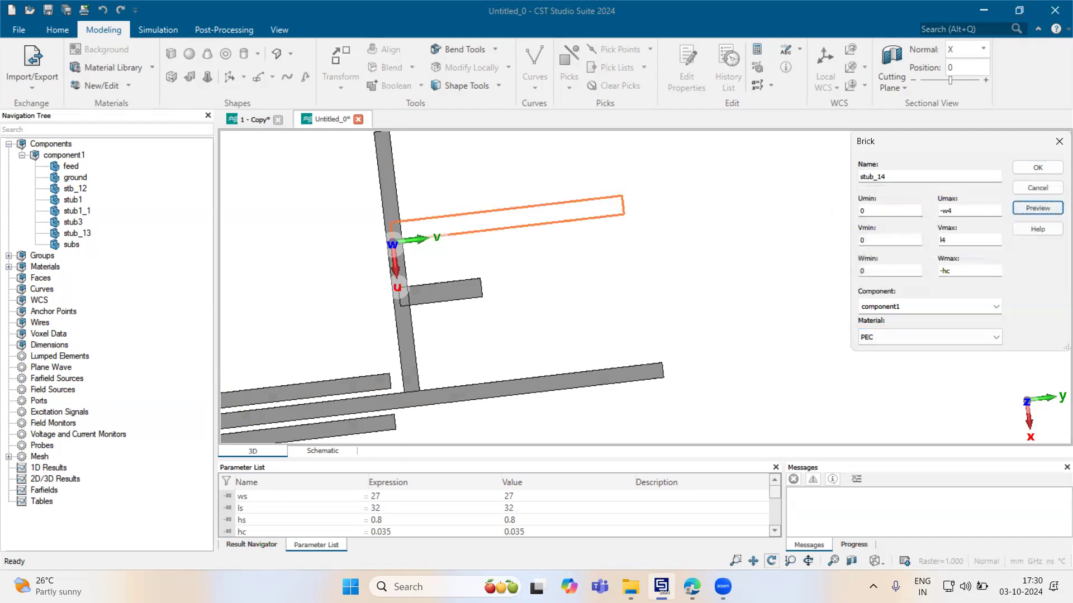
left_click(1040, 167)
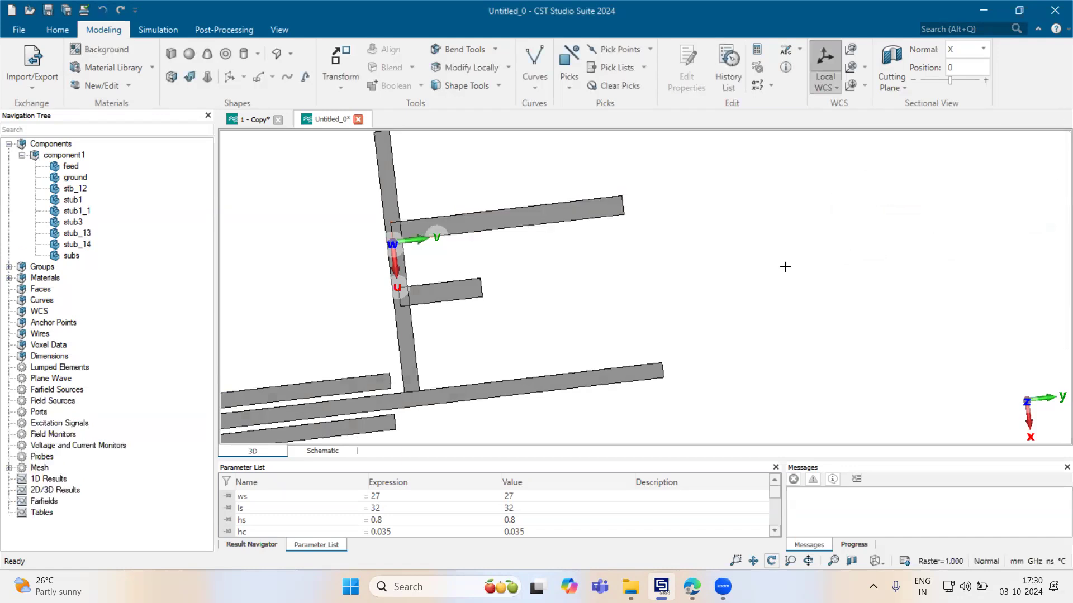
Select stub_13 and stub_14 together and choose the Mirror operation for transforming them
scroll(678, 276, "down", 3)
scroll(538, 262, "up", 3)
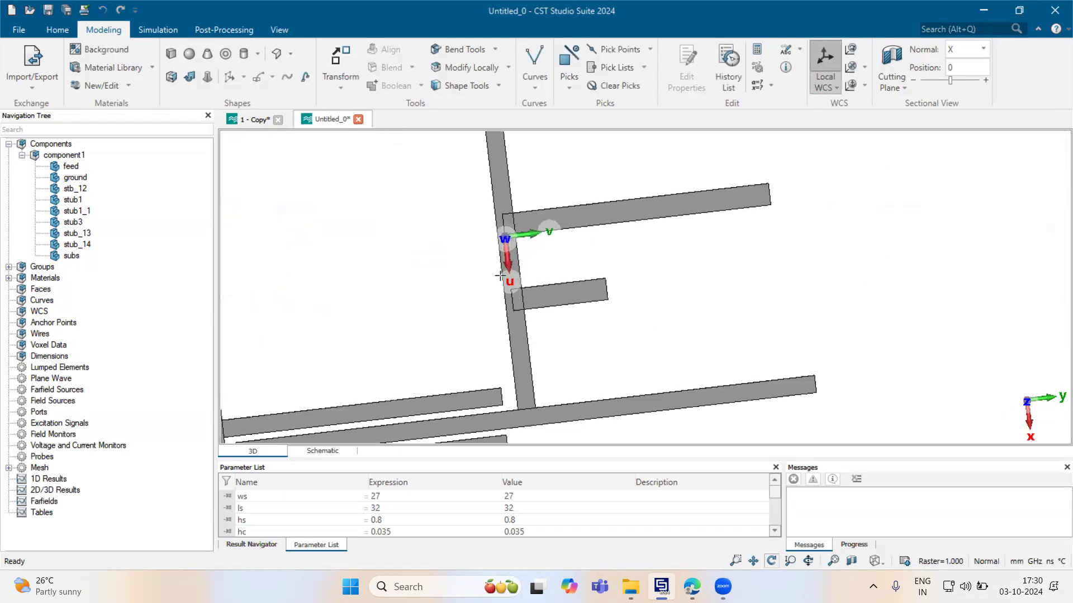
scroll(515, 285, "up", 2)
left_click(585, 316)
left_click(602, 235, "ctrl")
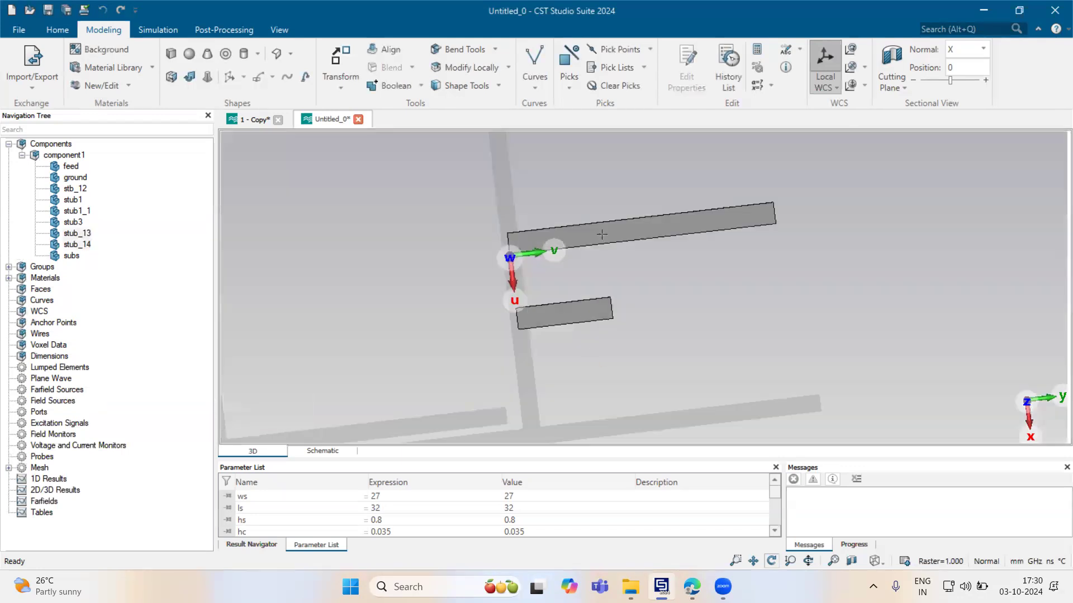
key("ctrl+t")
left_click(819, 238)
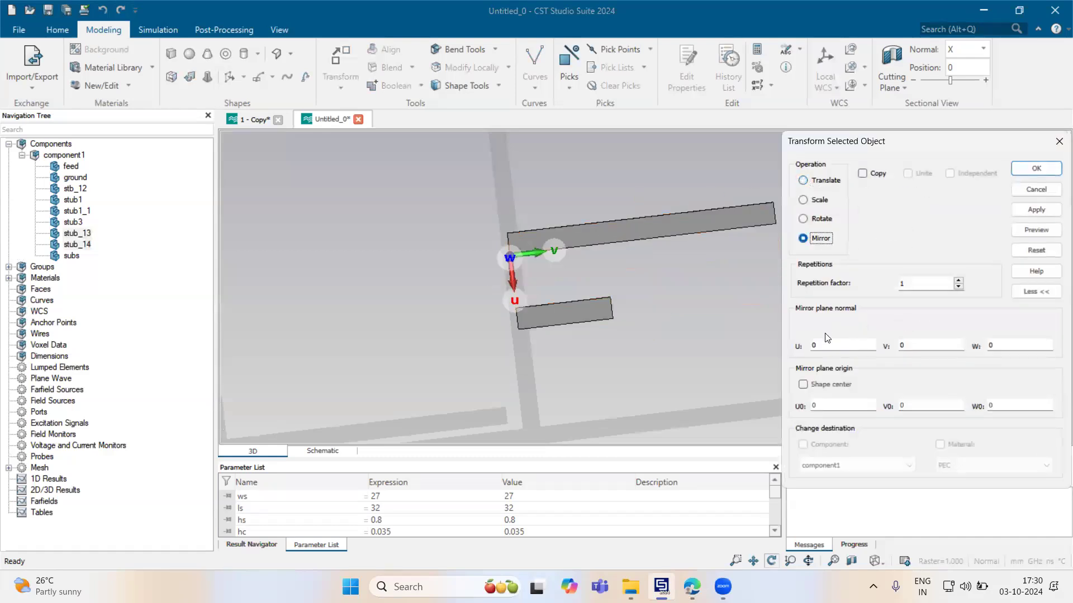
Mirror copies of both crossing stubs to the other side of the vertical stub, with mirror plane normal V set to 1
double_click(909, 343)
type("1")
left_click(1039, 230)
mouse_move(571, 280)
left_mouse_down()
mouse_move(545, 285)
mouse_move(584, 296)
left_mouse_up()
left_click(871, 175)
left_click(863, 173)
left_click(1036, 168)
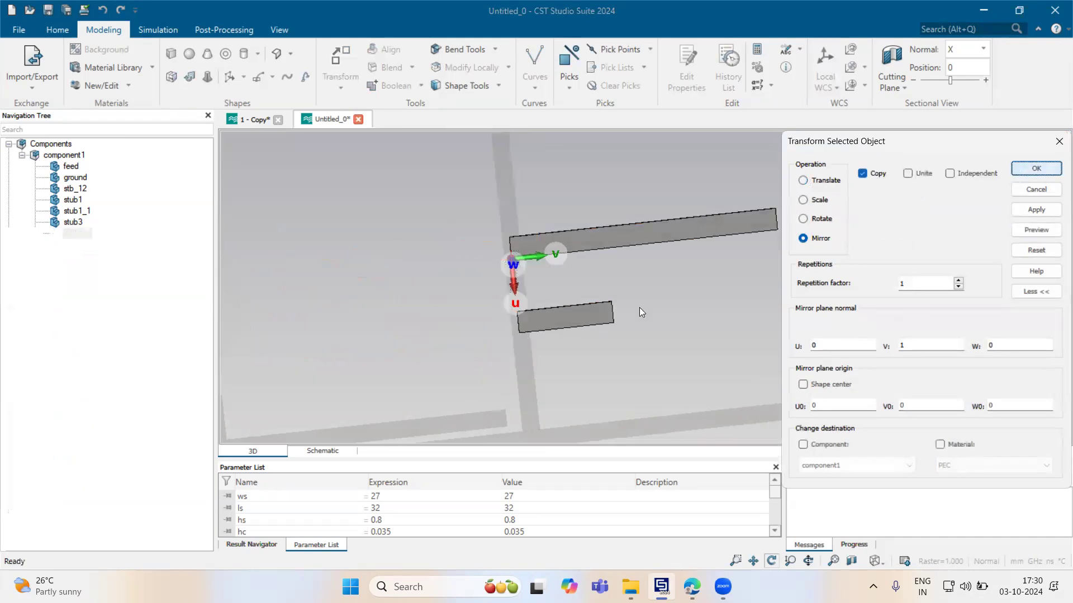
double_click(1004, 230)
scroll(473, 296, "down", 3)
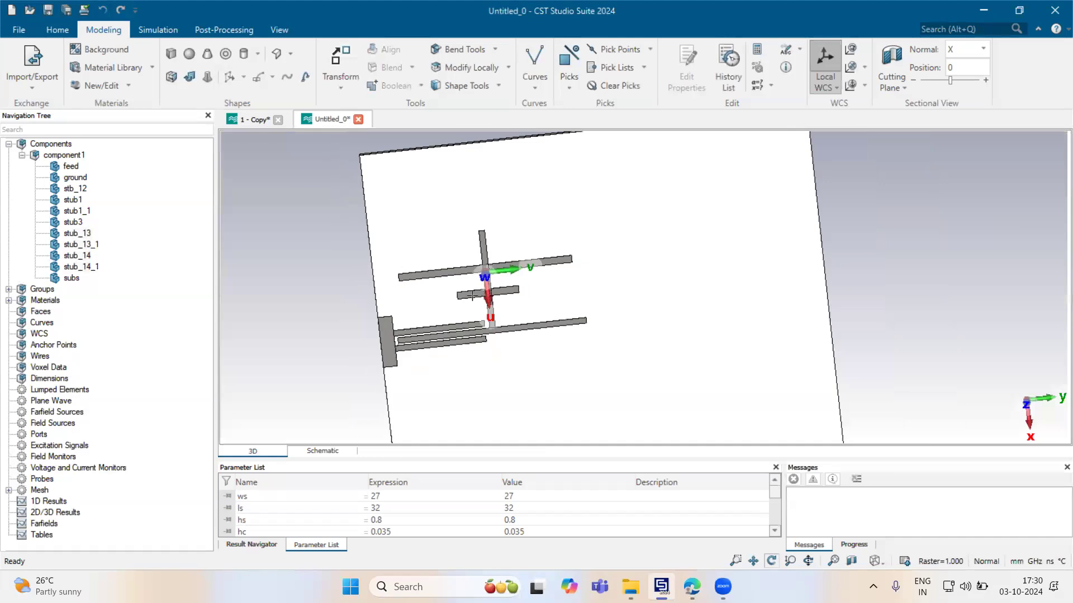
Turn off the local WCS and compare the stub layout with the 1 - Copy project
left_click(816, 67)
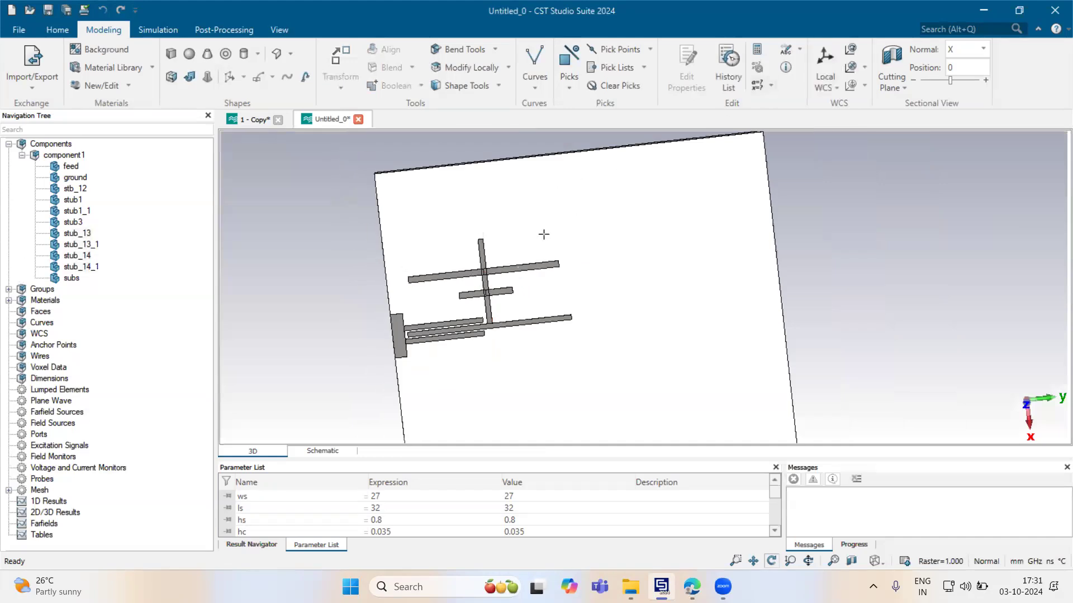
left_click(252, 119)
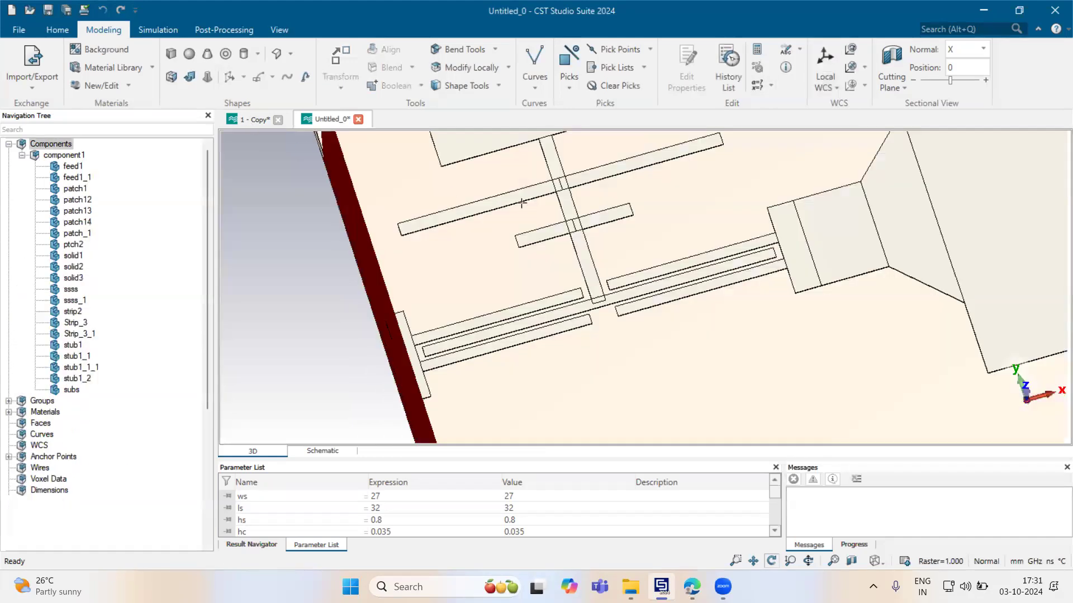
left_click(333, 118)
Pick the midpoint of the vertical stub's free end edge and align the local WCS with it
scroll(492, 240, "up", 3)
scroll(506, 217, "up", 3)
left_click_drag(543, 321, 546, 350)
key("m")
scroll(534, 284, "up", 3)
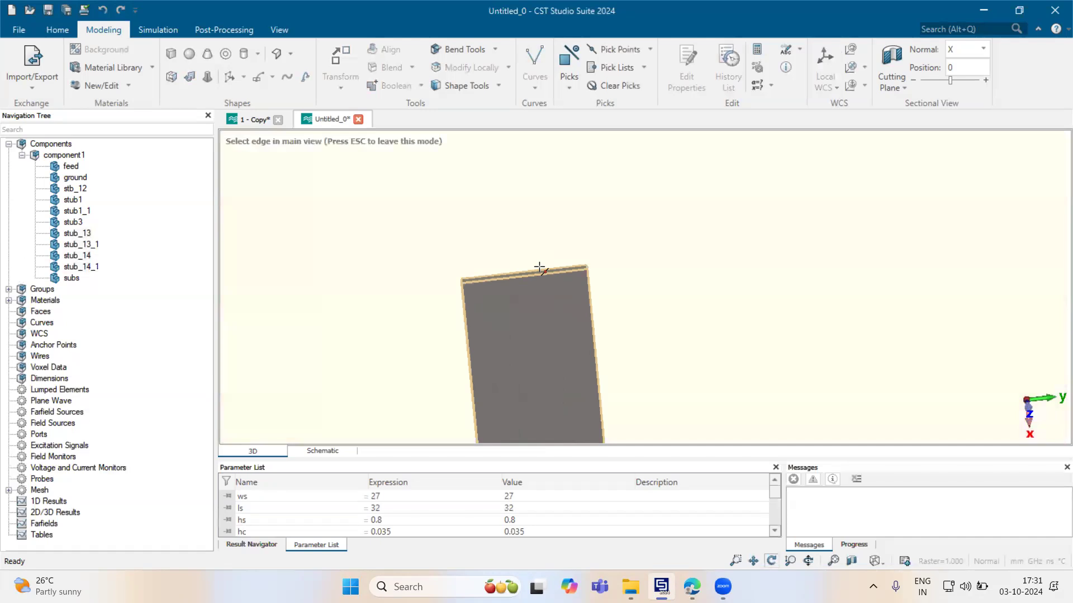
left_click(539, 269)
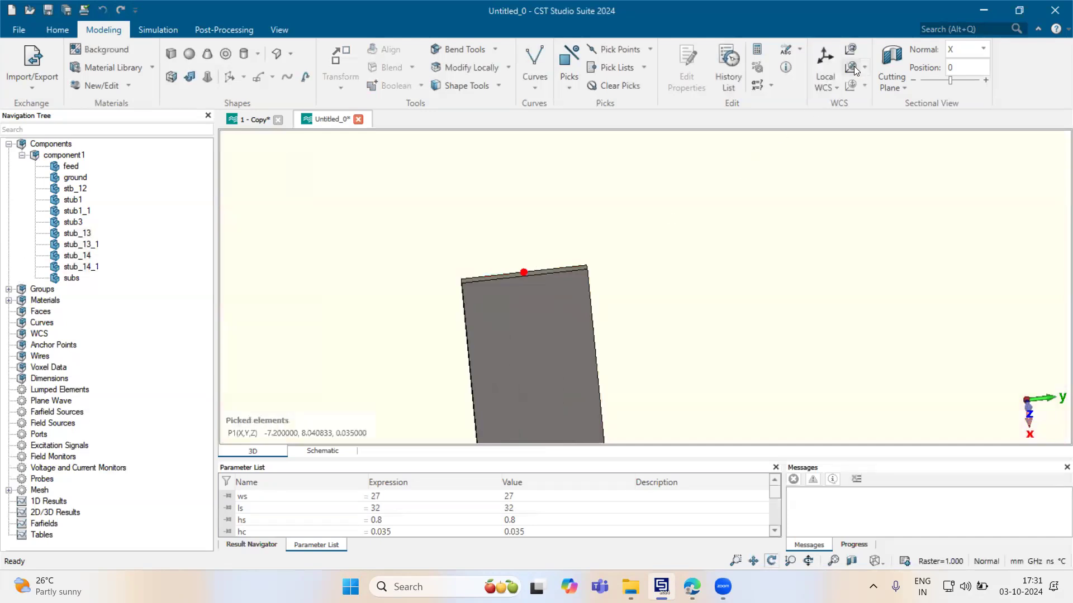
left_click(847, 66)
Start a brick named stub_21 at the vertical stub's end and set its Umax to -l5
left_click(171, 53)
key("Escape")
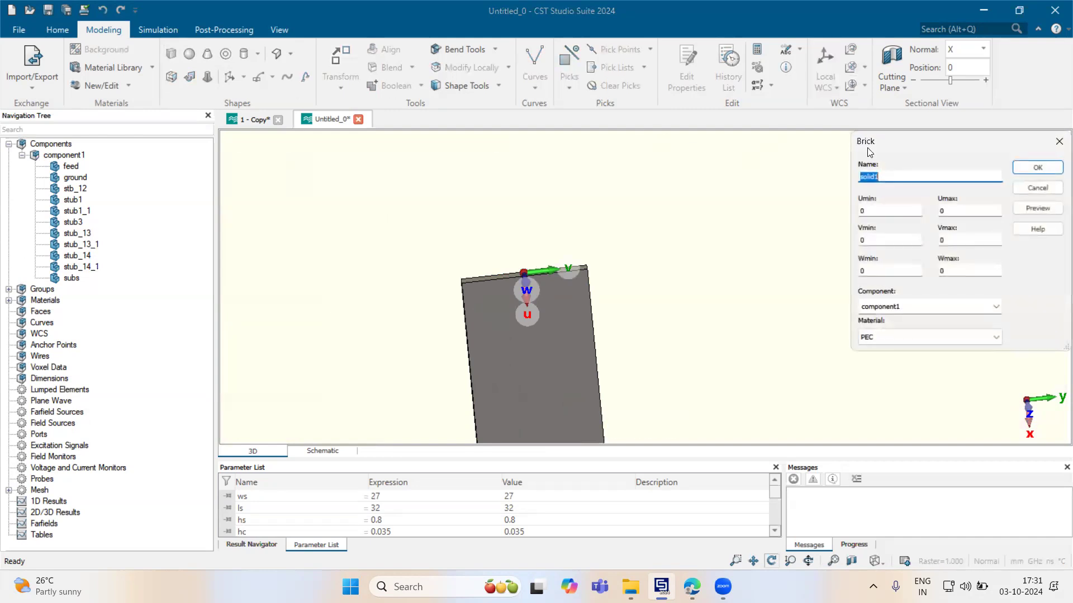
left_click_drag(869, 147, 703, 223)
type("stu")
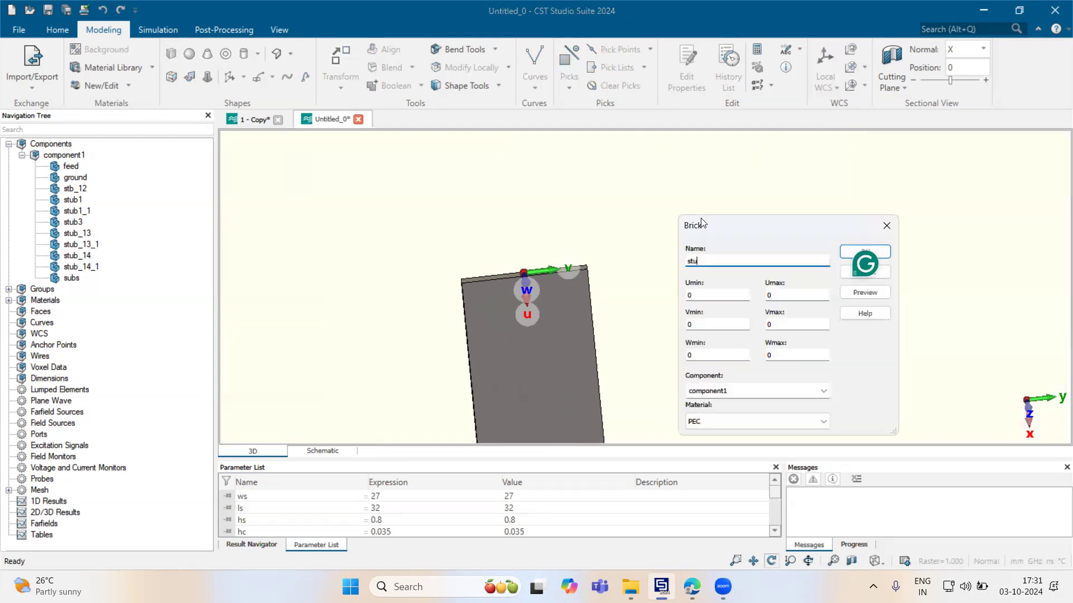
type("b_21")
key("Tab")
key("Tab")
left_click_drag(510, 354, 505, 294)
left_click_drag(788, 295, 604, 294)
left_click_drag(553, 340, 553, 345)
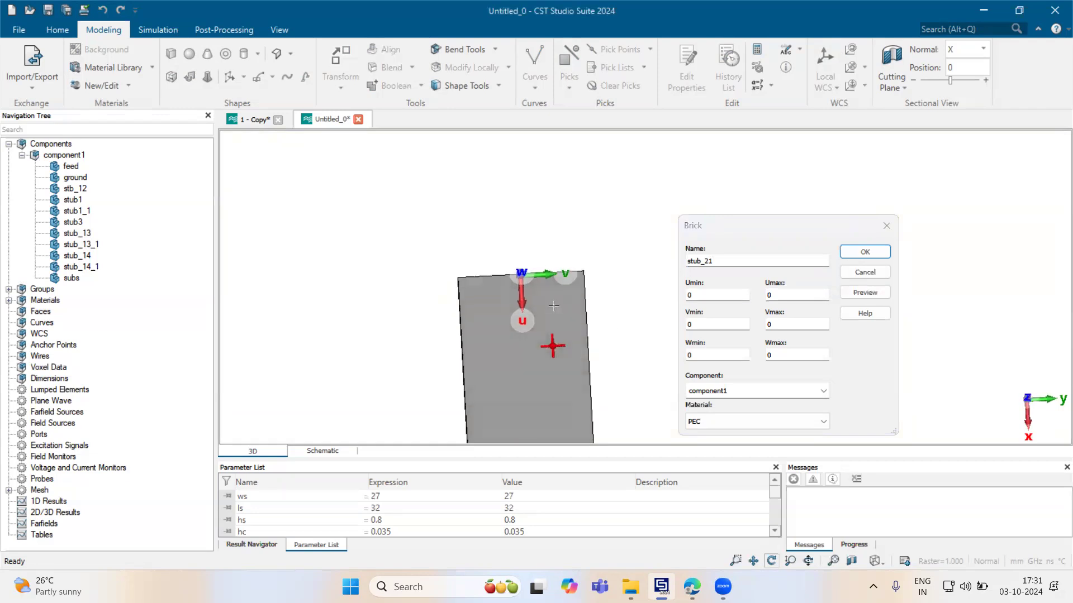
left_click_drag(792, 293, 725, 287)
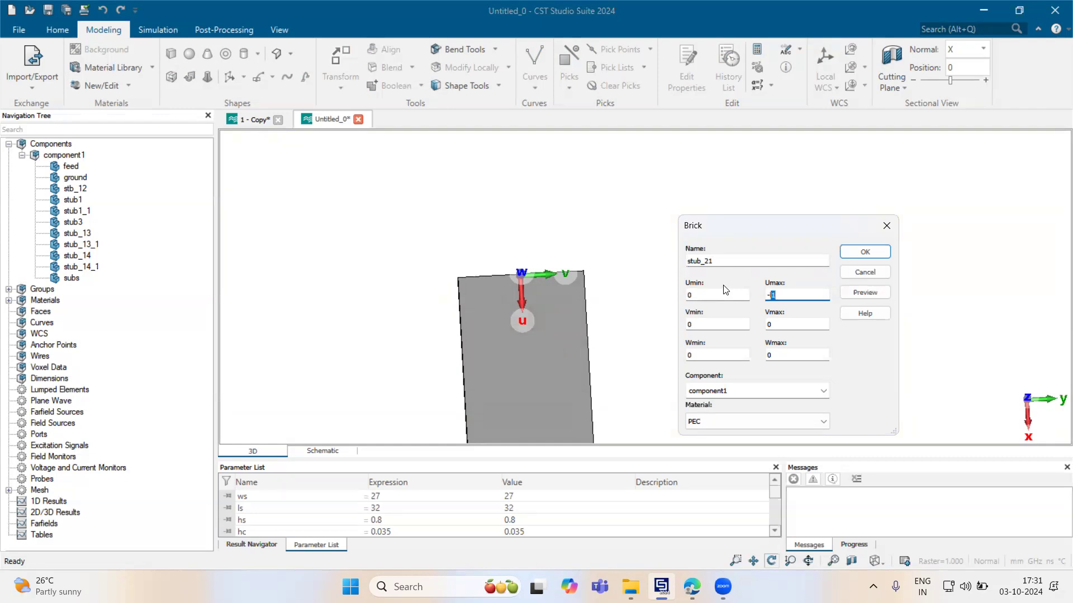
key("Tab")
Set stub_21's Vmin to -w5/2, Vmax to w5/2 and Wmax to hc
type("-w5/2")
key("Tab")
type("w")
key("Tab")
key("Tab")
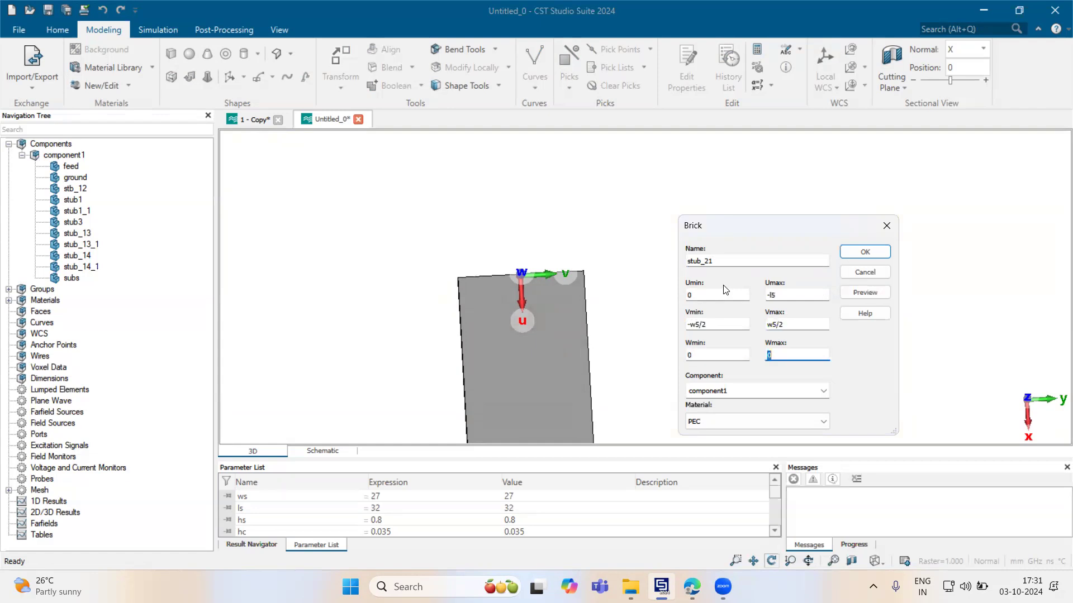
type("hc")
Create the stub_21 brick, defining the missing parameter l5 with its value and w5 as 8
left_click(865, 252)
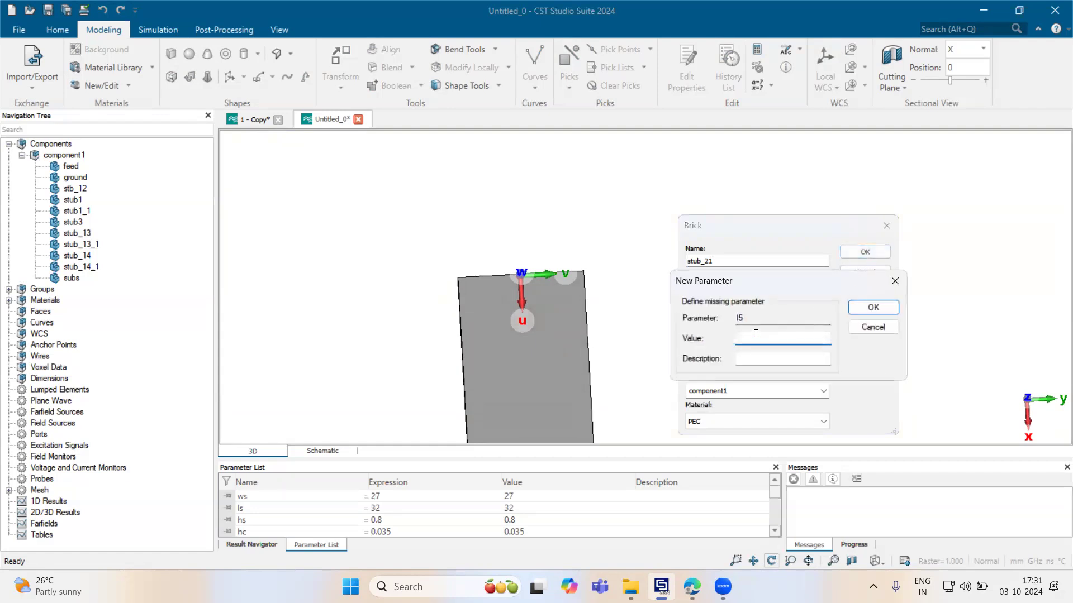
type("2.85")
key("Return")
type("8")
key("Return")
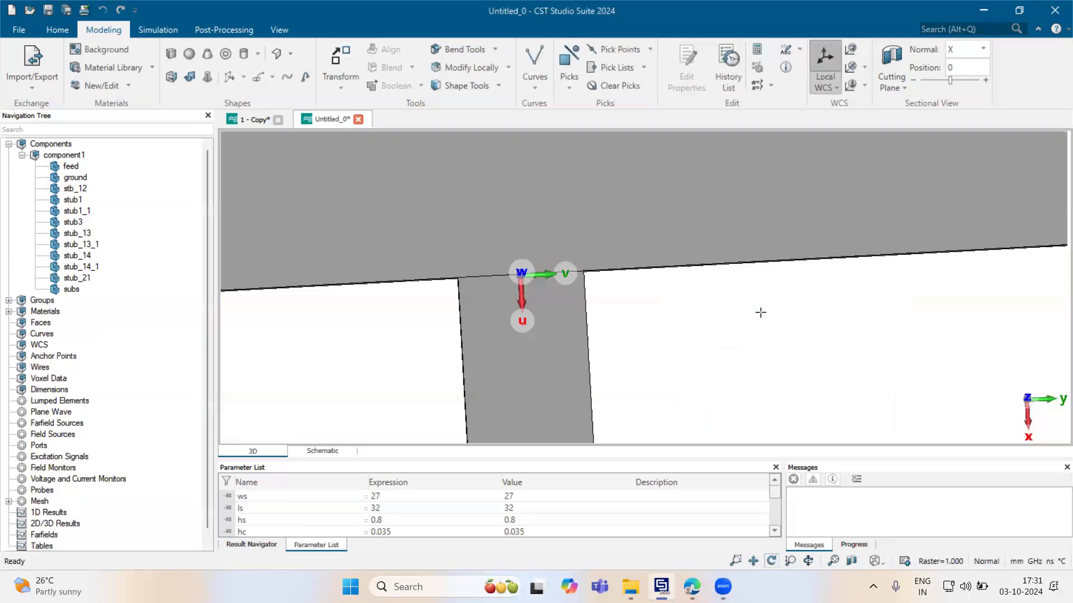
Pick the midpoint of stub_21's outer long edge and align the local WCS with it
scroll(371, 330, "down", 5)
scroll(504, 319, "down", 2)
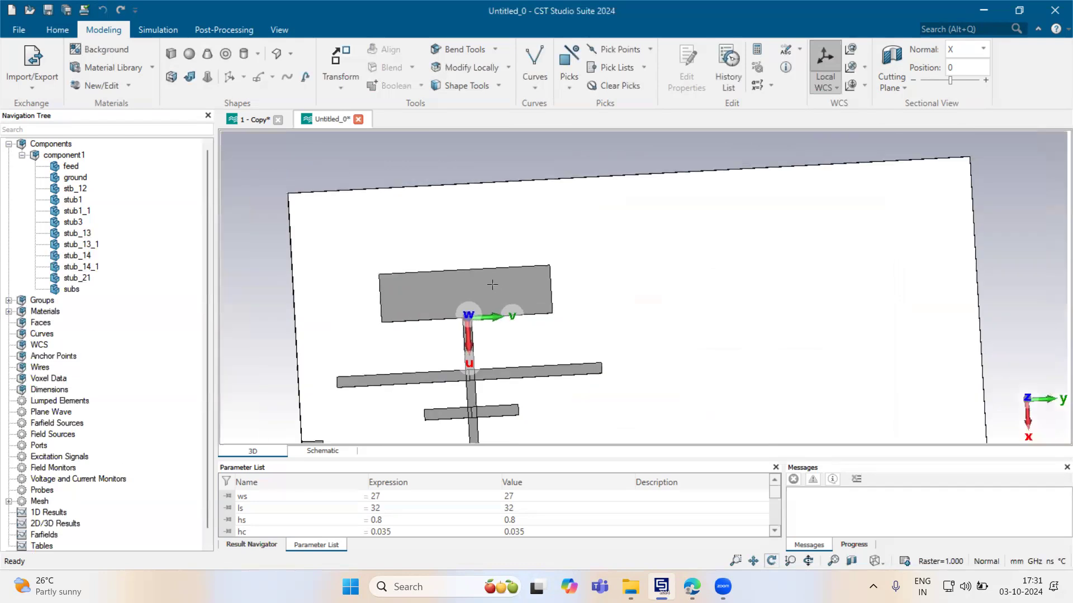
scroll(490, 279, "up", 1)
key("m")
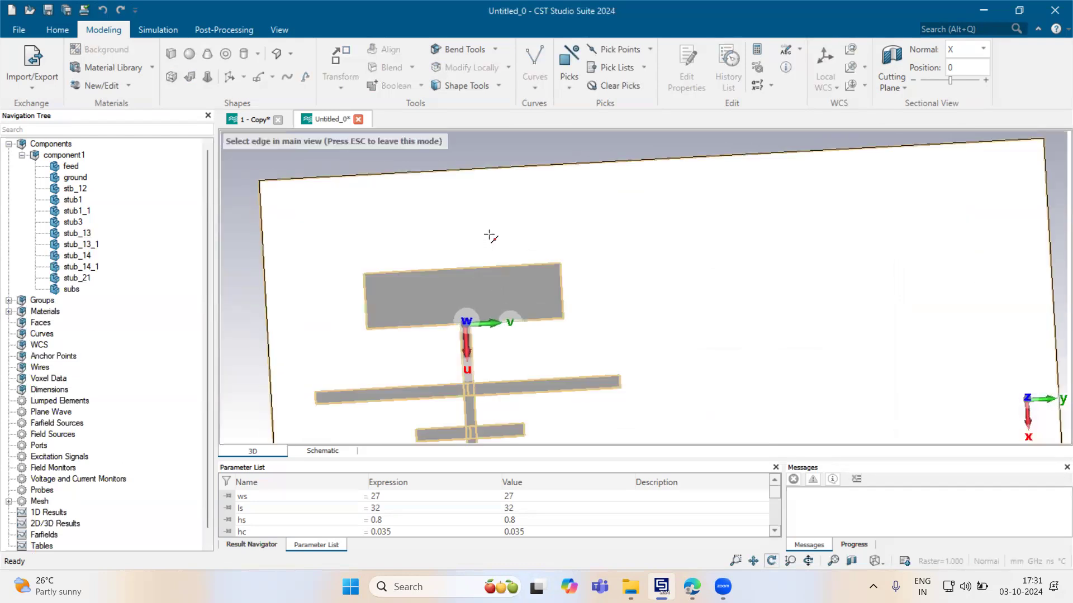
double_click(493, 266)
left_click(850, 67)
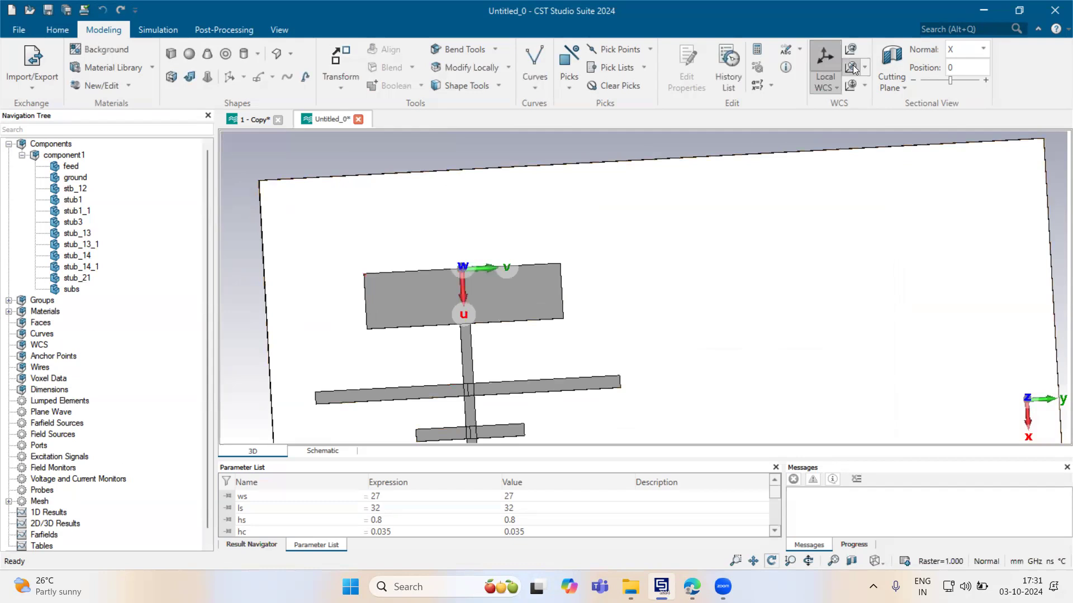
Start a brick named syub22 at stub_21's outer edge and set its Umax to l6
left_click(171, 56)
key("Escape")
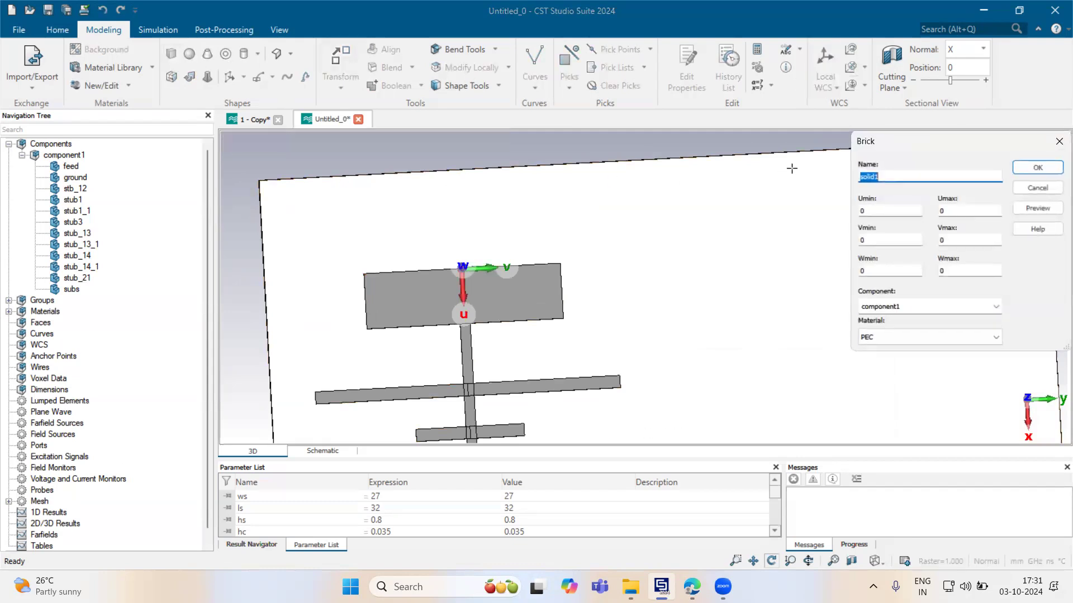
type("syub22")
key("Tab")
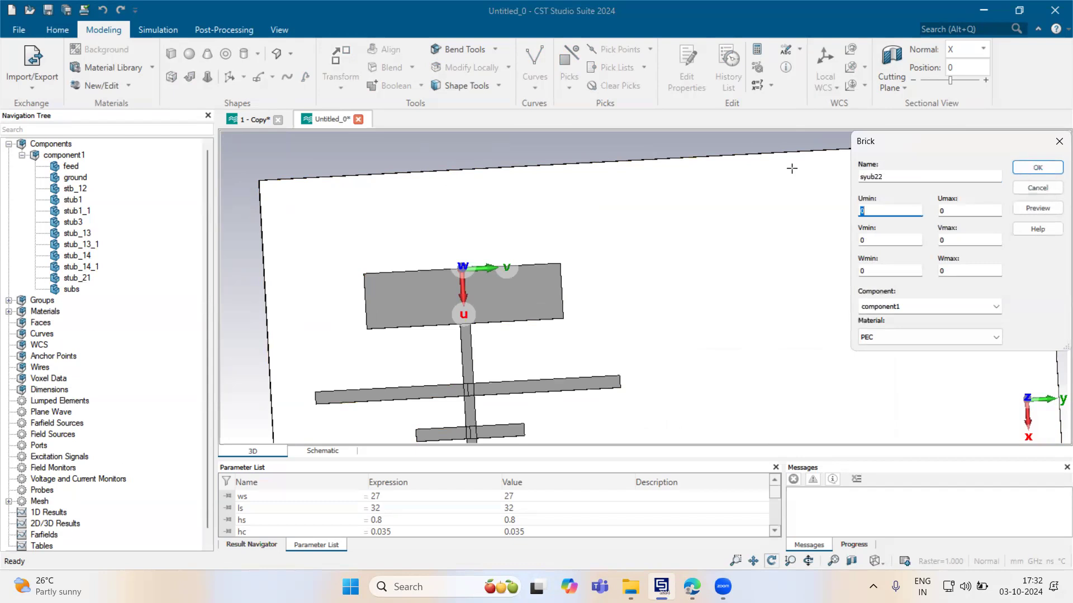
key("Tab")
type("ls")
Set syub22's Vmin to -w6/2, Vmax to w6/2 and Wmax to -hc
key("Tab")
type("-w6")
key("Tab")
type("w6")
key("Tab")
key("Tab")
type("h")
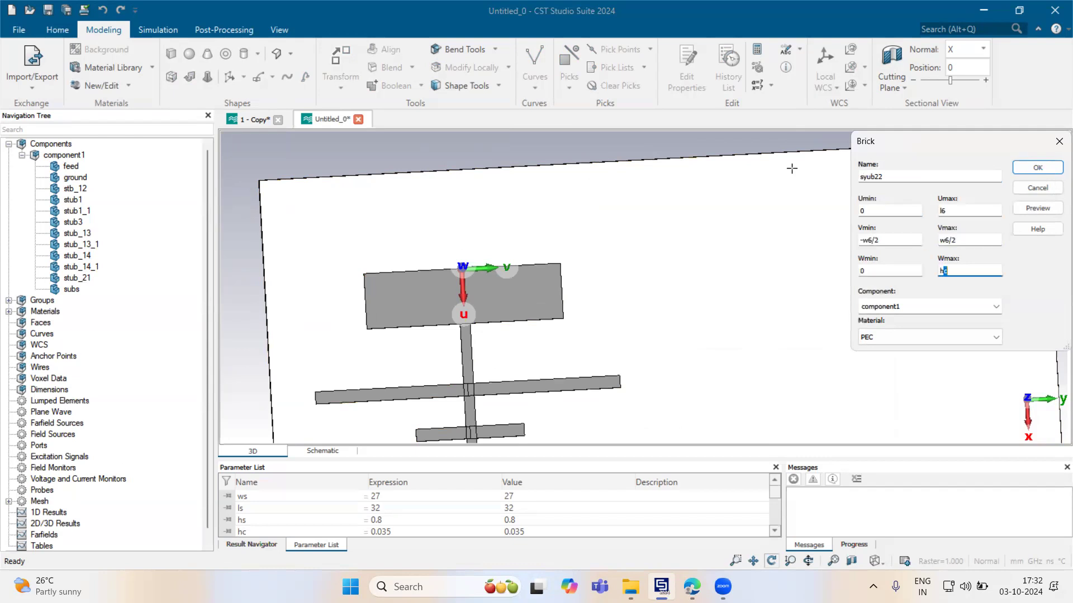
scroll(492, 268, "up", 4)
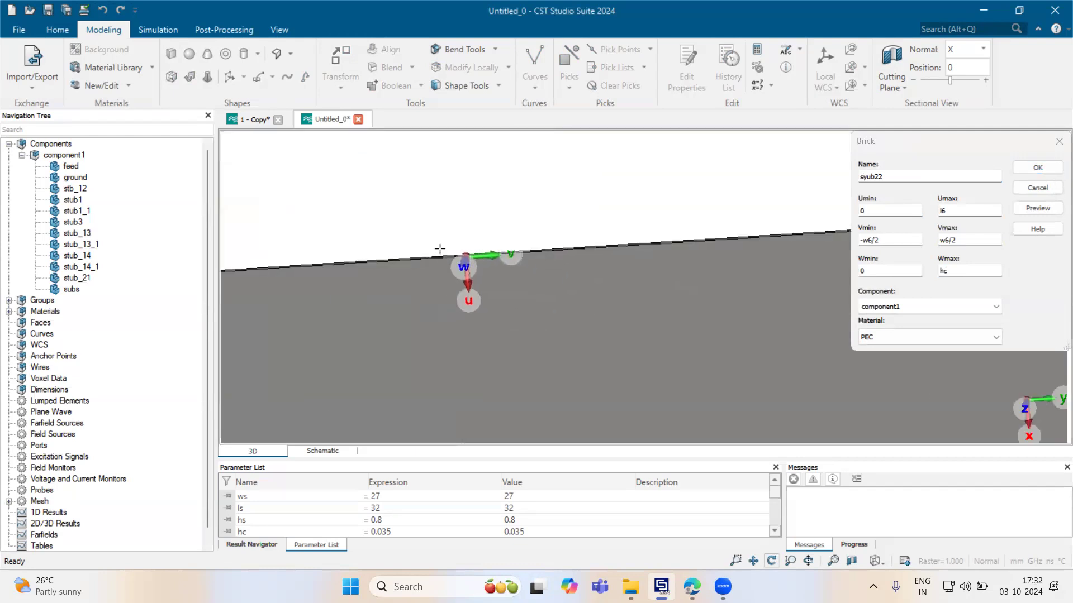
left_click(939, 270)
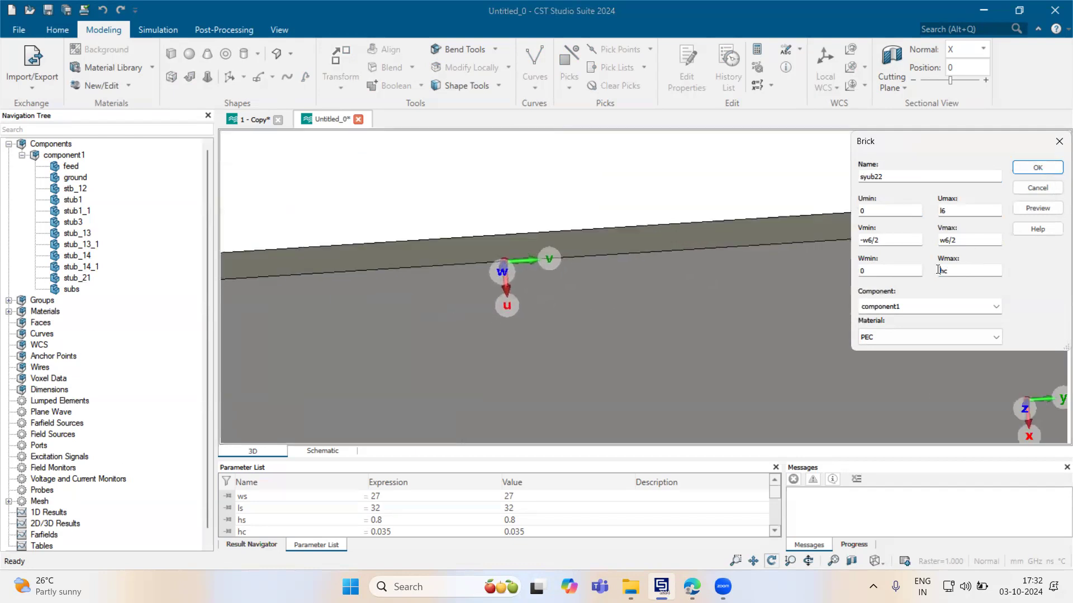
type("-")
scroll(581, 311, "down", 5)
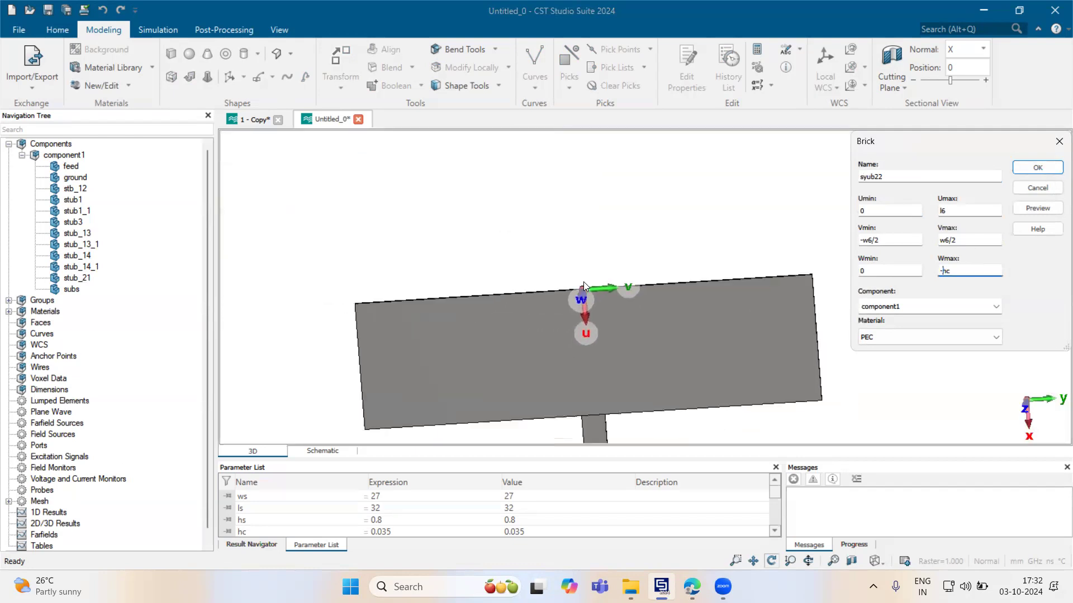
Create the syub22 brick, defining the missing parameters l6 as 3.18 and w6 as 4
scroll(723, 283, "up", 3)
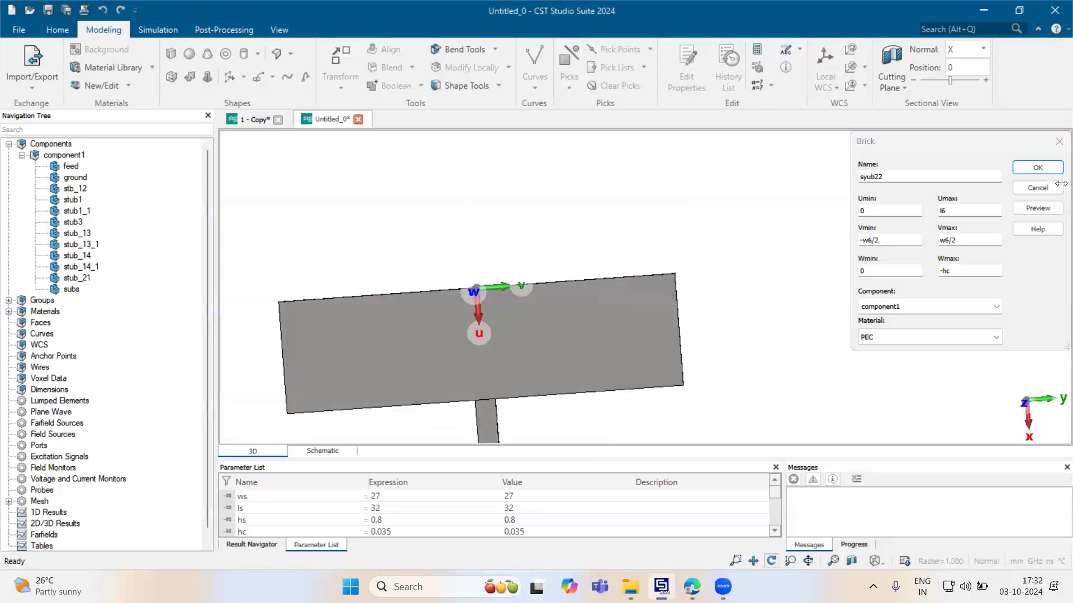
left_click(1038, 168)
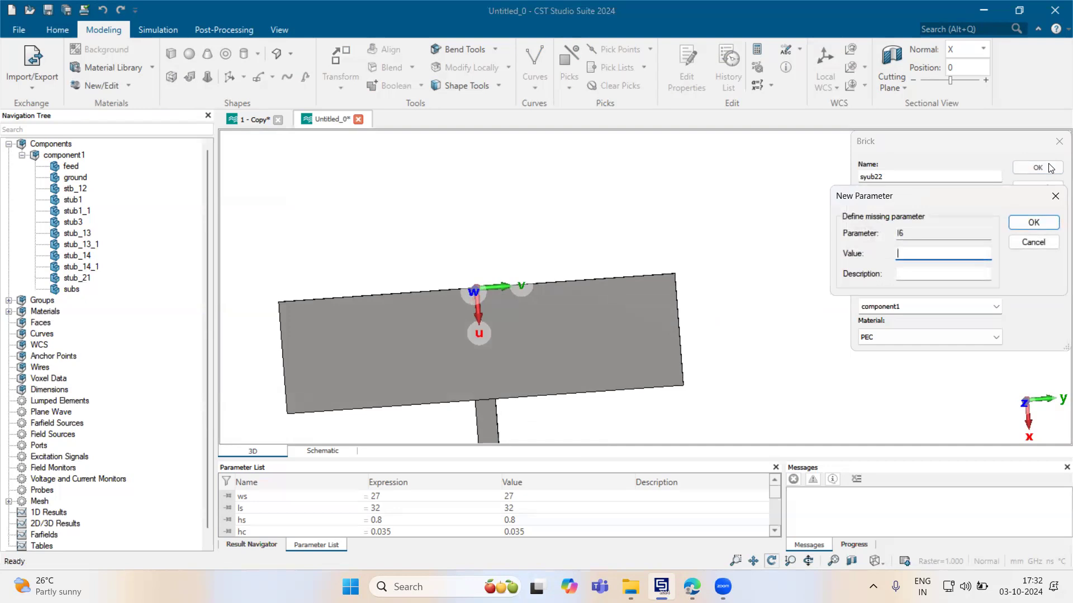
type("3.18")
key("Return")
type("4")
key("Return")
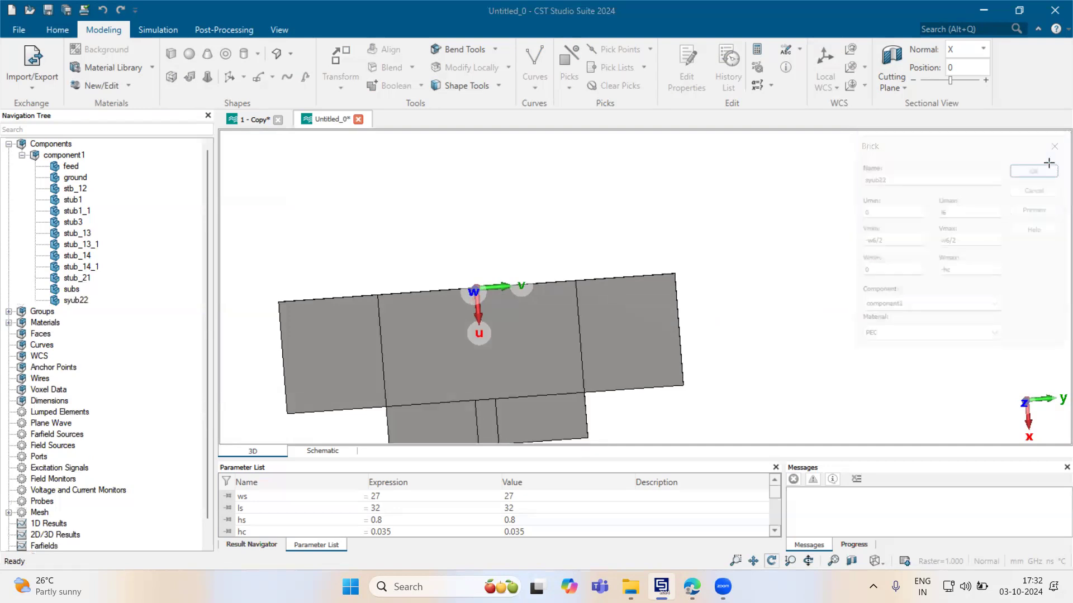
Edit syub22's brick definition in its history and set Umax to -l6 so it extends outward from stub_21
left_click(422, 422)
right_click(423, 423)
left_click(467, 413)
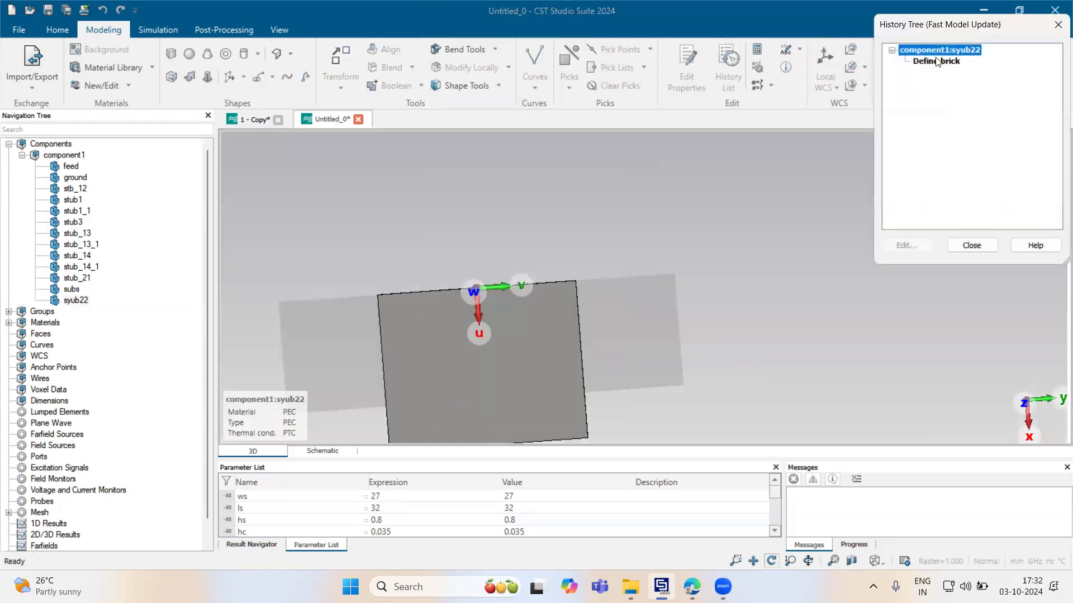
left_click(924, 248)
left_click(941, 210)
left_click(1038, 209)
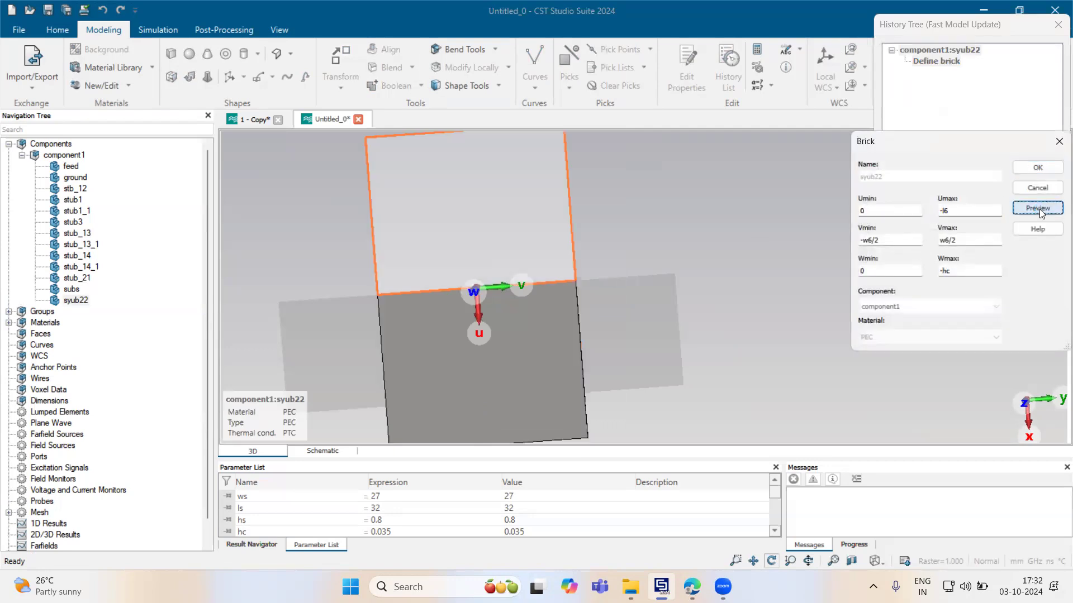
left_click(1038, 167)
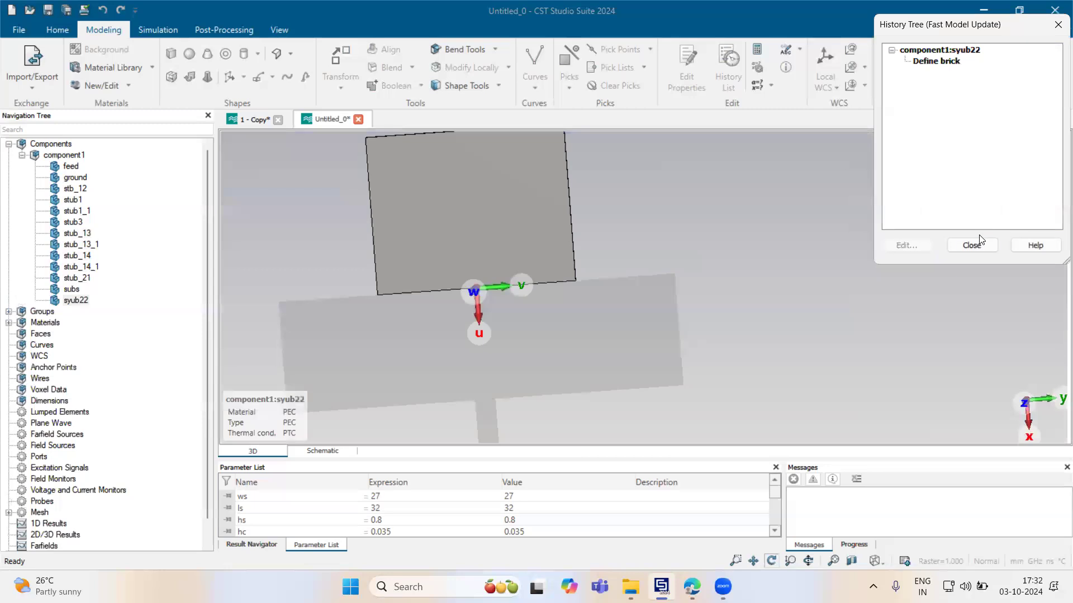
left_click(978, 242)
Turn off the local WCS and compare the stub layout with the reference project 1 - Copy
scroll(481, 274, "down", 5)
double_click(504, 172)
scroll(485, 264, "down", 5)
scroll(485, 277, "up", 4)
left_click(825, 62)
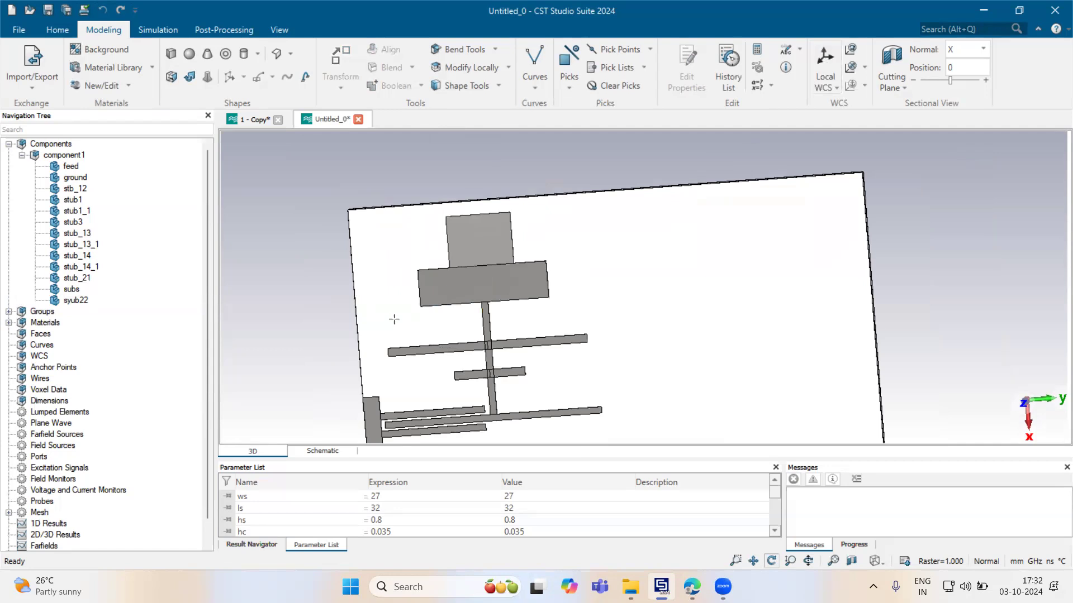
left_click(255, 119)
key("ctrl+Tab")
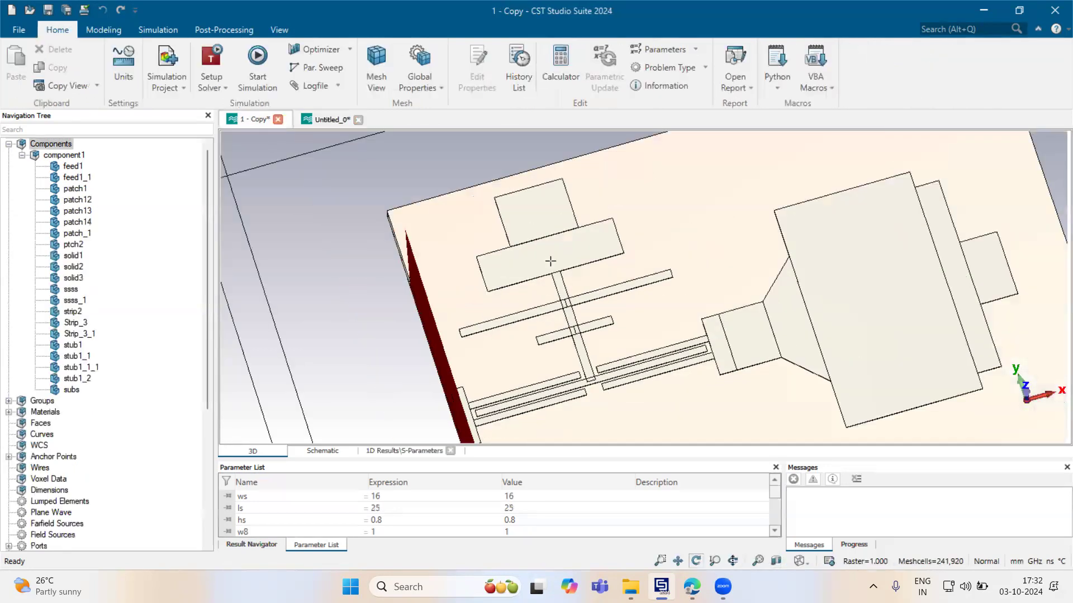
scroll(558, 296, "down", 2)
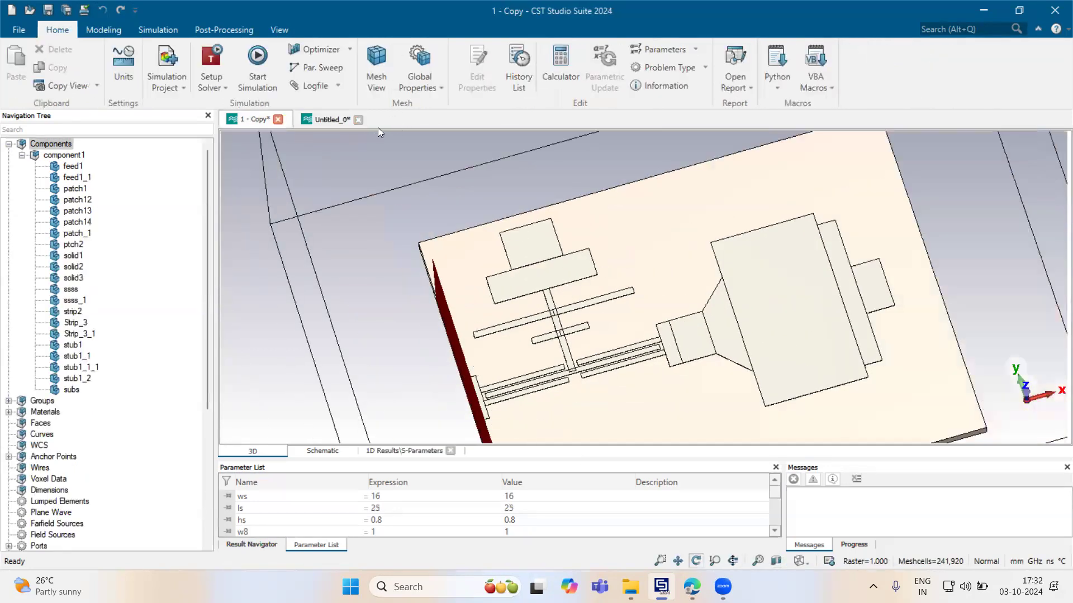
left_click(326, 124)
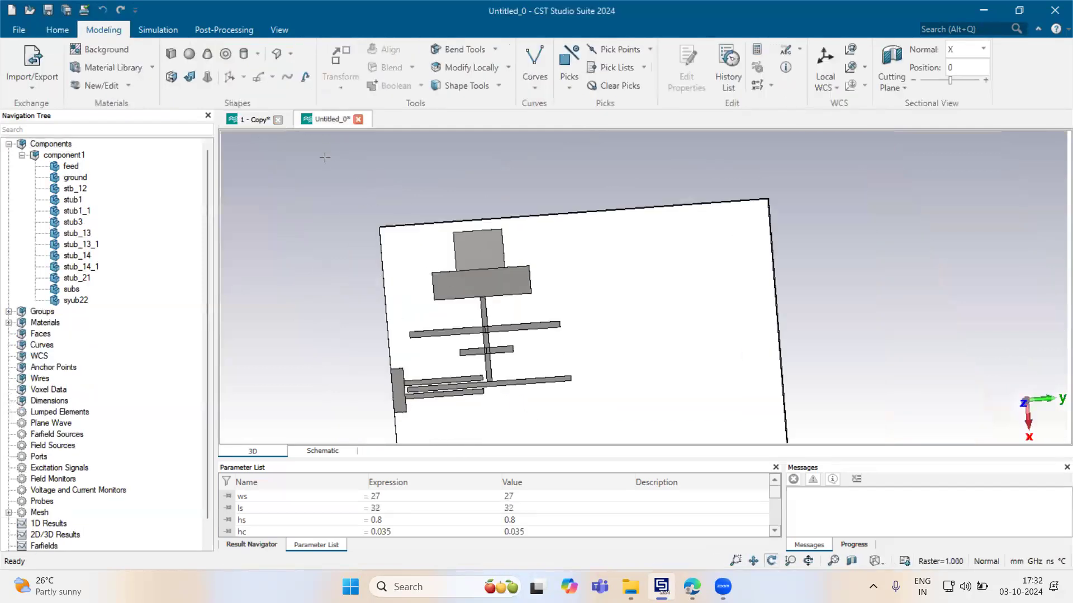
left_click(256, 120)
left_click(320, 120)
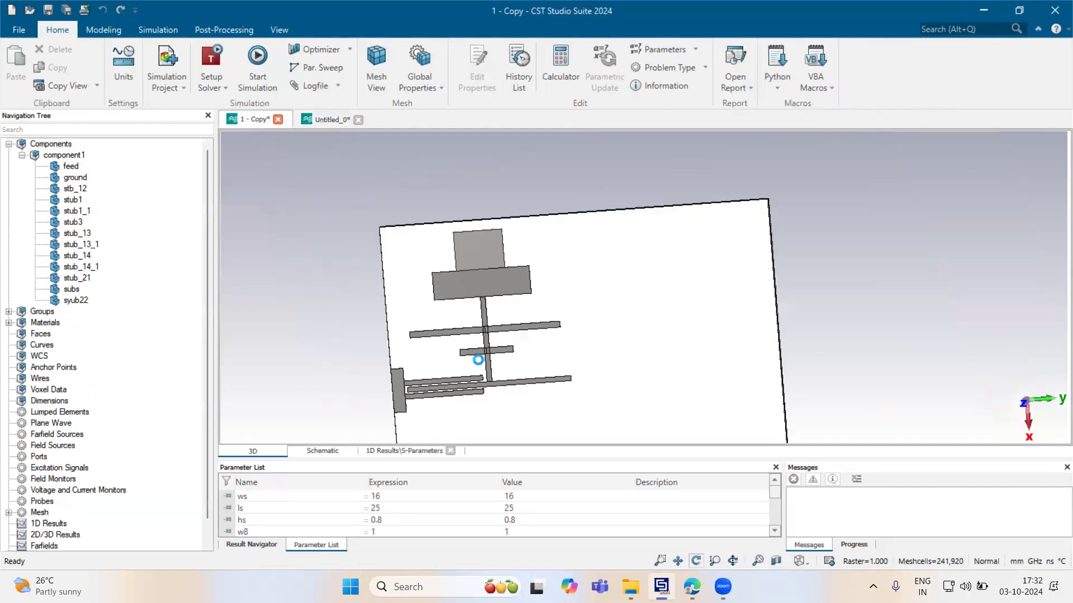
Pick the centre of the long middle strip's top face and align the local WCS with it
scroll(490, 389, "up", 3)
key("e")
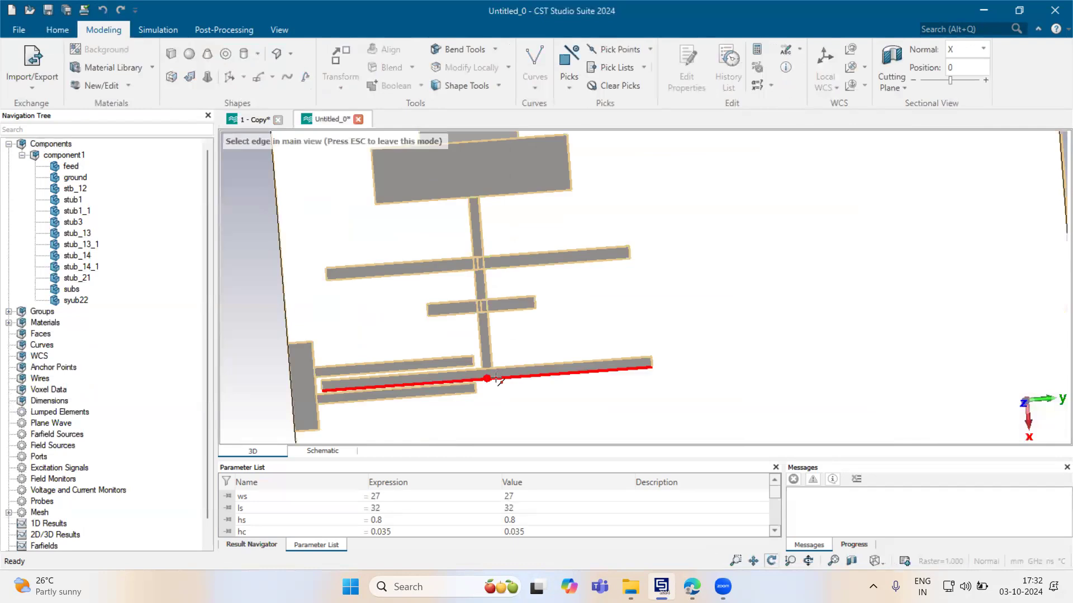
left_click(497, 375)
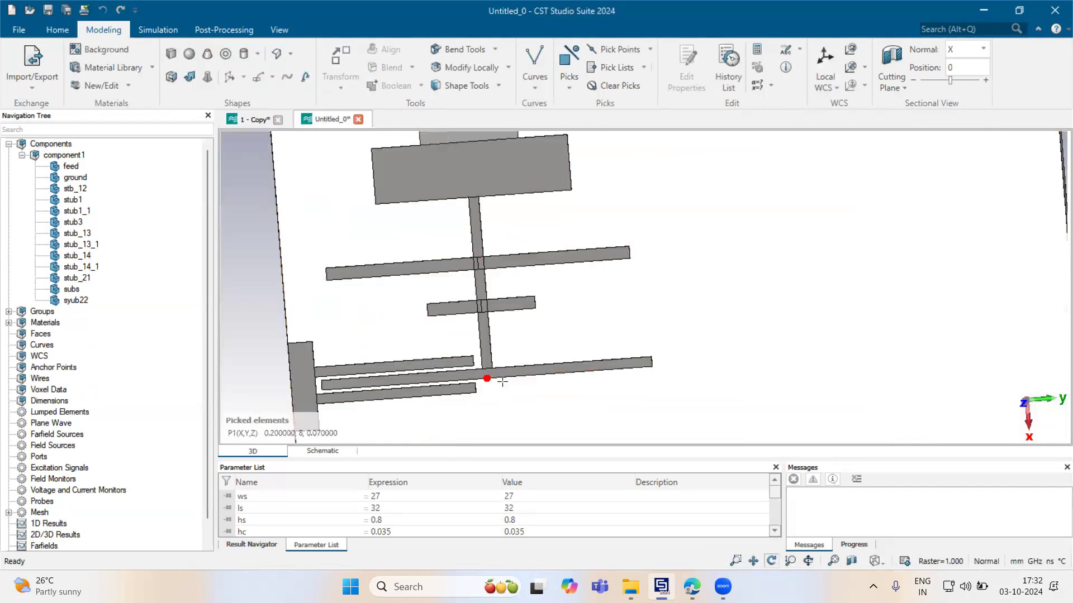
key("m")
left_click(501, 373)
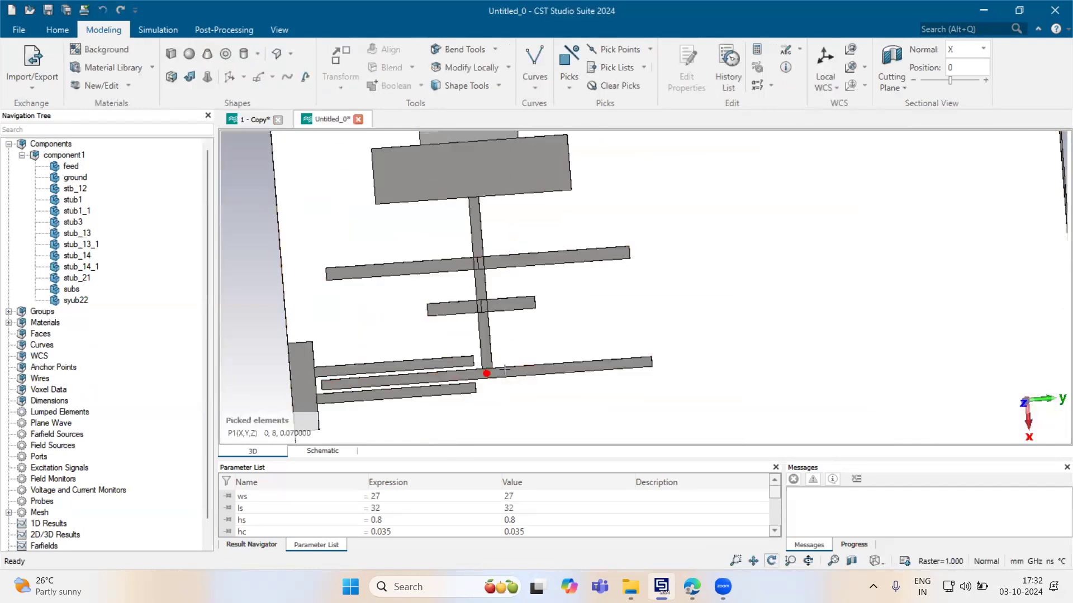
left_click(851, 68)
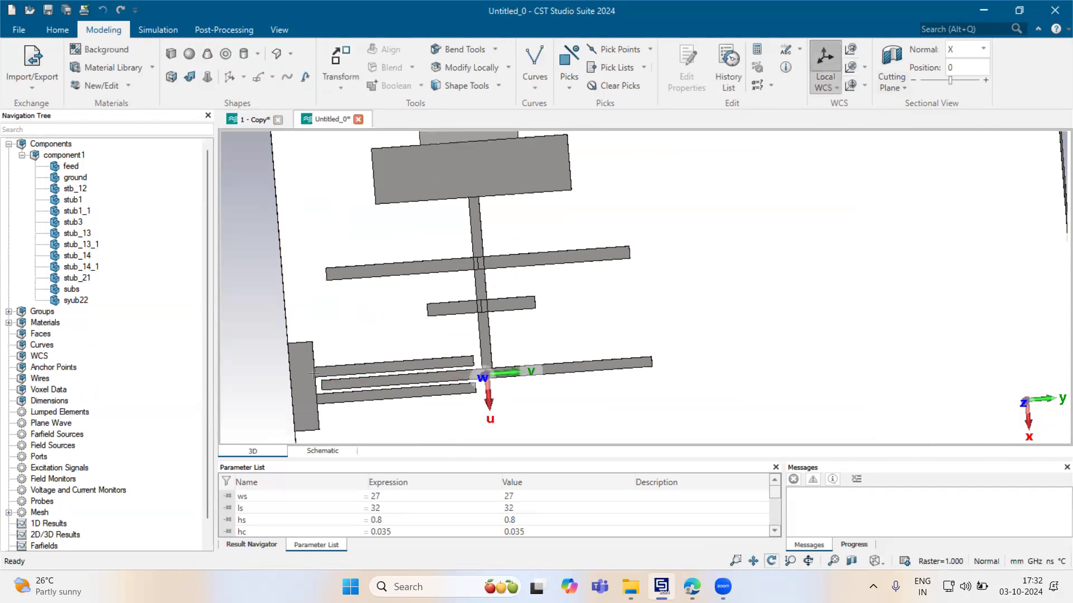
Mirror a copy of the feed and its two parallel stubs across the plane with normal V = 1
left_click(348, 365, "shift")
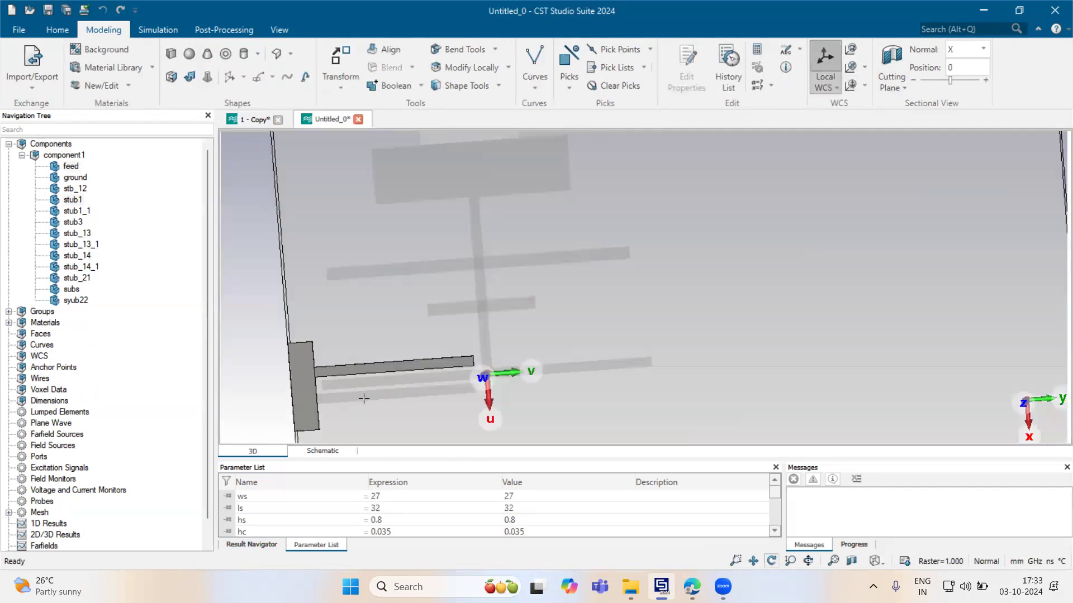
left_click(364, 398, "shift")
key("ctrl+t")
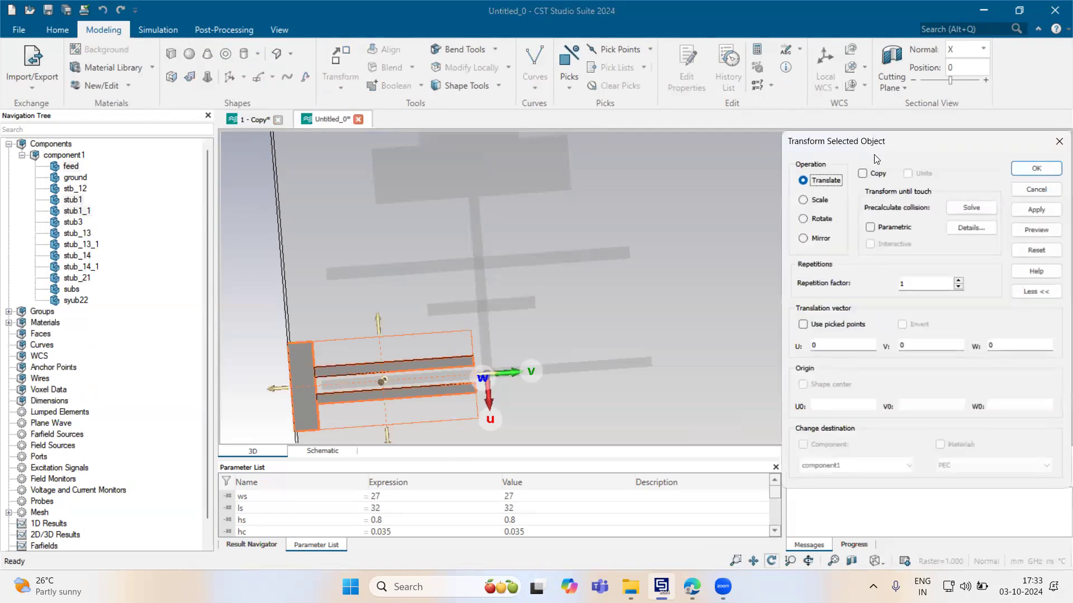
left_click(816, 240)
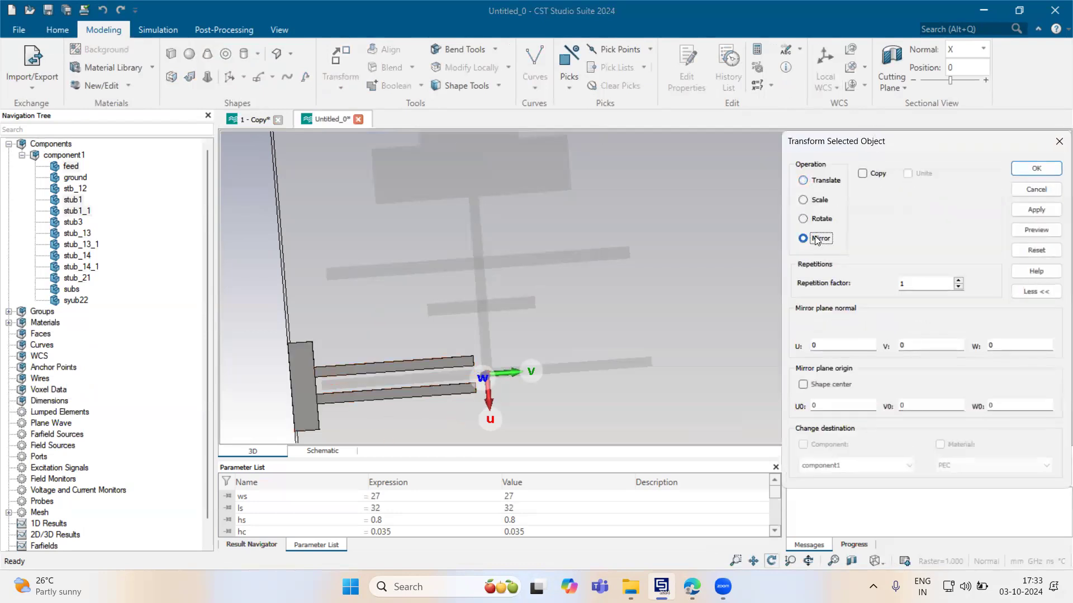
double_click(920, 348)
type("1")
left_click(1033, 230)
mouse_move(634, 237)
left_mouse_down()
mouse_move(616, 237)
mouse_move(647, 237)
left_mouse_up()
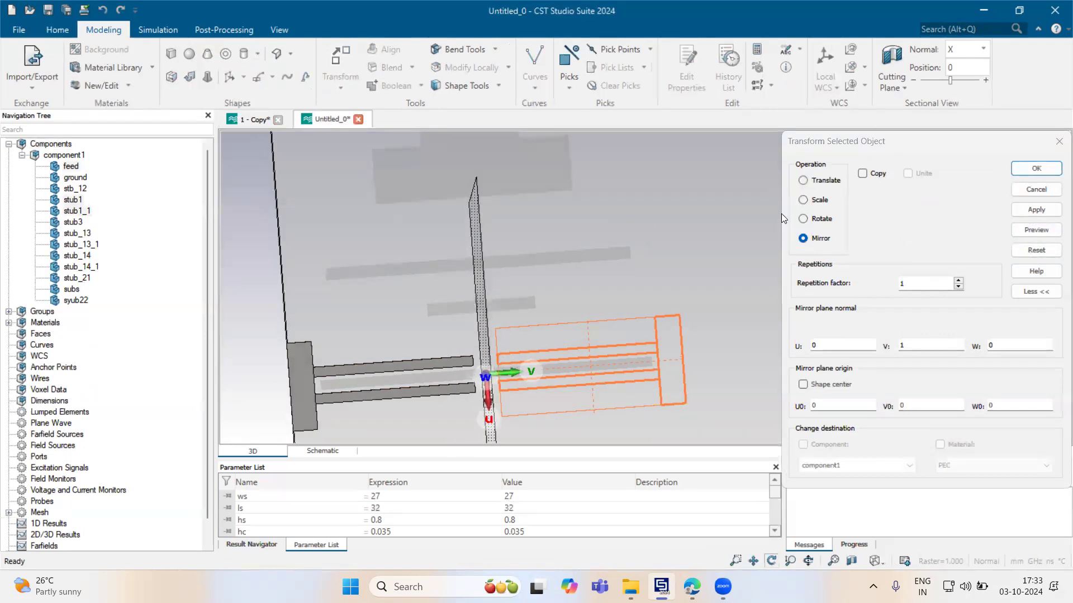
left_click(862, 173)
left_click(1023, 166)
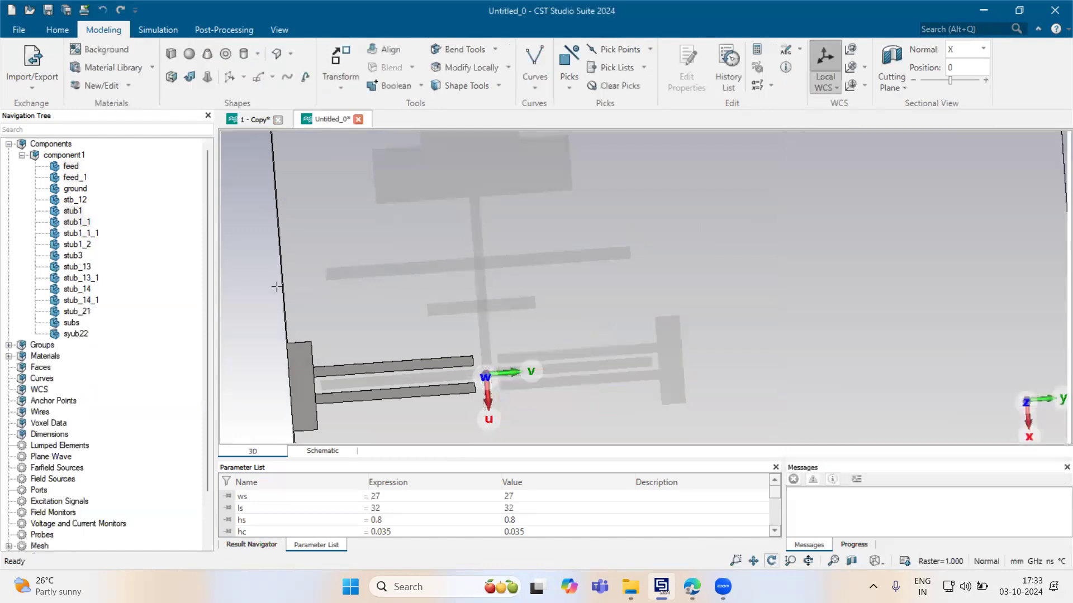
left_click(266, 284)
In the reference project, pick the long edge of the patch section next to the mirrored feed to check its length
scroll(450, 286, "down", 4)
scroll(479, 306, "up", 2)
left_click(253, 120)
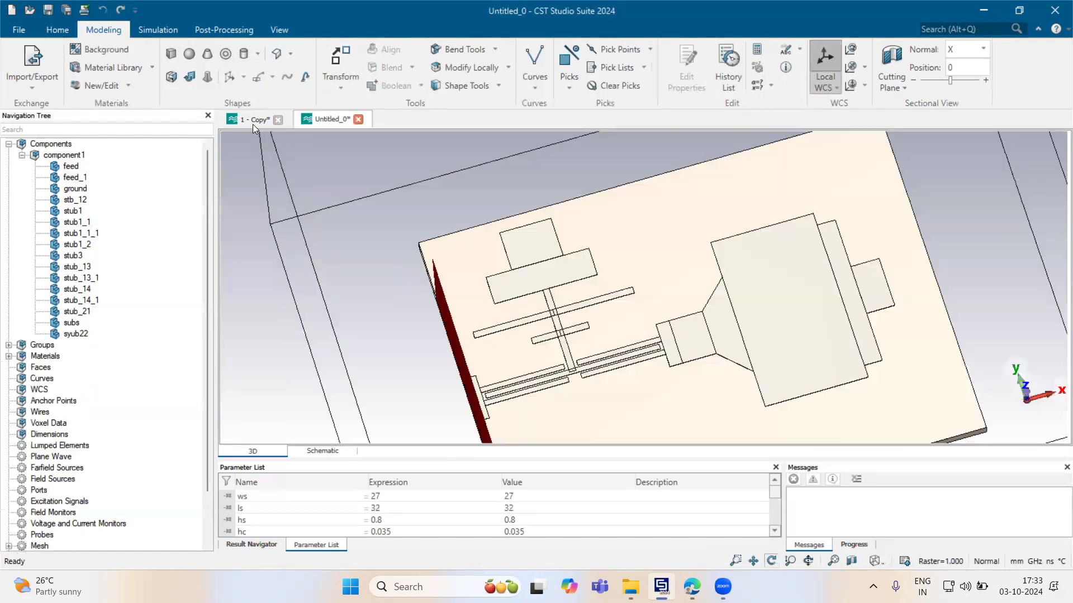
scroll(661, 333, "up", 1)
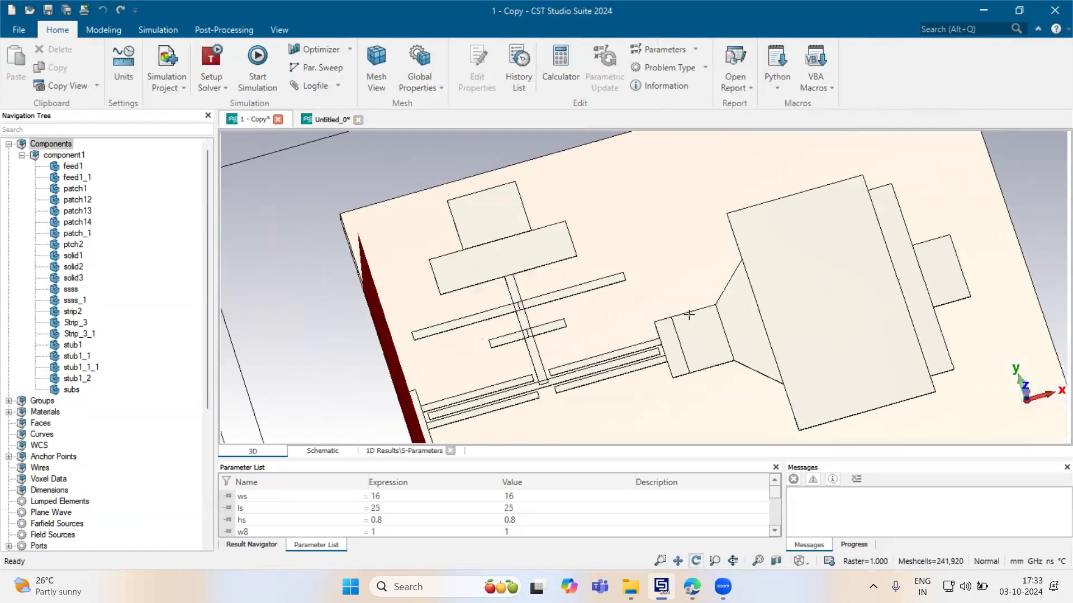
key("e")
double_click(688, 311)
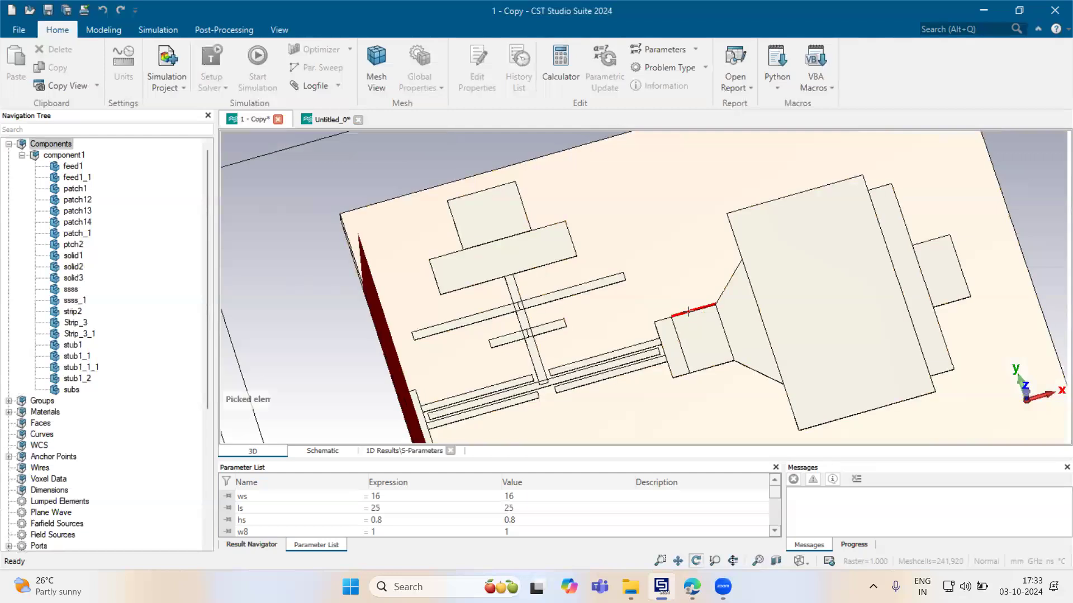
key("Escape")
left_click(317, 120)
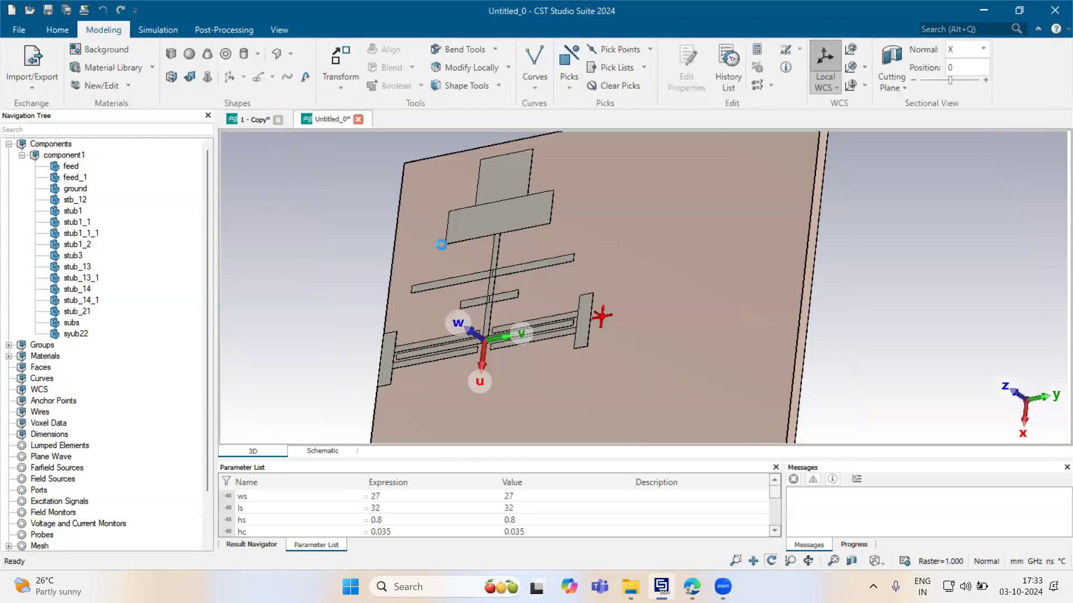
Extrude the outer side face of feed_1 by 2.25, keeping the name solid1 and PEC material
scroll(537, 303, "up", 3)
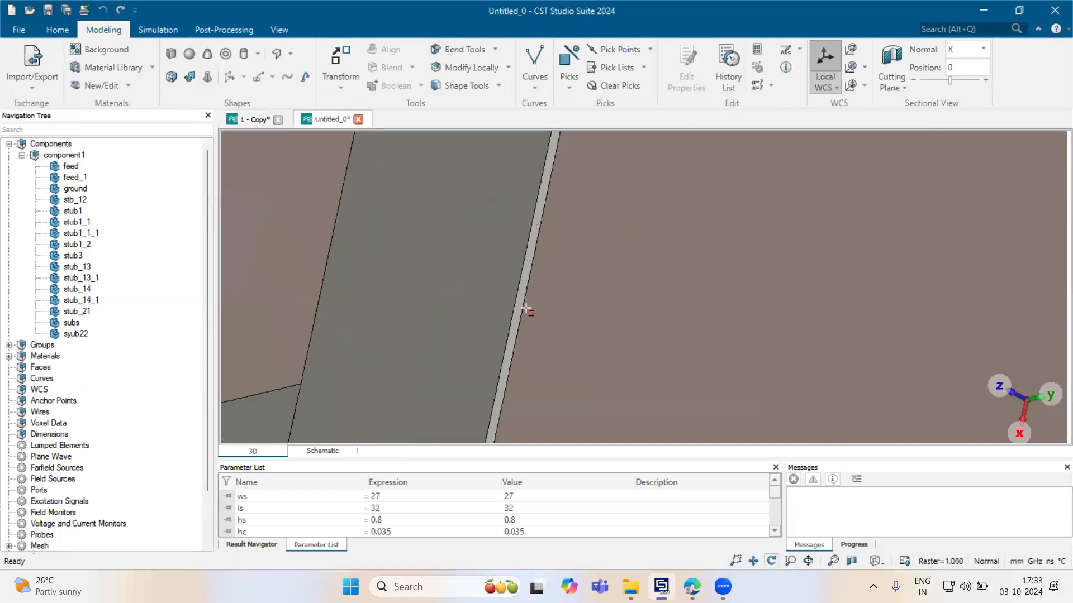
double_click(521, 306)
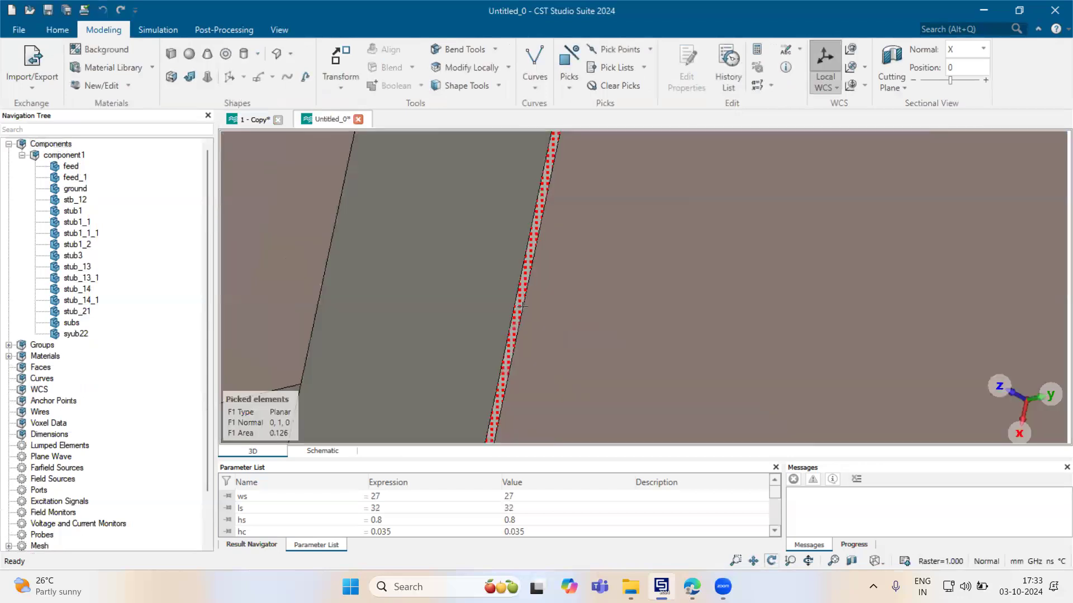
left_click(171, 76)
key("Tab")
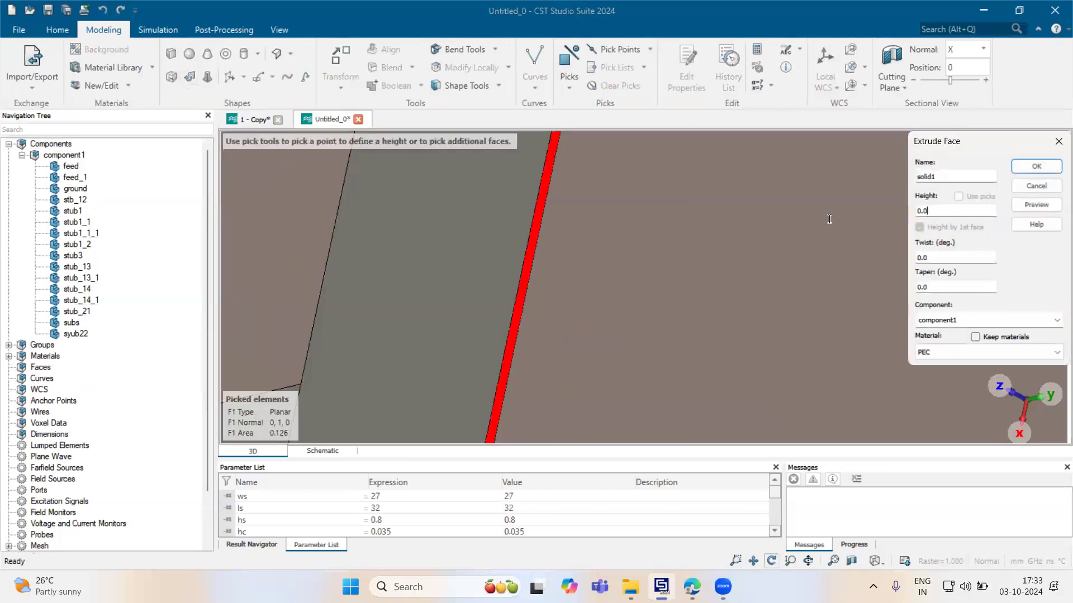
type("2.25")
key("Return")
scroll(695, 289, "down", 3)
scroll(696, 289, "down", 10)
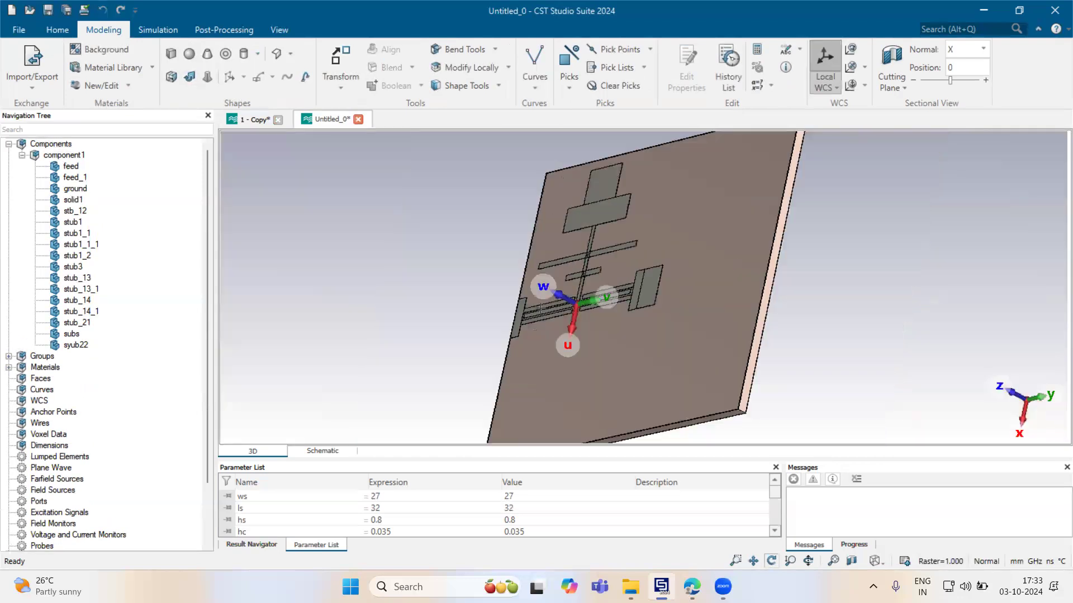
Check the reference patch, pick the midpoint of solid1's outer edge and align the local WCS with it
left_click_drag(673, 342, 720, 341)
left_click(237, 124)
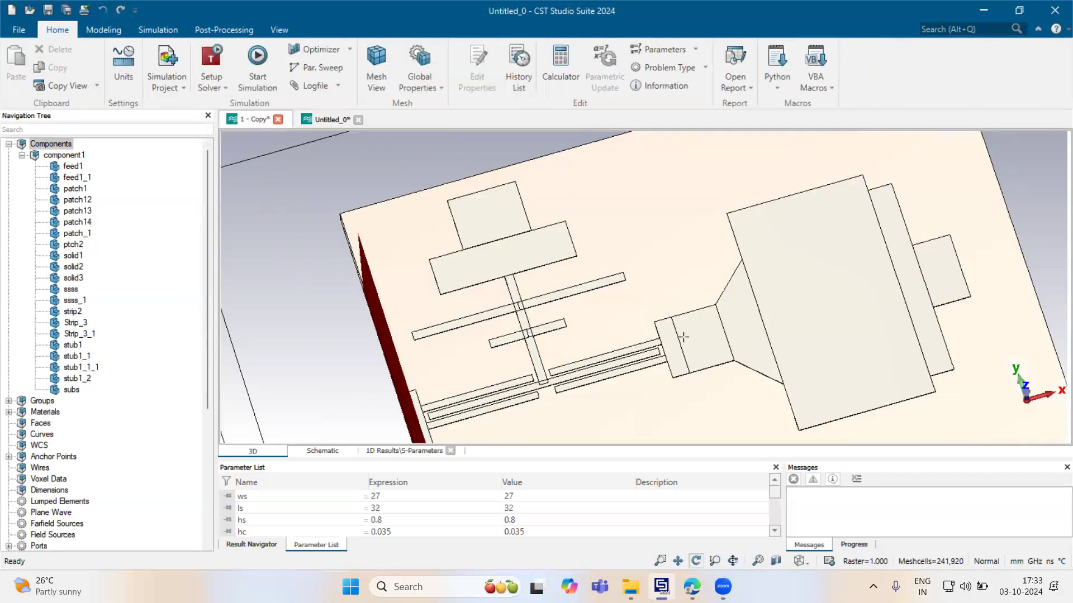
key("space")
left_click(332, 120)
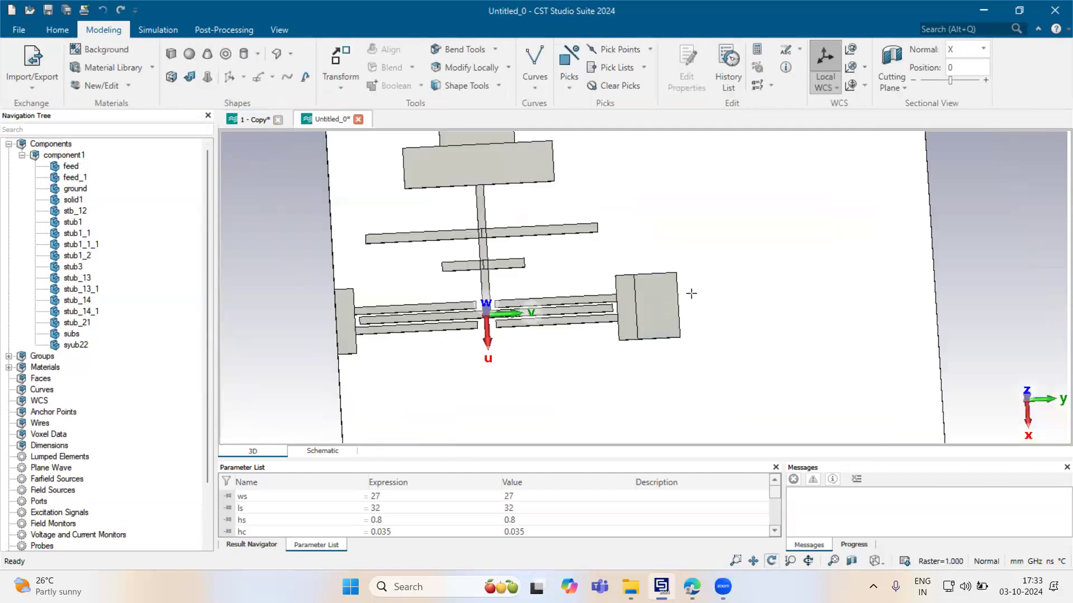
key("m")
double_click(681, 302)
left_click(680, 302)
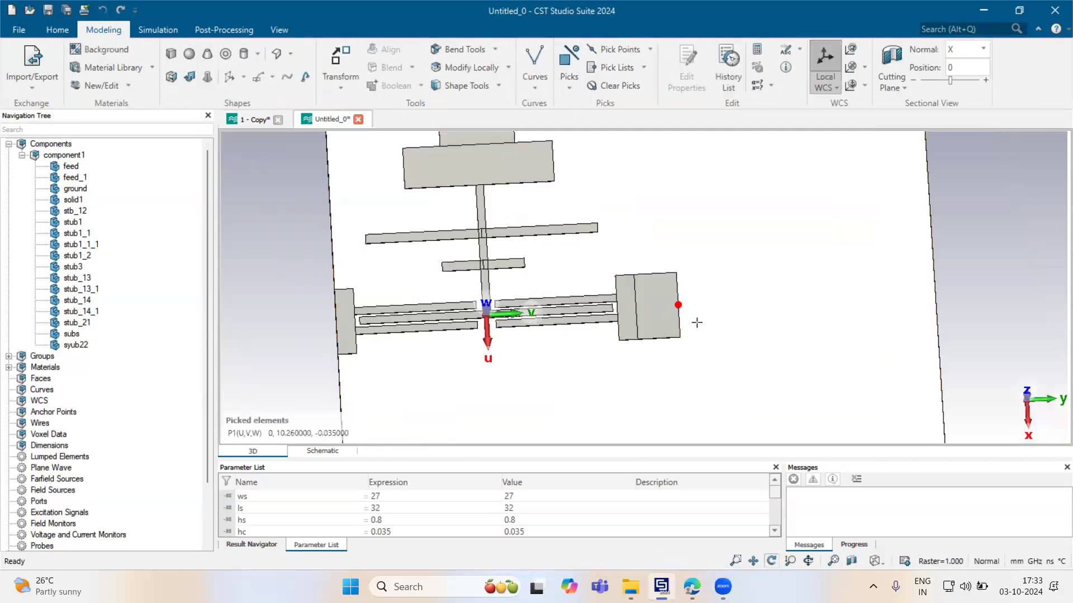
key("w")
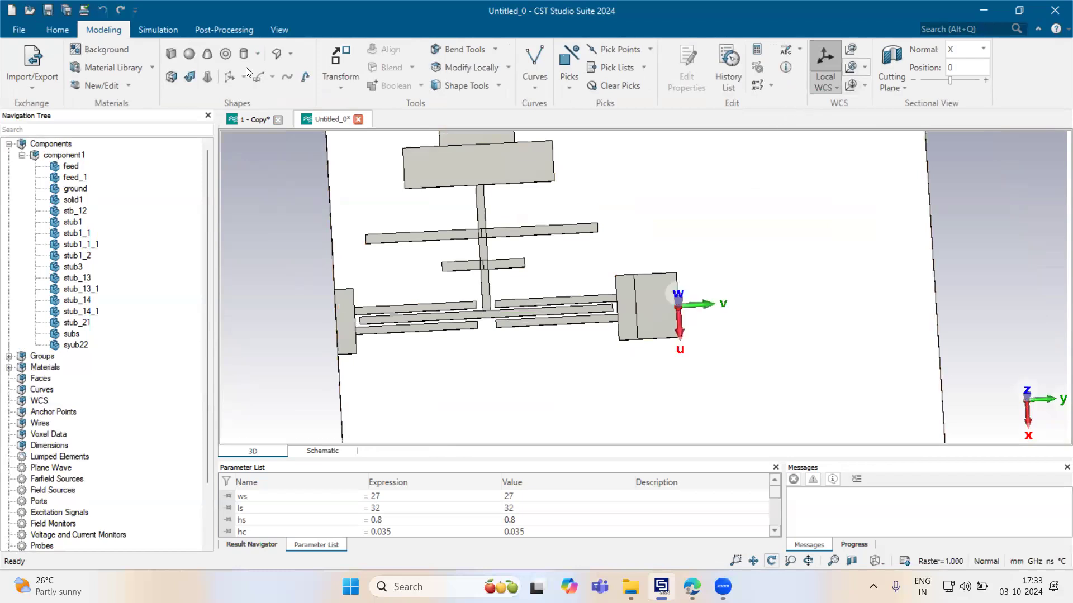
Open the numeric brick definition for a new PEC solid at the local WCS
left_click(171, 53)
key("Escape")
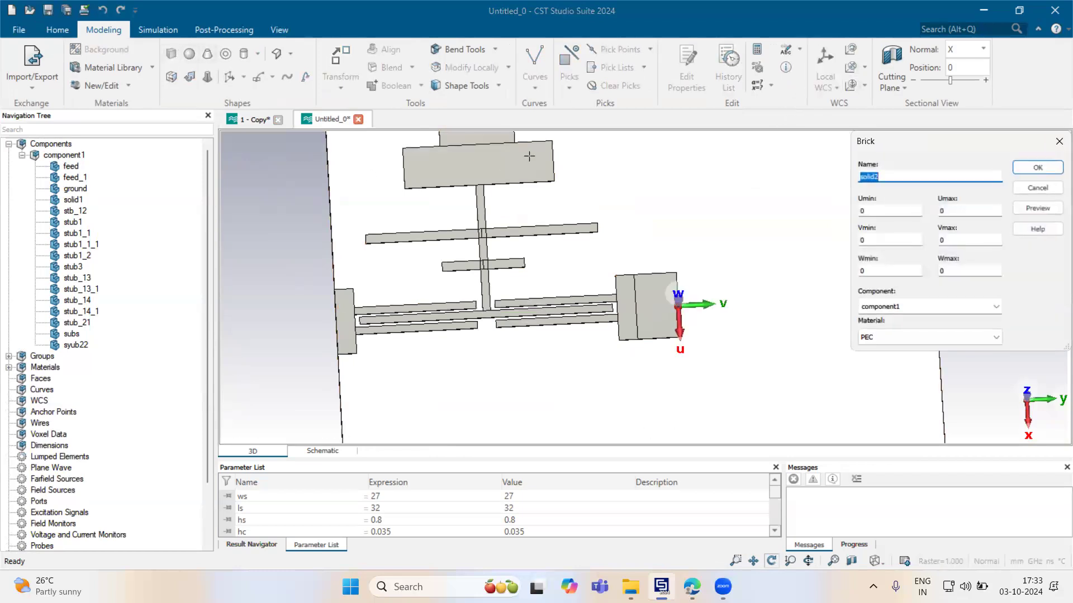
left_click_drag(925, 149, 815, 193)
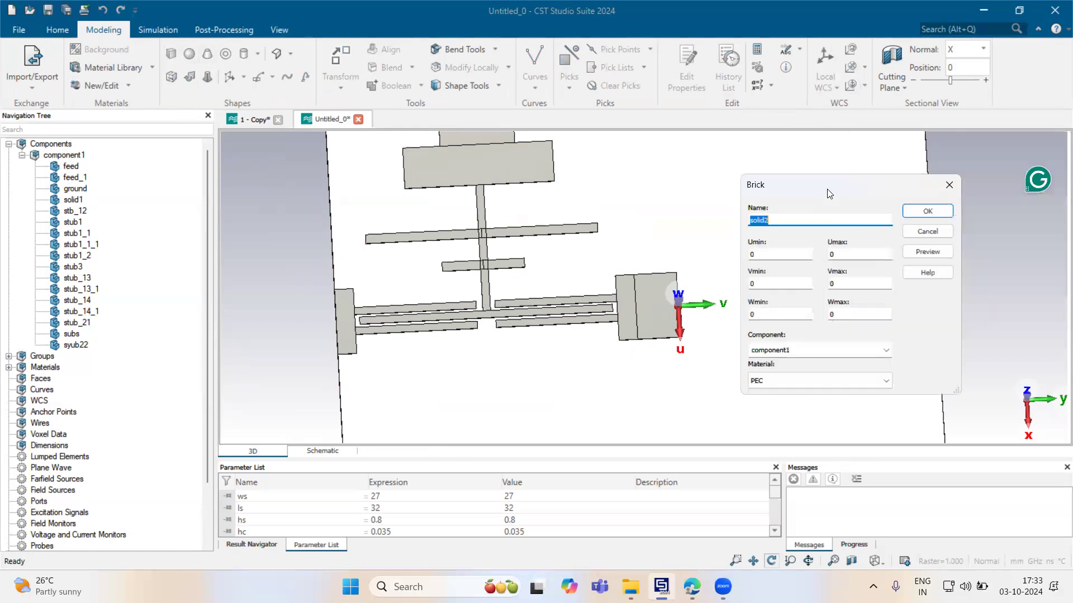
key("Tab")
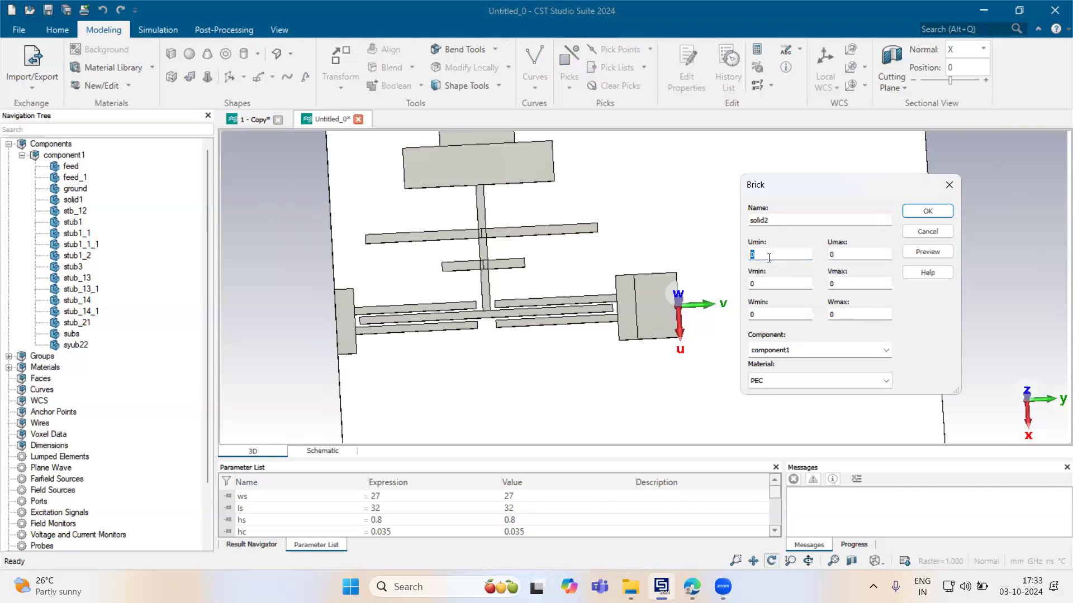
In the reference project, measure between the midpoints of the tapered section's parallel edges, then pick its short edge to check the length
left_click(261, 122)
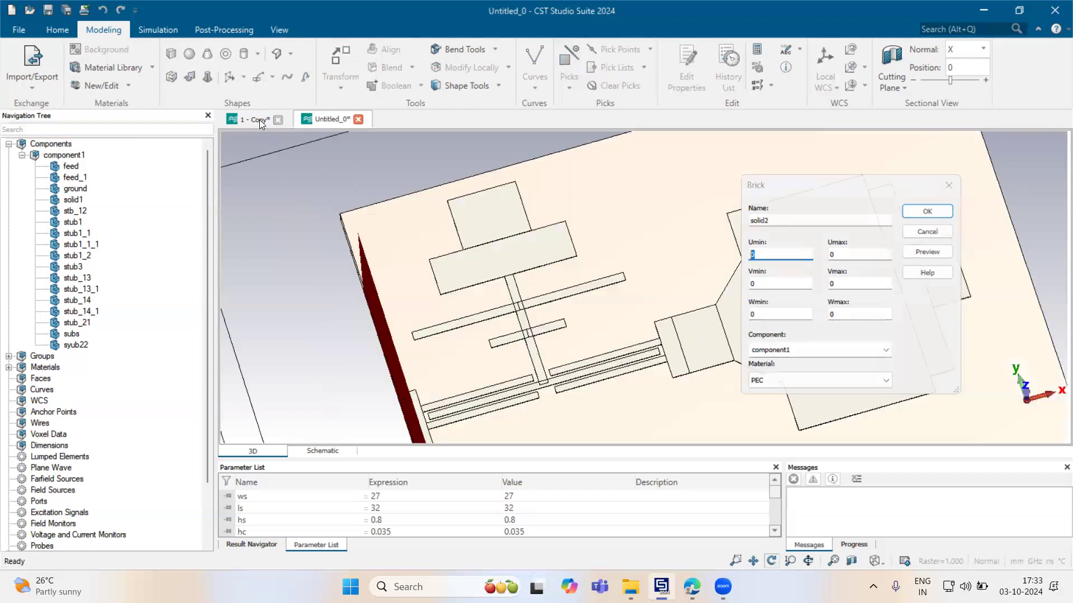
left_click_drag(718, 288, 732, 318)
key("e")
double_click(722, 330)
key("d")
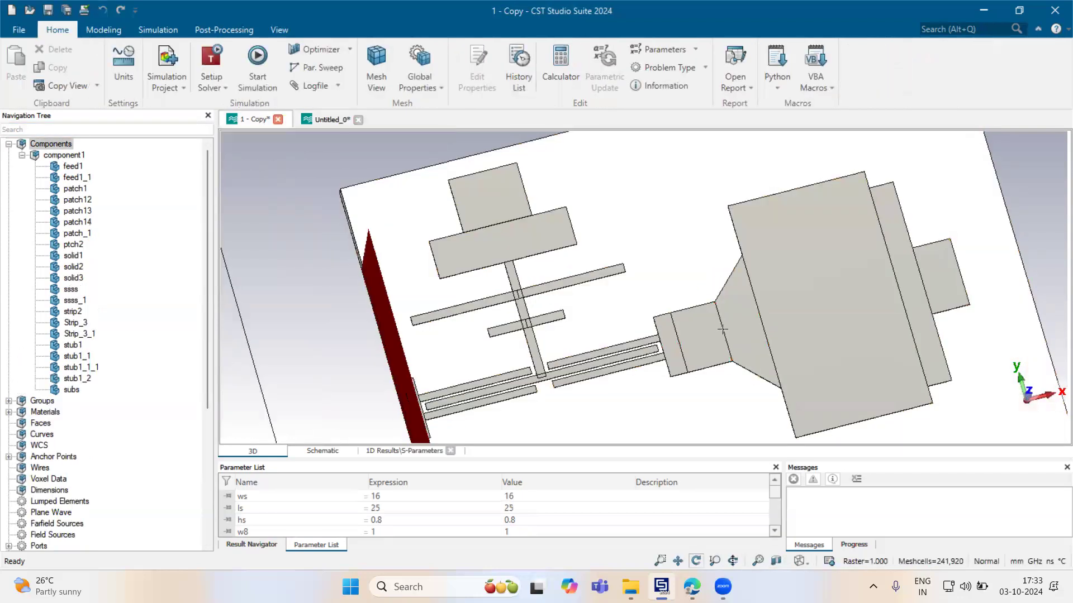
key("m")
double_click(723, 331)
key("m")
double_click(759, 304)
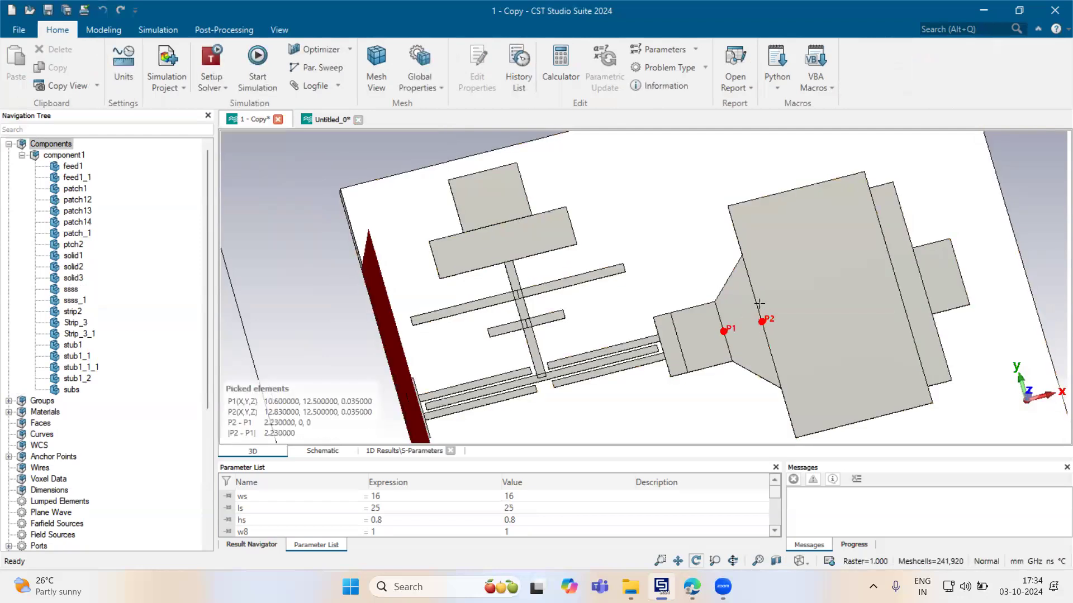
key("d")
key("e")
double_click(723, 331)
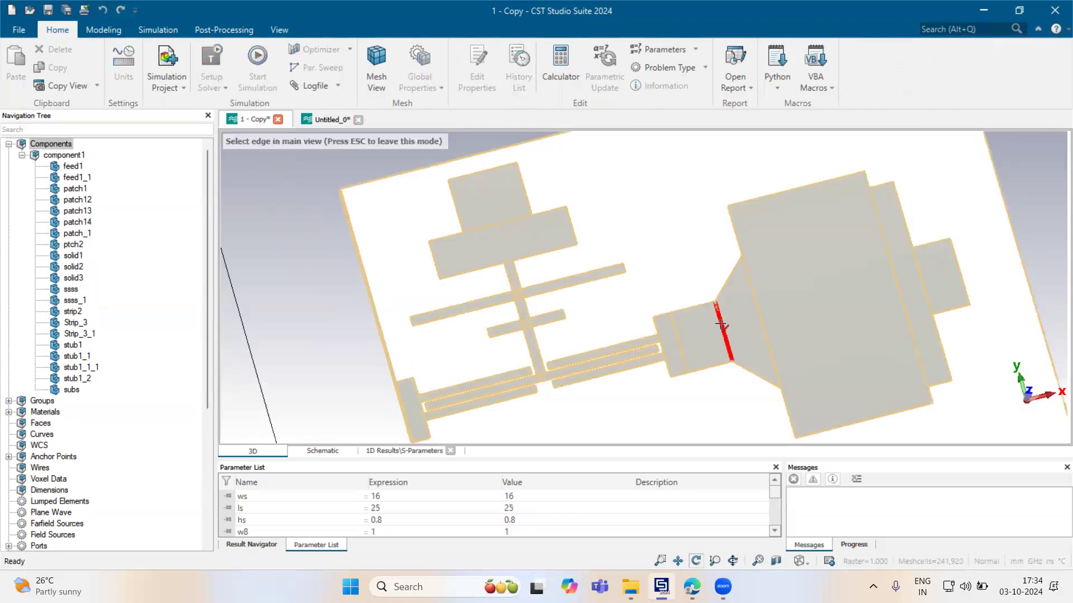
Back in the Untitled_0 project, set the new brick's U range from -3.6/2 to 3.6/2
left_click(311, 123)
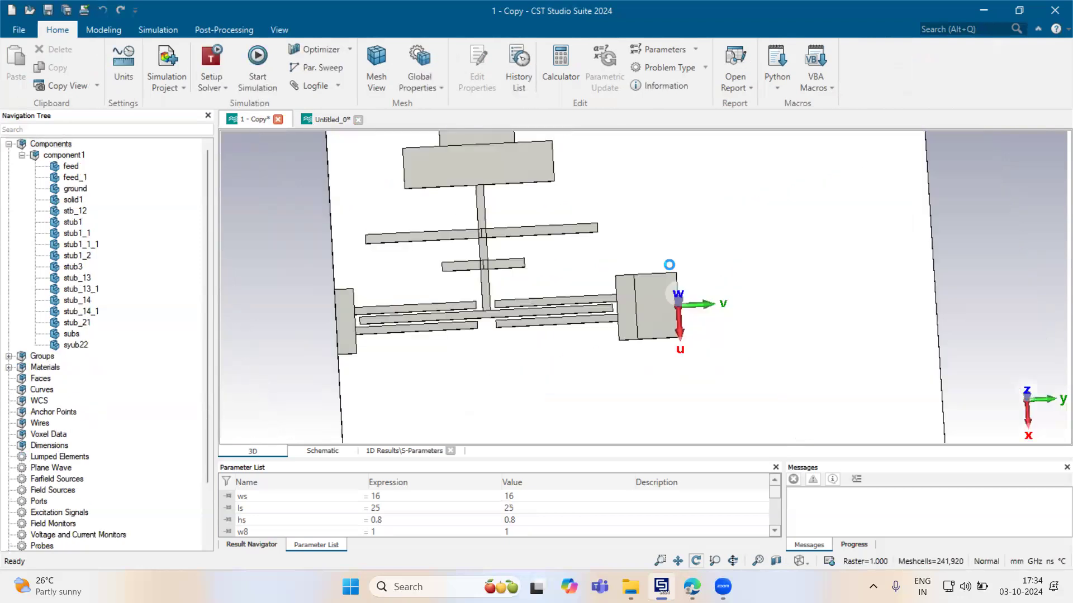
left_click(103, 30)
left_click(169, 51)
key("Escape")
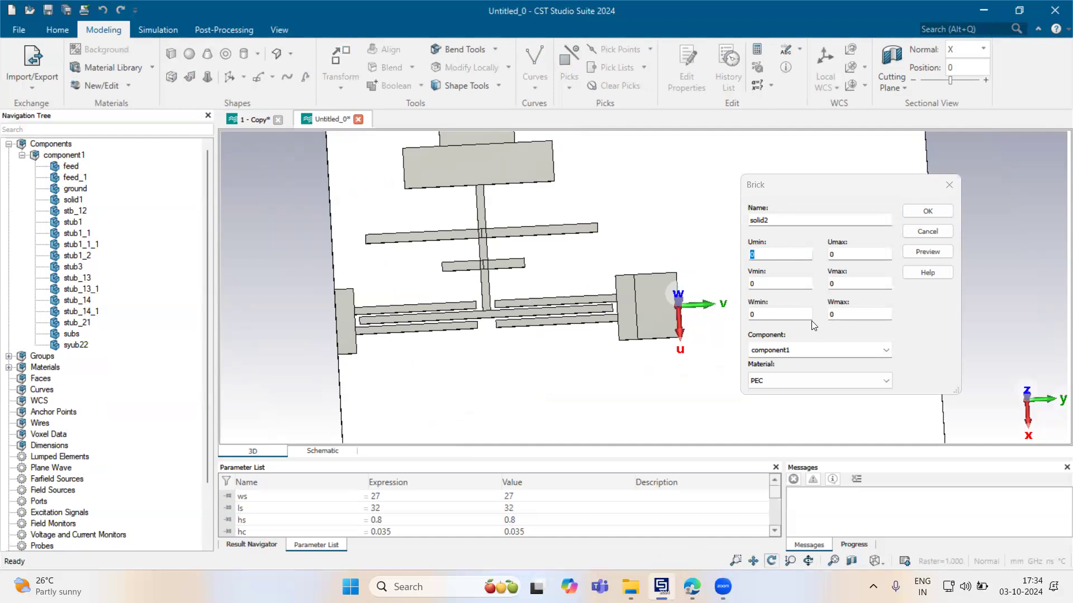
key("3")
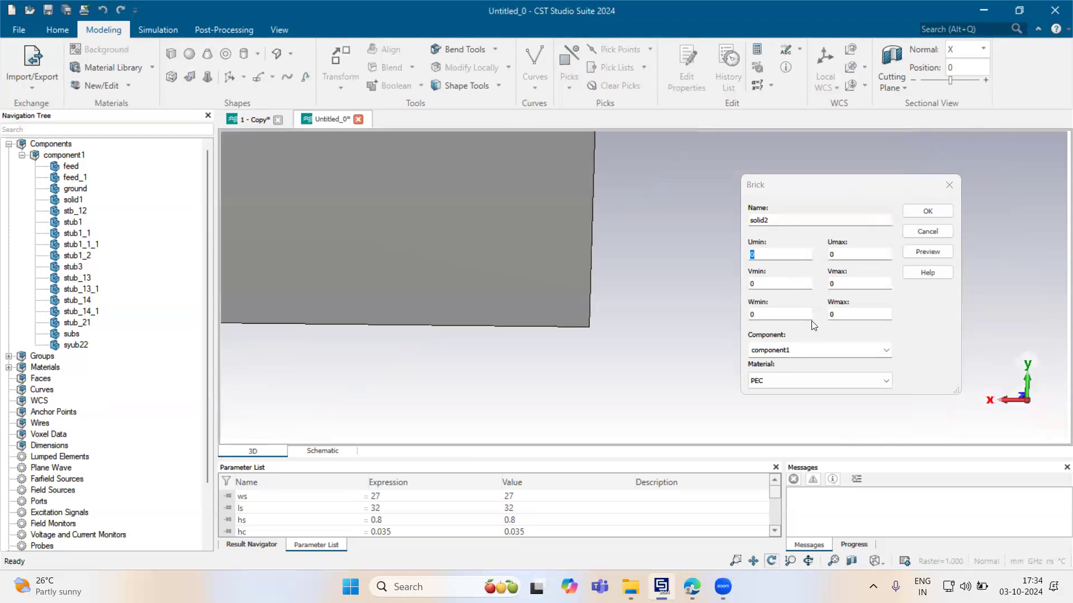
key("Num_Lock")
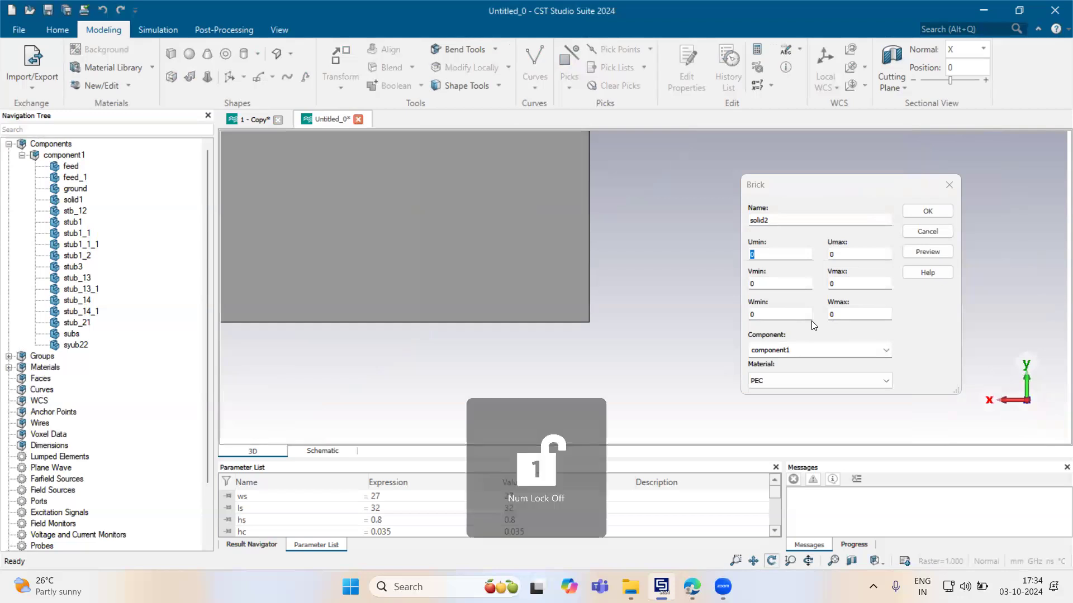
left_click(771, 255)
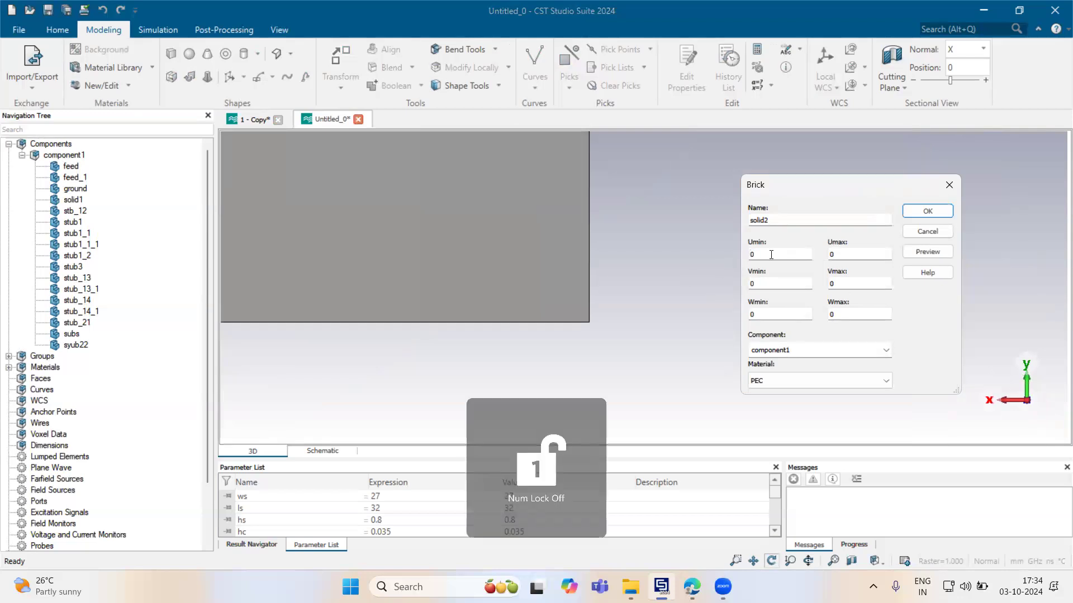
key("BackSpace")
type("\\-")
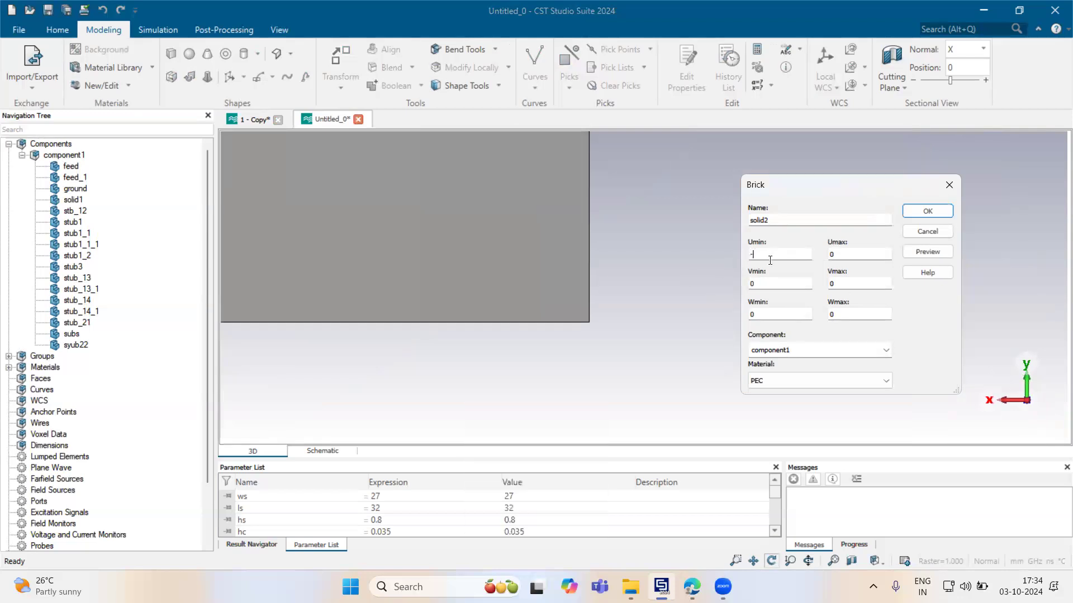
type("-")
key("Num_Lock")
type("3.6/2")
key("Tab")
type("3.6/2")
Set the brick's Vmax to 2.23 and fill in its Wmax, preview it and create solid2 in PEC
double_click(847, 284)
type("2.23")
double_click(846, 315)
type("-")
left_click(924, 255)
left_click_drag(540, 278, 774, 297)
scroll(681, 311, "up", 8)
scroll(674, 317, "up", 6)
scroll(519, 321, "down", 5)
left_click(926, 212)
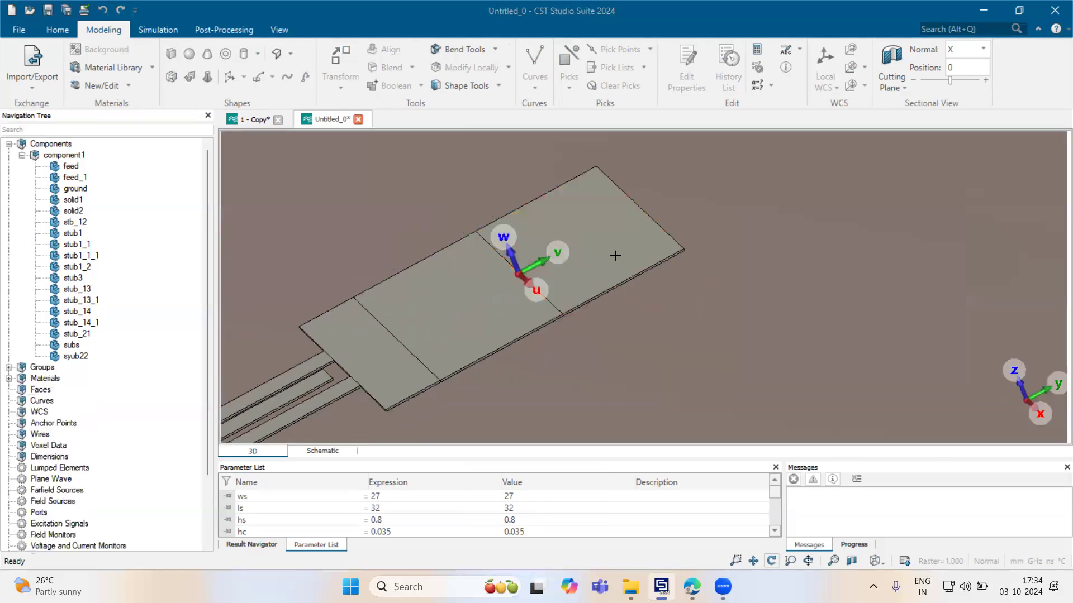
Pick the two short vertical corner edges of solid2 on the side adjoining solid1
left_click_drag(524, 345, 525, 391)
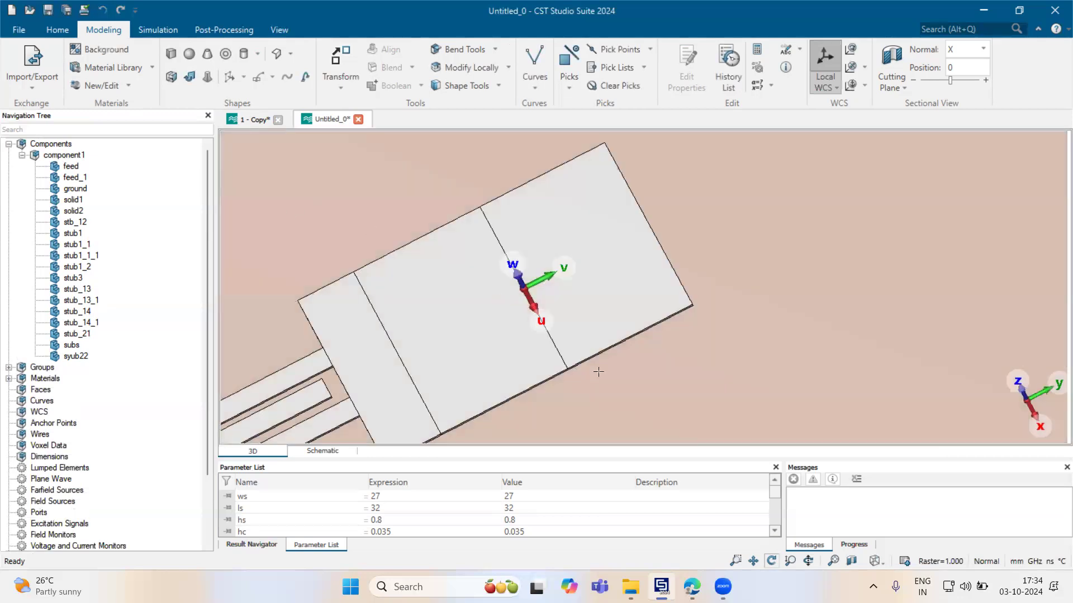
left_click(254, 119)
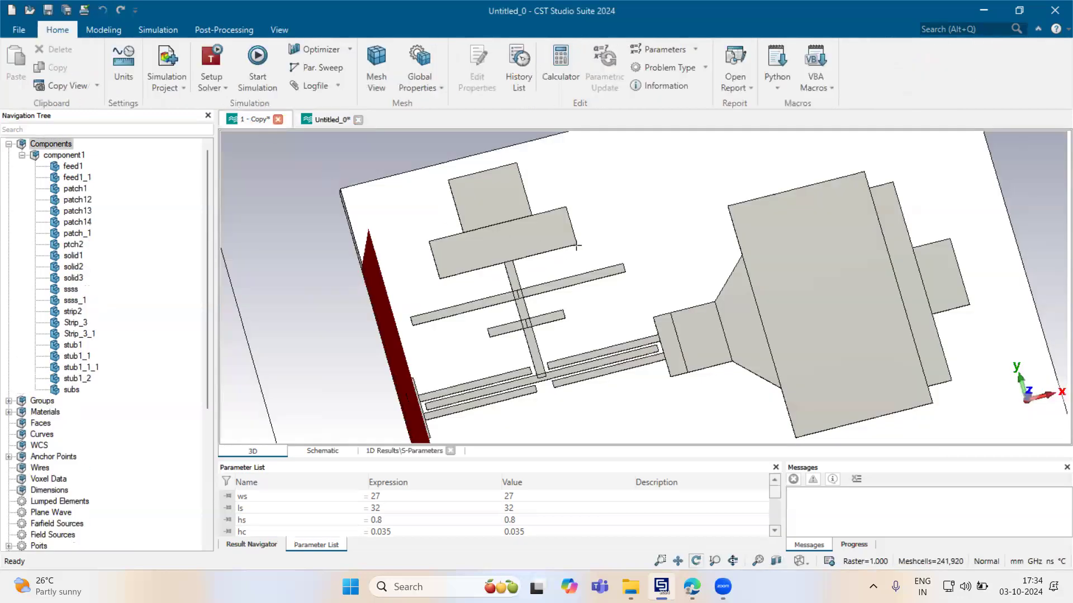
left_click(311, 119)
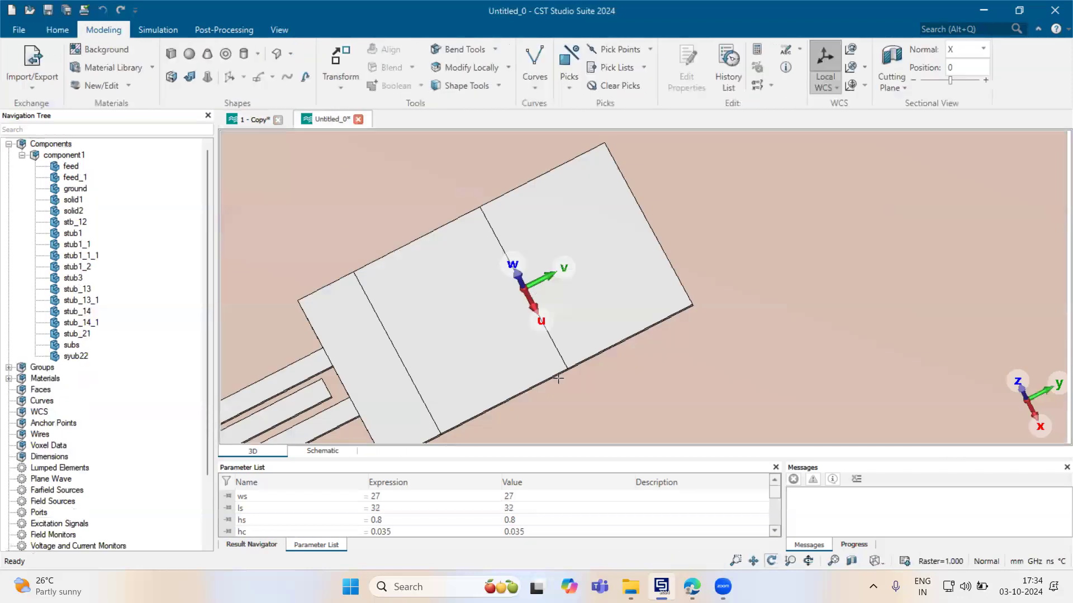
scroll(486, 286, "up", 5)
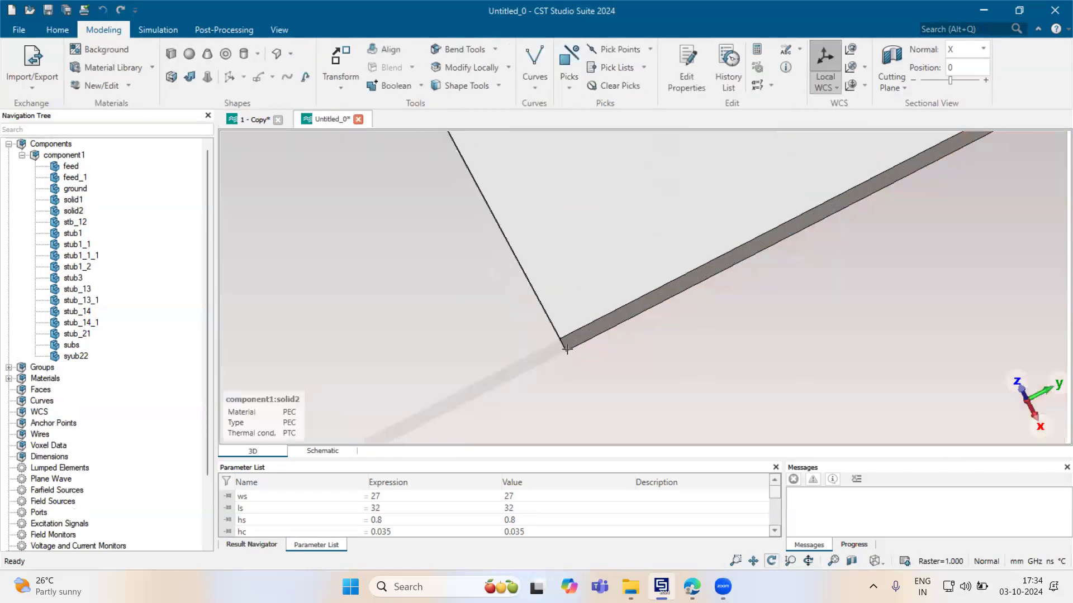
key("e")
left_click(564, 343)
scroll(596, 354, "down", 6)
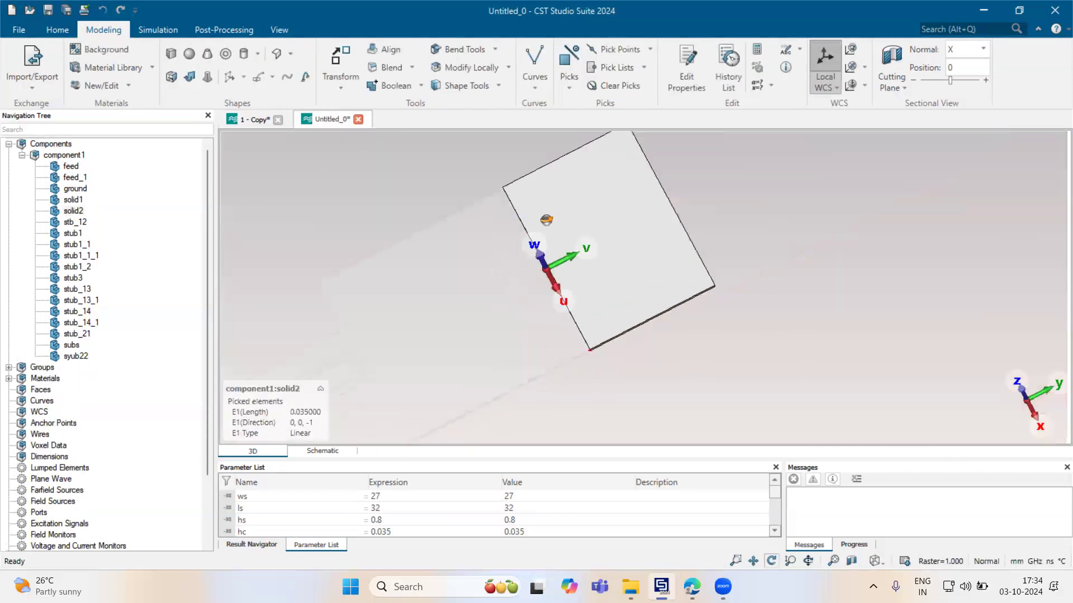
left_click_drag(546, 221, 603, 237)
scroll(479, 178, "up", 5)
key("e")
left_click(469, 201)
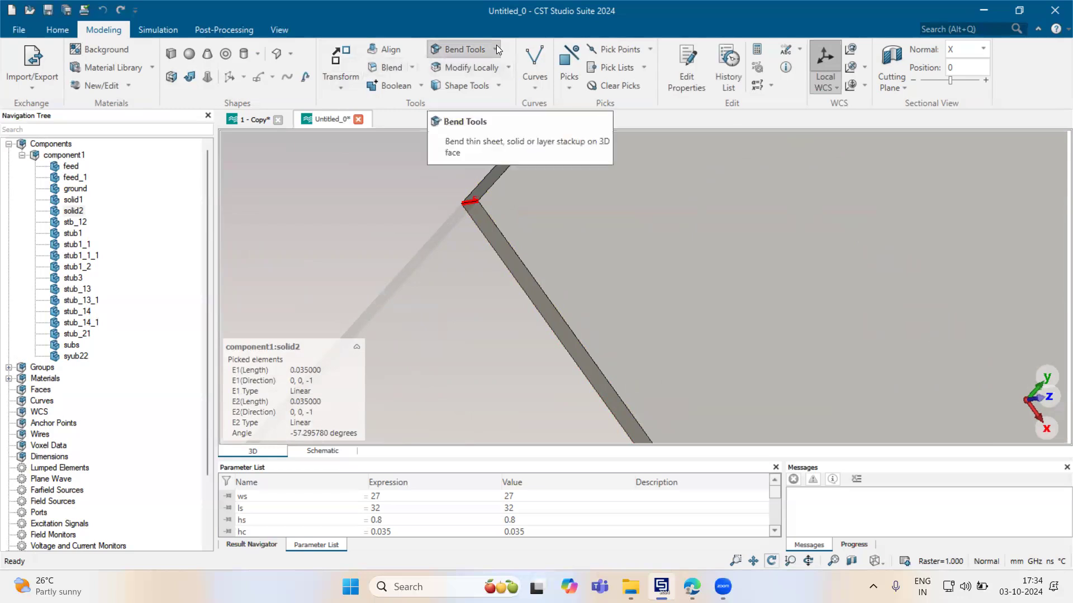
In the reference project, examine the brick definition of the tapered section patch_1 and close it
left_click(254, 119)
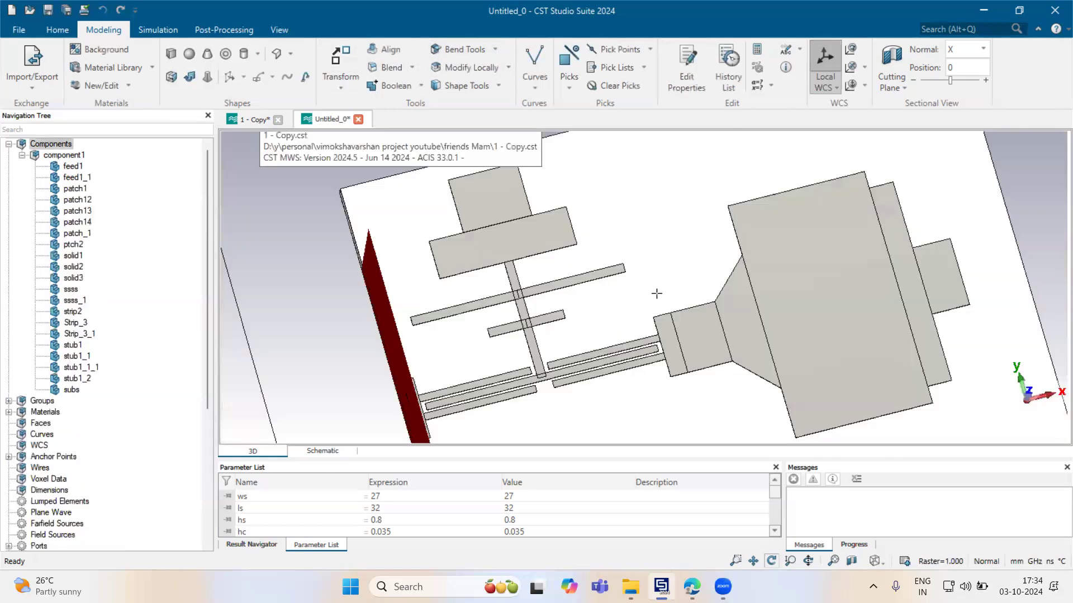
right_click(791, 432)
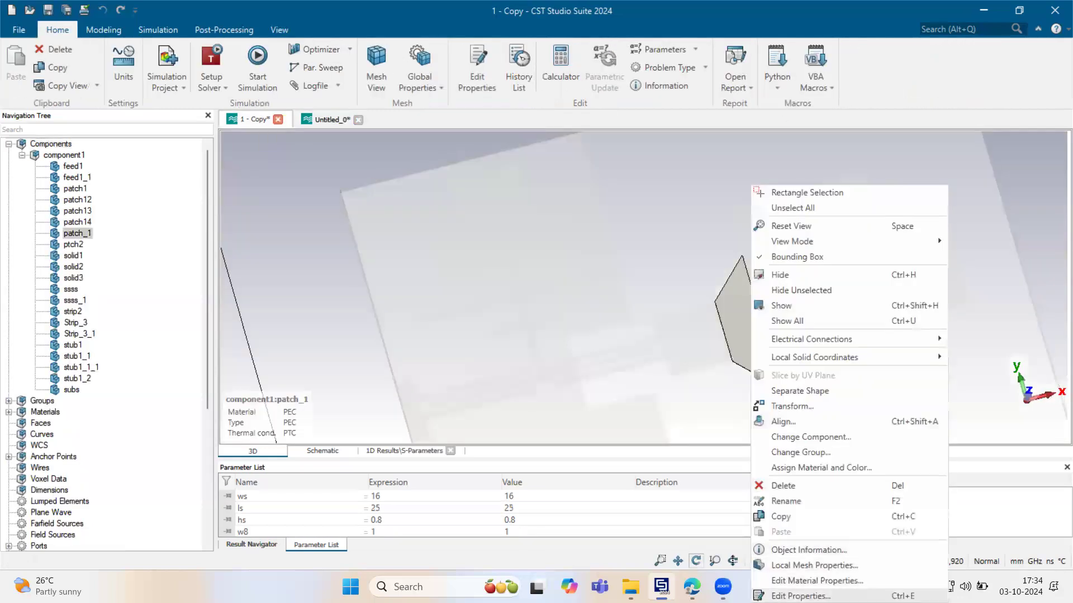
left_click(800, 596)
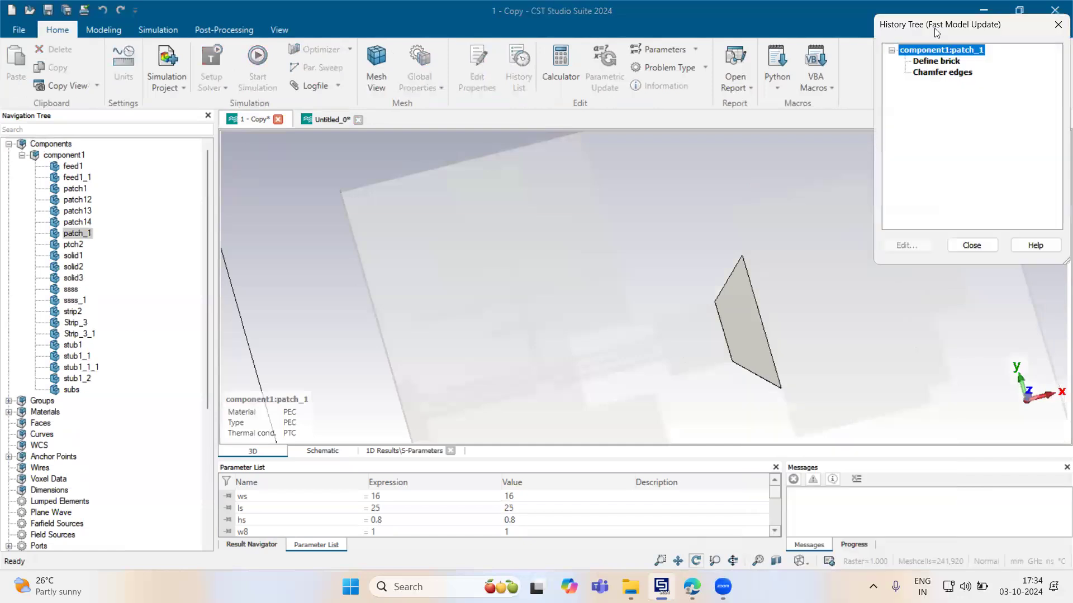
double_click(935, 60)
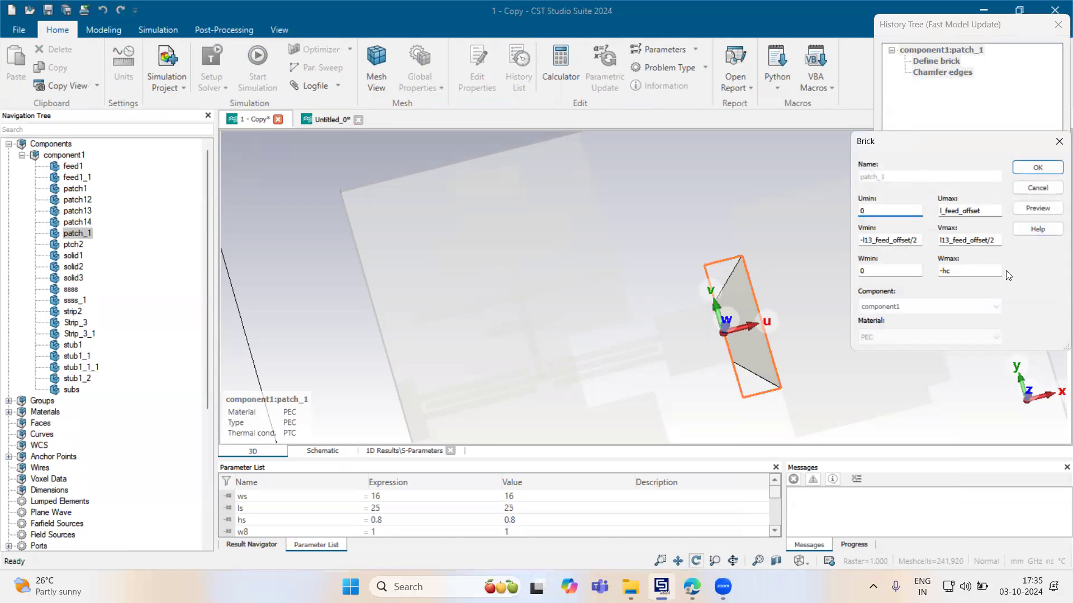
key("Escape")
key("Escape")
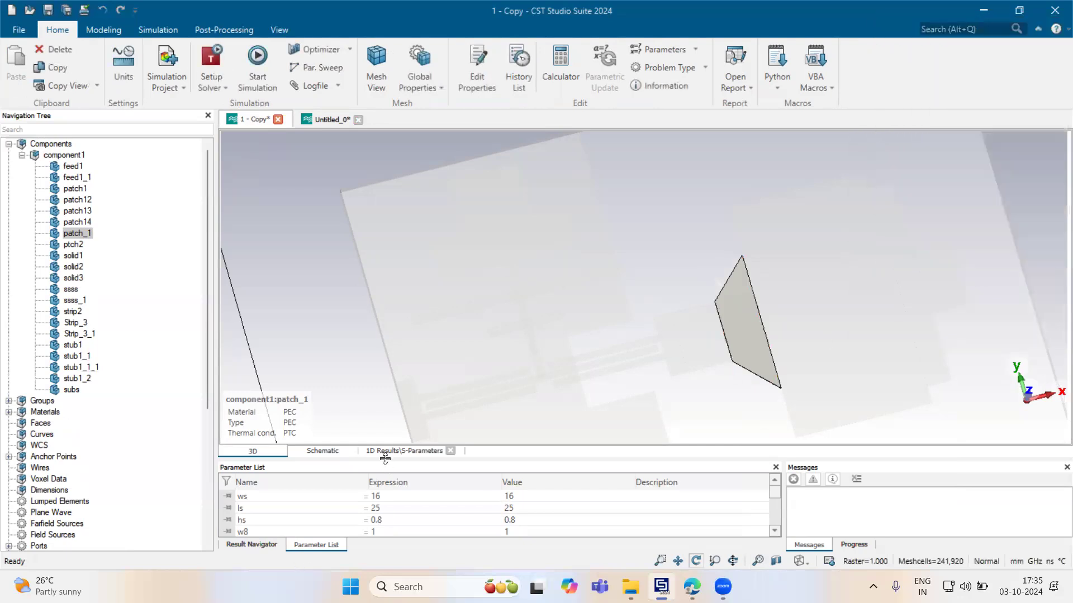
Enlarge the parameter list and look up the l_feed_offset and l13_feed_offset parameters of the reference project
left_click_drag(384, 460, 381, 288)
scroll(324, 413, "down", 6)
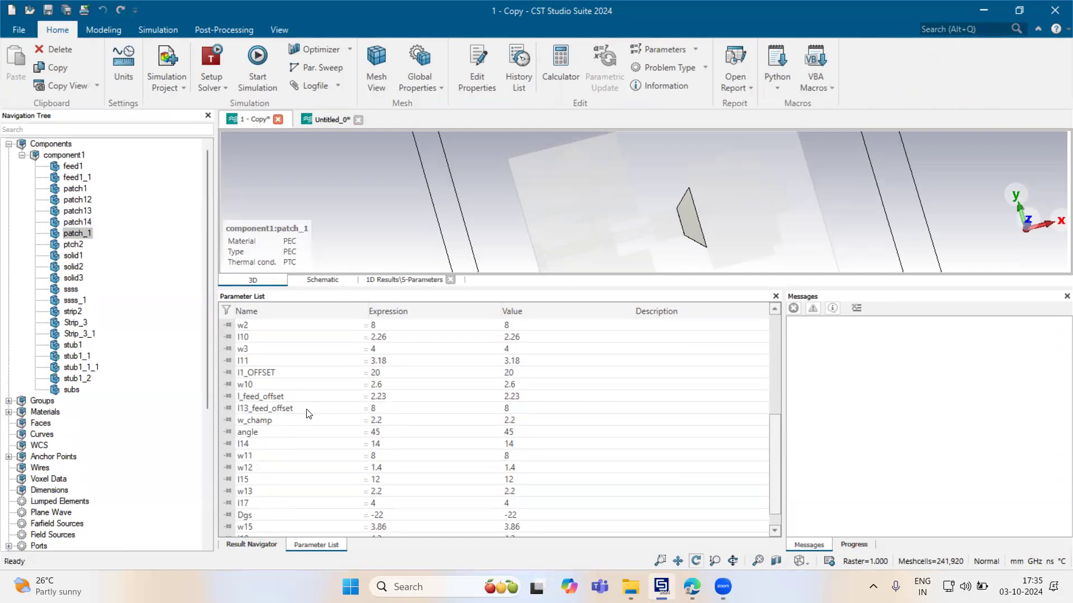
scroll(307, 419, "down", 1)
scroll(307, 424, "up", 3)
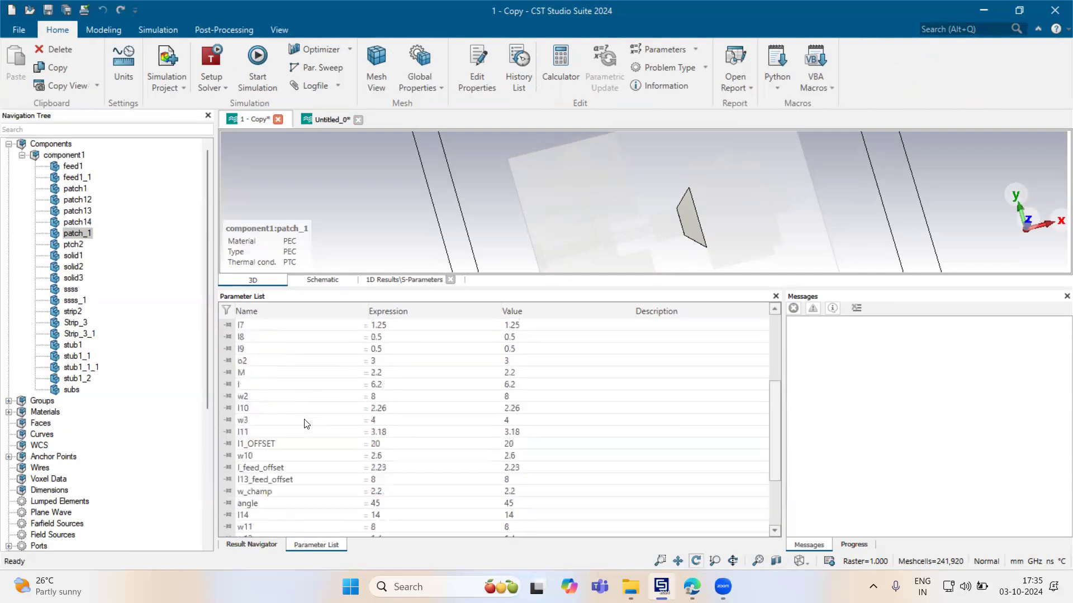
scroll(304, 434, "down", 1)
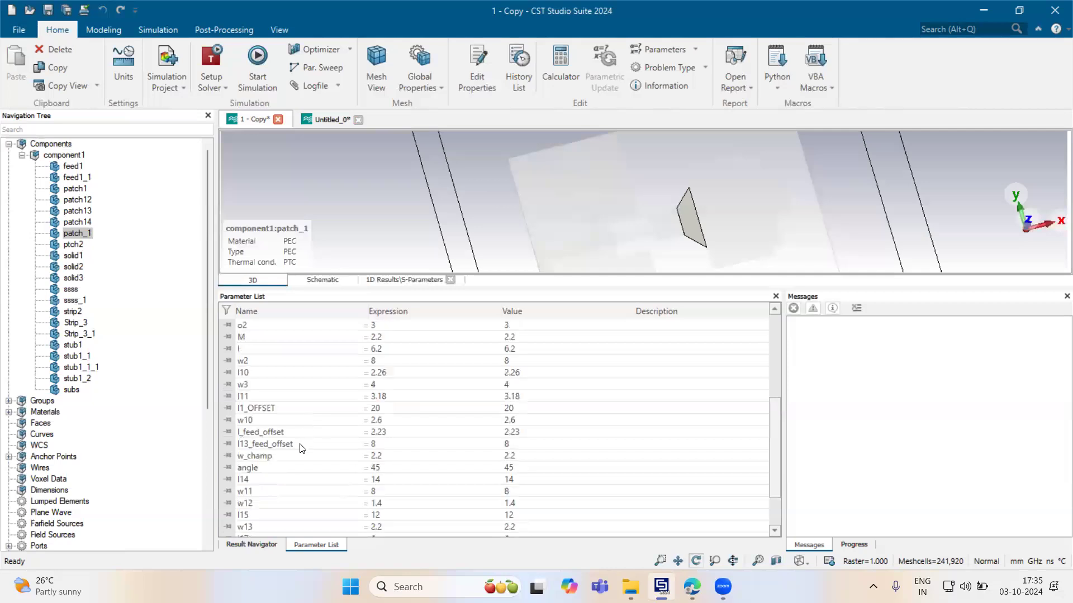
Compare patch_1's brick extents with the parameter list and close the definition and its history tree
right_click(686, 220)
left_click(726, 415)
double_click(937, 62)
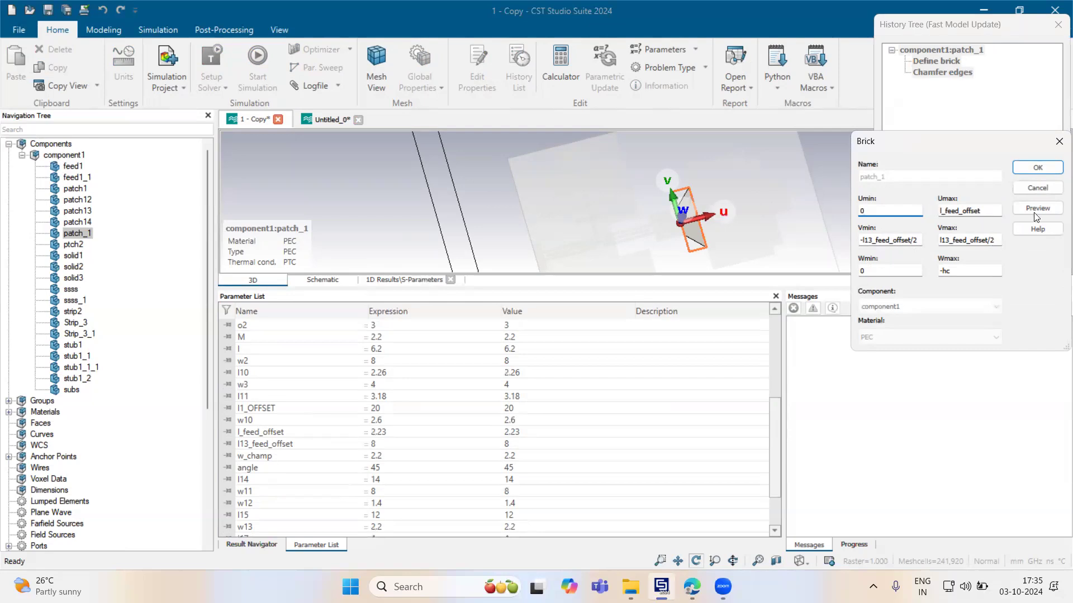
left_click(1037, 188)
left_click(972, 246)
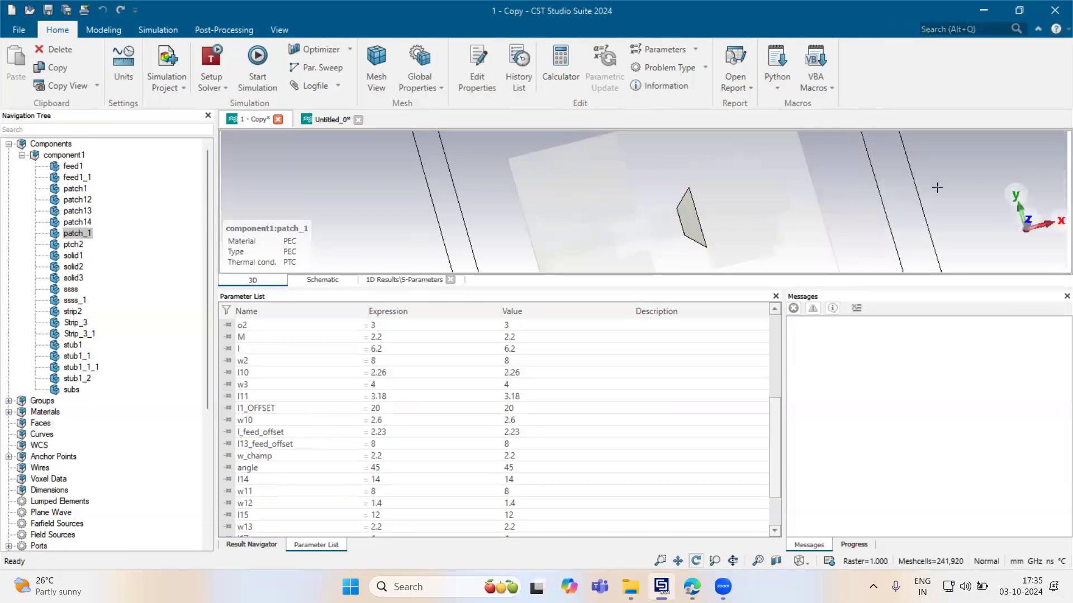
Return to the Untitled_0 project, clear the picked corner edges of solid2 and review its parameter list
left_click(323, 118)
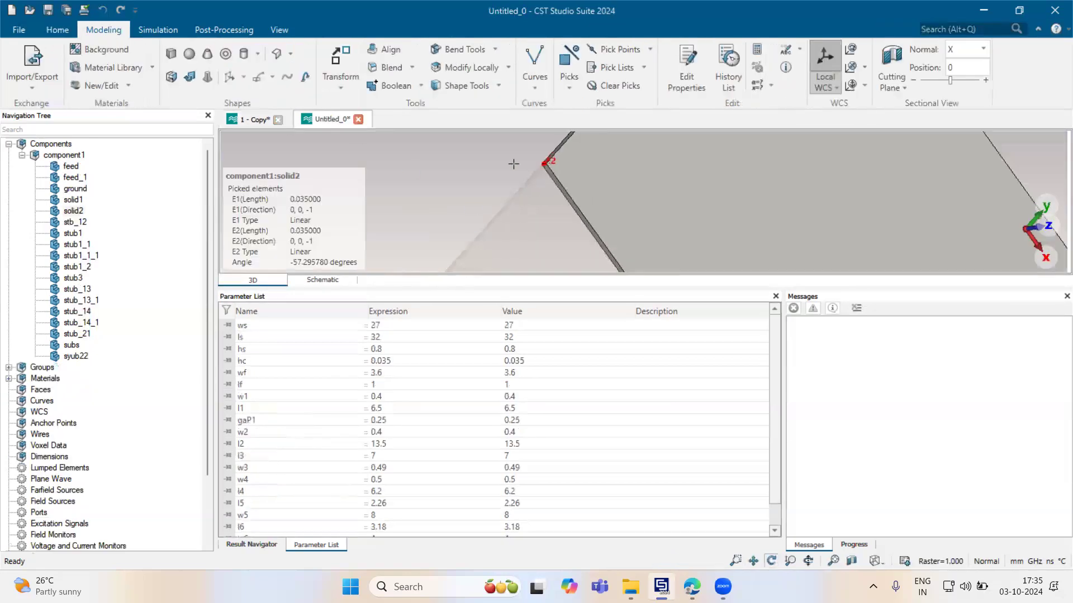
key("d")
key("space")
left_click_drag(415, 162, 482, 179)
scroll(635, 187, "up", 5)
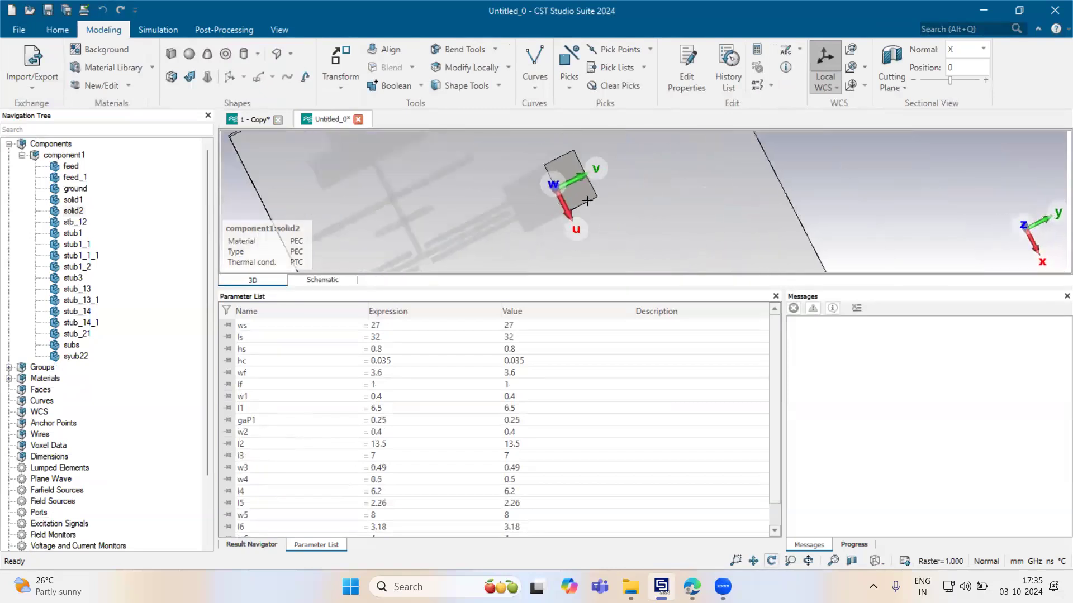
scroll(412, 478, "down", 1)
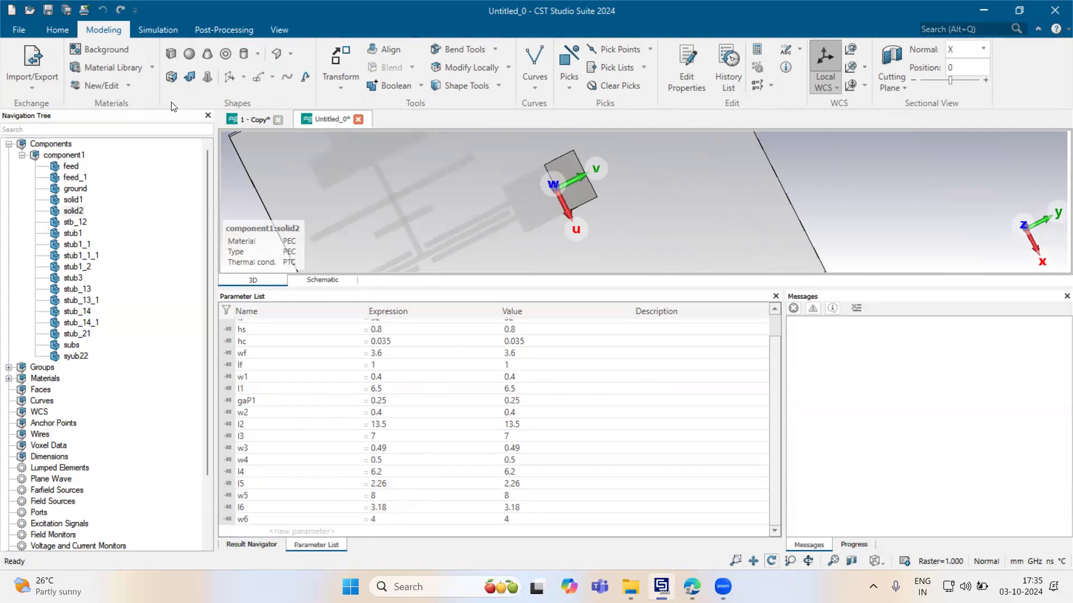
In the reference project, pick the long edge of patch_1 to check its length
left_click(255, 119)
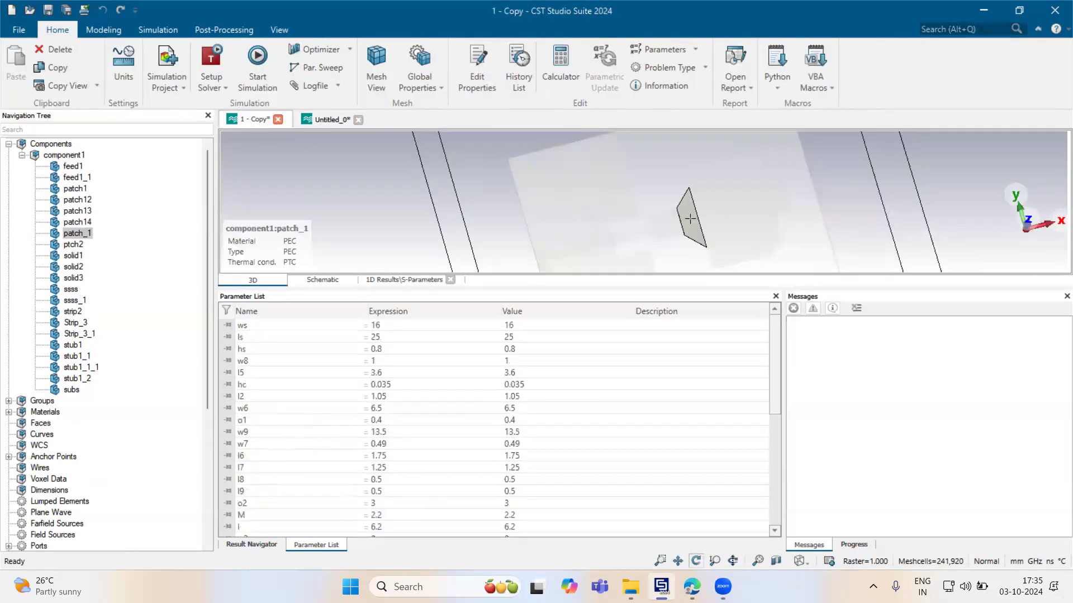
key("e")
left_click(694, 212)
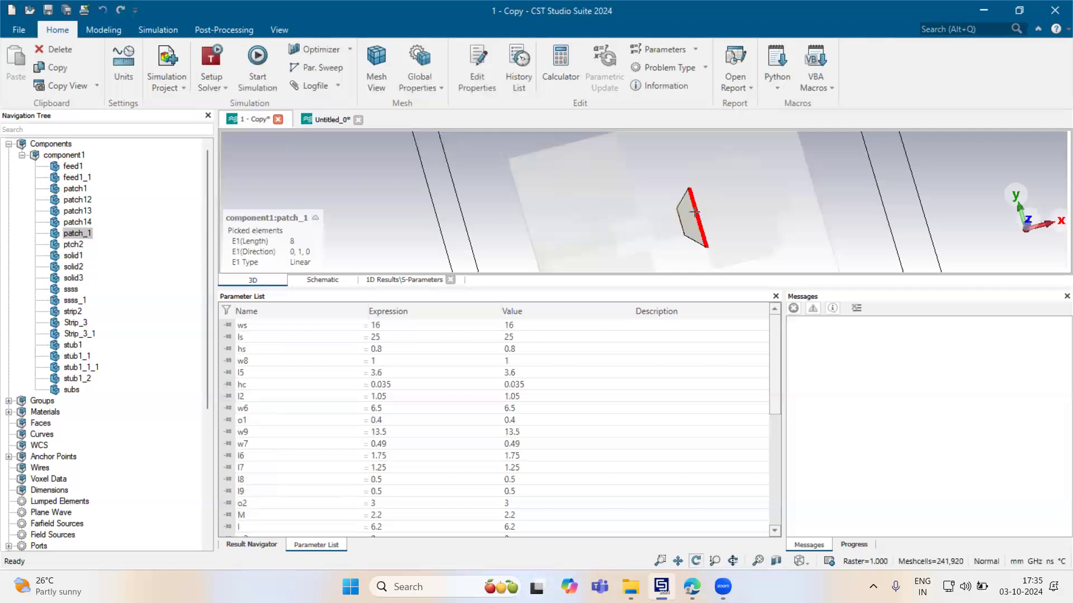
In the Untitled_0 project, edit solid2's brick definition so it spans -8/2 to 8/2 in U, and close its history tree
left_click(327, 120)
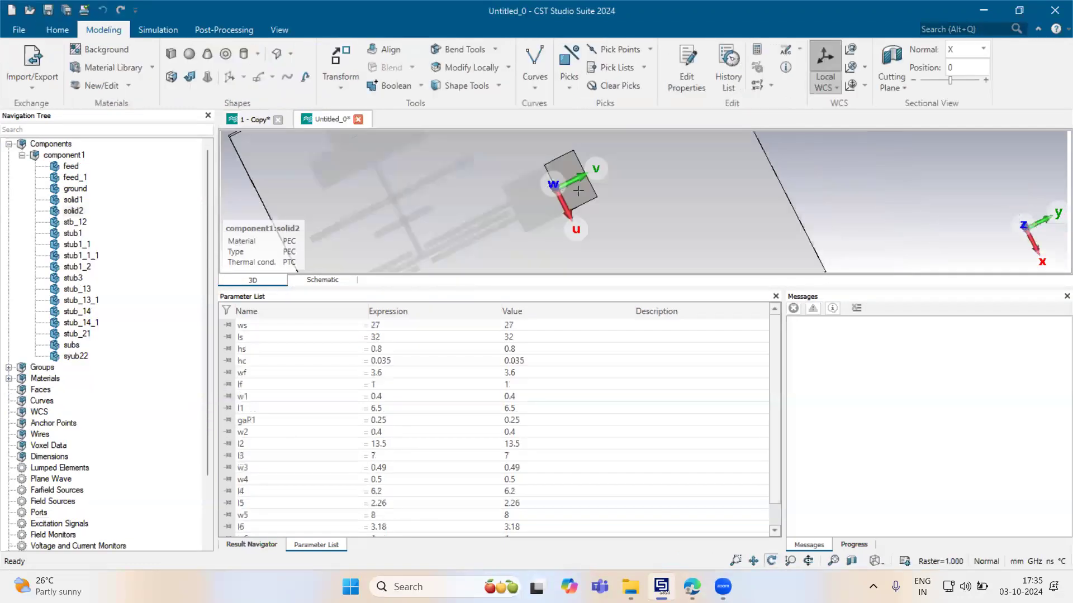
right_click(578, 190)
left_click(614, 416)
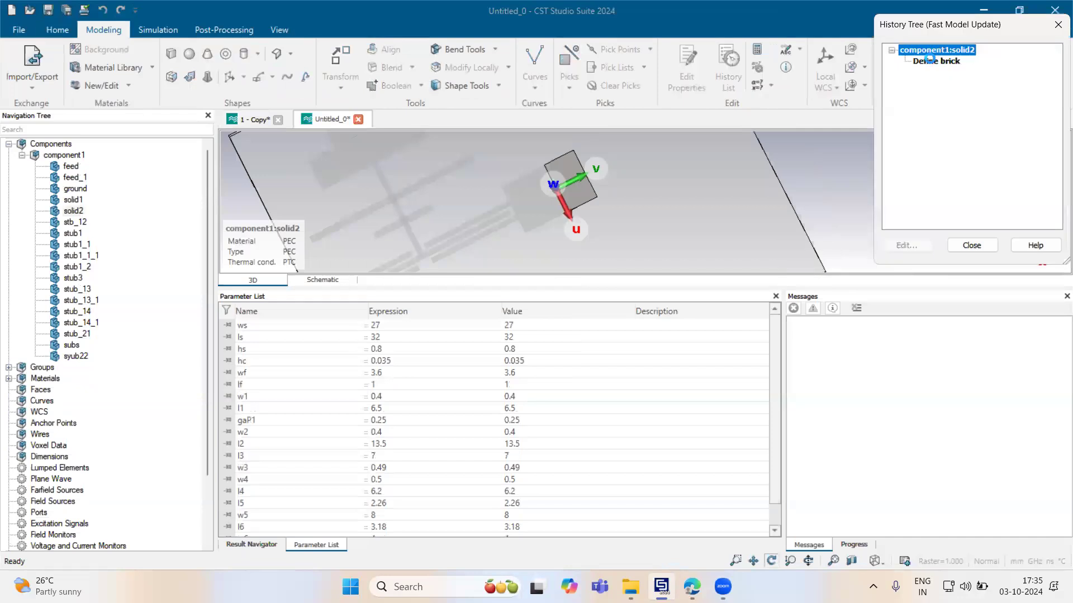
double_click(931, 60)
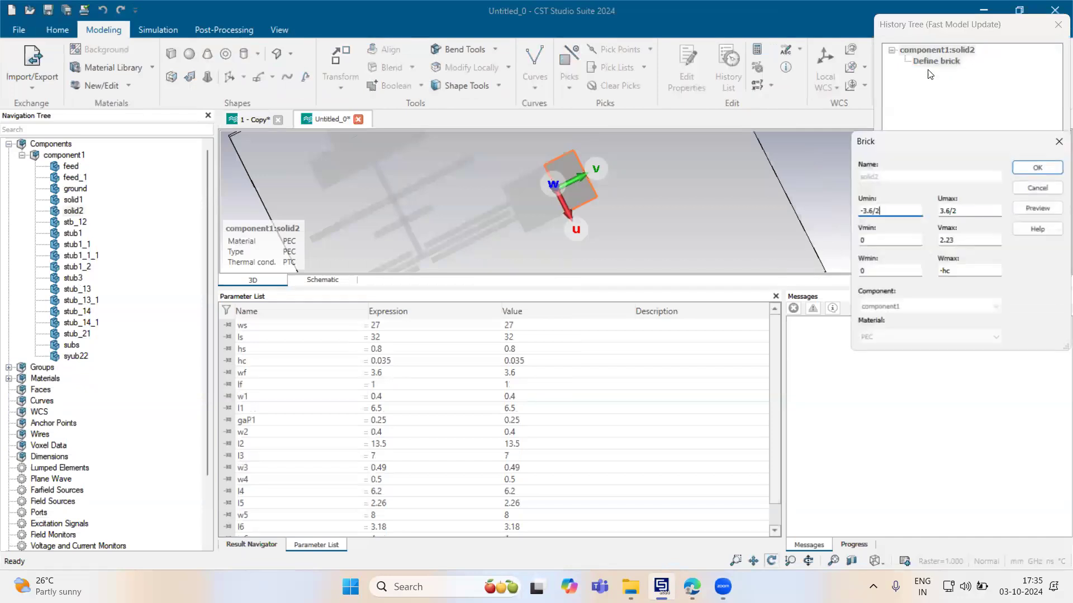
left_click(875, 216)
type("8")
left_click(950, 212)
key("BackSpace")
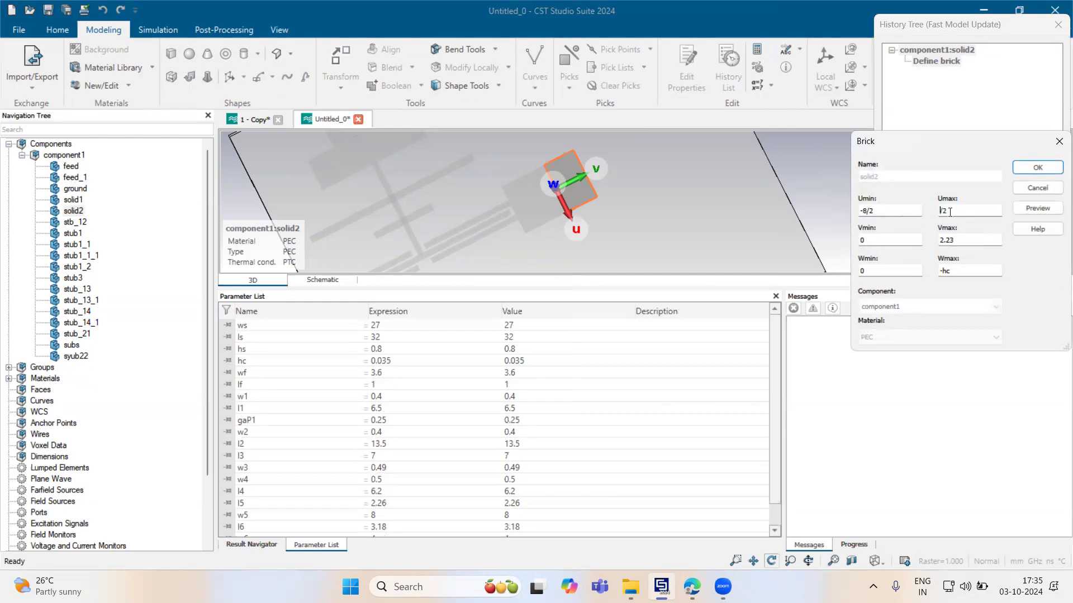
left_click(1029, 208)
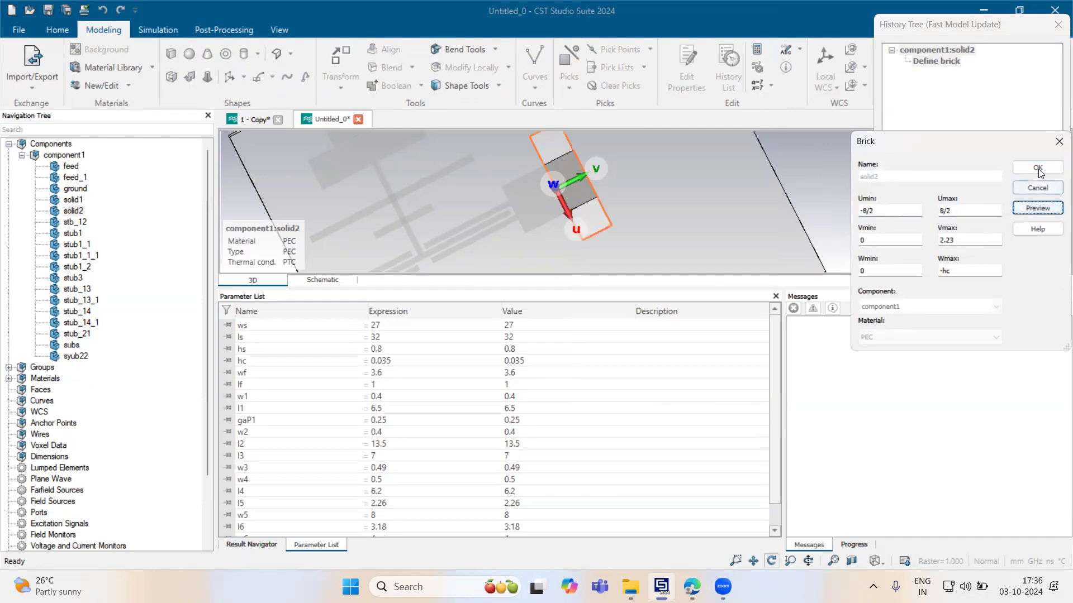
key("Return")
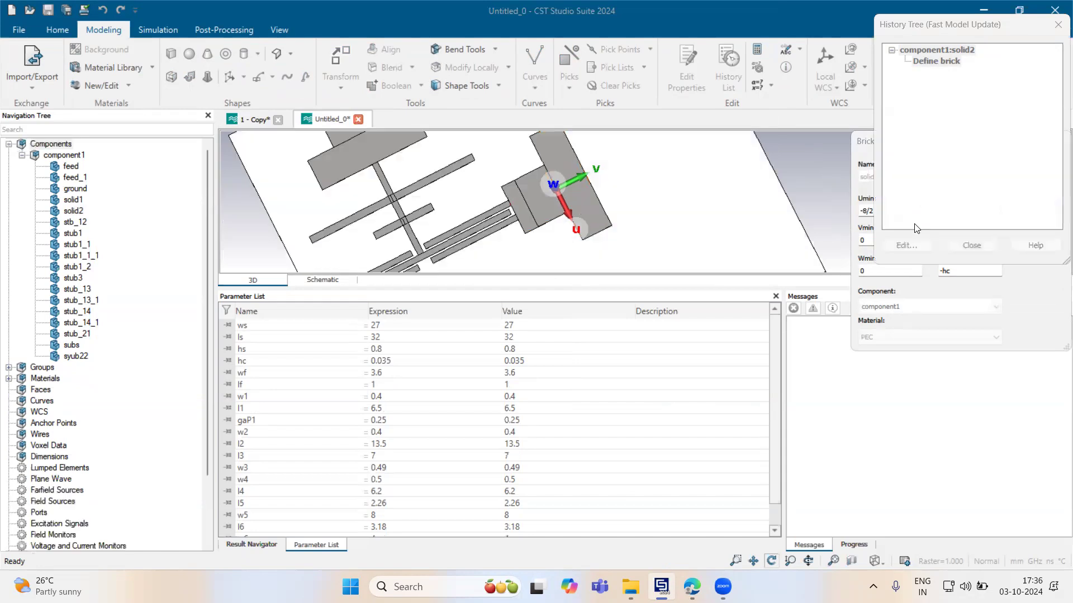
left_click(966, 246)
Pick the two short vertical corner edges of solid2 on its side facing the feed section
left_click_drag(756, 289, 753, 504)
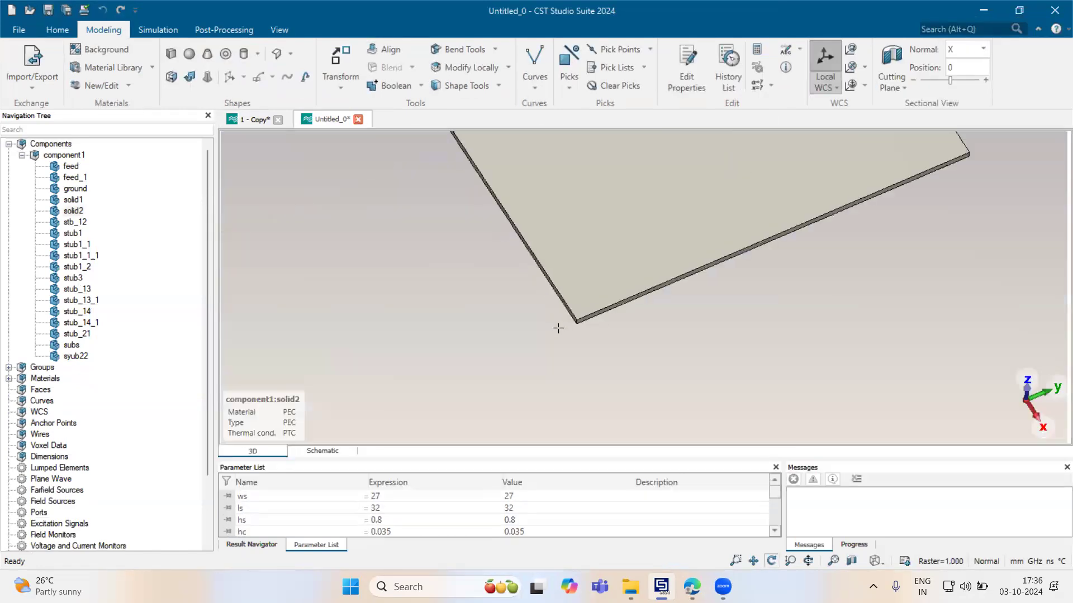
scroll(578, 322, "up", 3)
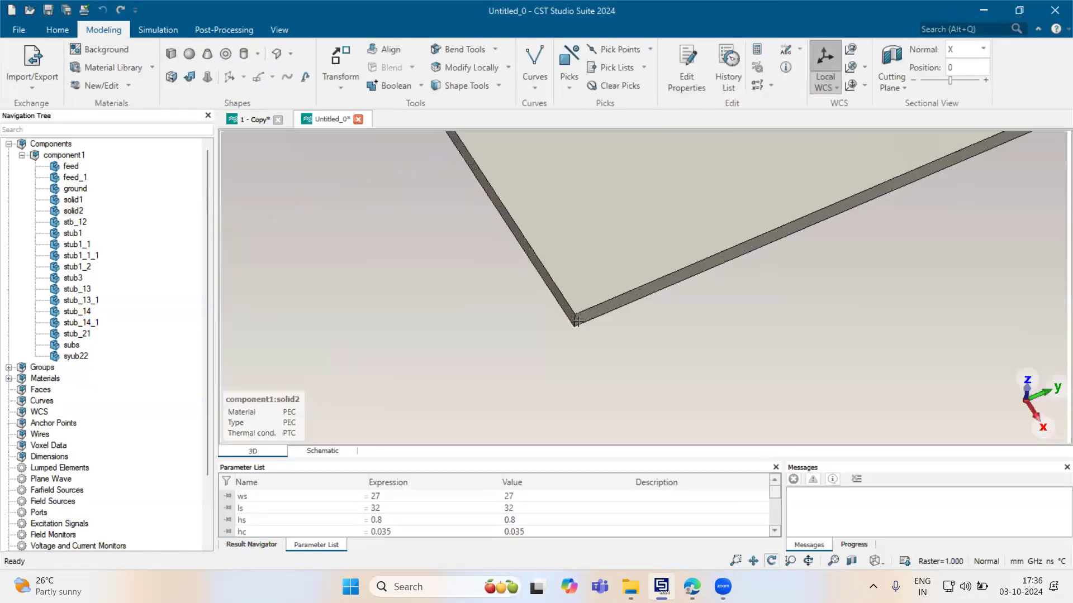
key("e")
double_click(571, 316)
scroll(613, 366, "down", 7)
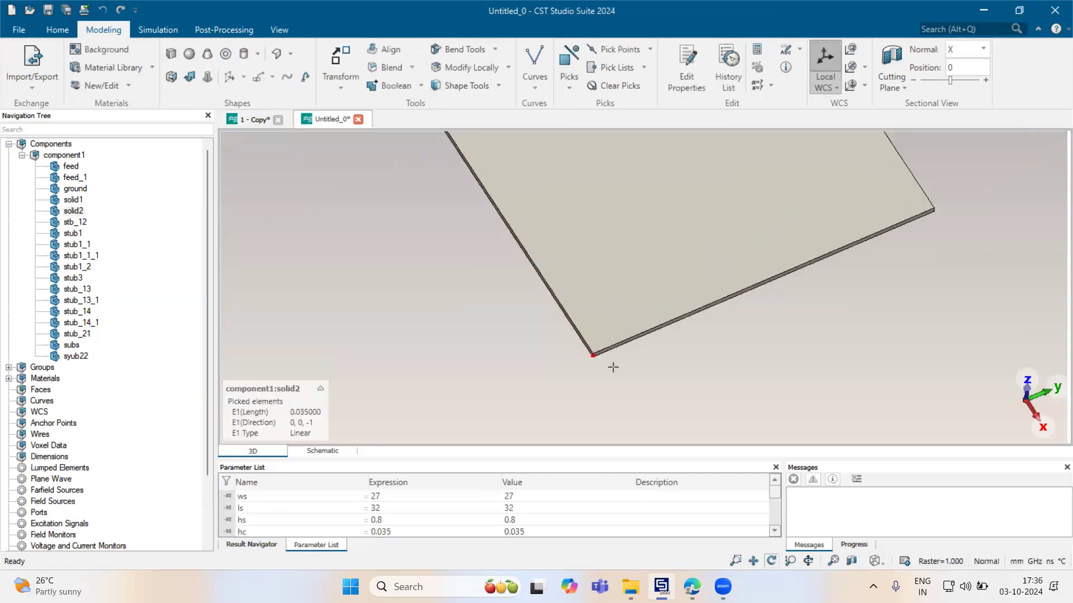
scroll(493, 174, "up", 2)
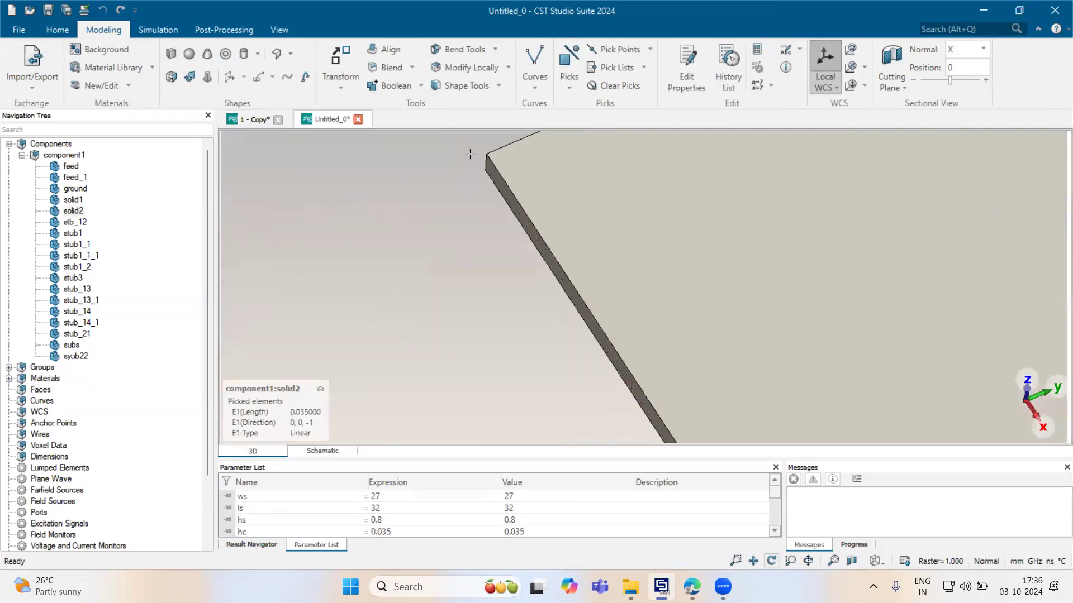
key("e")
left_click(484, 161)
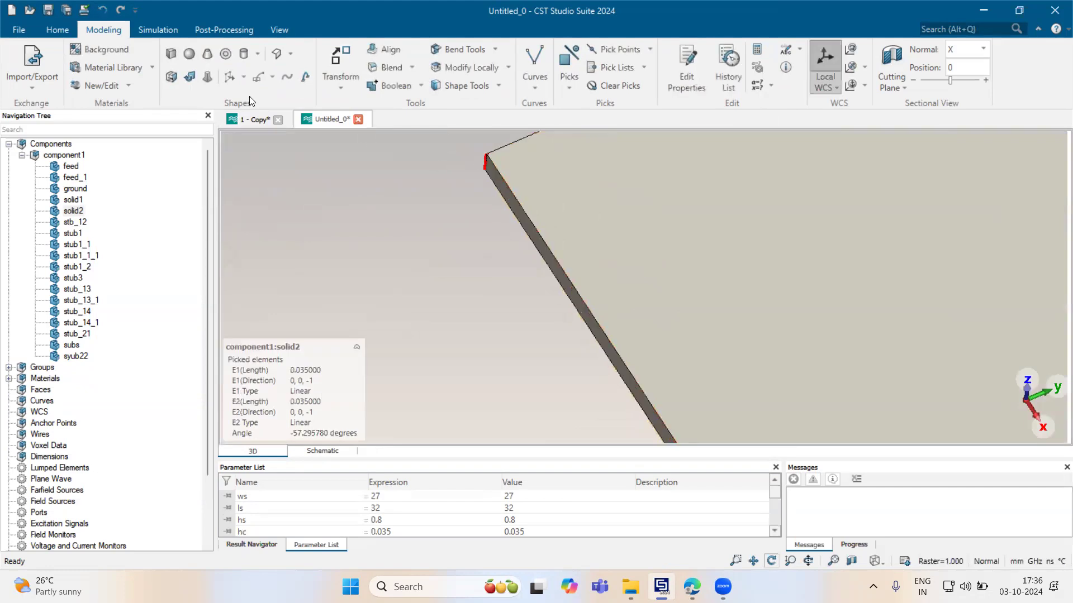
Chamfer the two picked corner edges of solid2 with a width of 2.2 and an angle of 45
left_click(497, 49)
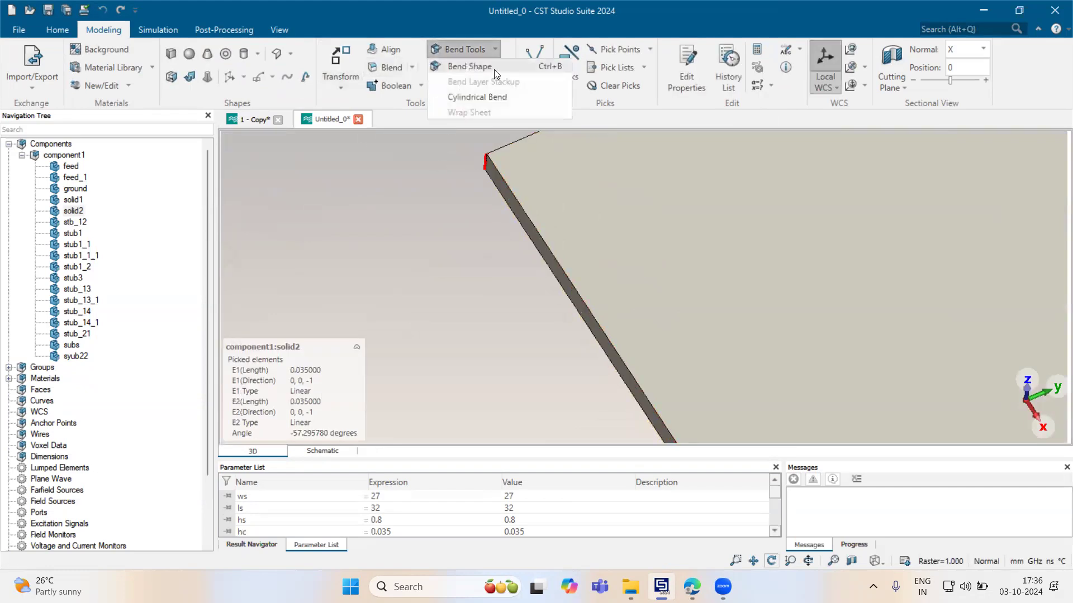
left_click(412, 67)
left_click(427, 98)
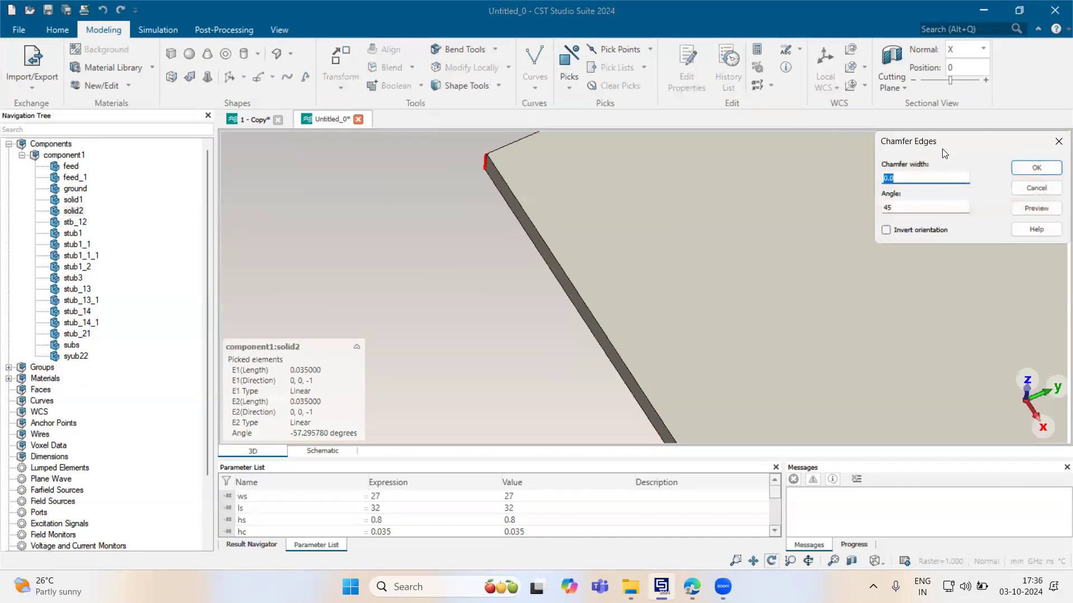
left_click_drag(936, 144, 756, 175)
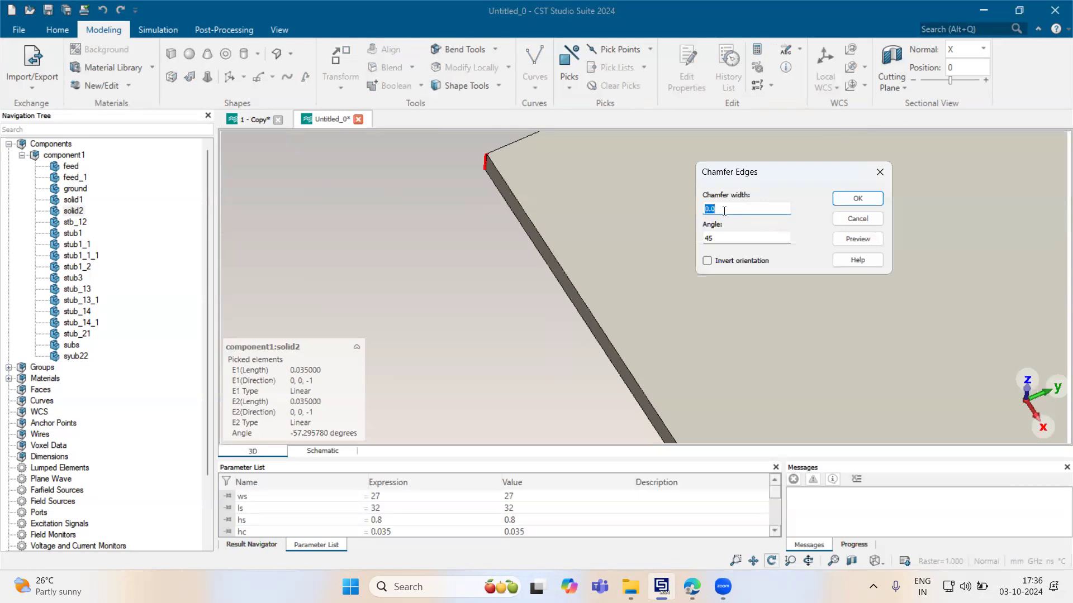
type("2.2")
left_click(857, 238)
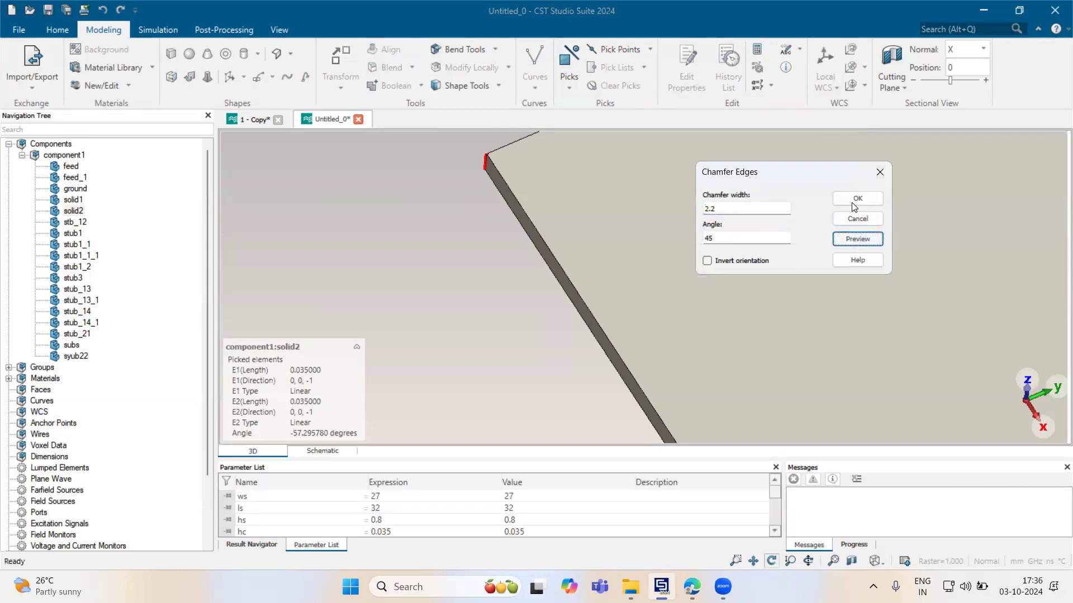
scroll(520, 289, "down", 5)
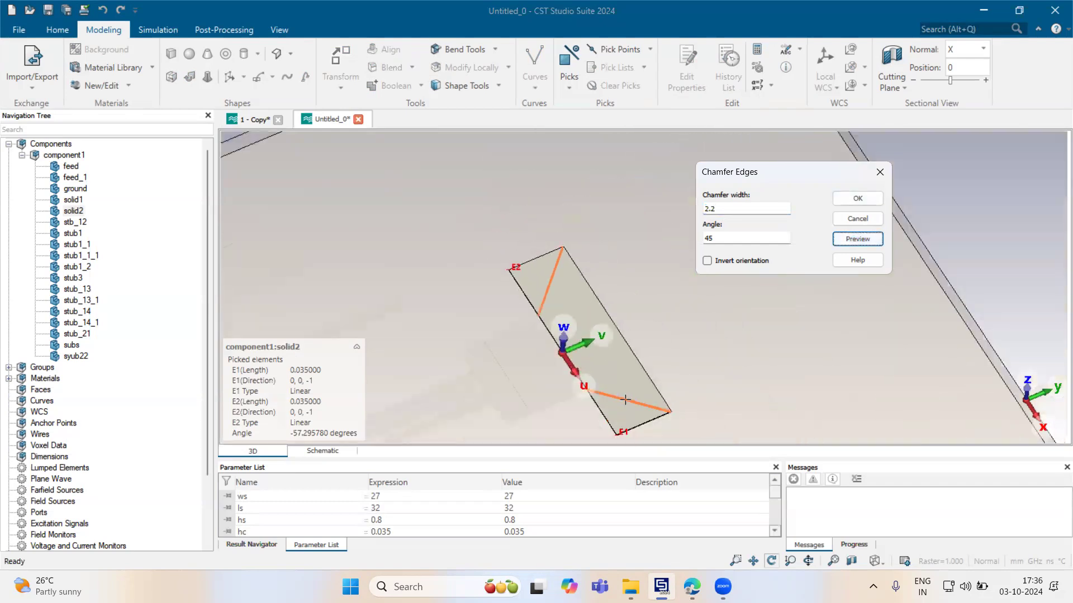
left_click(856, 199)
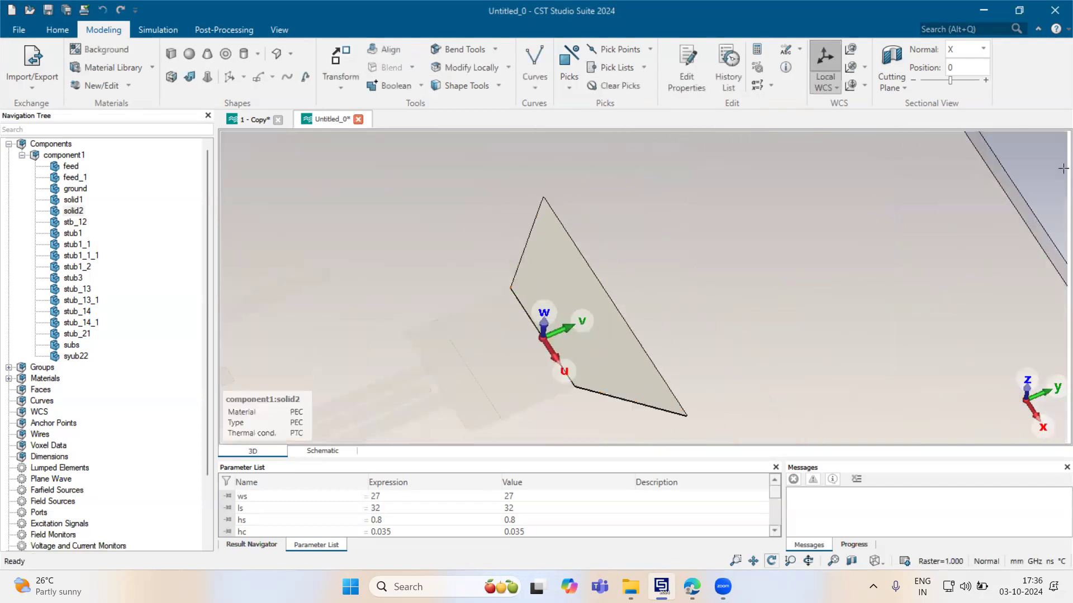
Compare the chamfered solid2 with patch_1 in the reference project
scroll(363, 280, "down", 4)
double_click(779, 236)
left_click_drag(402, 297, 518, 404)
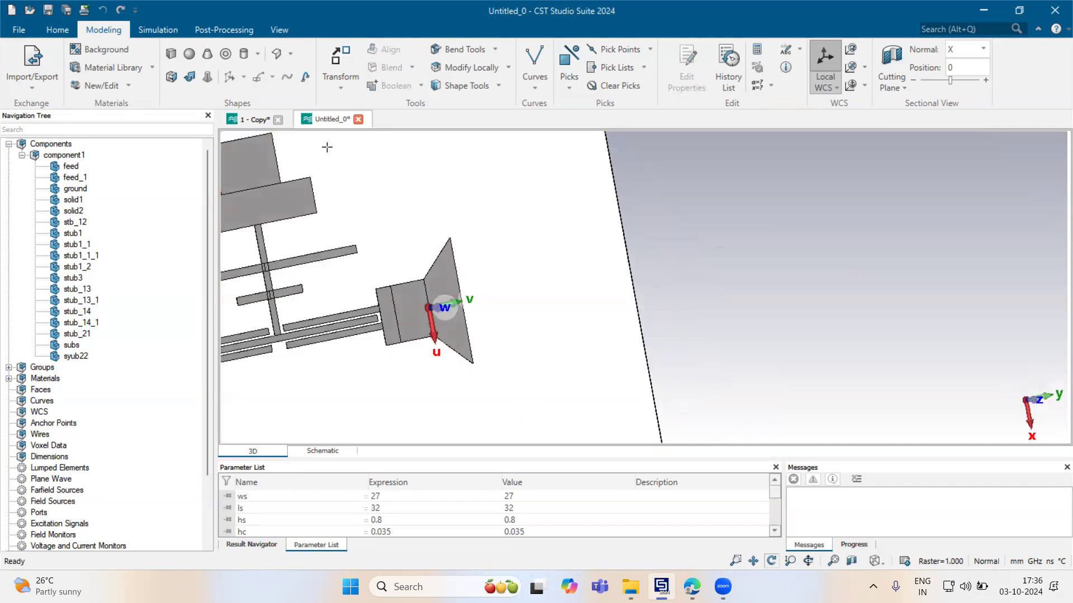
left_click(262, 122)
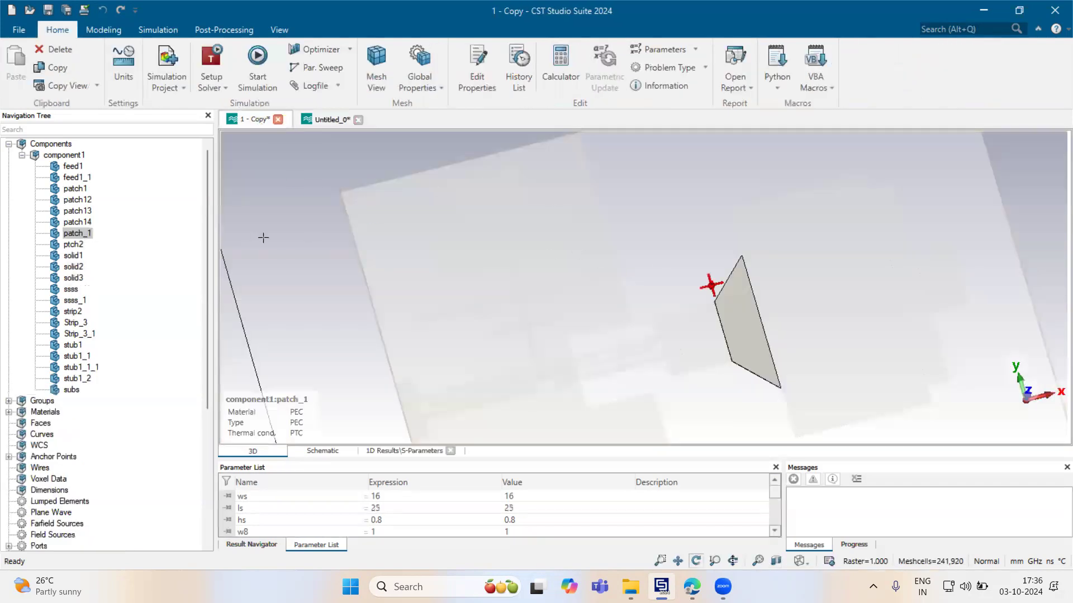
Back in Untitled_0, pick the midpoint of the tapered section's long outer edge and align the local WCS with it
left_click(321, 121)
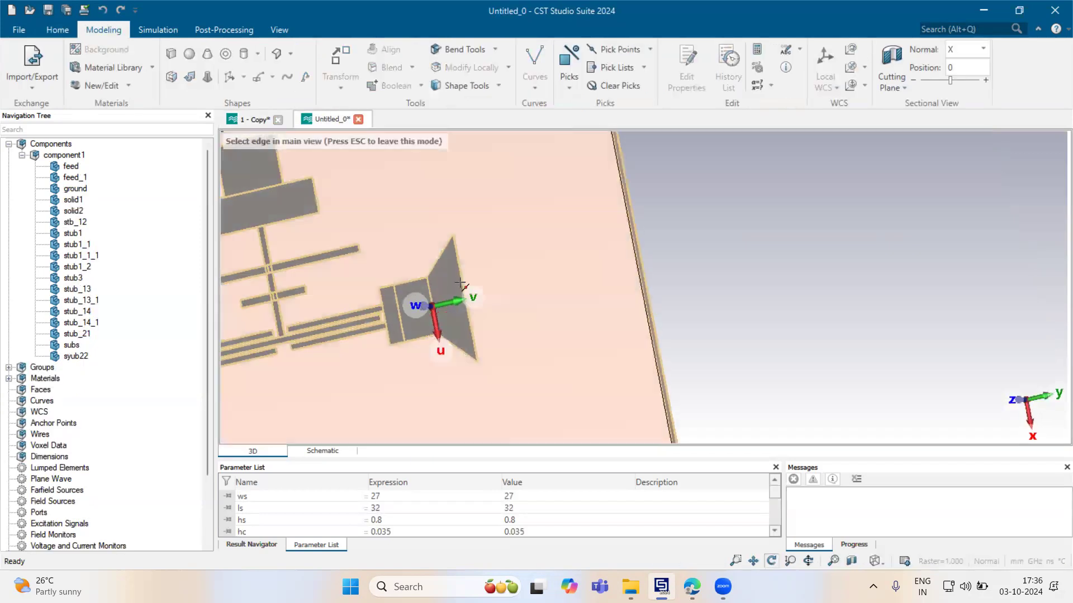
scroll(460, 284, "up", 5)
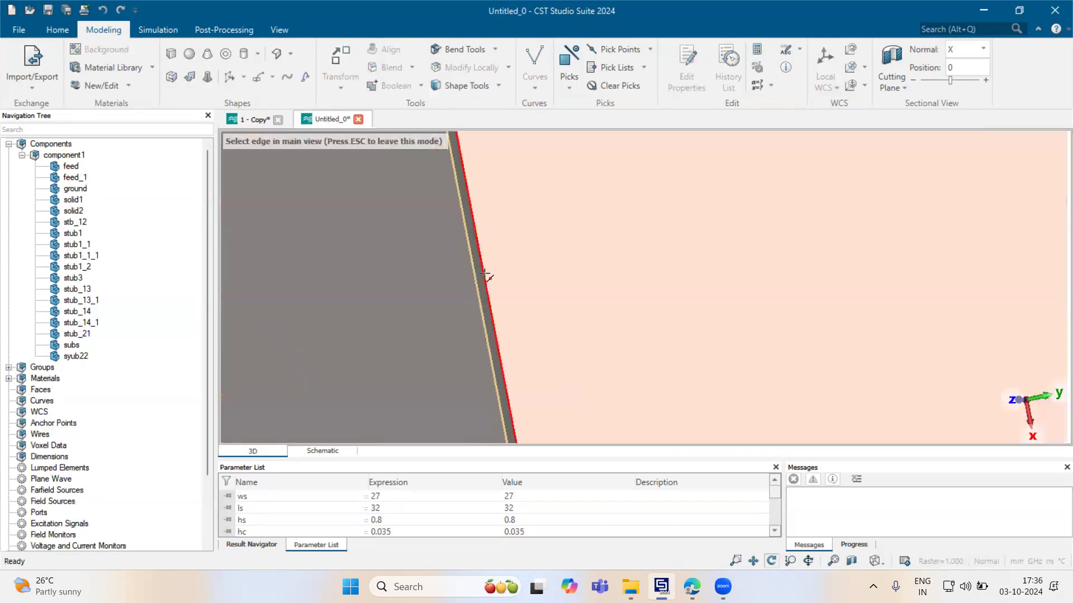
left_click(484, 275)
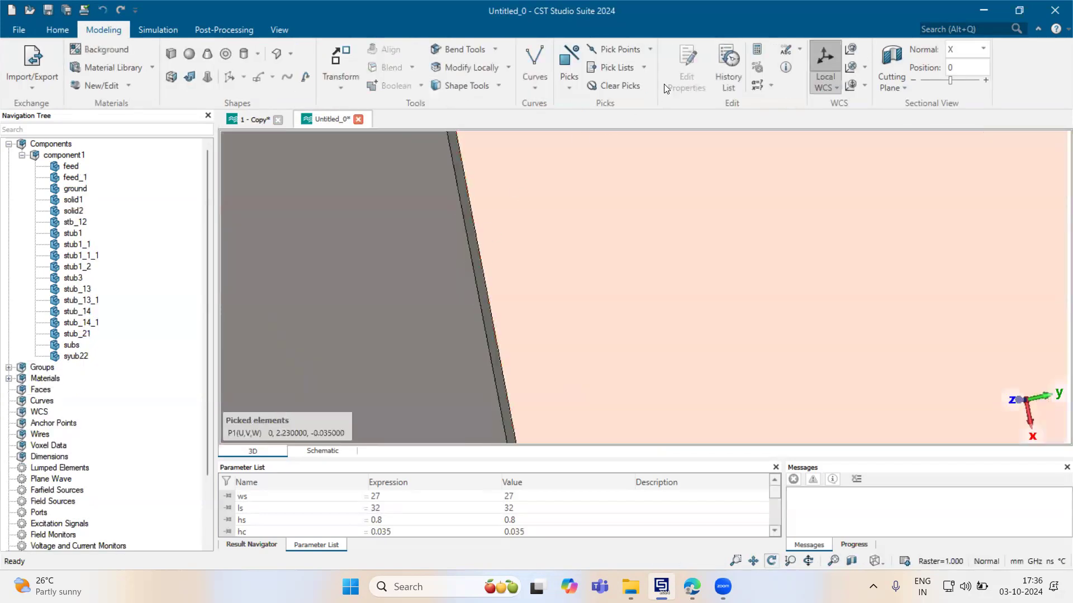
left_click(852, 76)
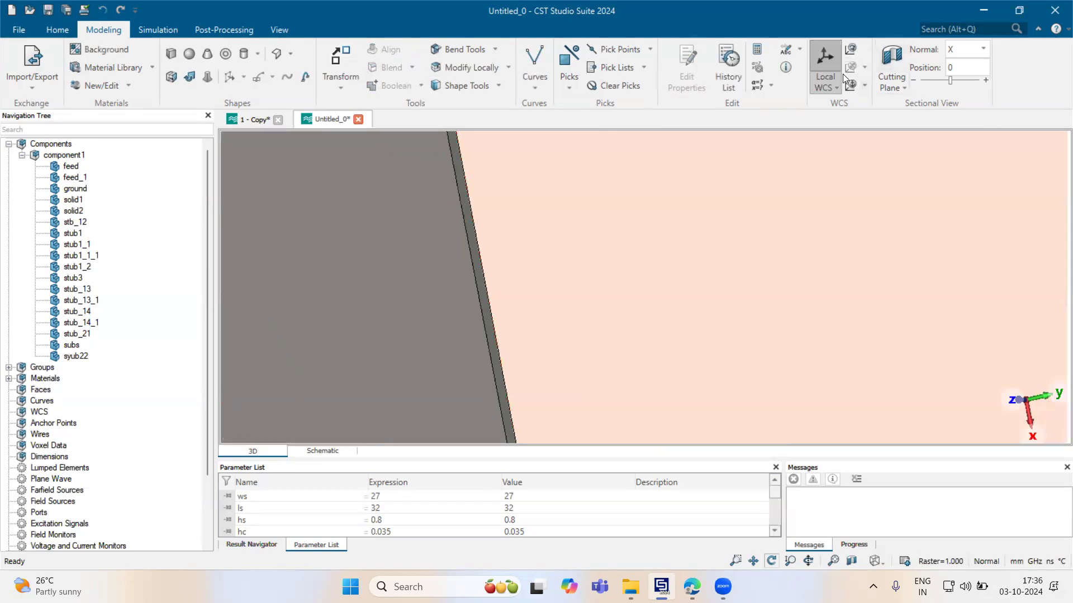
Create a PEC brick named patch1 from the tapered section's long edge, spanning -7 to 7 in U and 0 to 8 in V, with thickness hc
left_click(173, 56)
key("Escape")
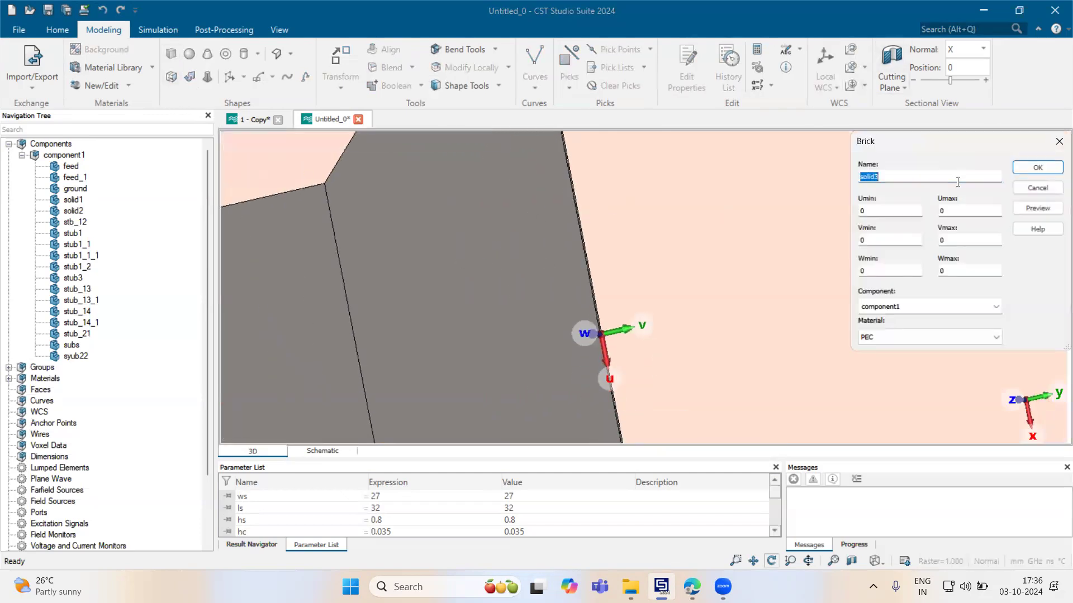
type("patch1")
key("Tab")
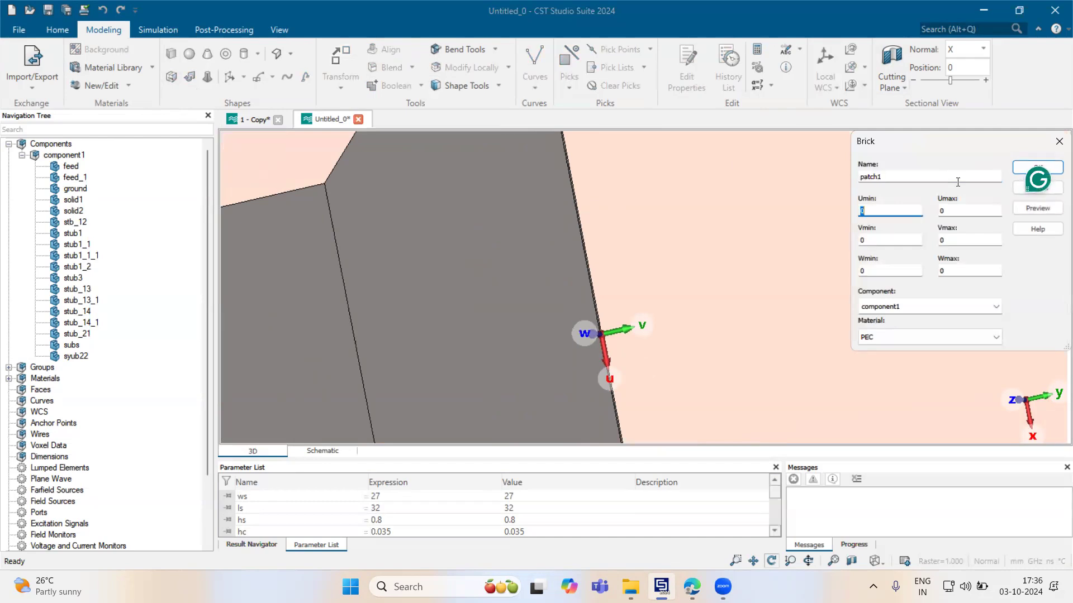
scroll(711, 273, "down", 3)
left_click_drag(709, 299, 716, 299)
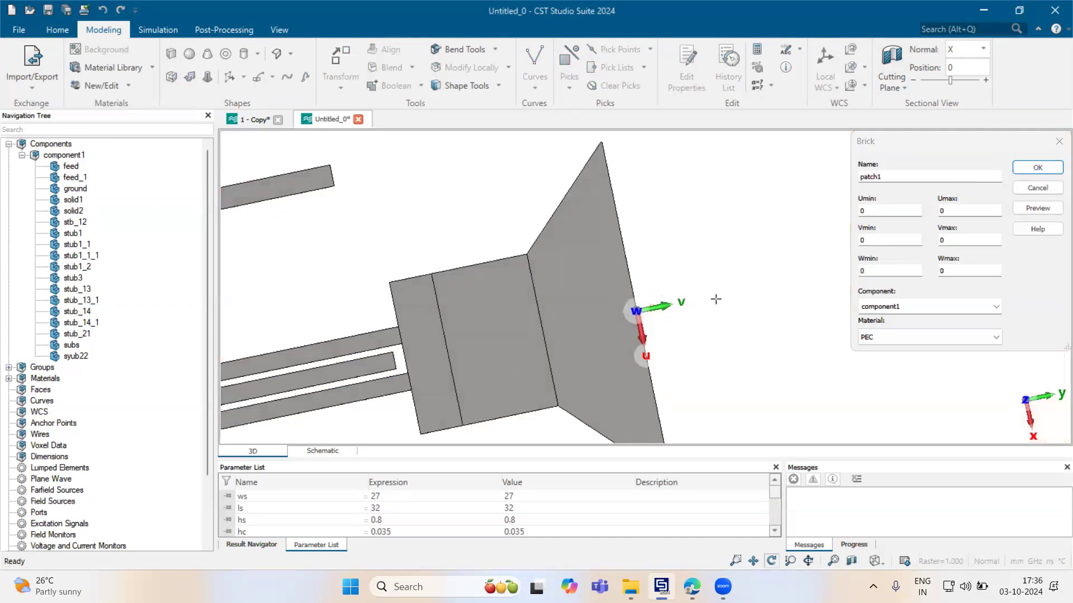
left_click(891, 211)
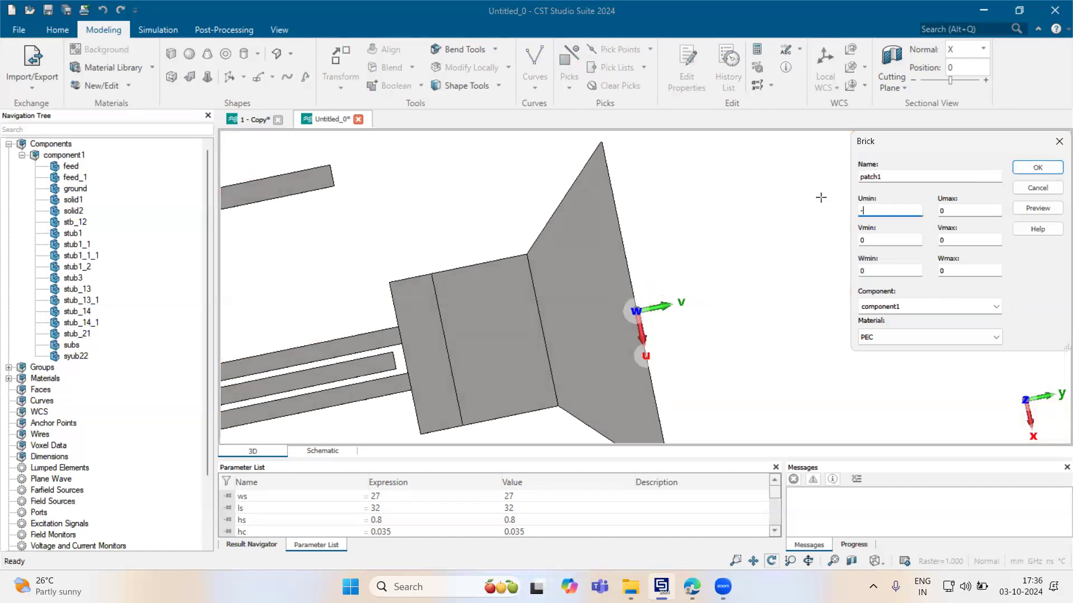
key("Tab")
type("7")
key("Tab")
key("Tab")
type("8")
key("Tab")
key("Tab")
type("hc")
left_click(1019, 208)
left_click(1038, 167)
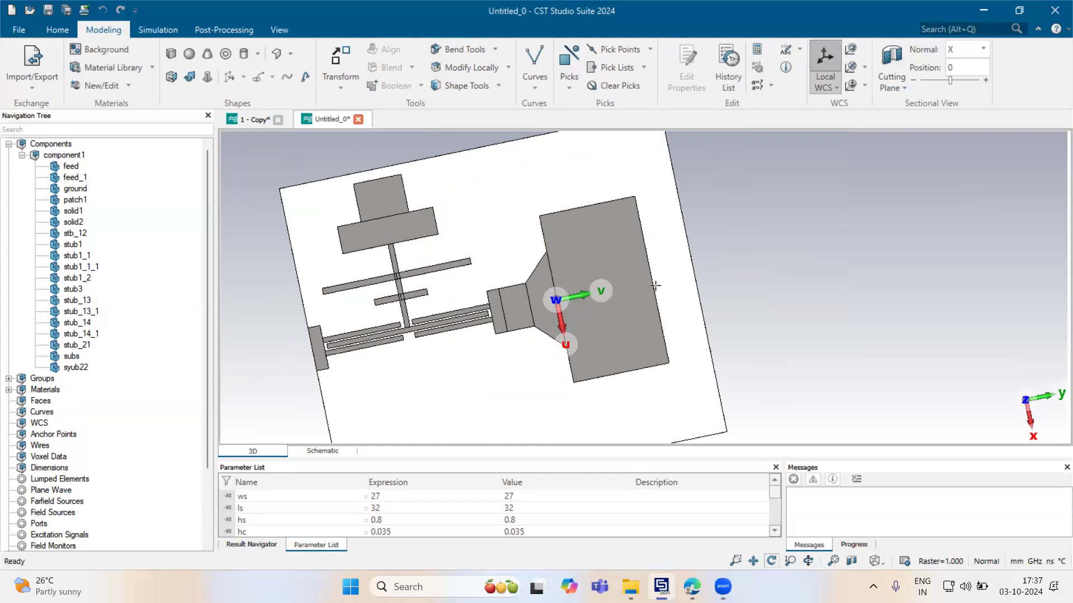
Pick the midpoint of patch1's outer long edge and align the local WCS with it
key("e")
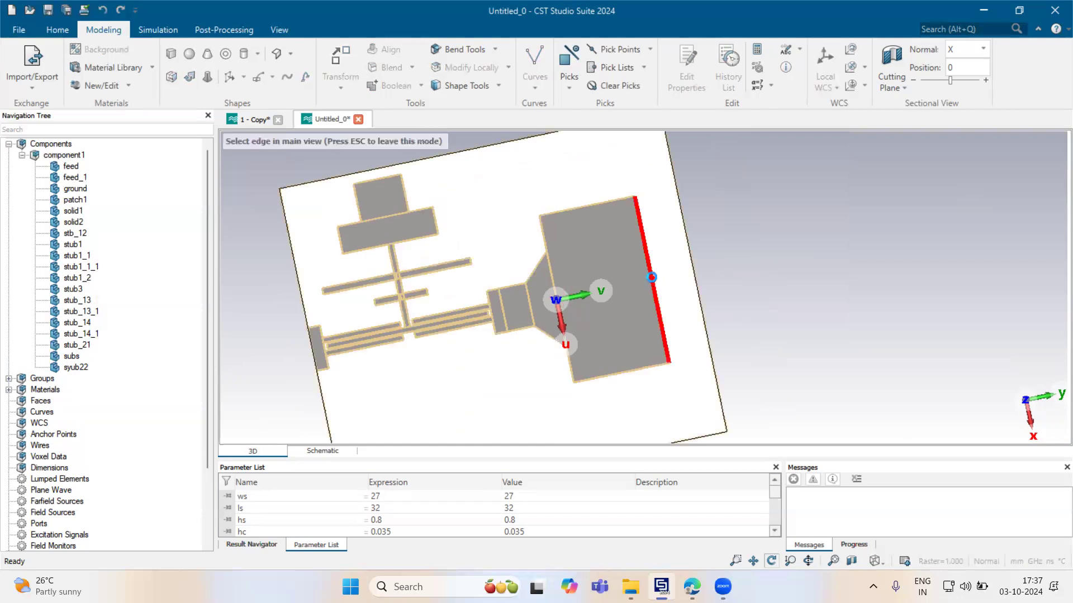
left_click(651, 277)
left_click(853, 66)
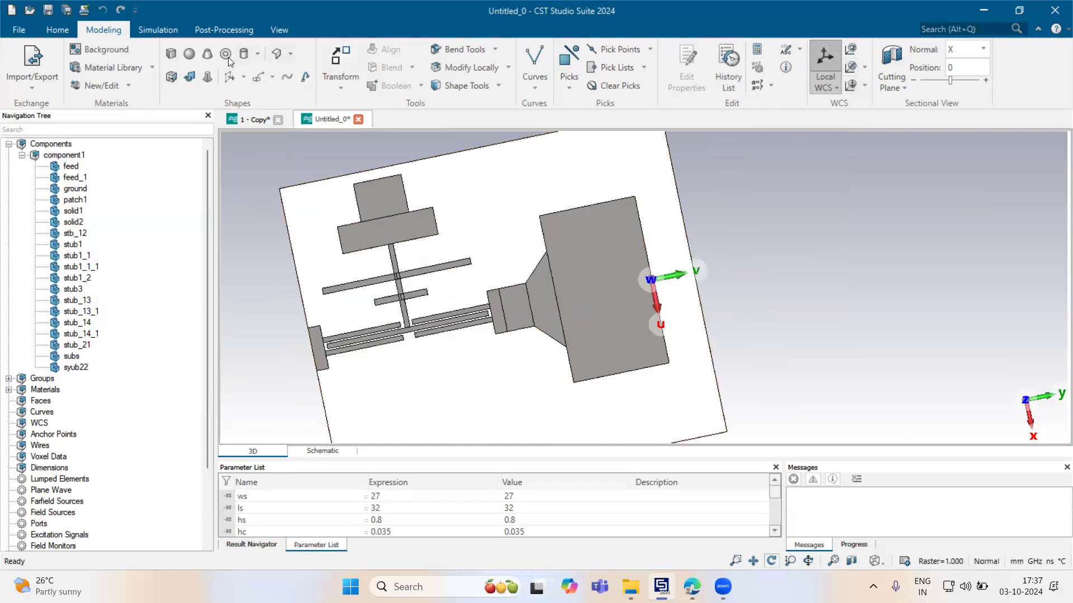
Create a PEC brick named patch2 on patch1's outer edge, spanning -6 to 6 in U, with Wmax set to -hc
left_click(171, 53)
key("Escape")
type("patch2")
key("Tab")
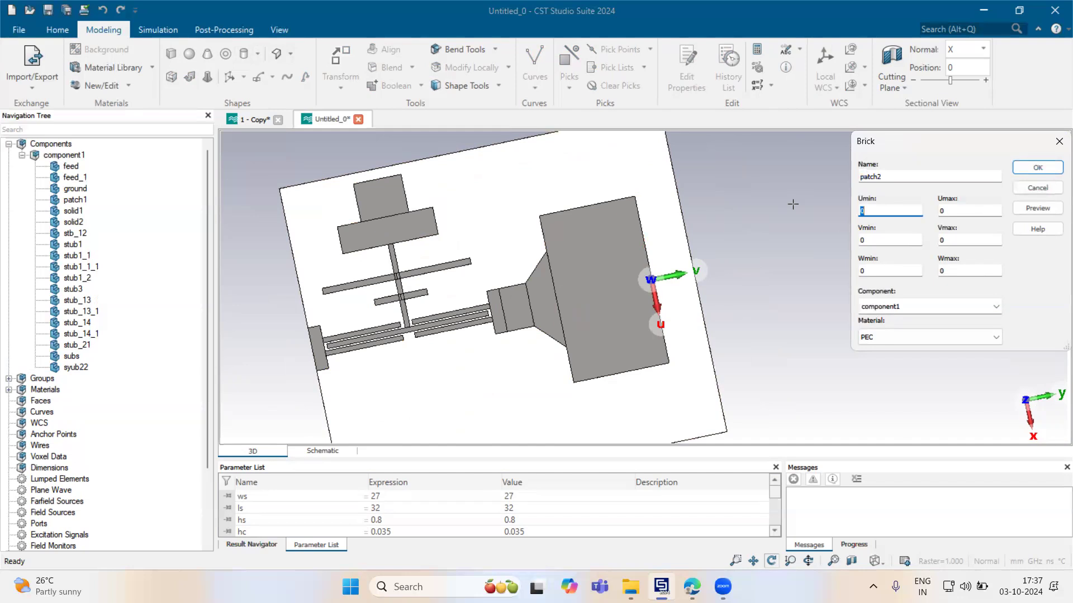
type("-6")
key("Tab")
type("6")
key("Tab")
key("Tab")
key("Tab")
key("Tab")
type("-hc")
left_click(1036, 167)
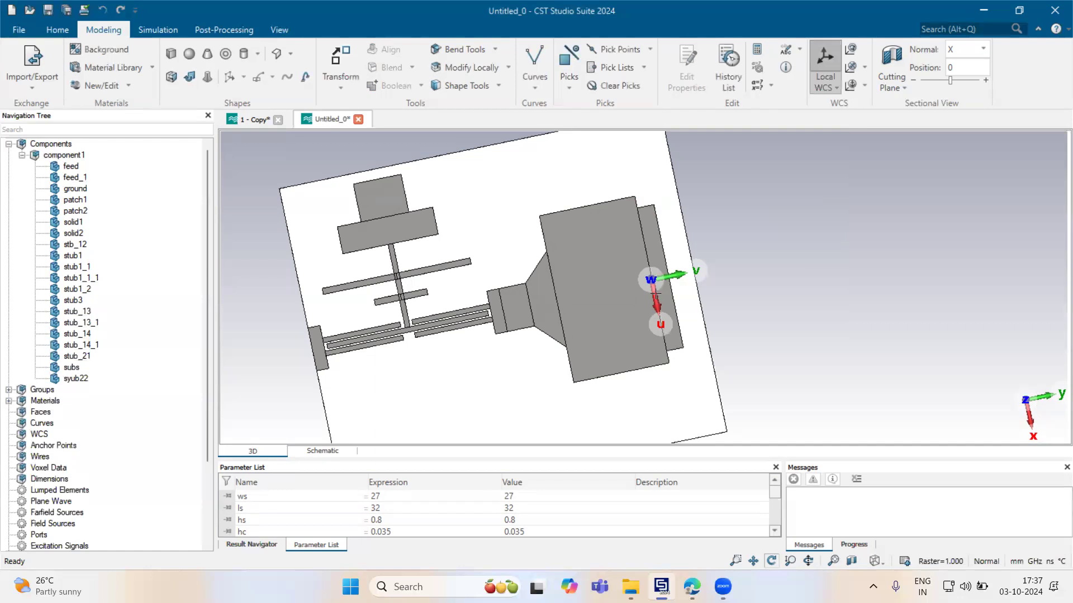
Pick the midpoint of patch2's outer long edge and align the local WCS with it
key("m")
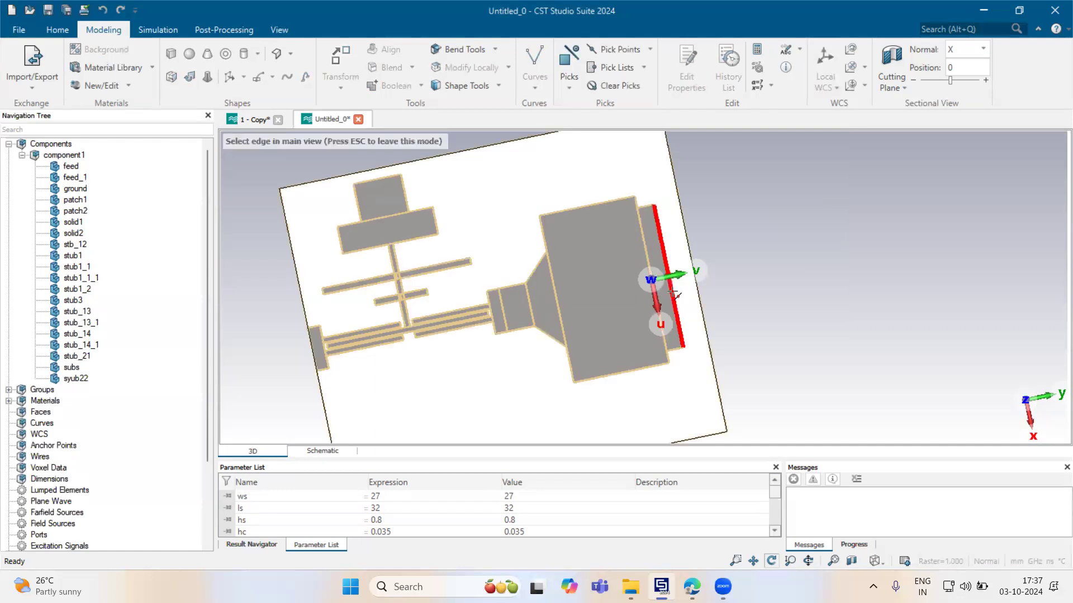
left_click(670, 293)
left_click(851, 66)
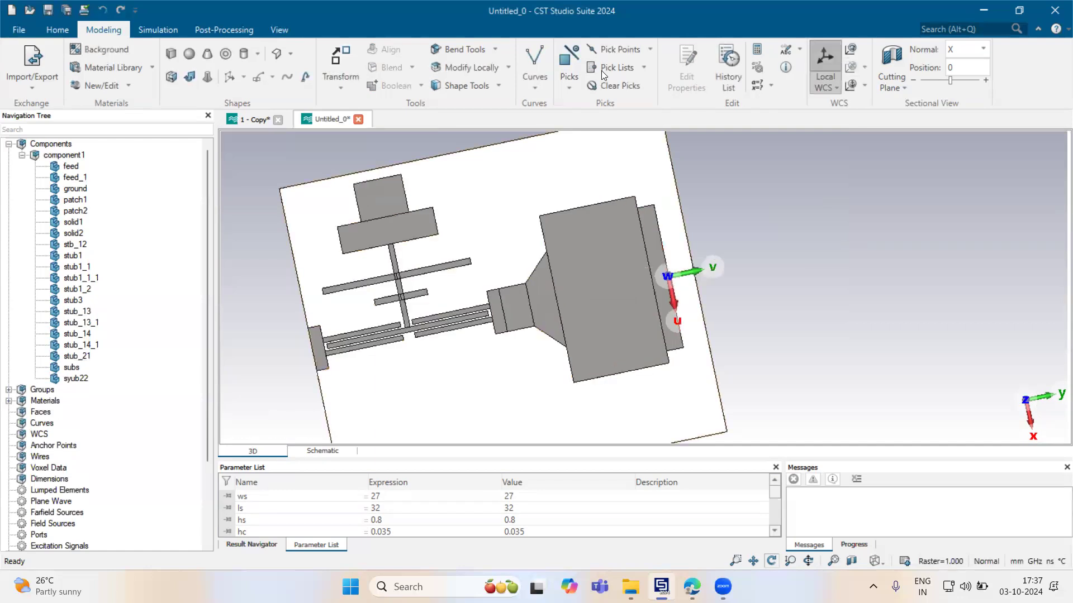
Create a PEC brick named patch3 on patch2's outer edge, spanning -2 to 2 in U and 0 to 2.2 in V
left_click(171, 54)
key("Escape")
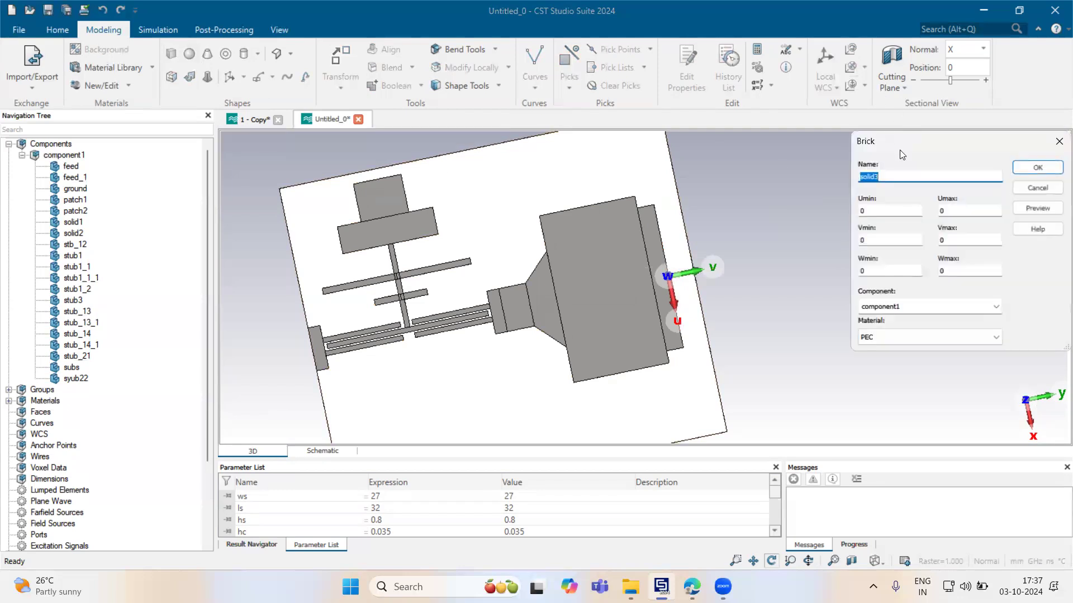
type("patch3")
key("Tab")
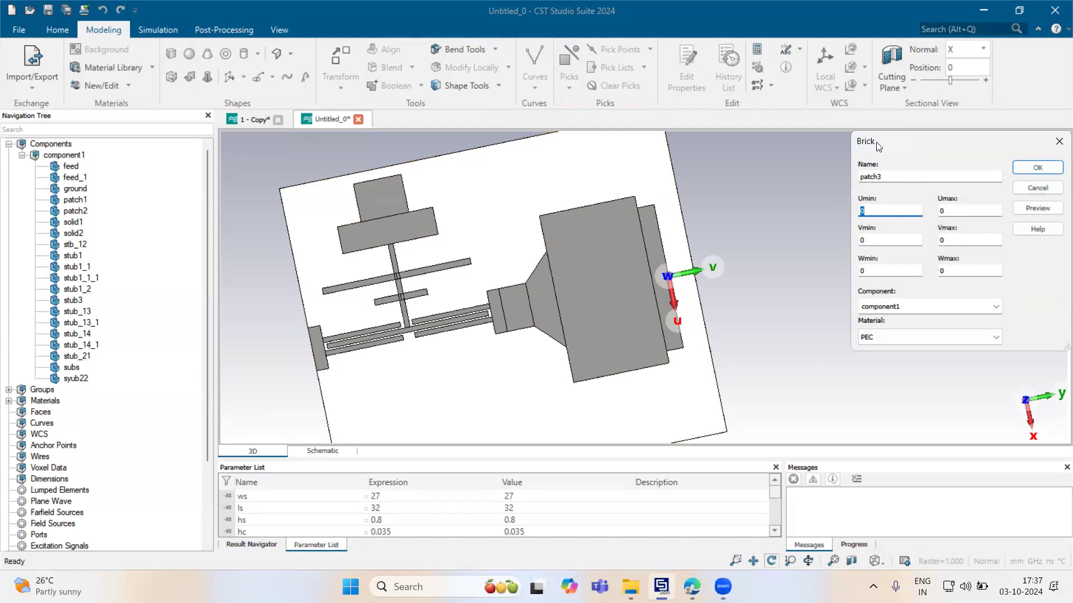
type("-2")
key("Tab")
type("2")
key("Tab")
key("Tab")
type("2.2")
key("Tab")
left_click(1037, 167)
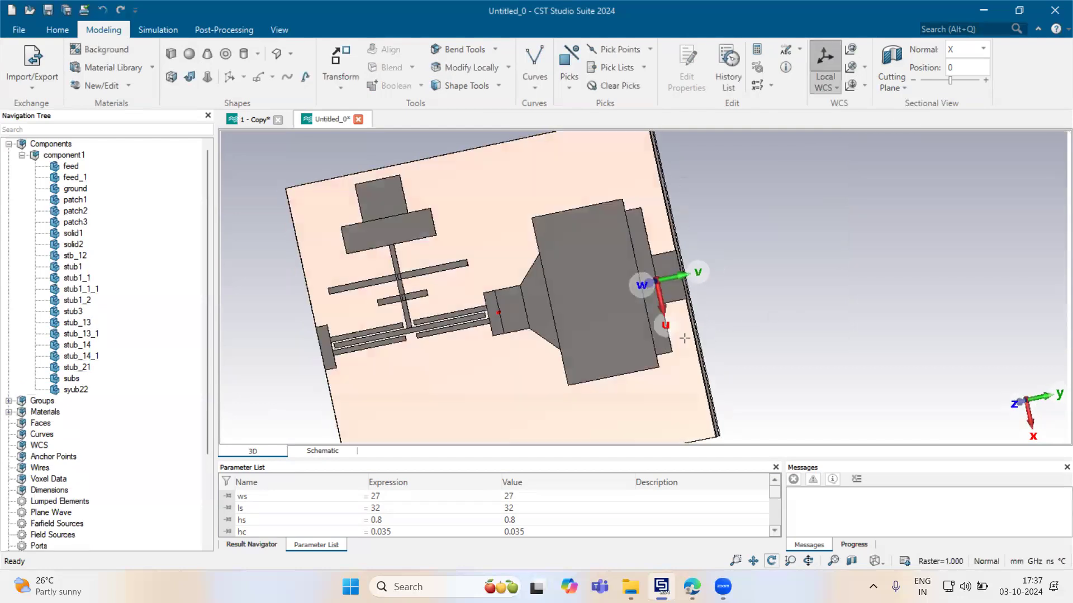
Set the substrate length parameter ls to 36 and update the model
scroll(684, 338, "up", 5)
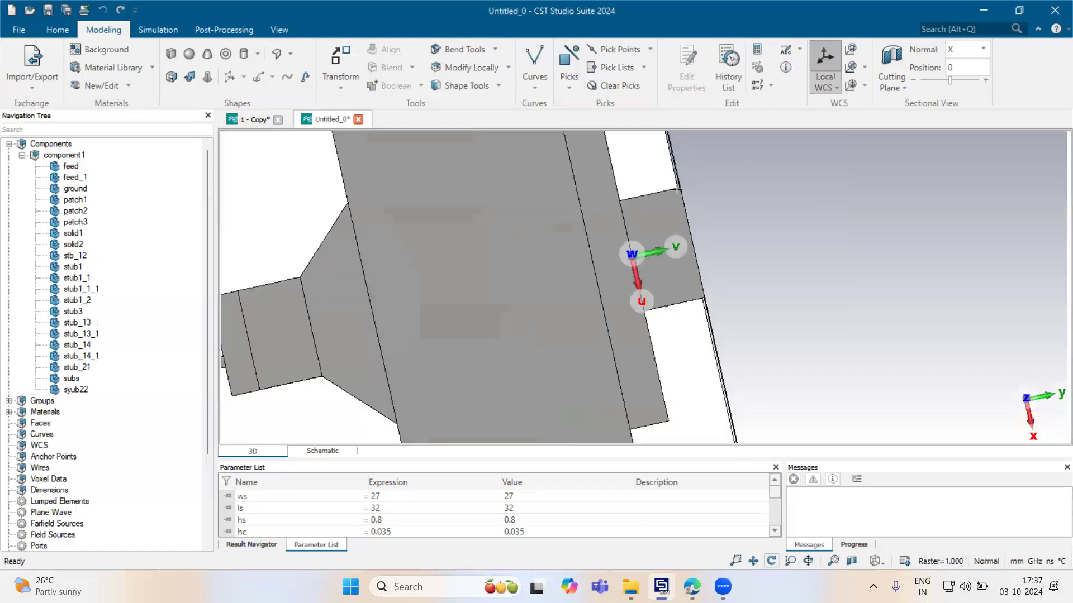
scroll(675, 275, "down", 6)
left_click_drag(416, 463, 414, 346)
double_click(381, 395)
type("36")
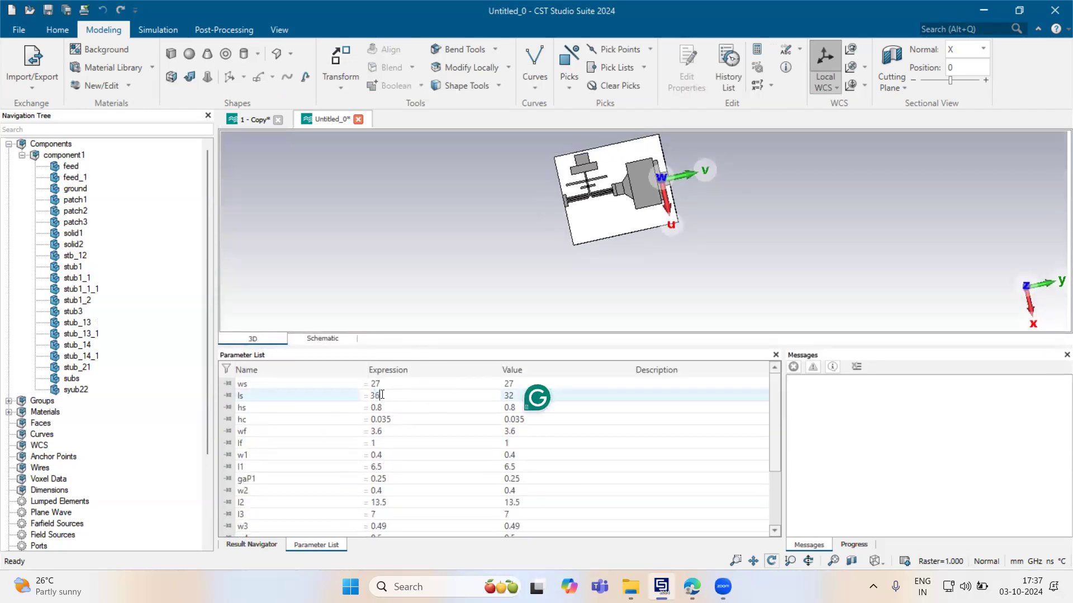
key("Return")
left_click(757, 67)
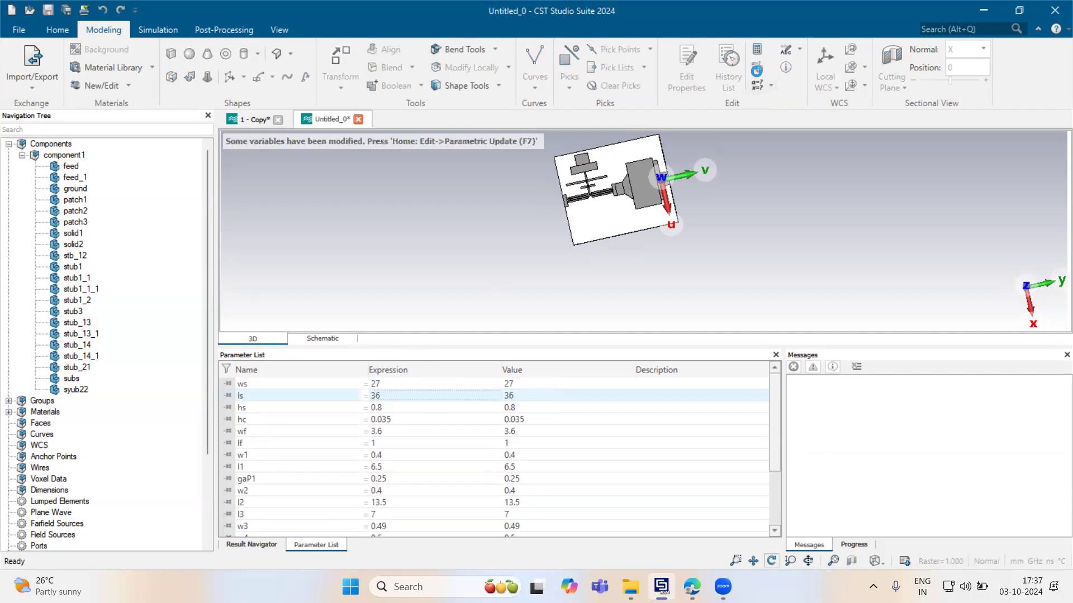
scroll(643, 237, "up", 5)
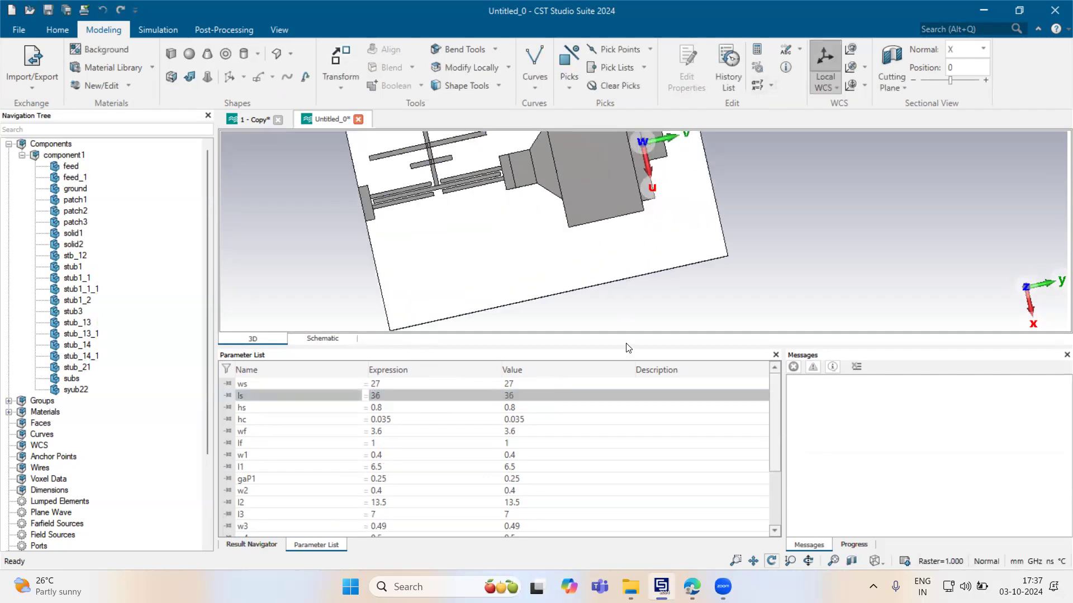
left_click_drag(625, 348, 624, 460)
scroll(692, 320, "down", 5)
Compare the board with the reference project 1 - Copy and measure the reference substrate's long edge, returning to Untitled_0
mouse_move(753, 338)
left_mouse_down()
mouse_move(748, 320)
mouse_move(653, 238)
mouse_move(688, 246)
mouse_move(743, 335)
mouse_move(592, 288)
left_mouse_up()
left_click(248, 119)
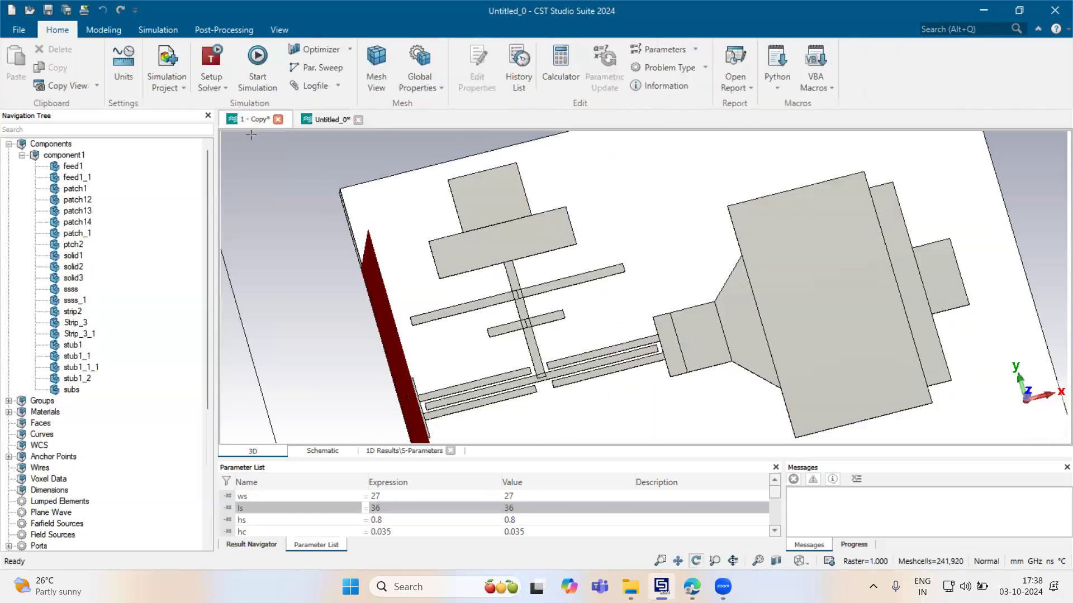
left_click(324, 120)
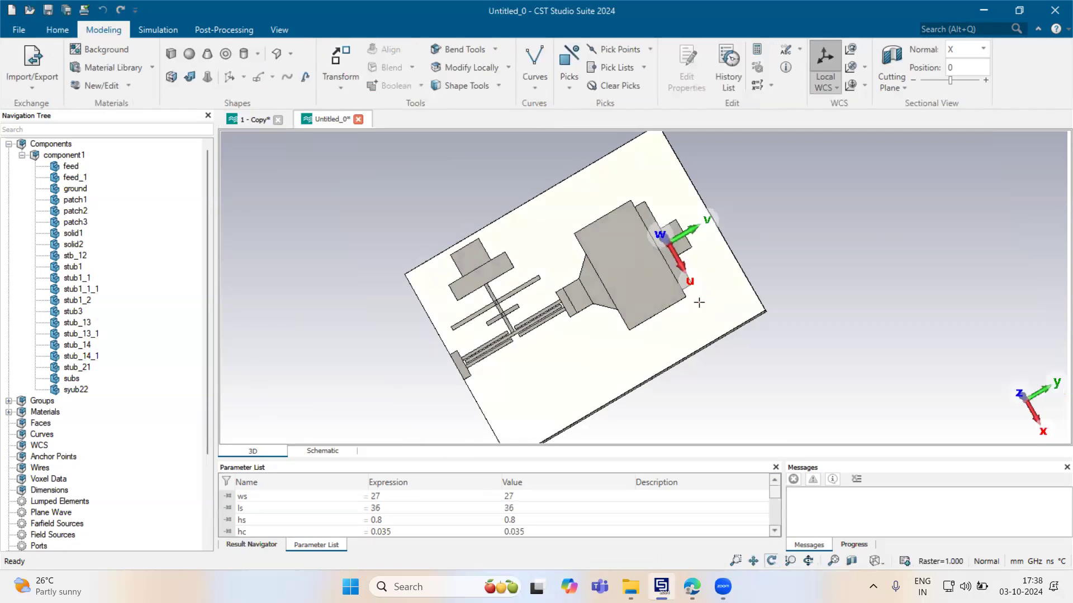
left_click_drag(591, 217, 523, 166)
scroll(523, 167, "up", 4)
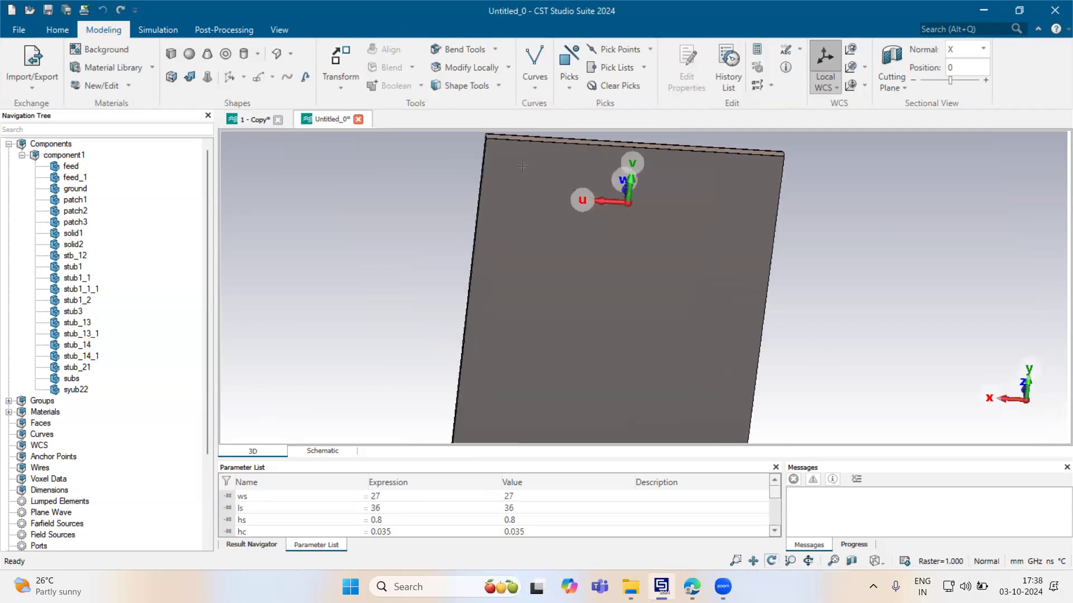
left_click(248, 119)
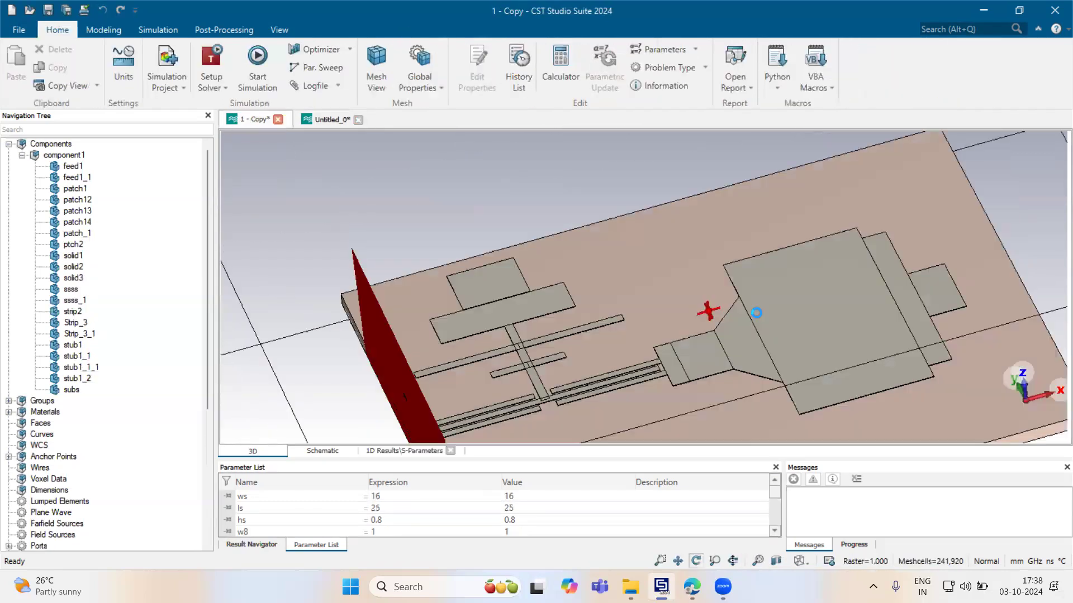
scroll(674, 347, "down", 4)
key("e")
left_click(741, 331)
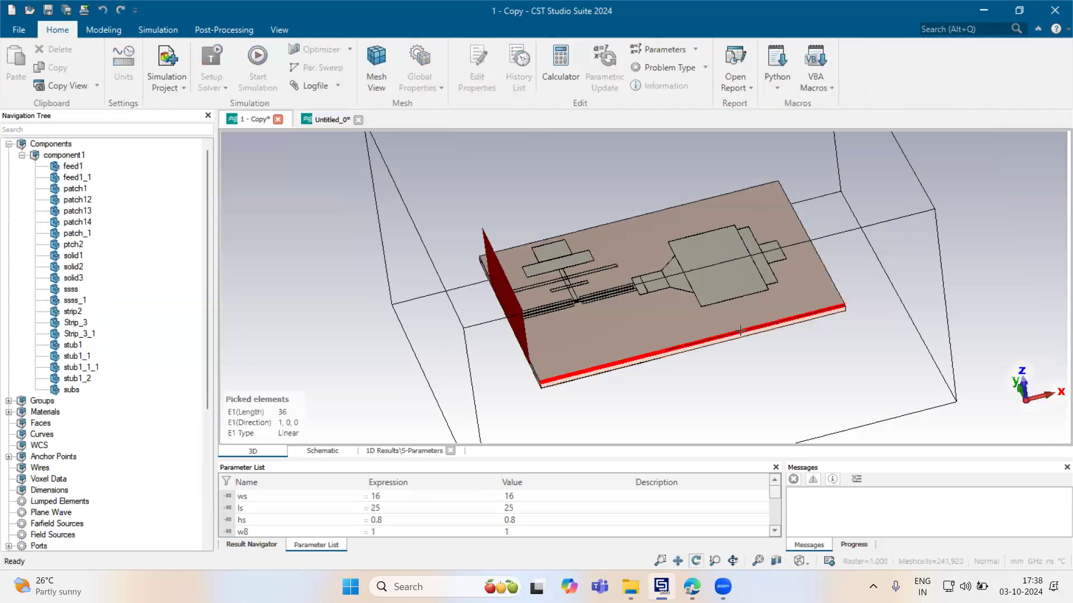
left_click(323, 119)
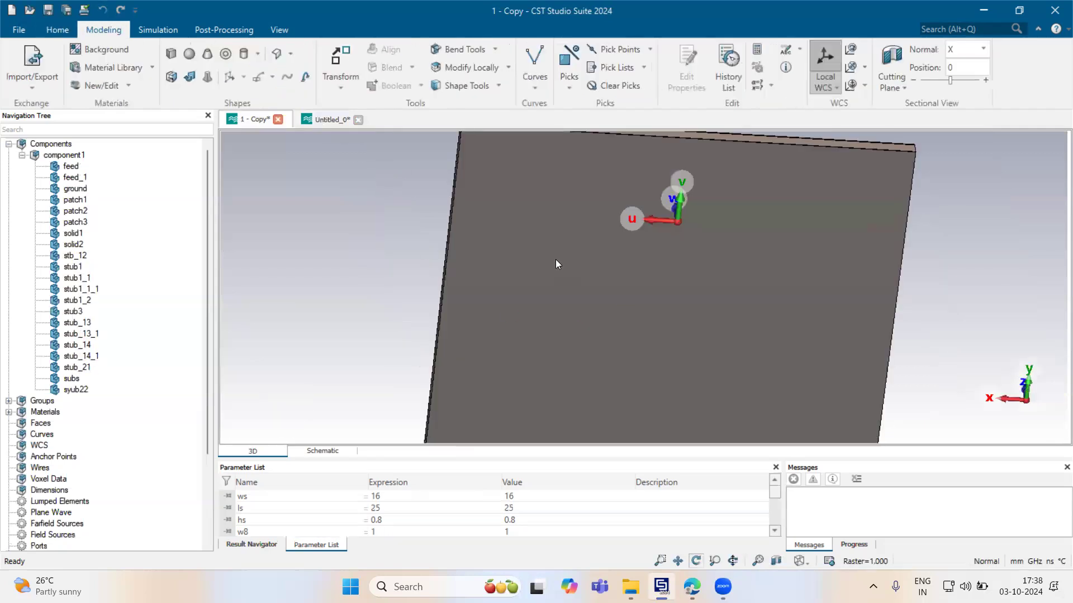
double_click(450, 250)
key("d")
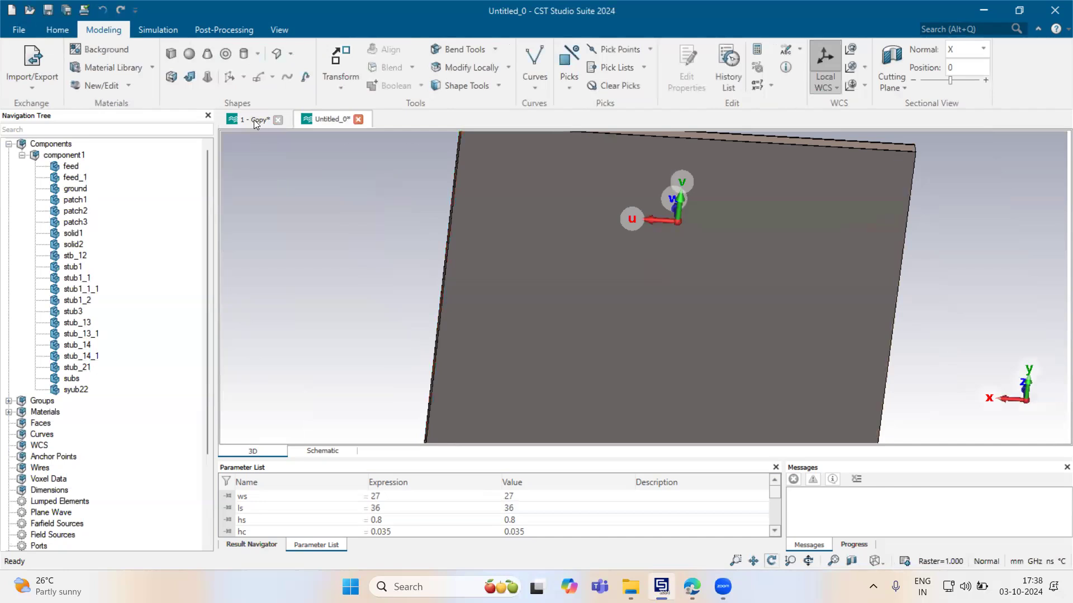
Pick the ground plane's thin end face below the patch3 end of the board
left_click_drag(685, 236, 544, 322)
scroll(542, 239, "up", 3)
left_click_drag(385, 245, 653, 326)
scroll(482, 255, "up", 6)
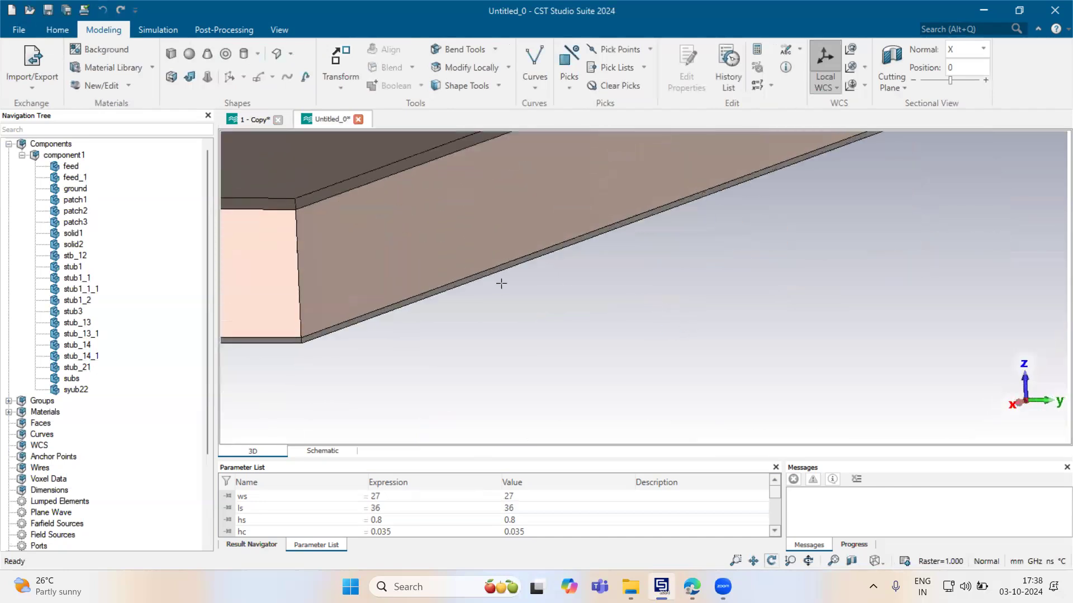
key("w")
double_click(497, 260)
scroll(713, 266, "down", 3)
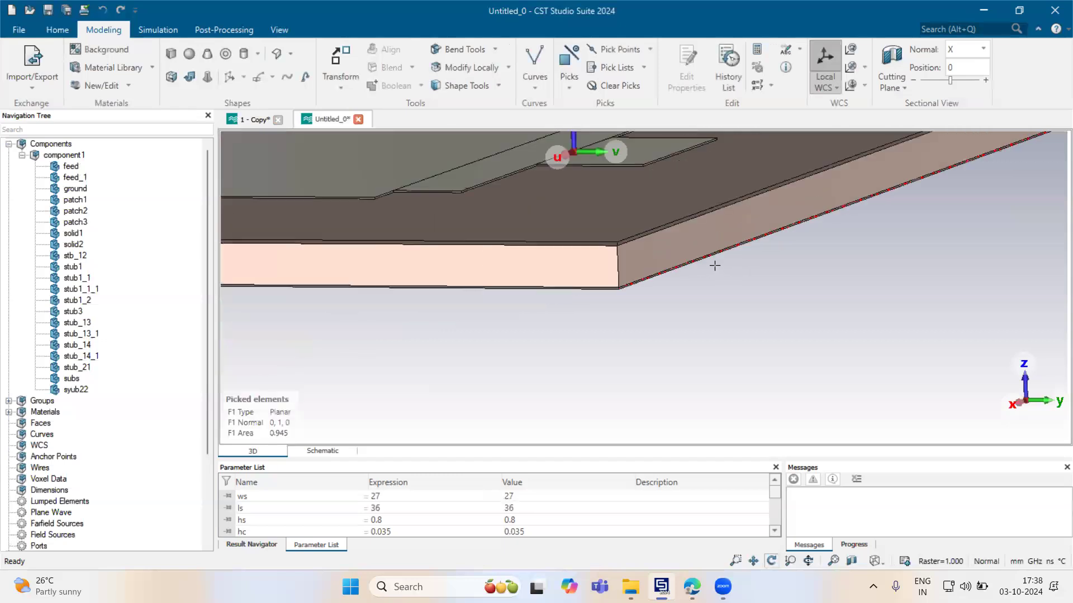
Extrude the picked ground face as solid3 in FR-4 (lossy) with height Dgs, defining the new parameter Dgs as 23
left_click(175, 80)
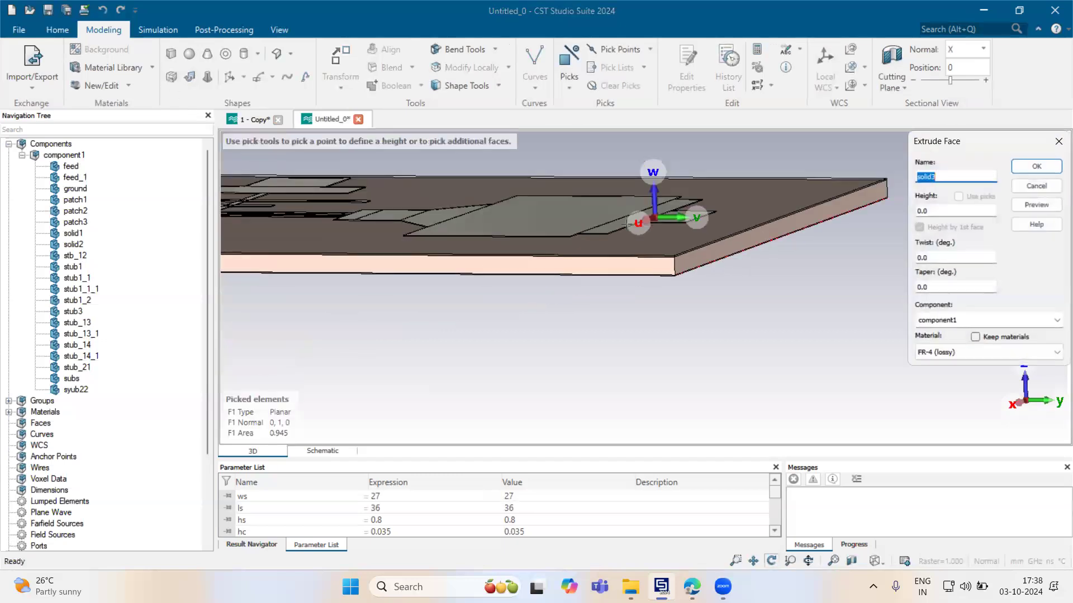
left_click_drag(623, 254, 631, 197)
left_click_drag(956, 206, 817, 203)
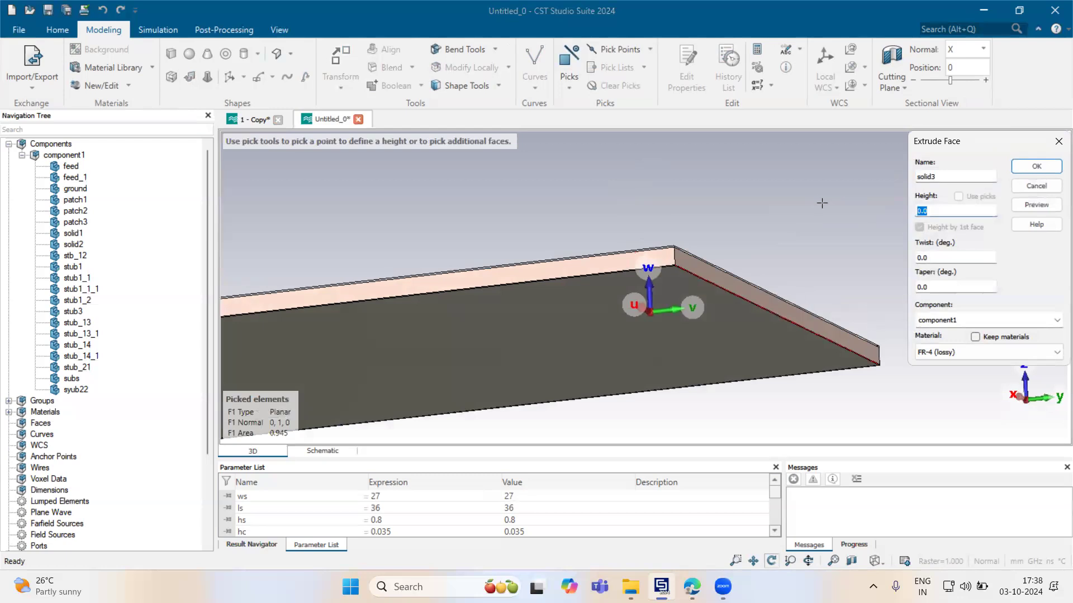
left_click(1050, 169)
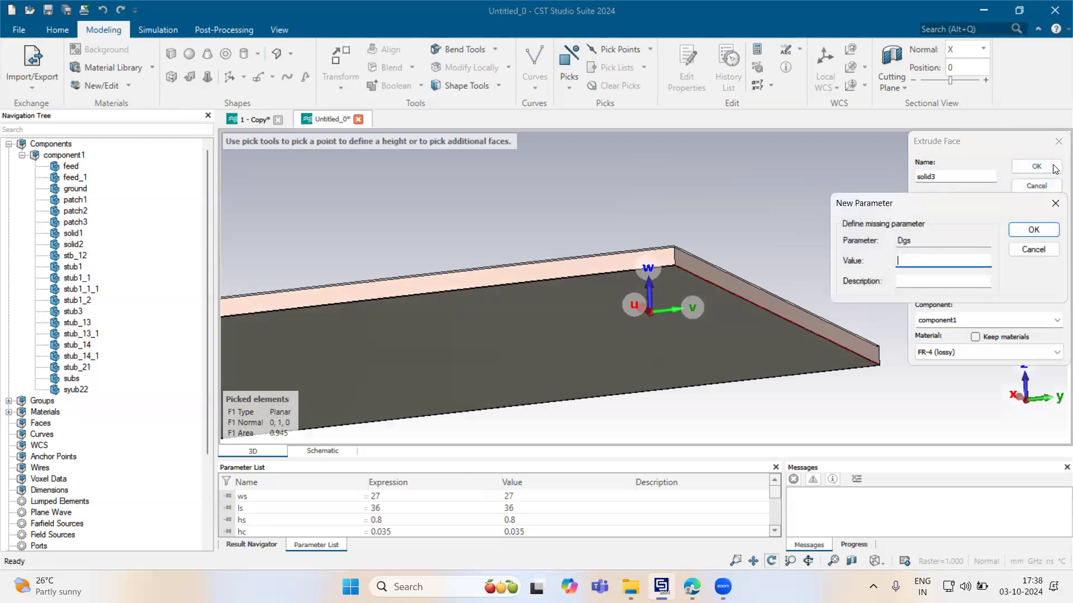
type("23")
key("Return")
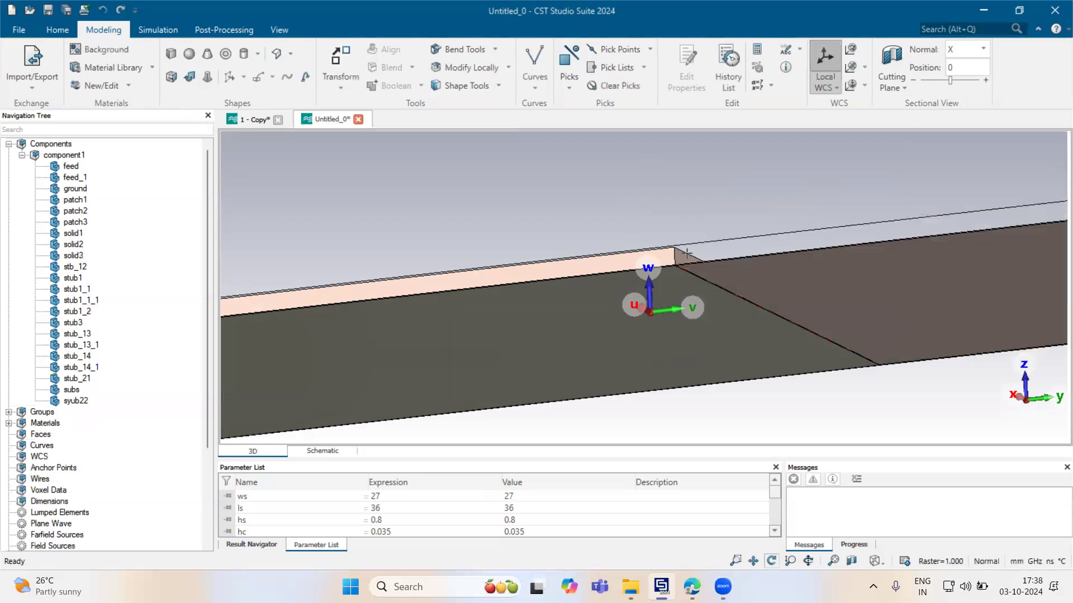
Edit solid3's extrusion to reverse its direction by setting the height to -Dgs
scroll(686, 253, "down", 3)
right_click(735, 259)
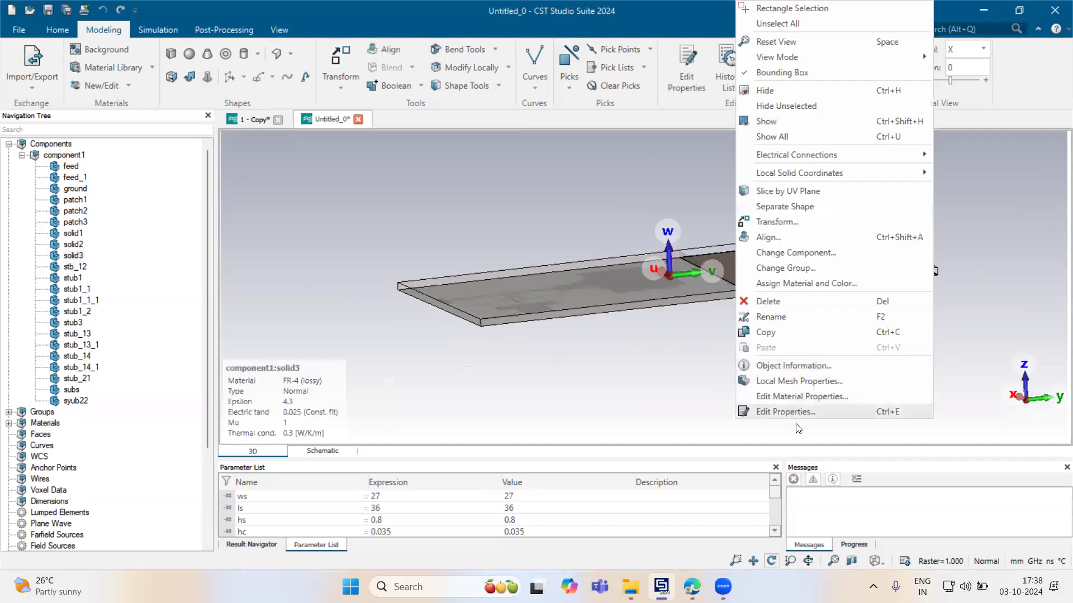
left_click(784, 413)
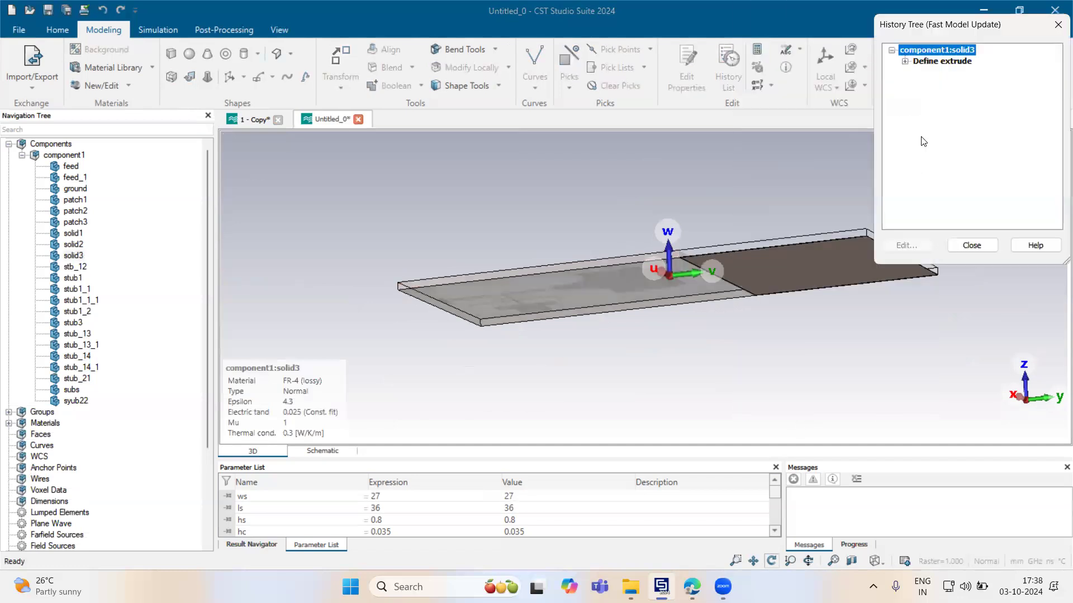
double_click(941, 59)
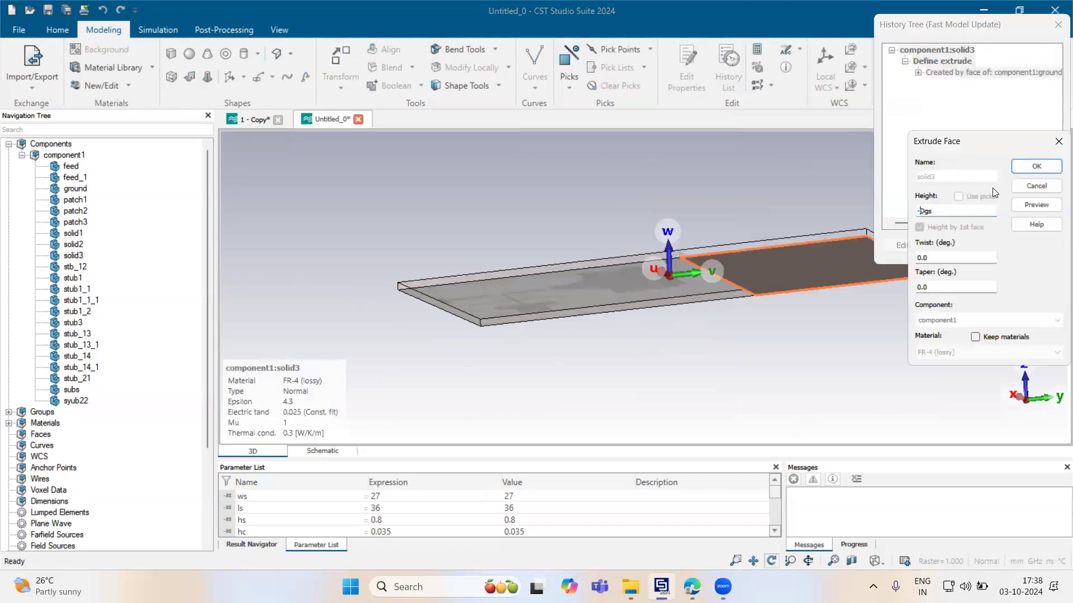
left_click(1035, 167)
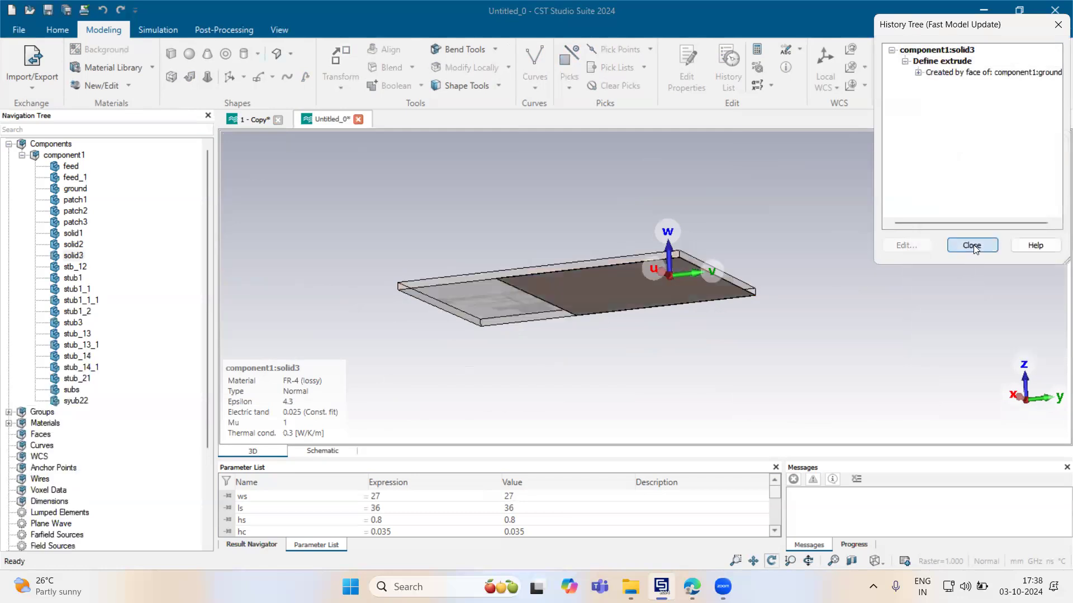
left_click(972, 244)
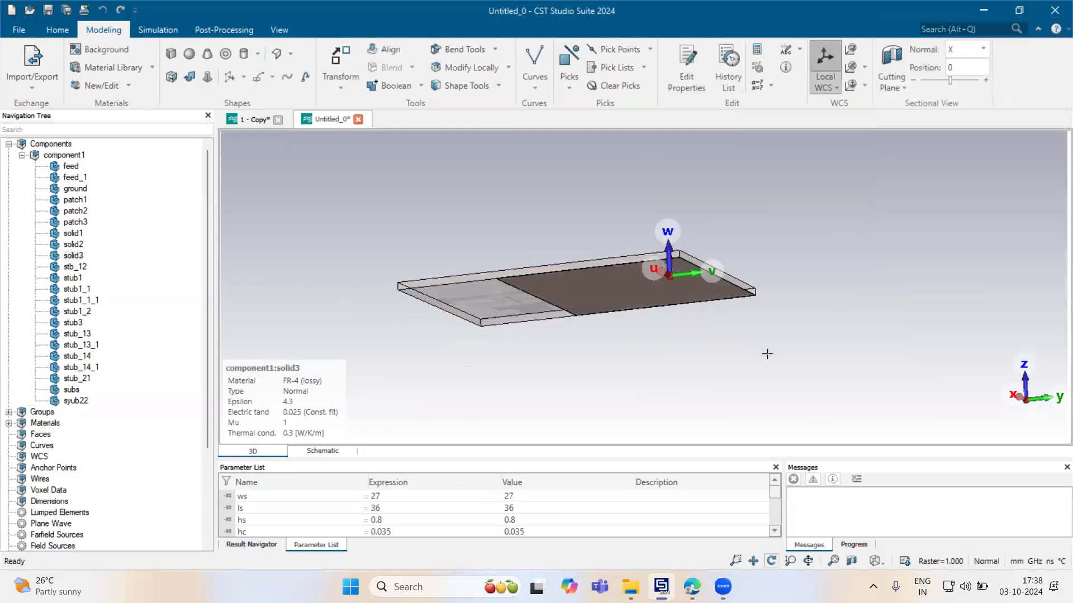
Subtract solid3 from the ground plane, leaving only a partial ground beneath the feed end of the board
double_click(487, 294)
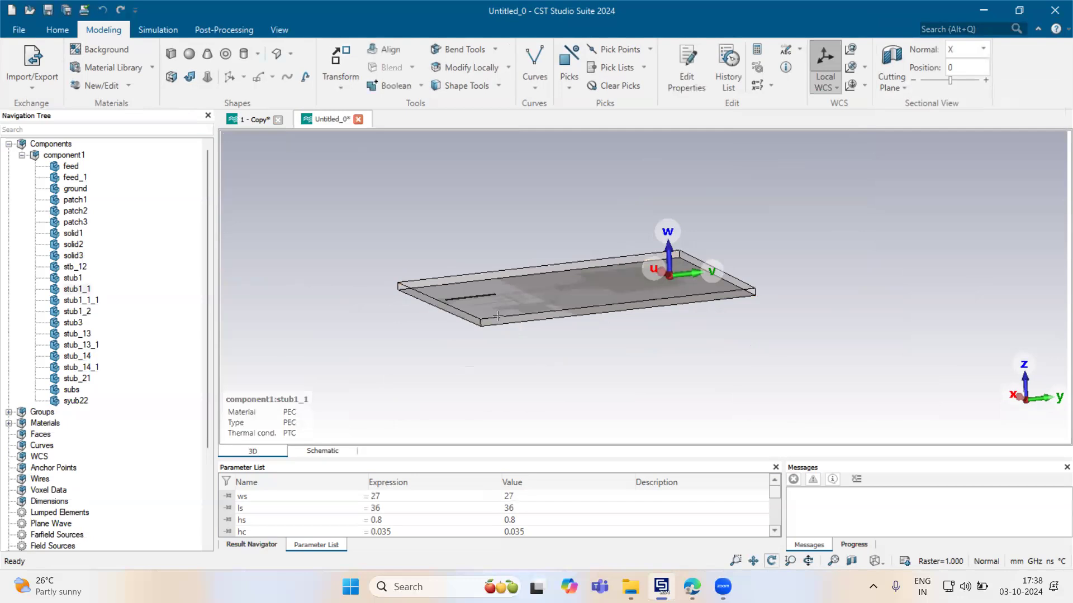
left_click_drag(497, 315, 489, 240)
double_click(301, 239)
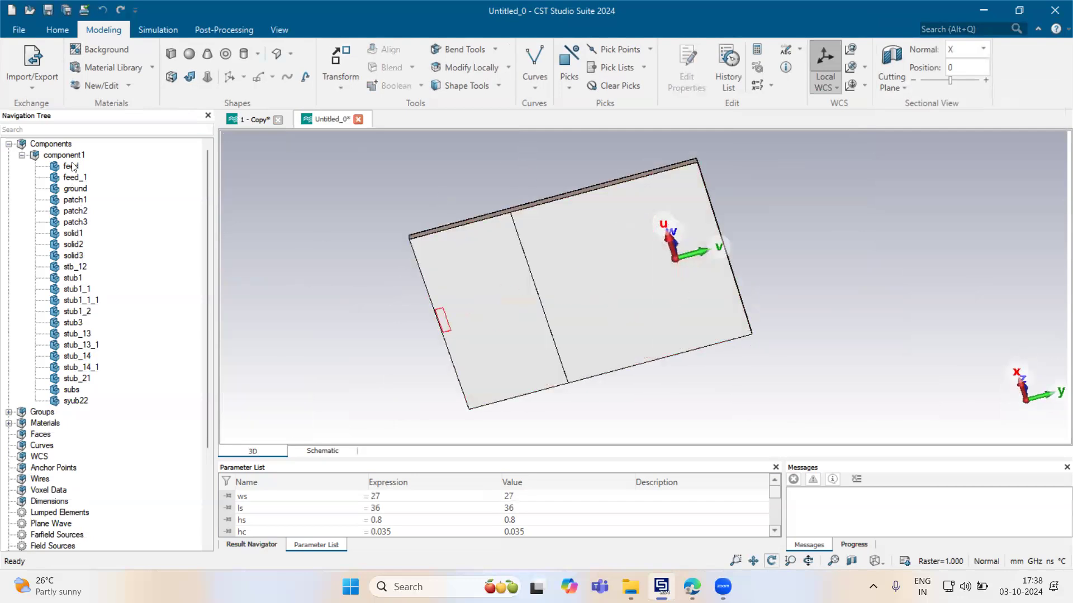
left_click(77, 190)
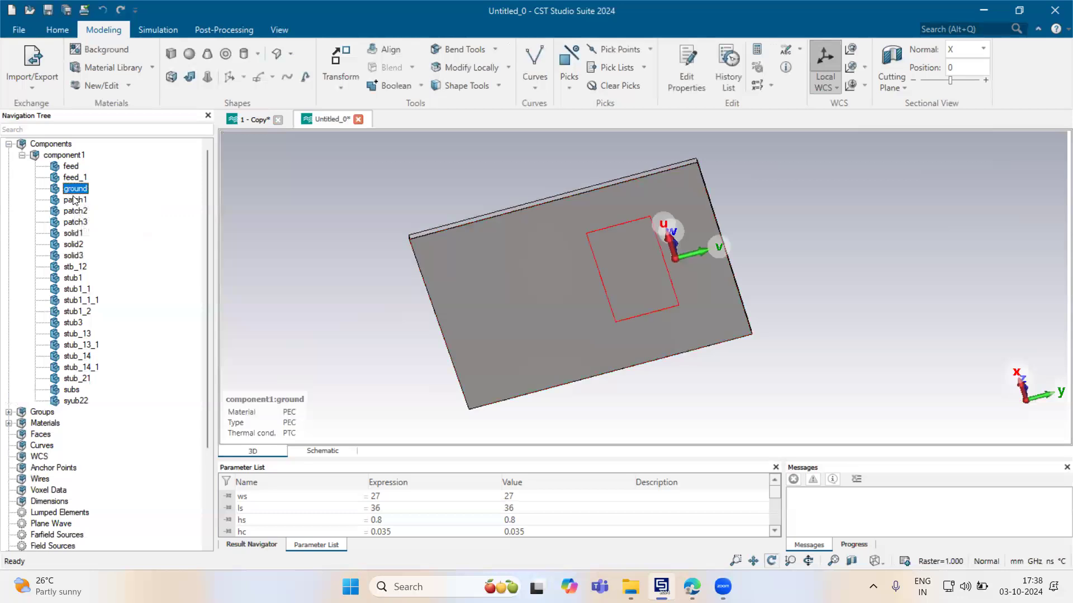
key("minus")
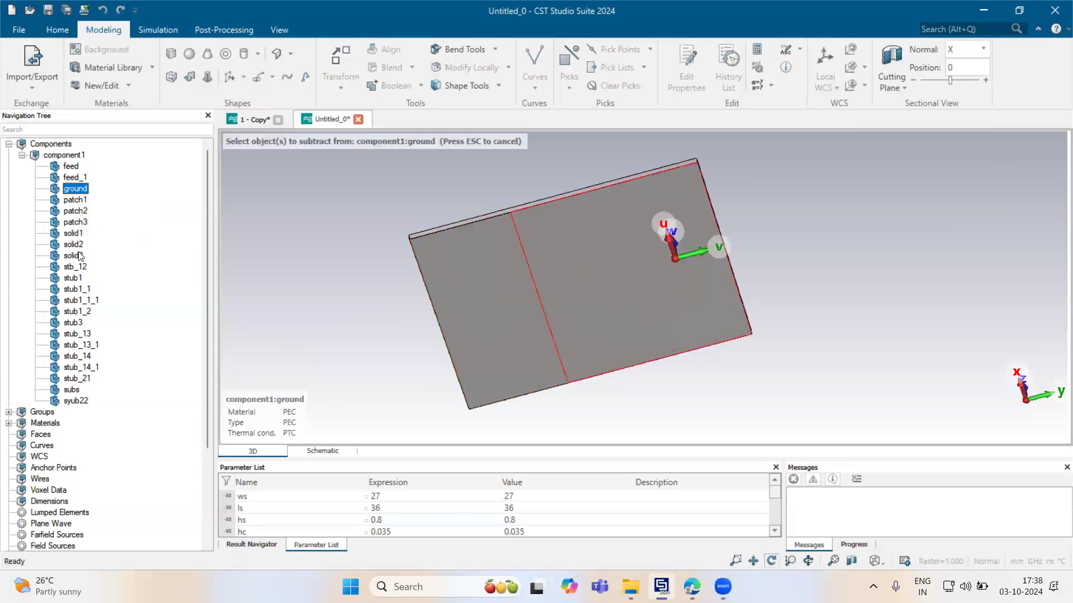
left_click(619, 264)
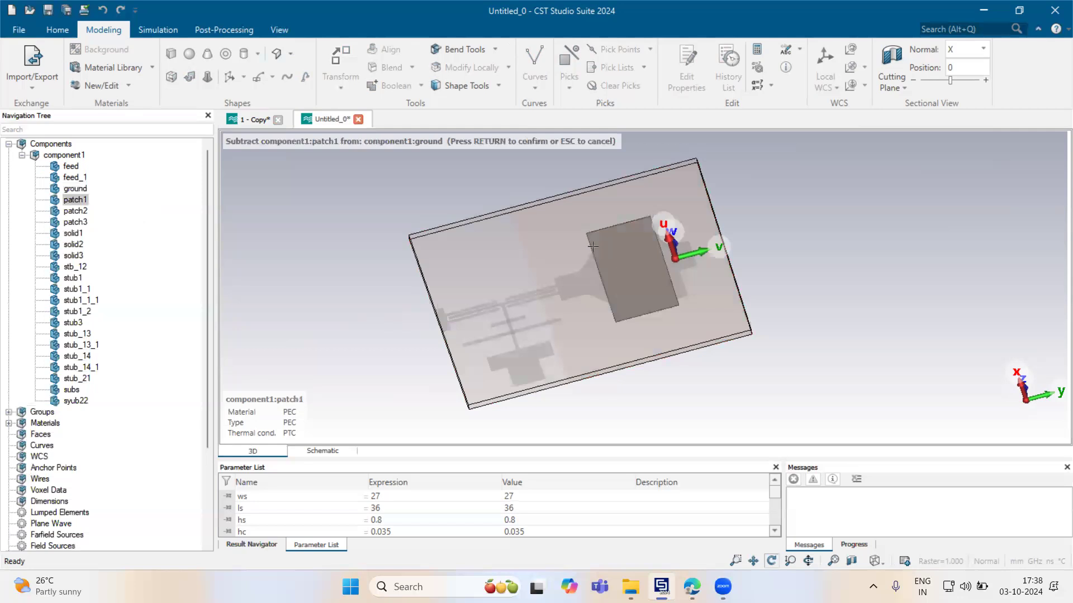
left_click(549, 222)
left_click_drag(550, 223, 476, 290)
scroll(571, 224, "up", 5)
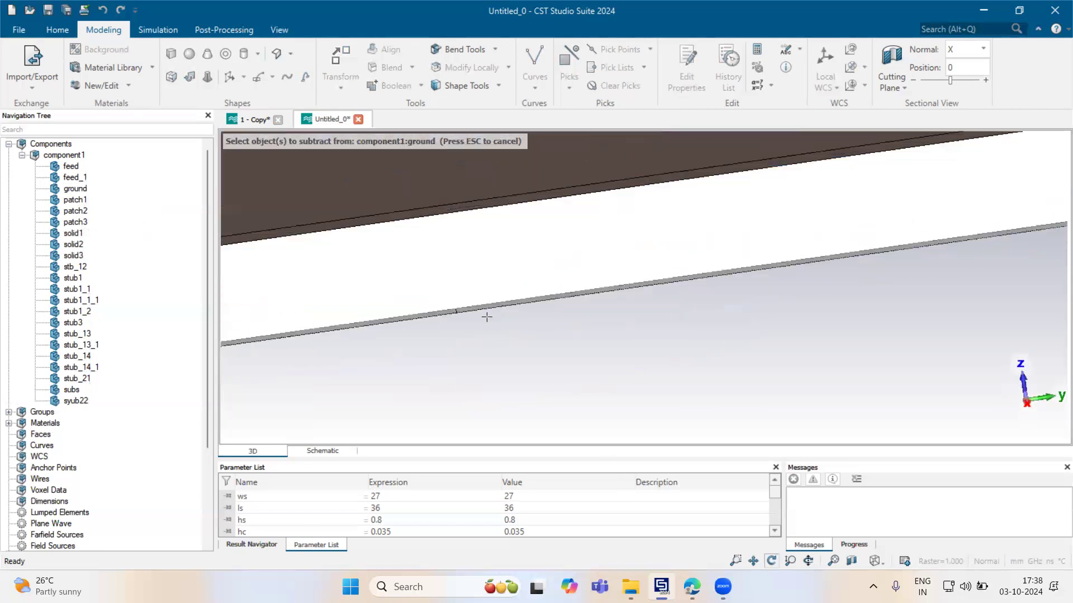
scroll(448, 318, "up", 5)
left_click(570, 290)
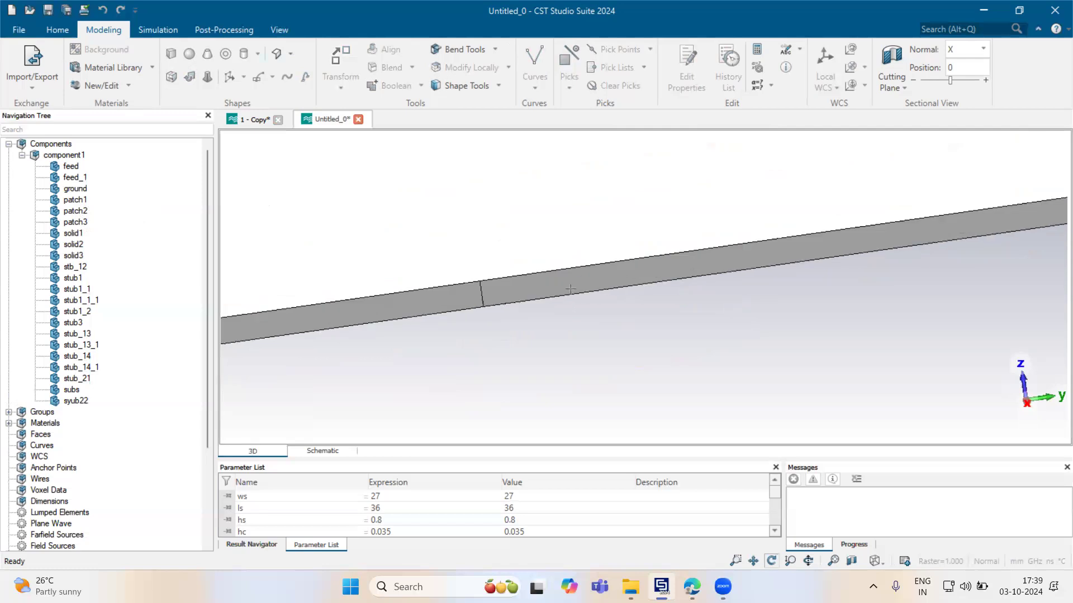
left_click(73, 255)
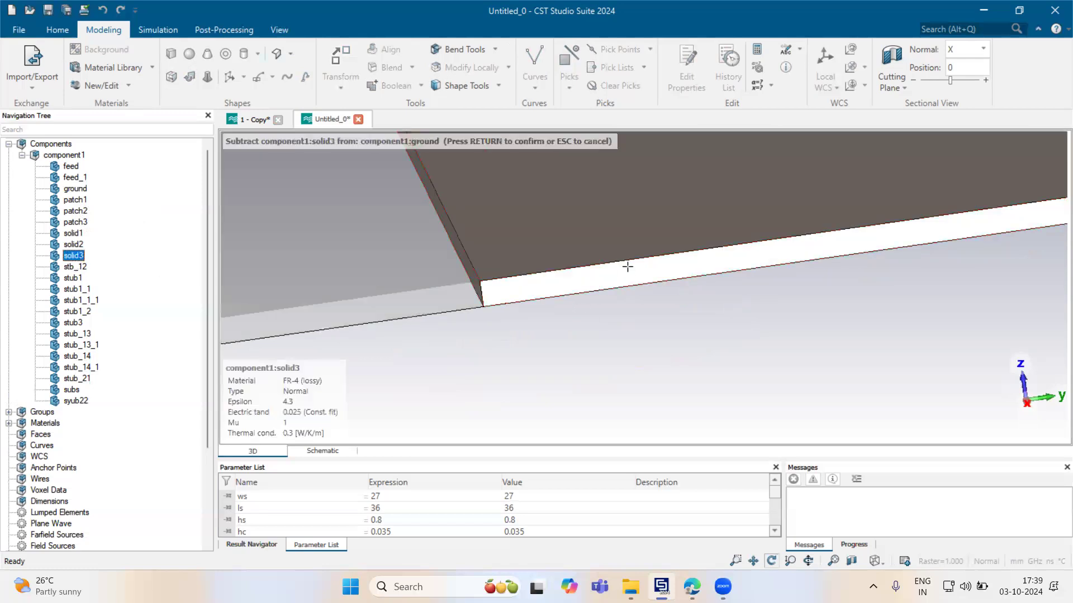
key("Return")
scroll(610, 264, "down", 8)
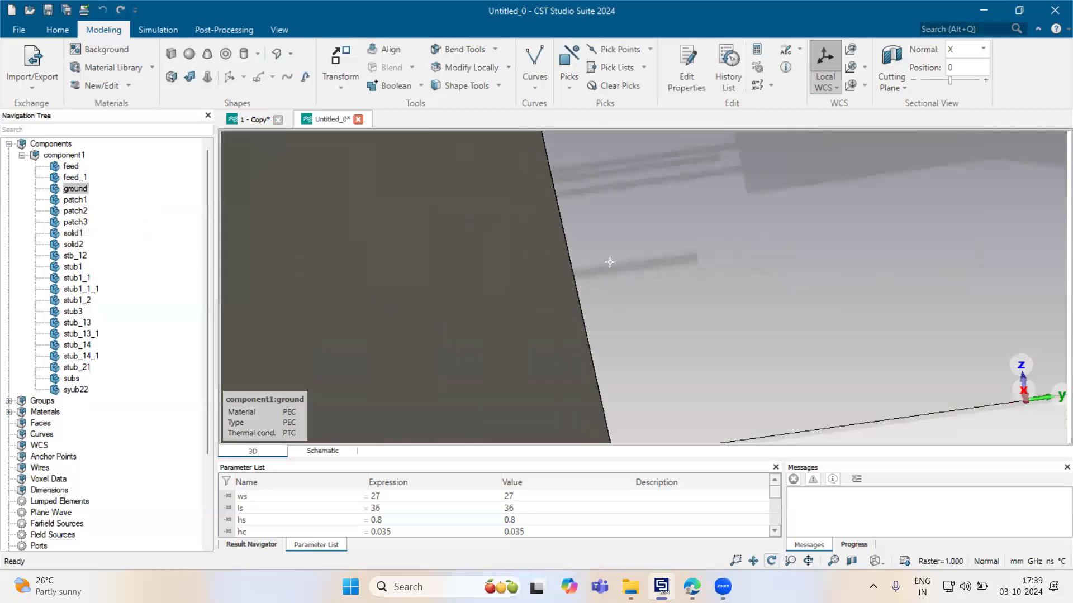
Pick the midpoint of the partial ground's cut edge and align the local WCS with that point
double_click(644, 379)
left_click_drag(612, 316, 845, 350)
scroll(845, 351, "down", 4)
scroll(680, 343, "up", 3)
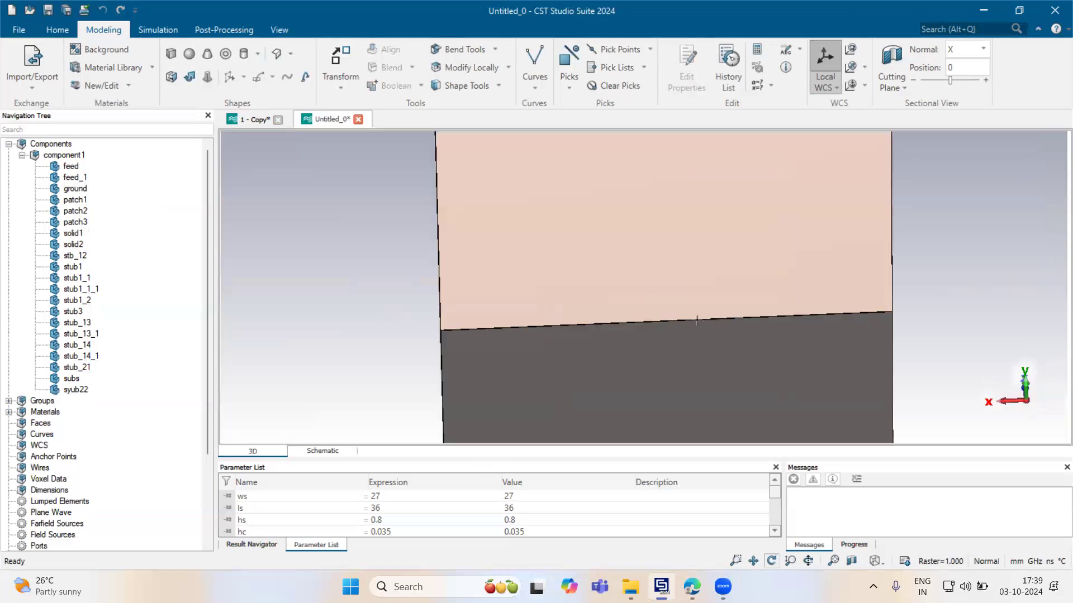
key("e")
scroll(658, 307, "up", 3)
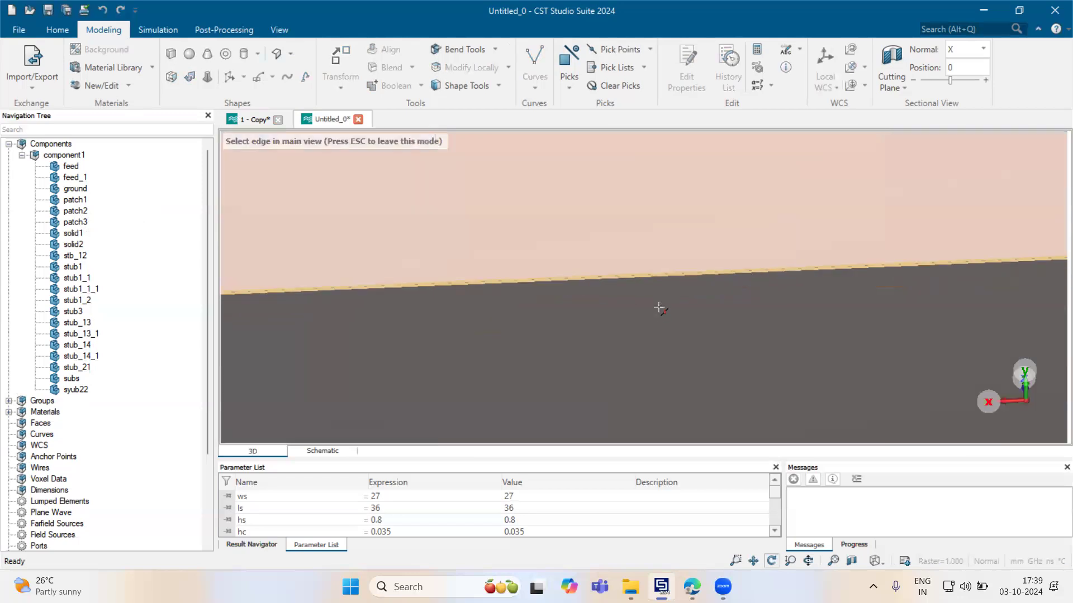
left_click(650, 271)
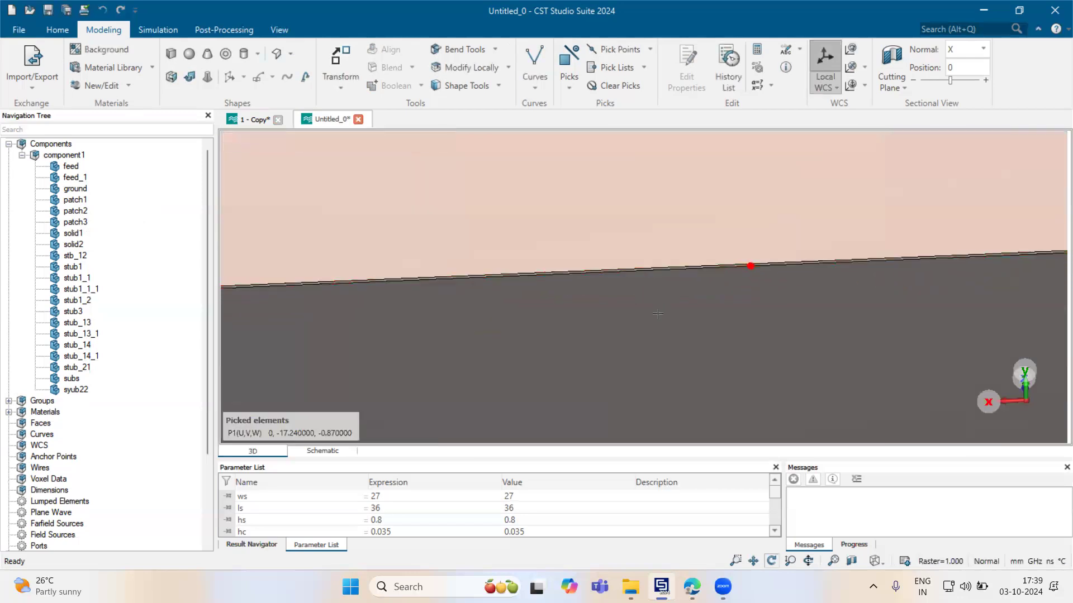
left_click(851, 69)
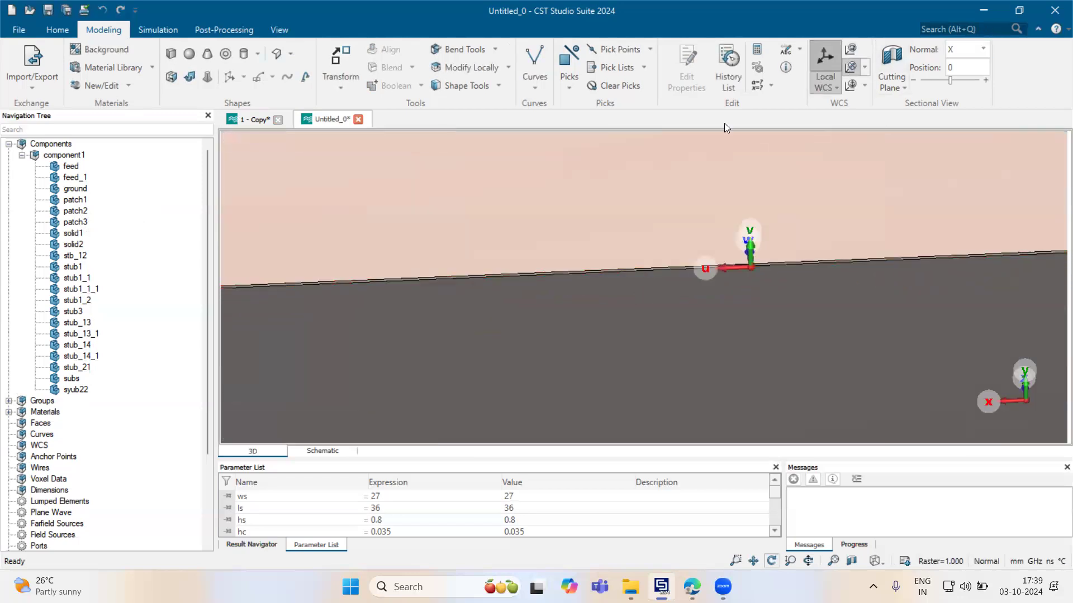
Define a brick named dgs_slot with U from -4.3/2 to 4.3/2 and V from 0 to -3.86
left_click(172, 53)
key("Escape")
type("dgs_slot")
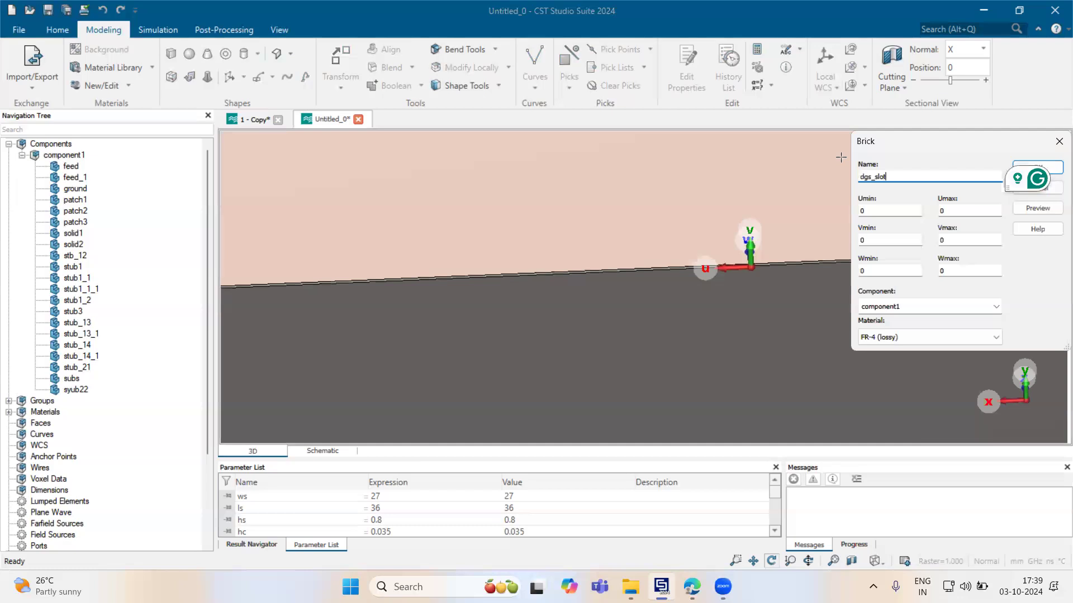
key("Tab")
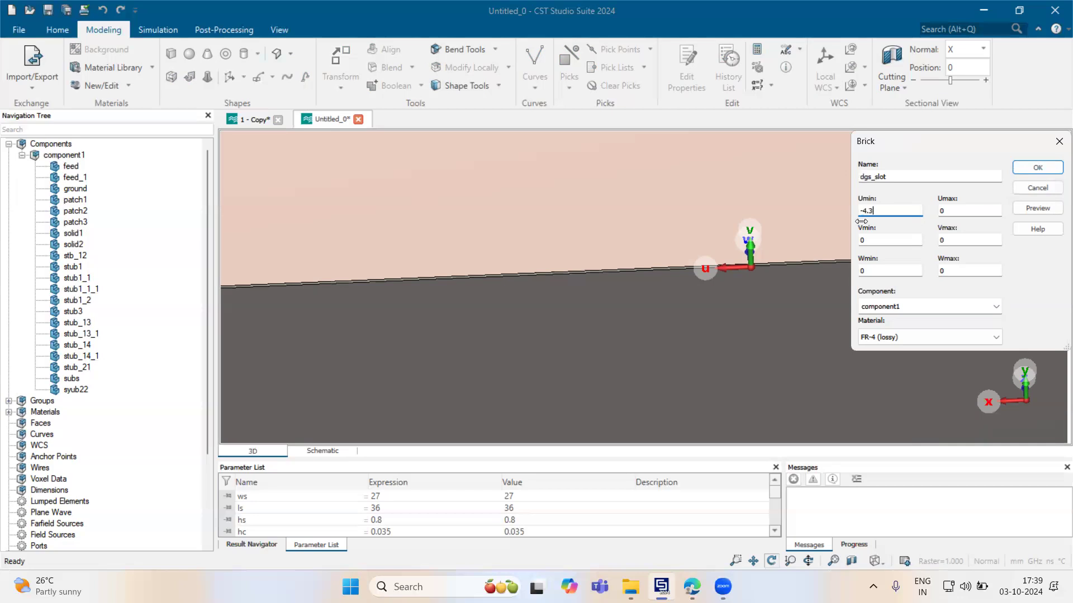
key("Tab")
type("4")
key("Tab")
key("Tab")
left_click_drag(248, 310, 507, 311)
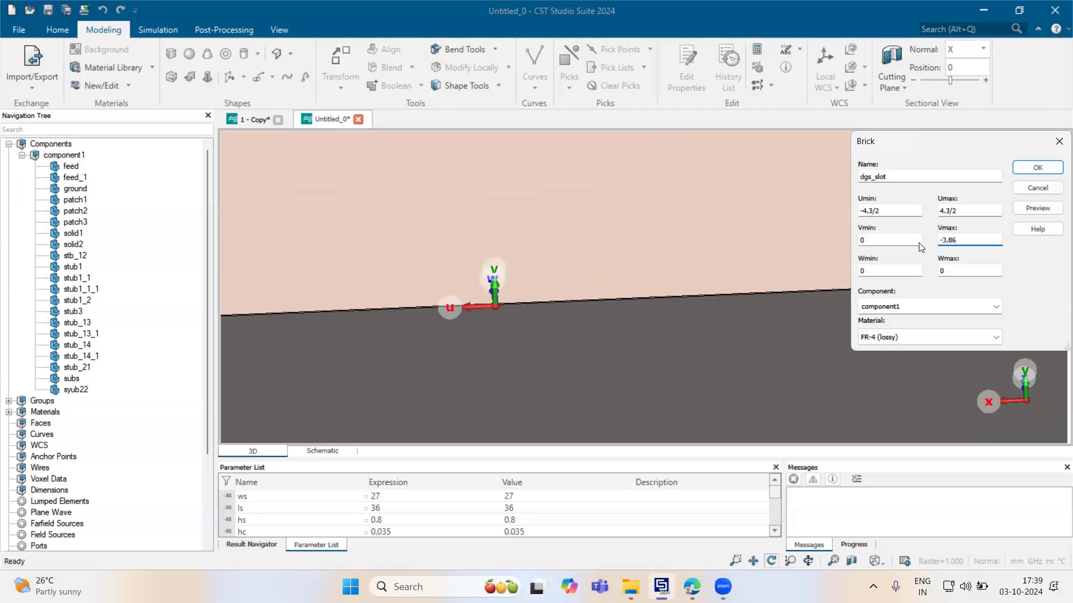
Set the slot brick's Wmax to hc and its material to PEC, preview it and create it
key("Tab")
key("Tab")
type("hc")
left_click(950, 337)
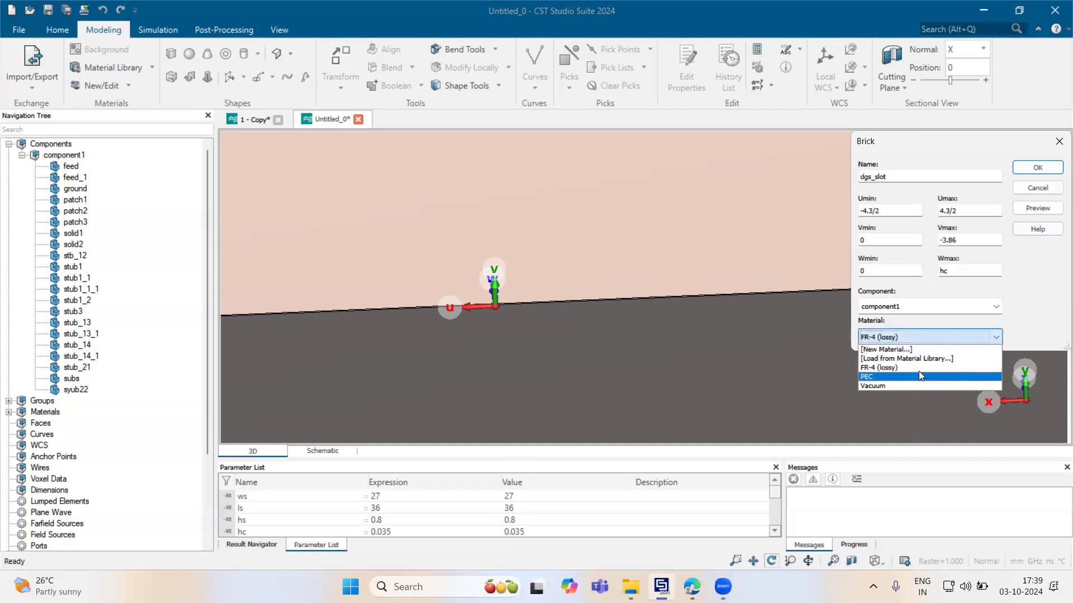
left_click(918, 374)
left_click(1041, 208)
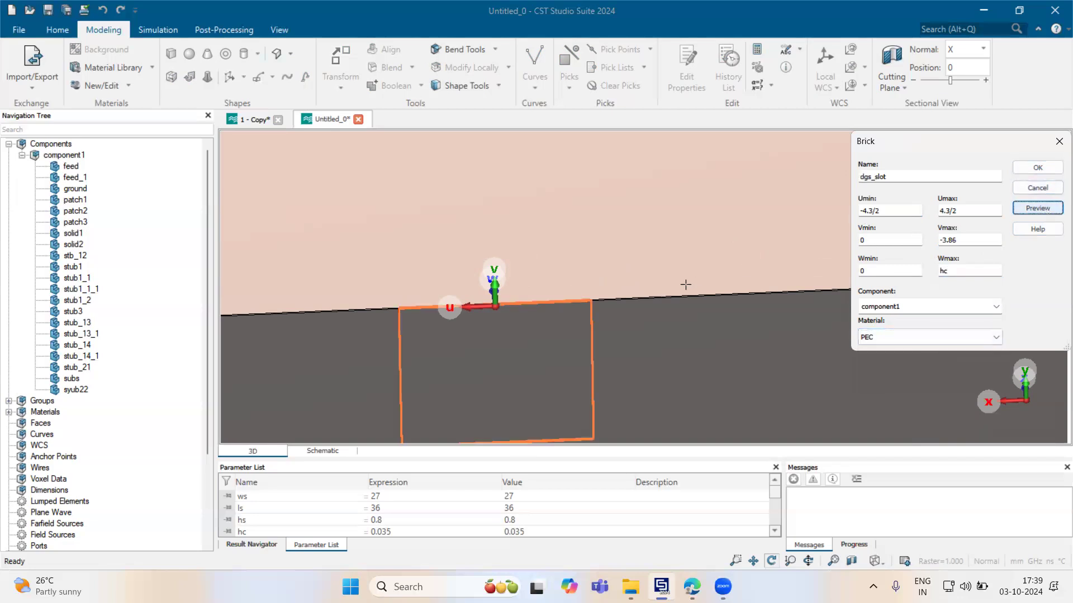
left_click(1050, 172)
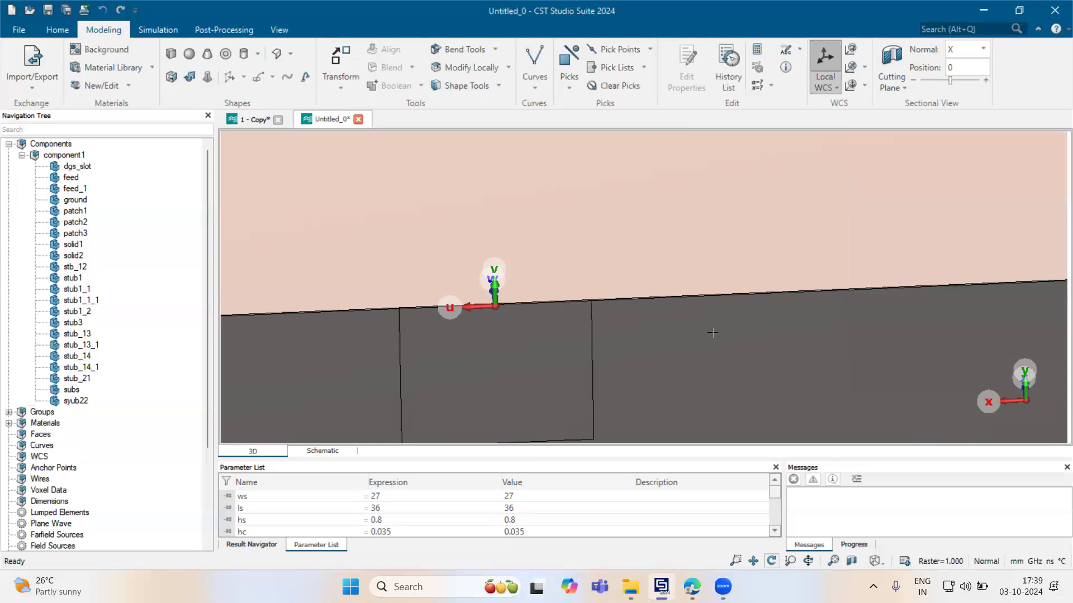
Subtract dgs_slot from the ground to cut a notch in its edge
left_click(712, 332)
key("minus")
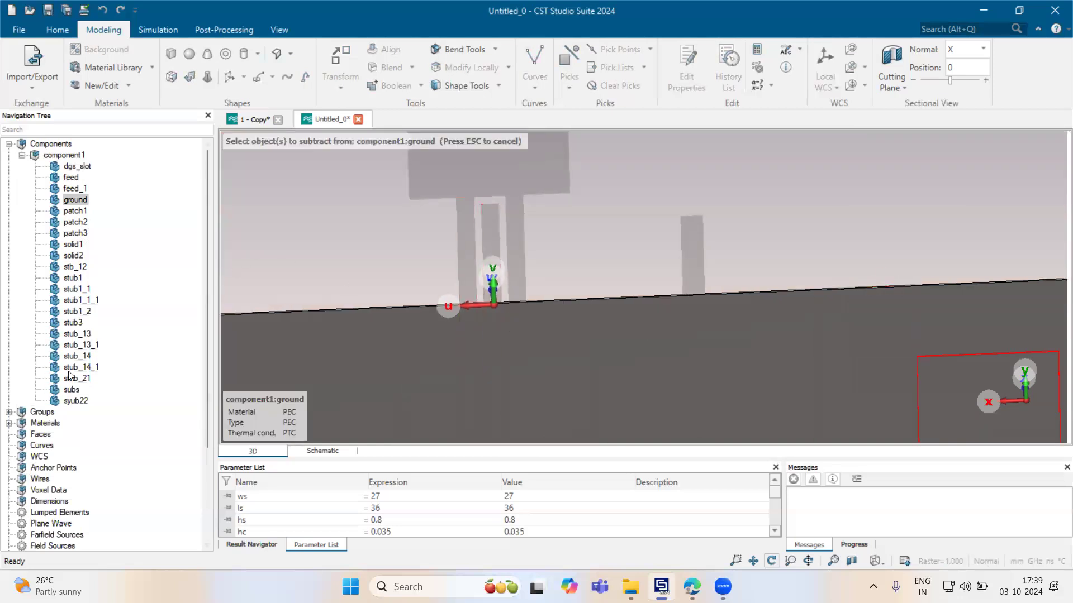
left_click(75, 256)
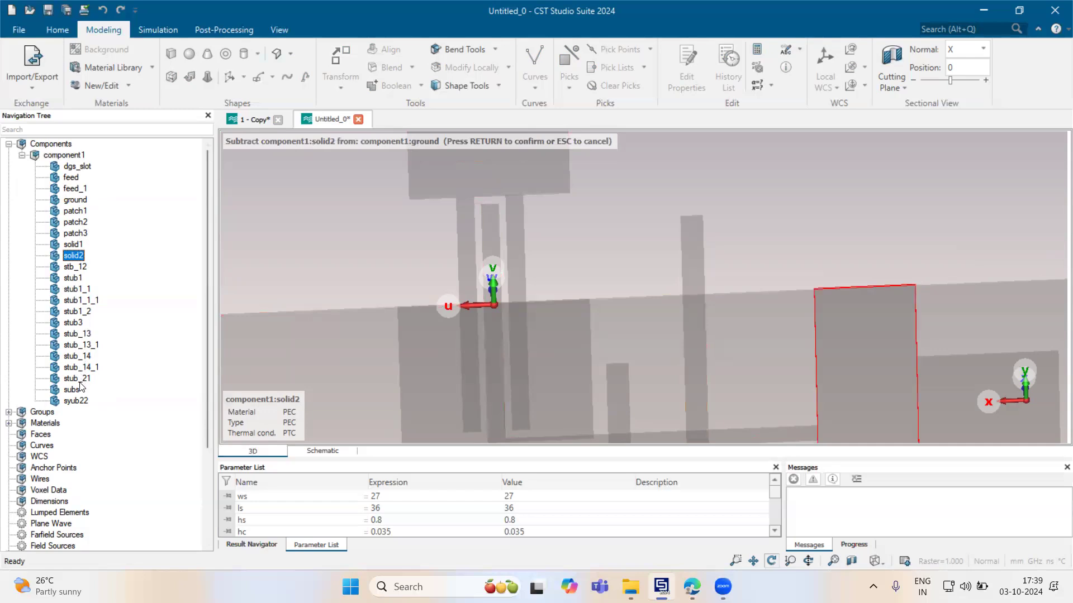
left_click(500, 317)
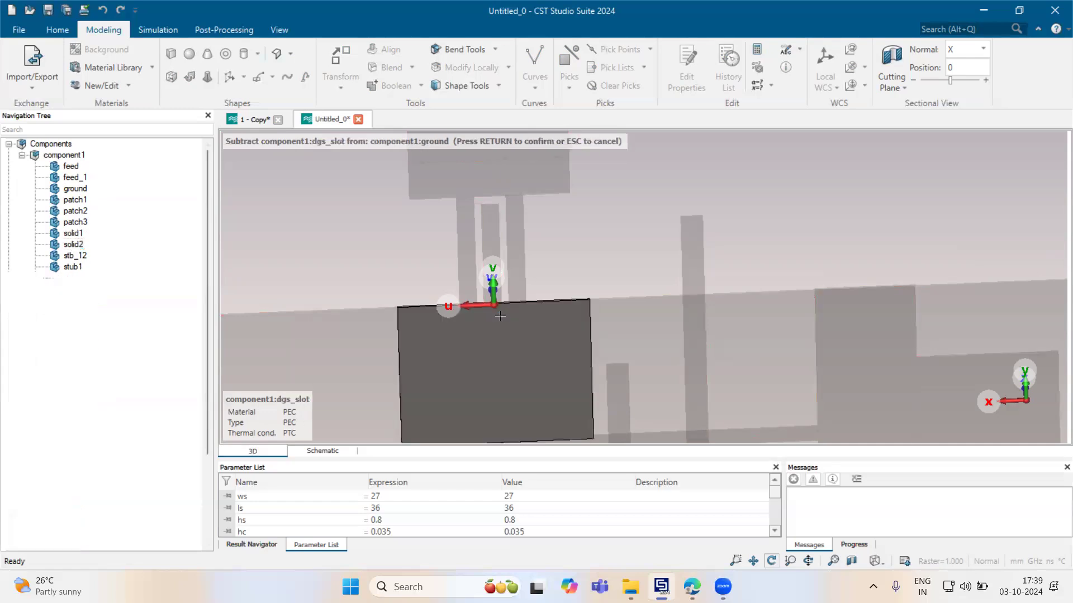
key("Return")
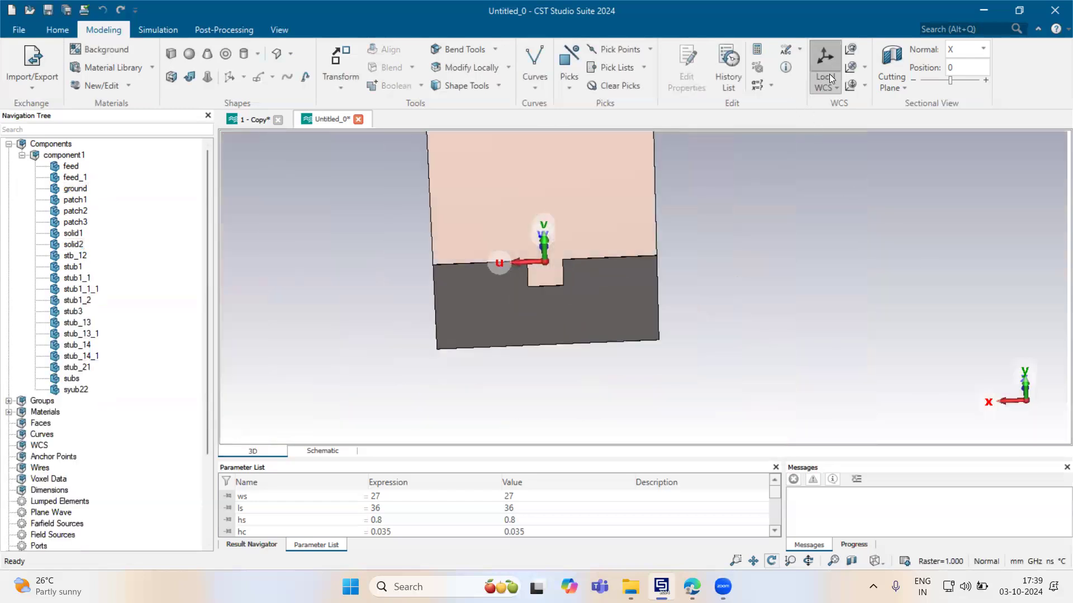
Turn off the local WCS and pick the feed line's thin end face at the board edge
left_click(829, 60)
left_click_drag(432, 233, 799, 412)
scroll(759, 370, "down", 3)
scroll(629, 343, "up", 3)
scroll(436, 230, "up", 3)
scroll(428, 233, "up", 10)
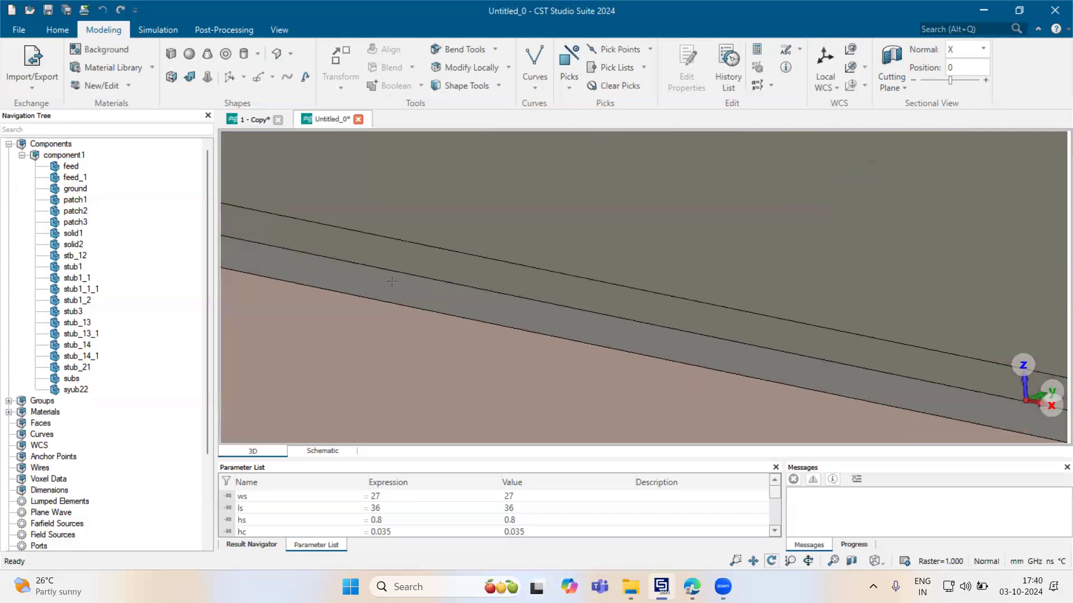
key("f")
left_click(410, 301)
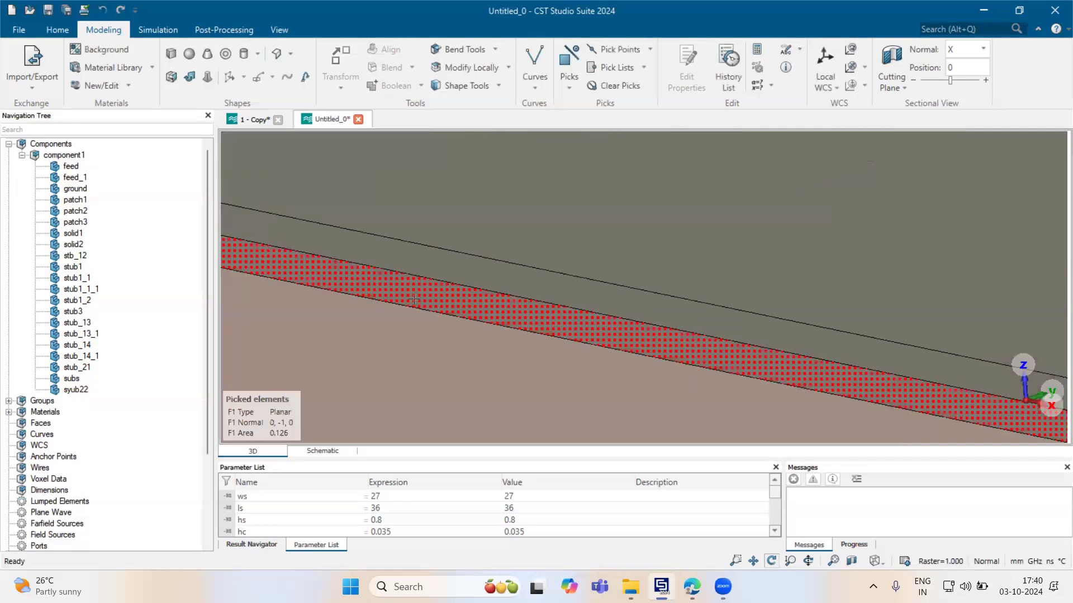
Set the simulation frequency range from 0 to 20 GHz
left_click(158, 29)
left_click(34, 55)
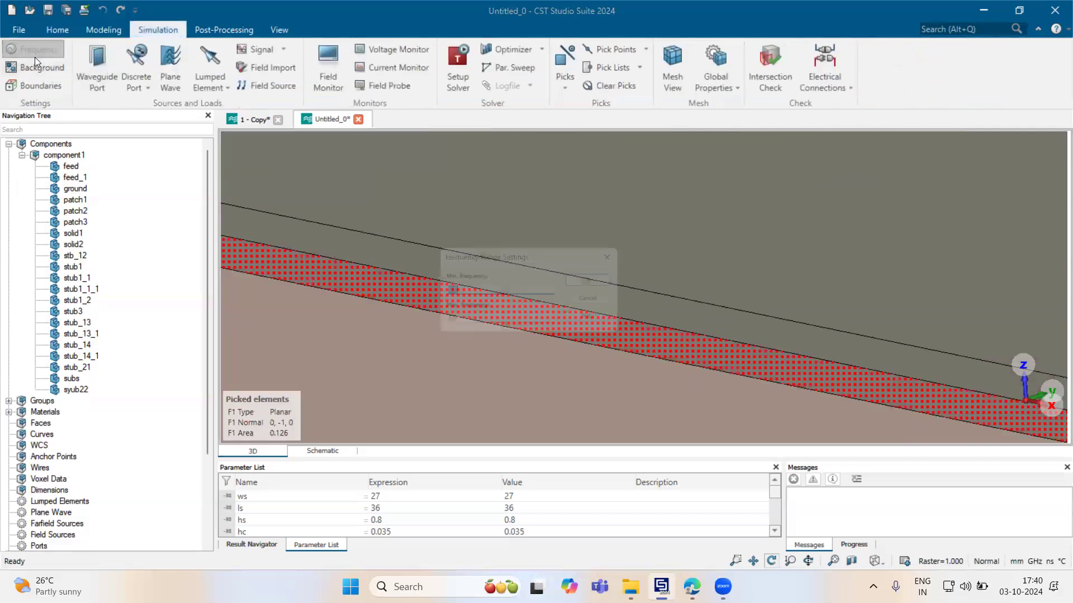
type("0")
key("Tab")
type("20")
key("Return")
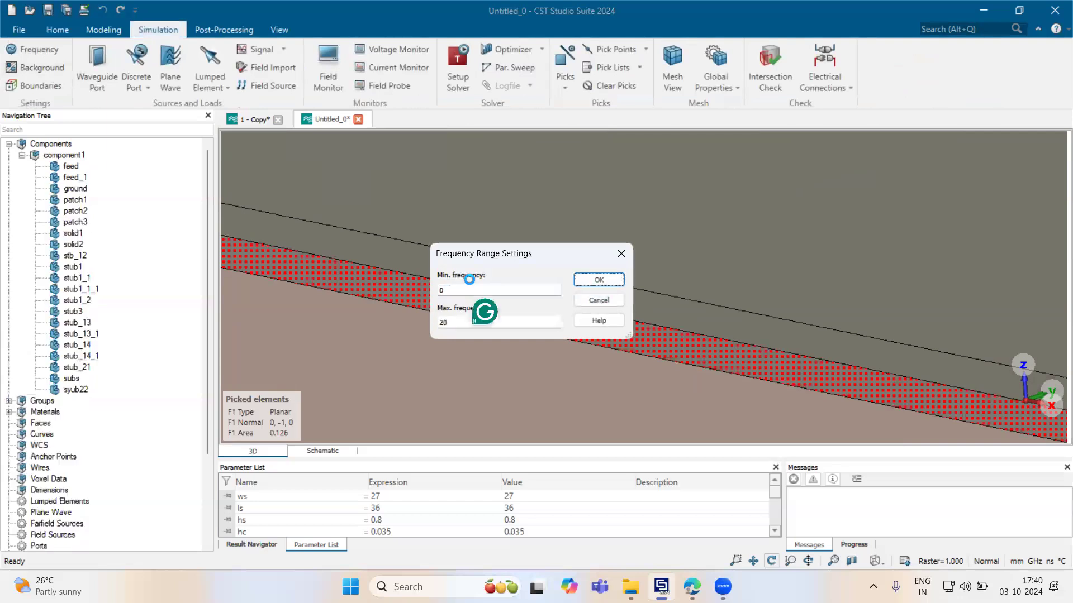
Calculate the microstrip port extension coefficient with the solver ports macro and construct a waveguide port from the picked feed face
left_click(50, 27)
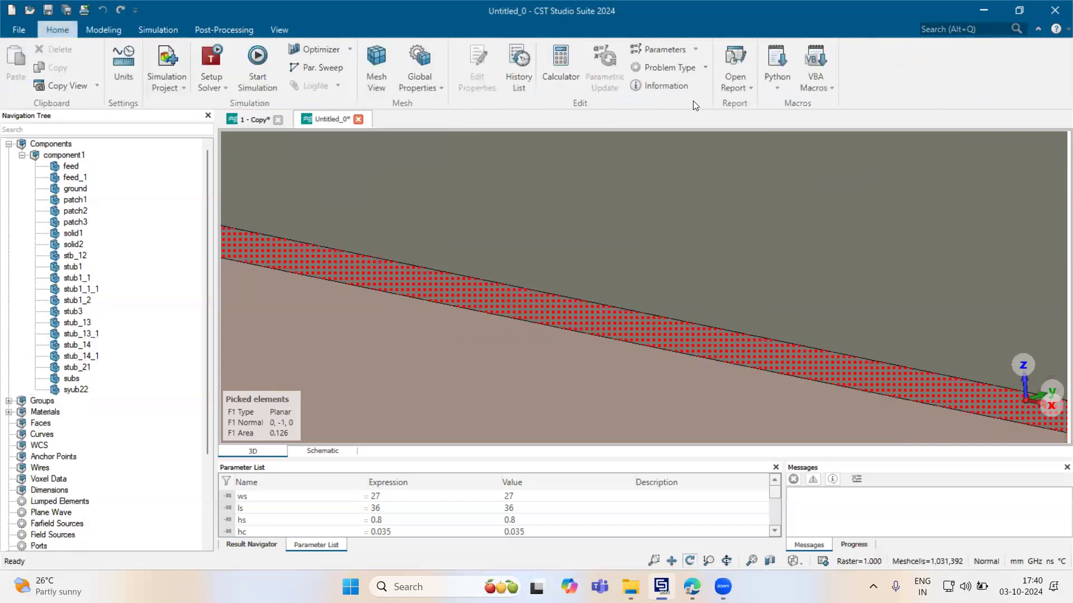
left_click(811, 89)
mouse_move(855, 275)
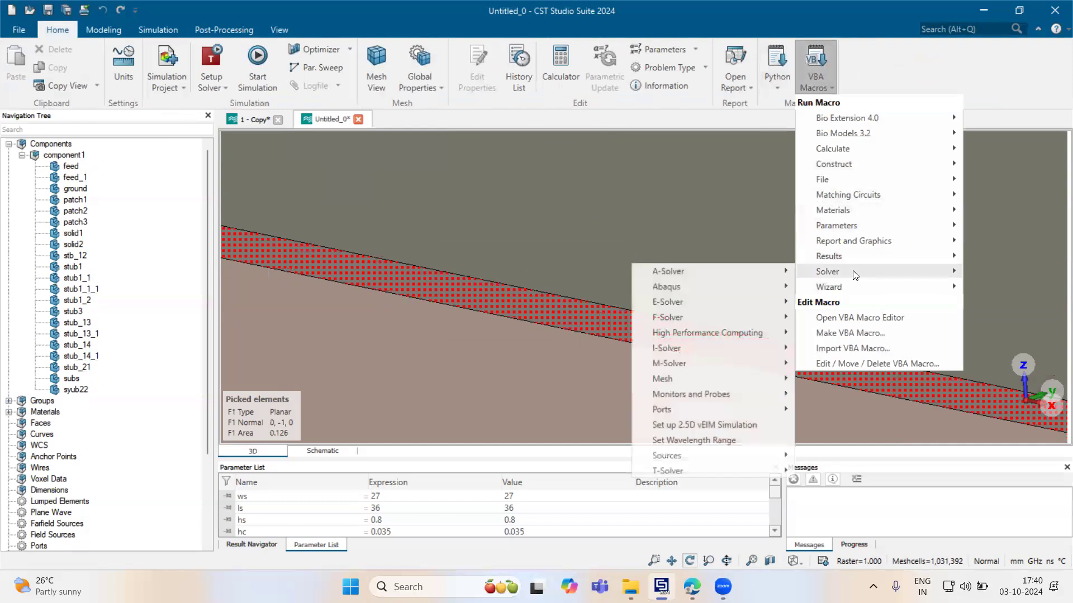
mouse_move(726, 410)
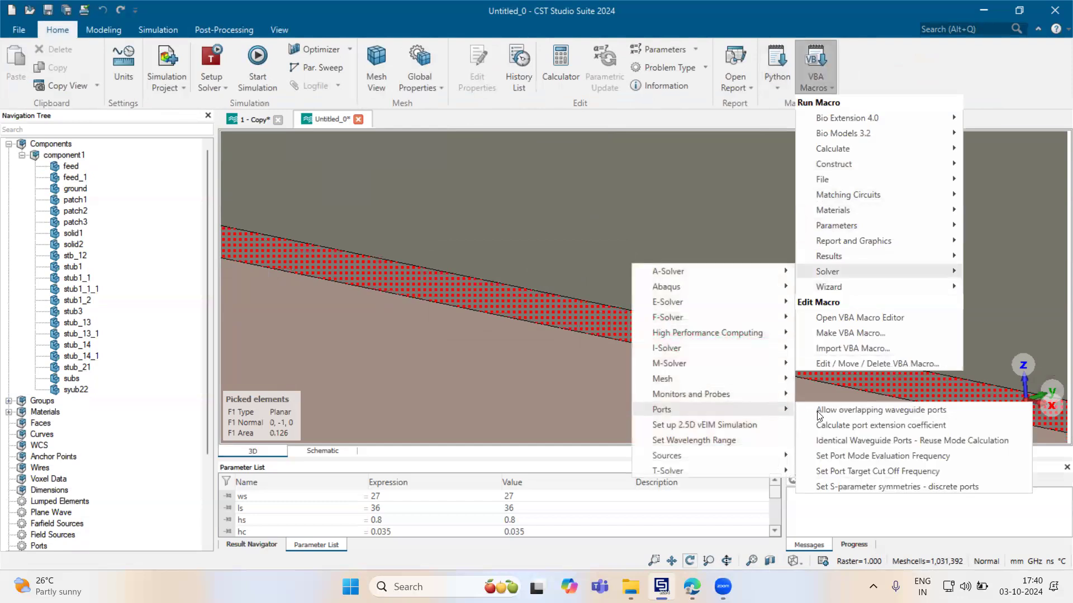
left_click(843, 424)
left_click(503, 421)
left_click(591, 422)
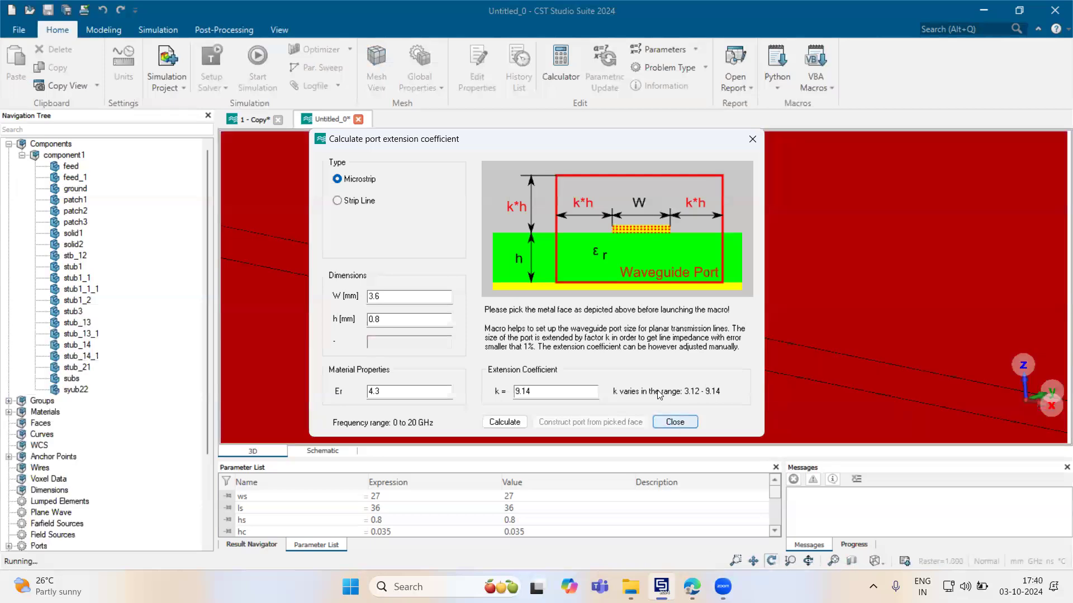
left_click(671, 421)
scroll(781, 277, "down", 2)
left_click_drag(781, 278, 503, 307)
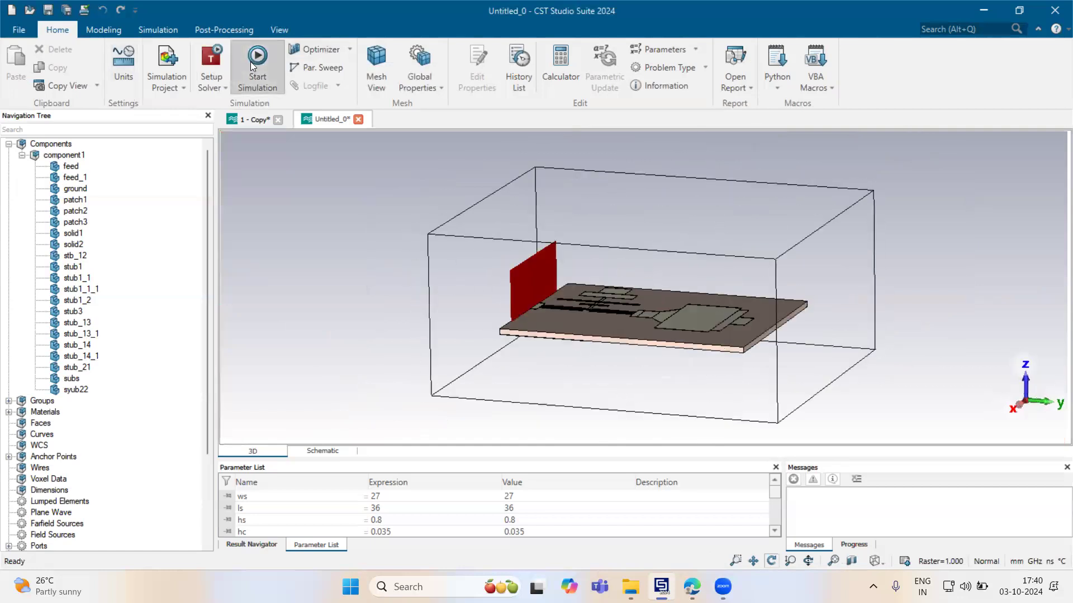
Review the S-parameter plot in the reference project 1 - Copy and return to its 3D view
left_click(254, 119)
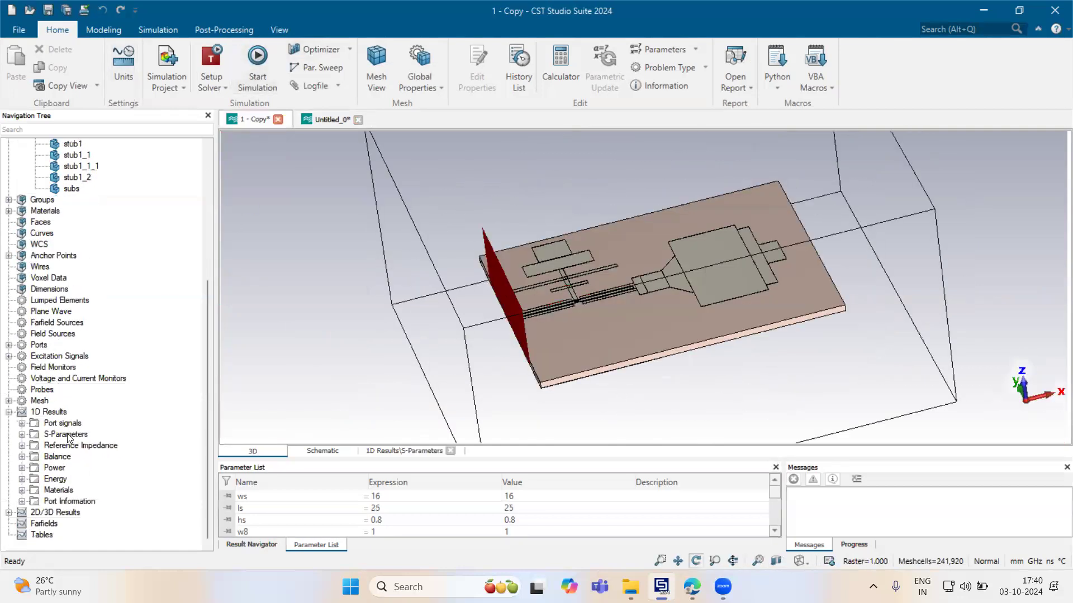
left_click(67, 435)
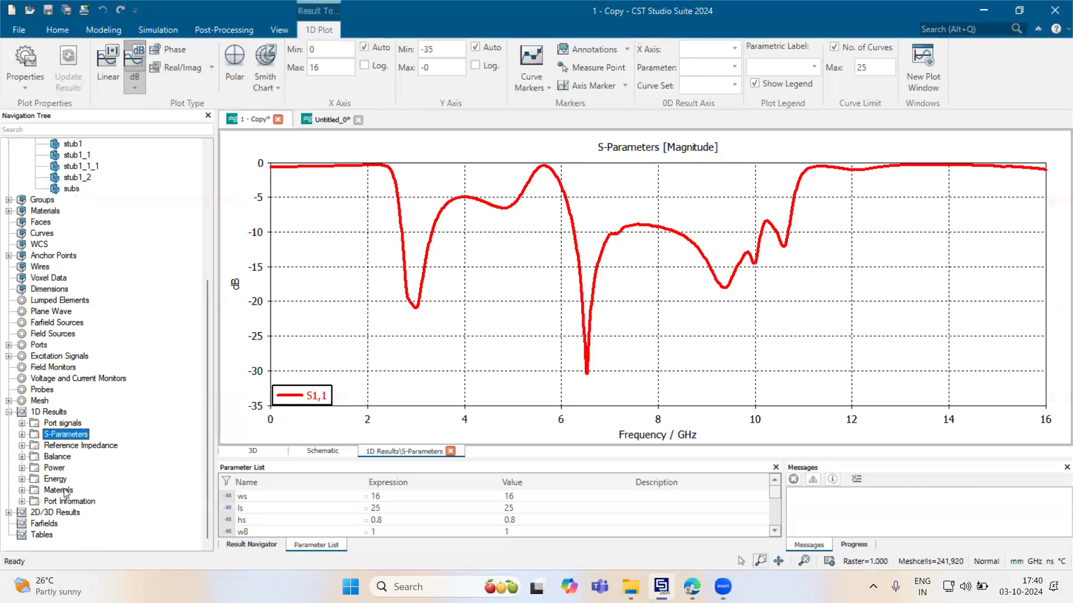
left_click(253, 451)
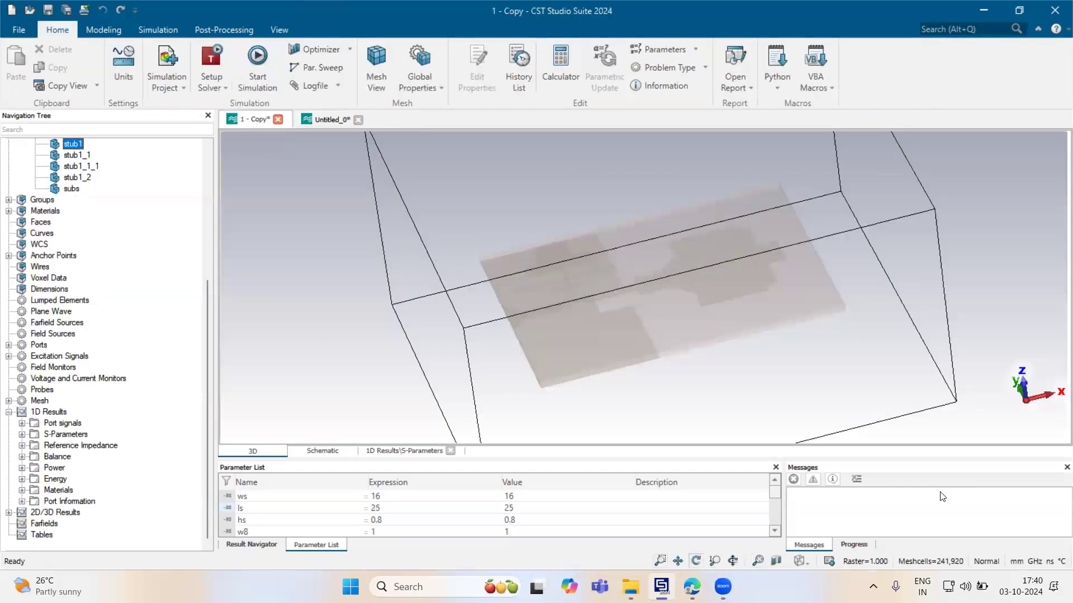